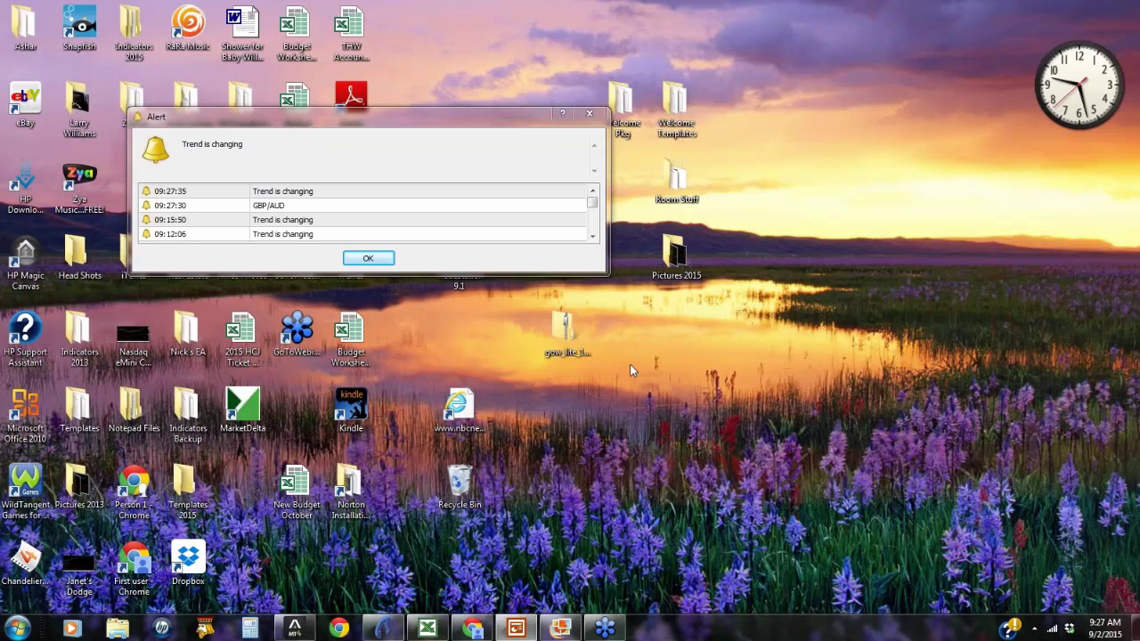
# Restore the MetaTrader 4 window, dismiss the trend alert, and show the AUDUSD,M15 chart.
pyautogui.click(303, 630)
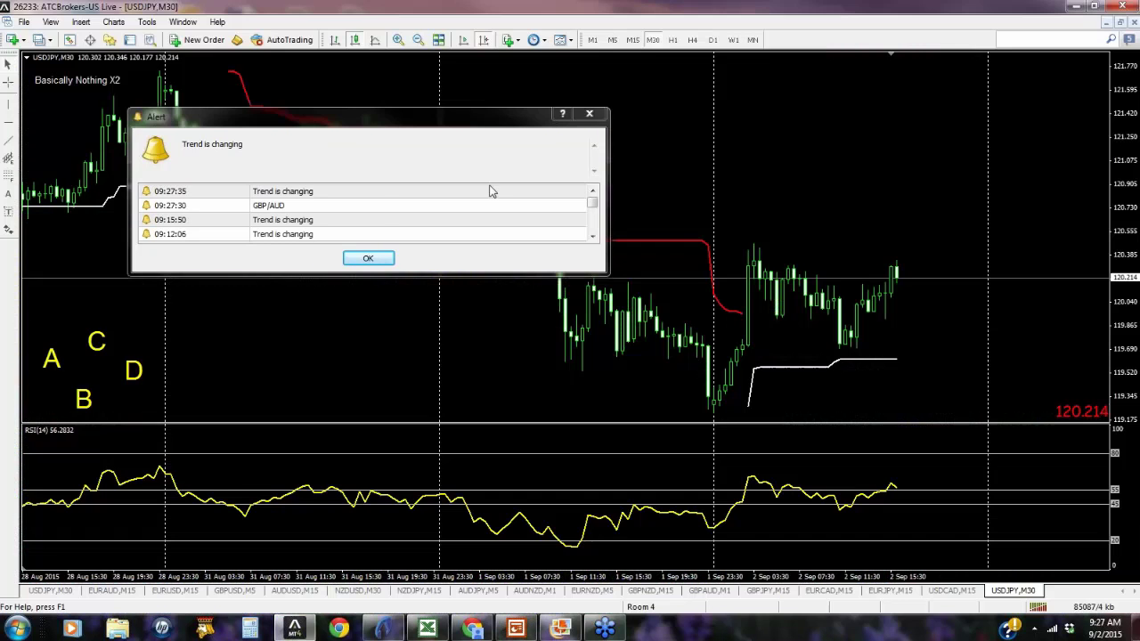
pyautogui.click(395, 124)
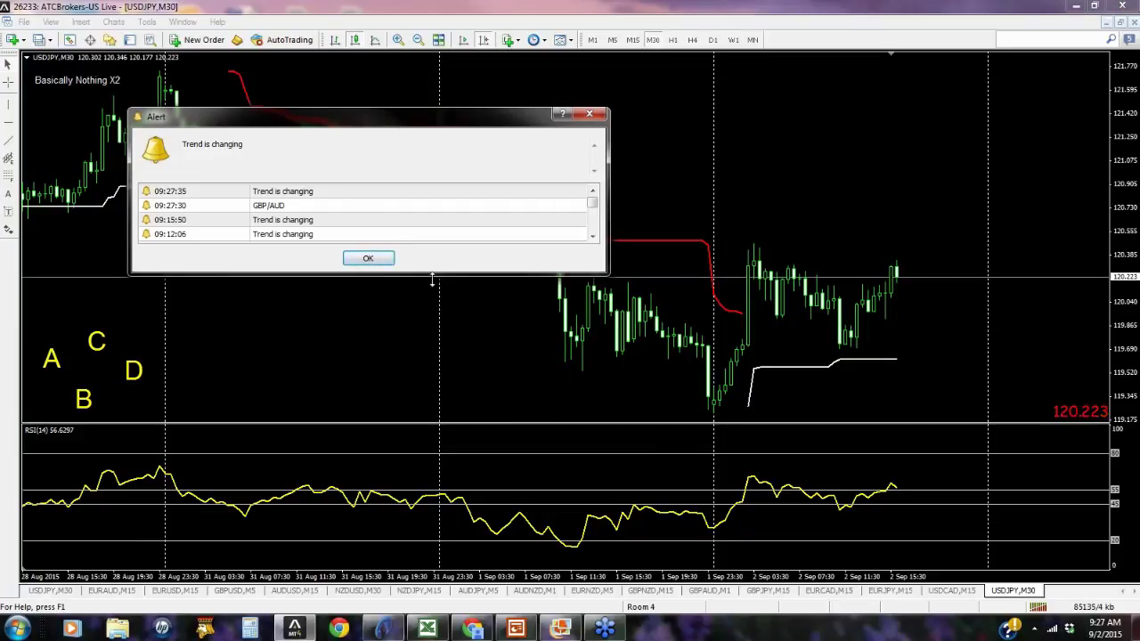
pyautogui.click(369, 260)
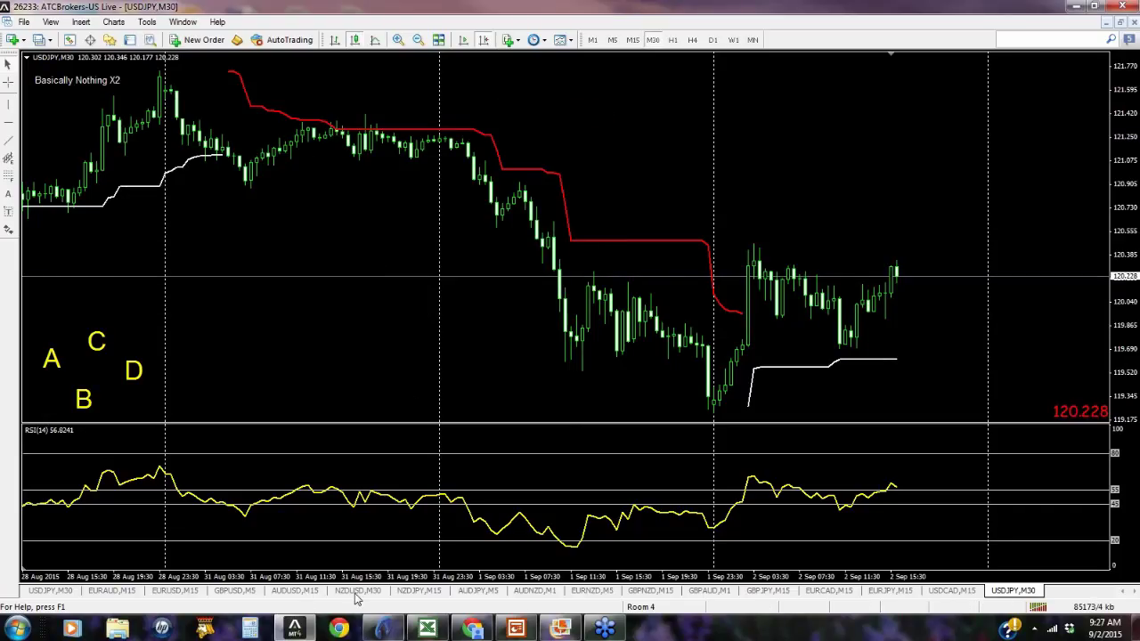
pyautogui.click(294, 591)
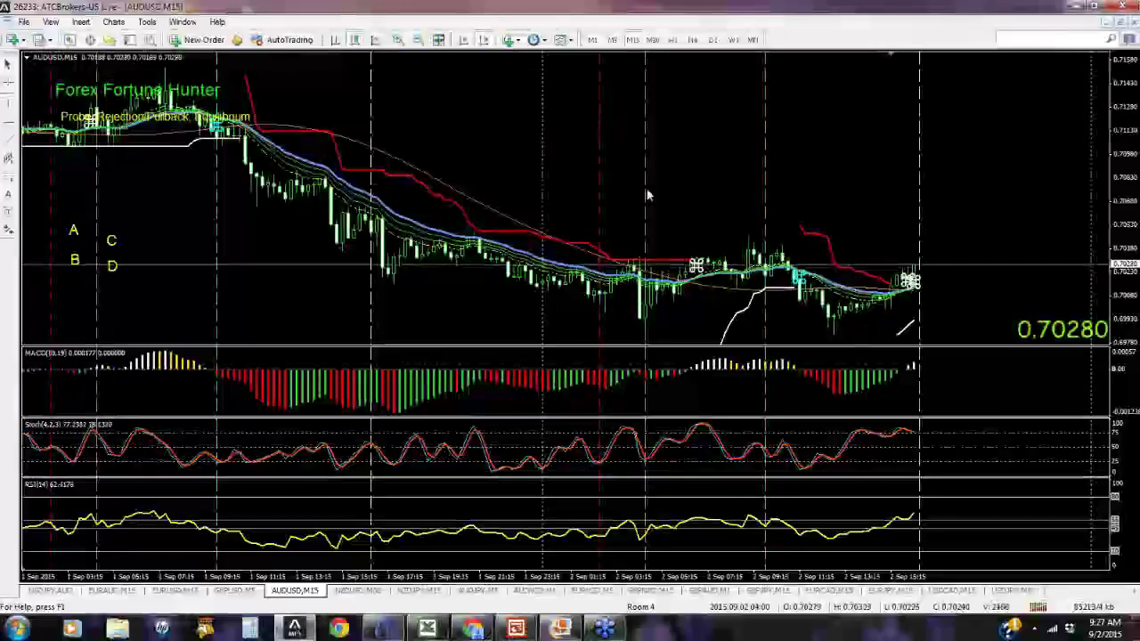
# Scroll the AUDUSD chart back to 31 Aug and dismiss the GBP/AUD alert.
pyautogui.scroll(5, 480, 110)
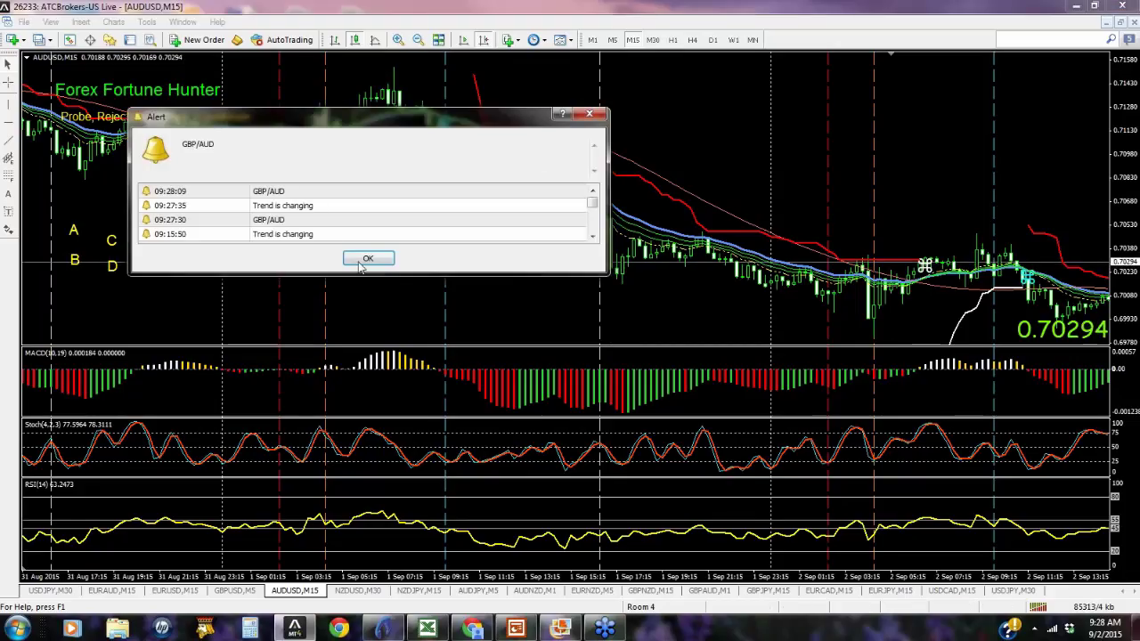
pyautogui.click(365, 261)
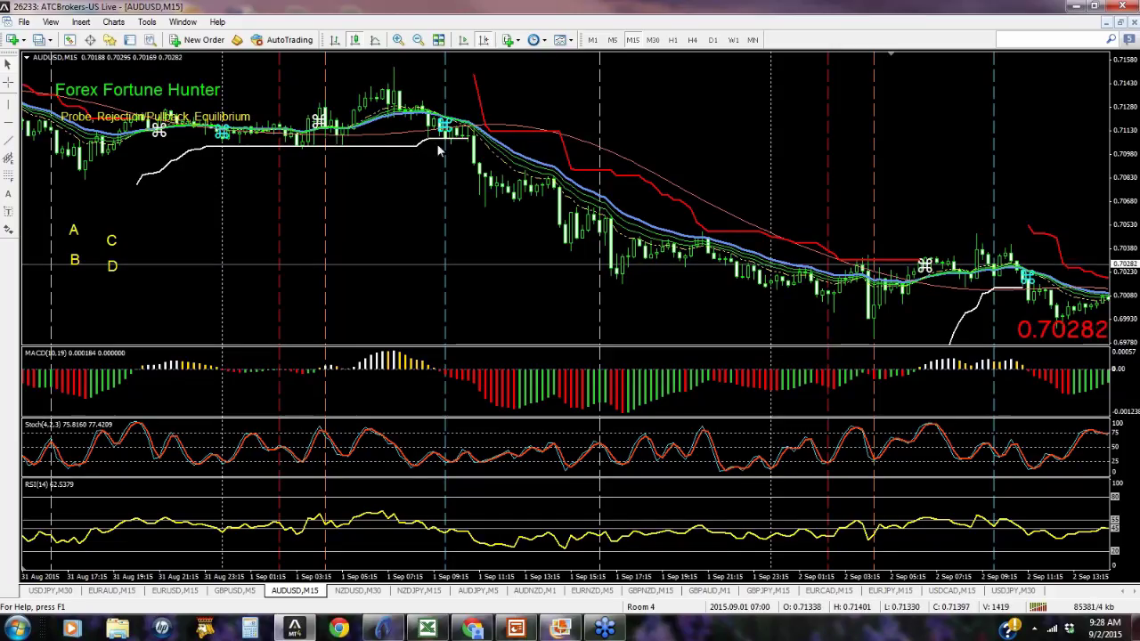
pyautogui.moveTo(467, 134)
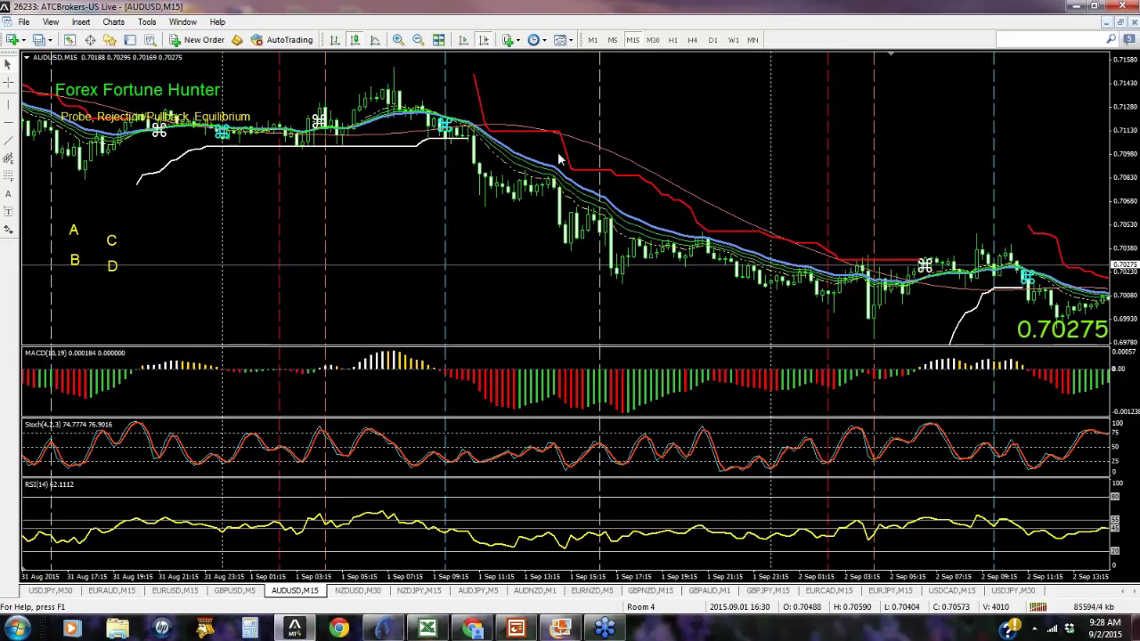
# Set the coral T3 Tilson line's width to 2 in its properties.
pyautogui.rightClick(649, 174)
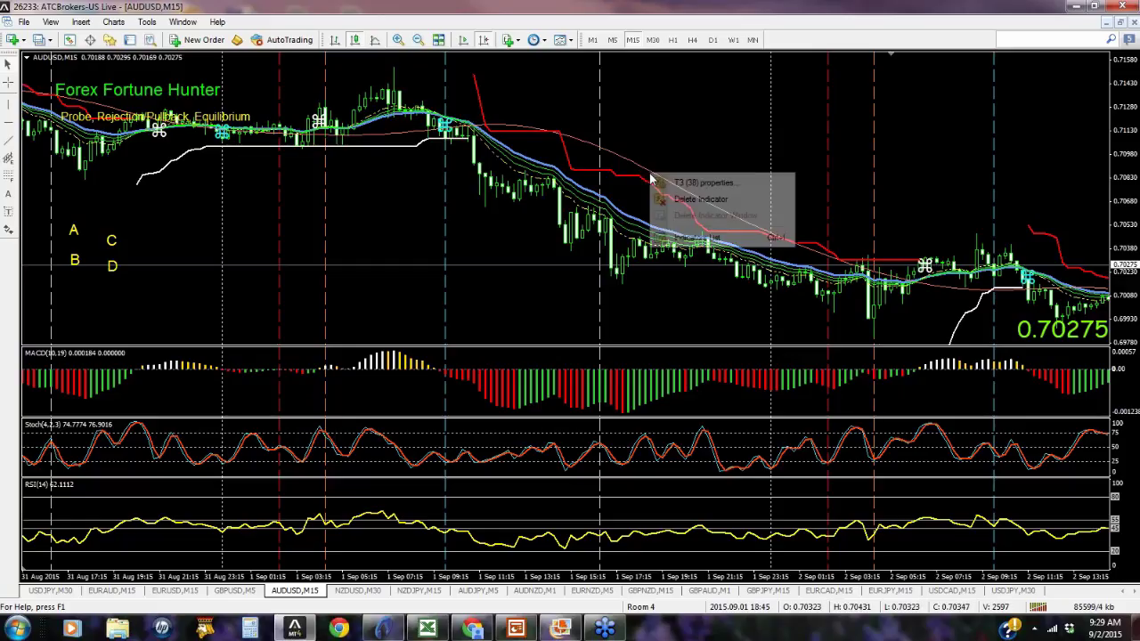
pyautogui.click(710, 182)
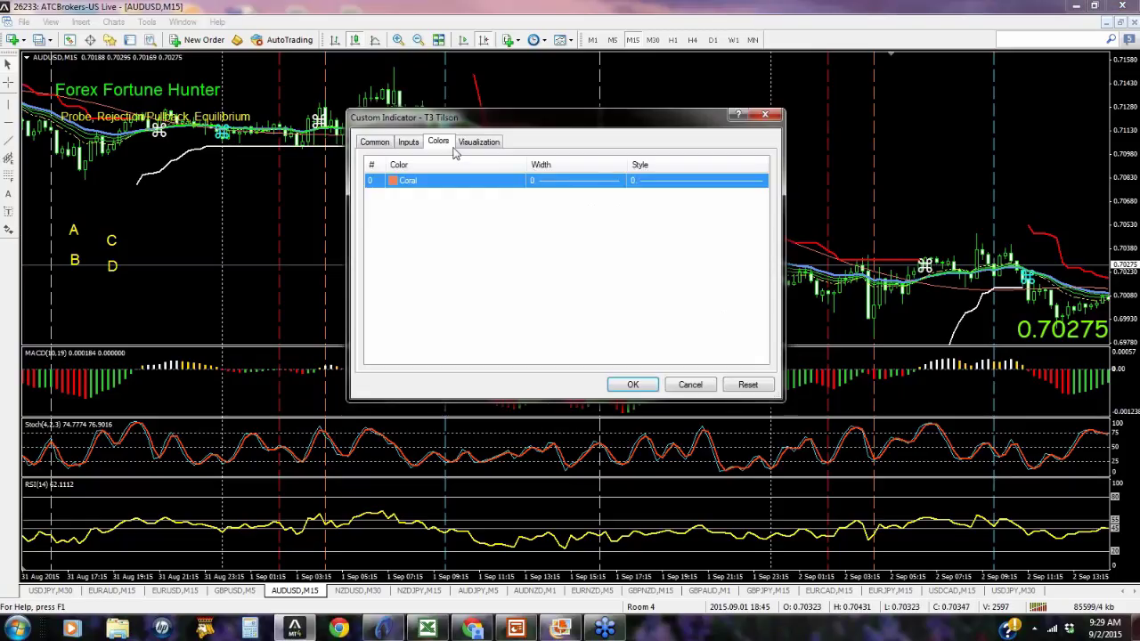
pyautogui.click(620, 182)
pyautogui.click(620, 182)
pyautogui.click(595, 211)
pyautogui.click(633, 386)
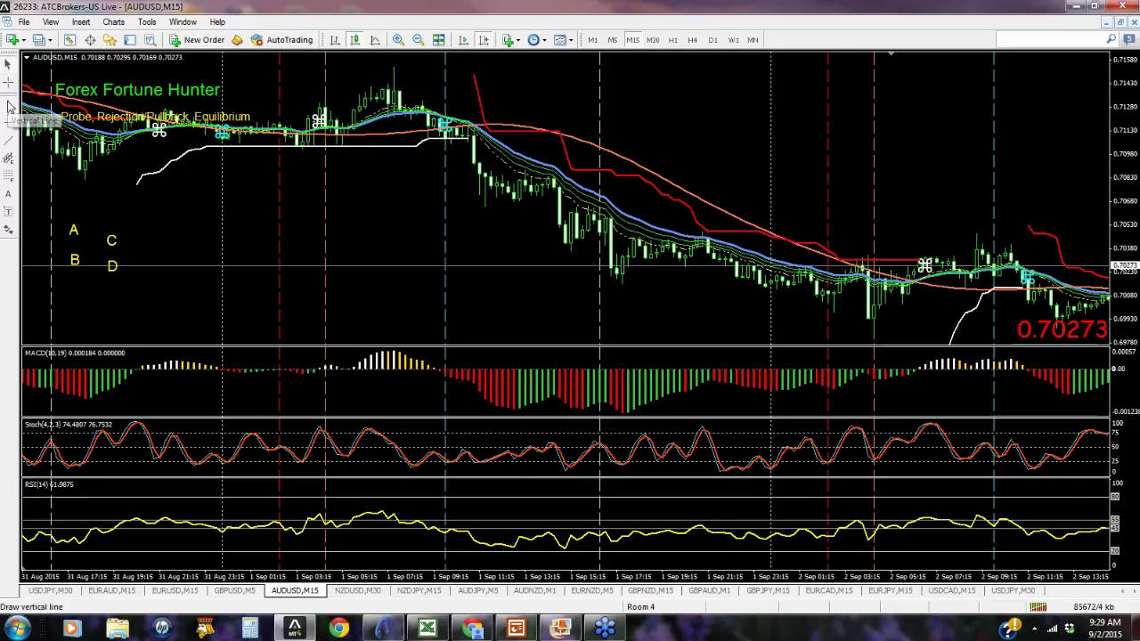
# Draw a yellow vertical line at the 1 Sep drop and a cyan trend line to the right edge.
pyautogui.moveTo(464, 197); pyautogui.dragTo(479, 199)
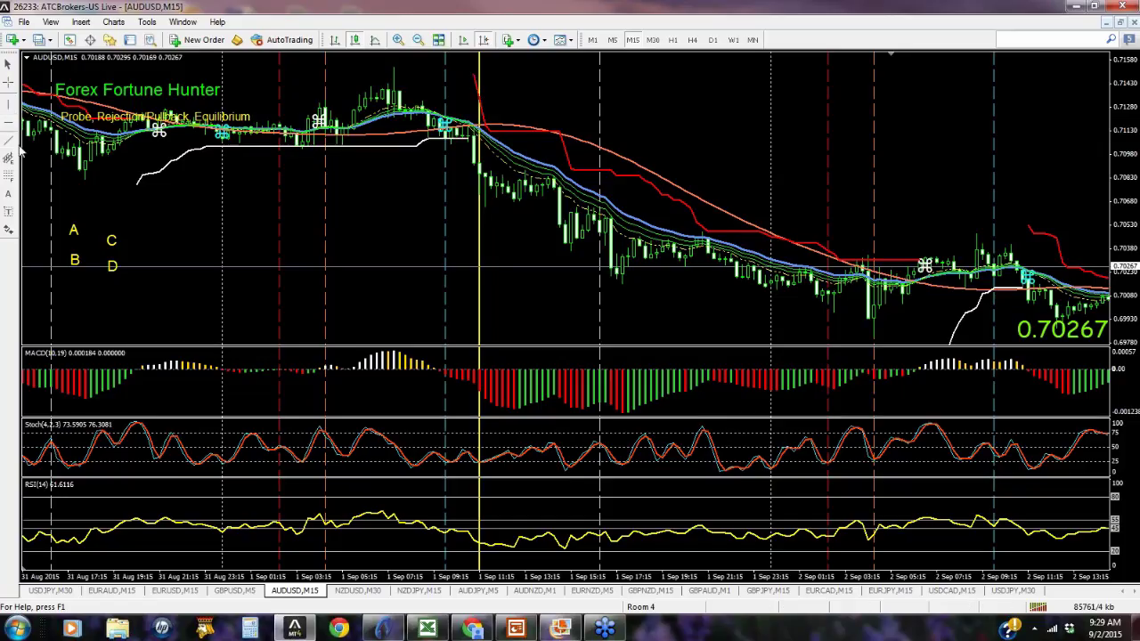
pyautogui.moveTo(485, 99)
pyautogui.mouseDown()
pyautogui.moveTo(543, 115)
pyautogui.moveTo(551, 98)
pyautogui.mouseUp()
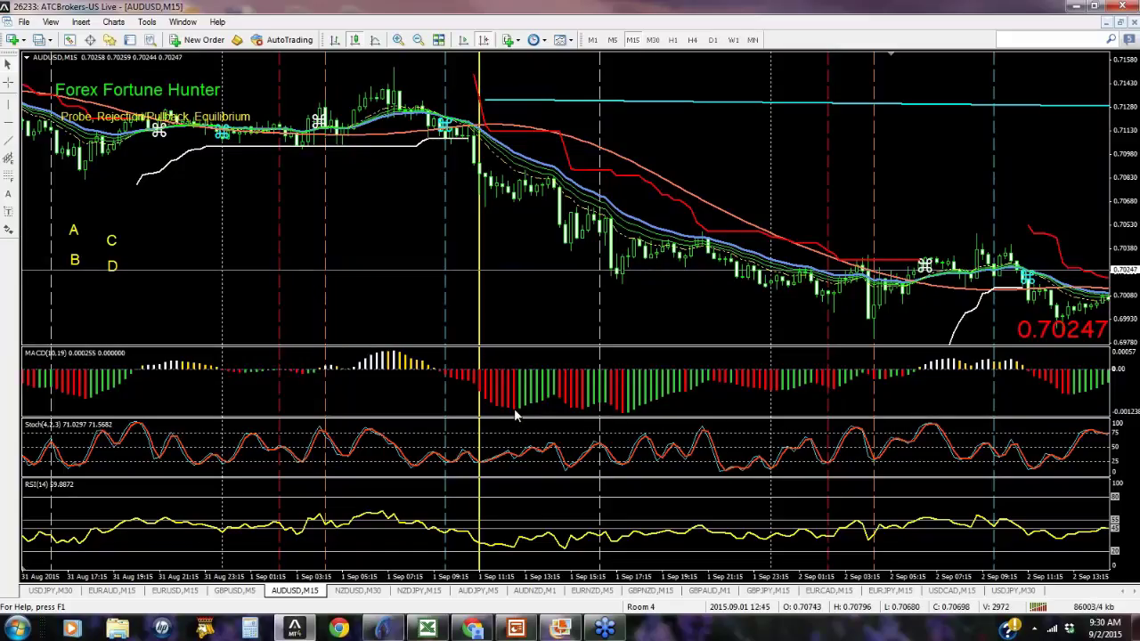
pyautogui.moveTo(550, 392)
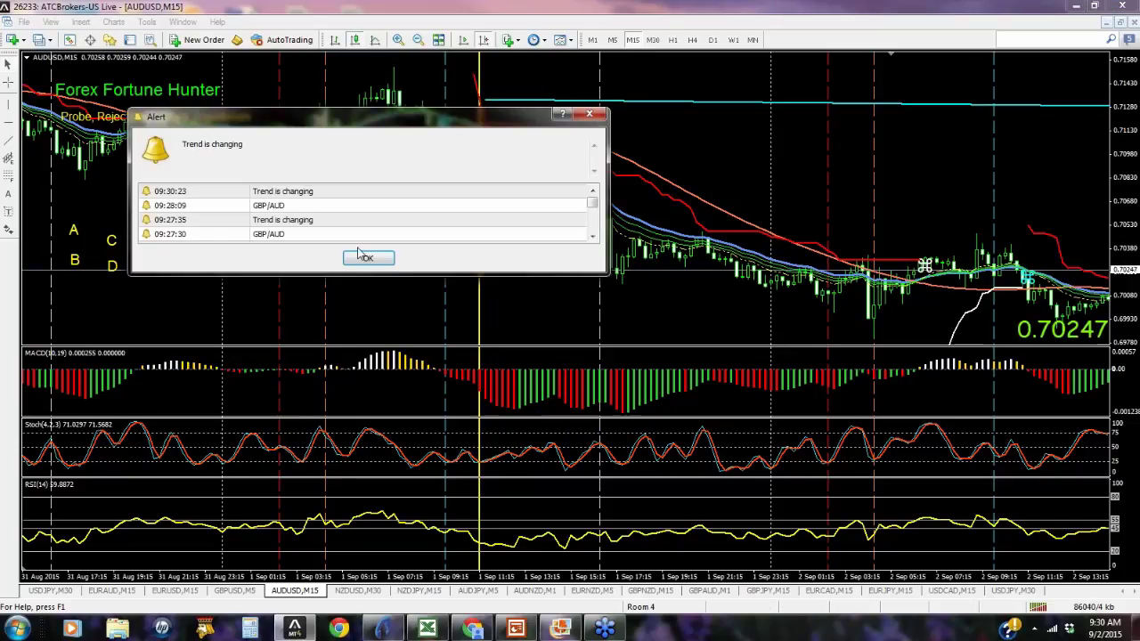
pyautogui.click(368, 259)
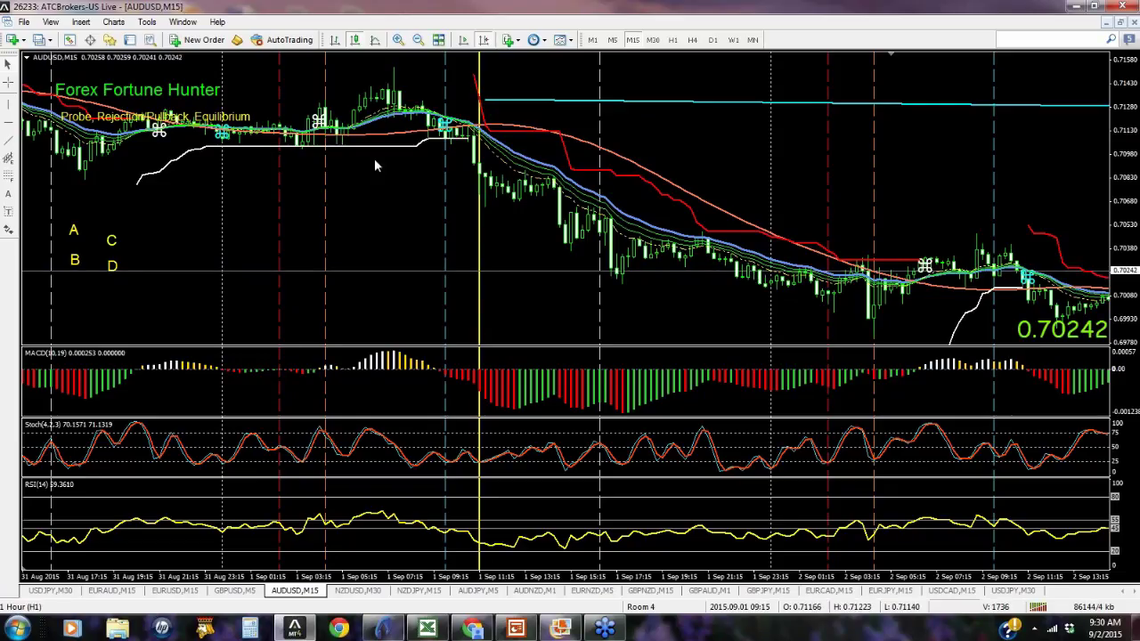
pyautogui.click(8, 82)
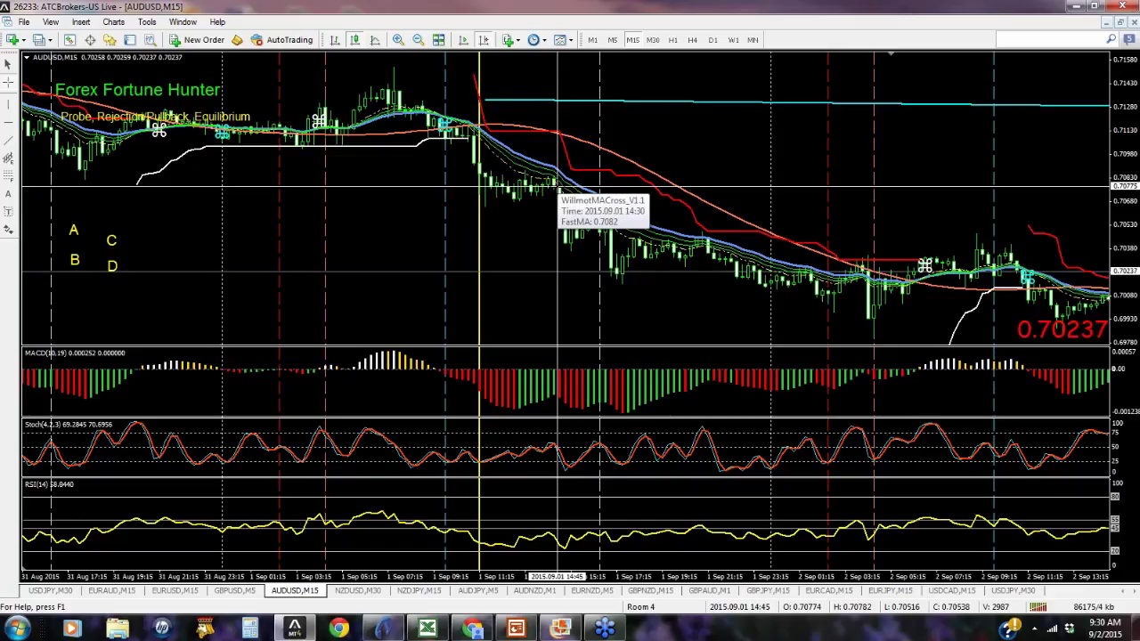
pyautogui.moveTo(558, 187); pyautogui.dragTo(570, 256)
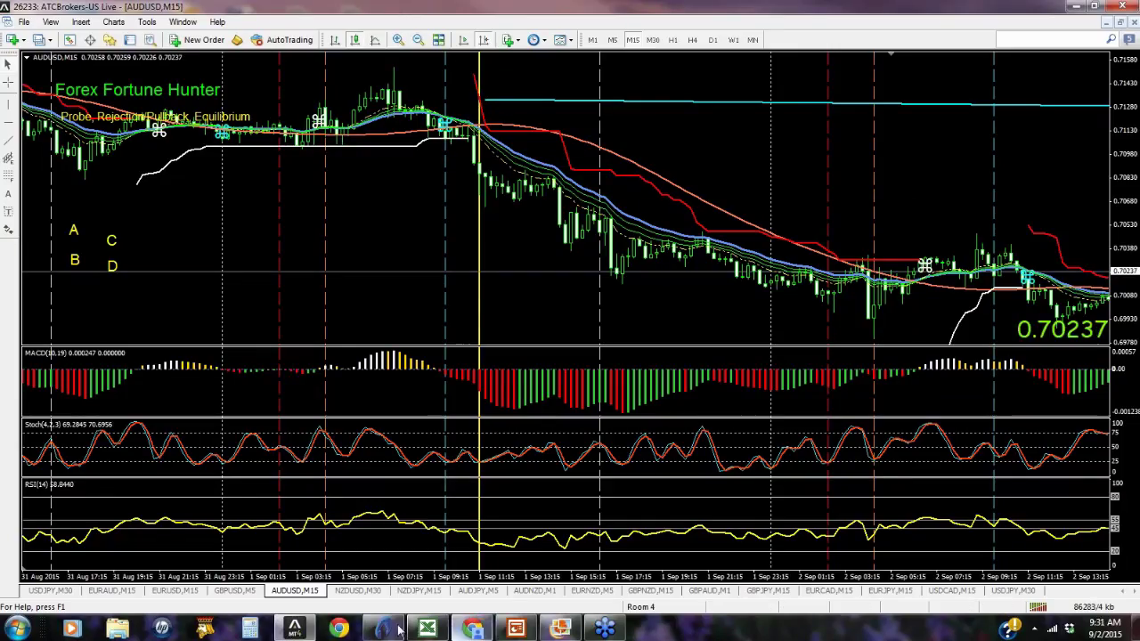
# Switch to the EURUSD M15 chart, drag back to earlier bars, and dismiss the trend alert.
pyautogui.click(175, 591)
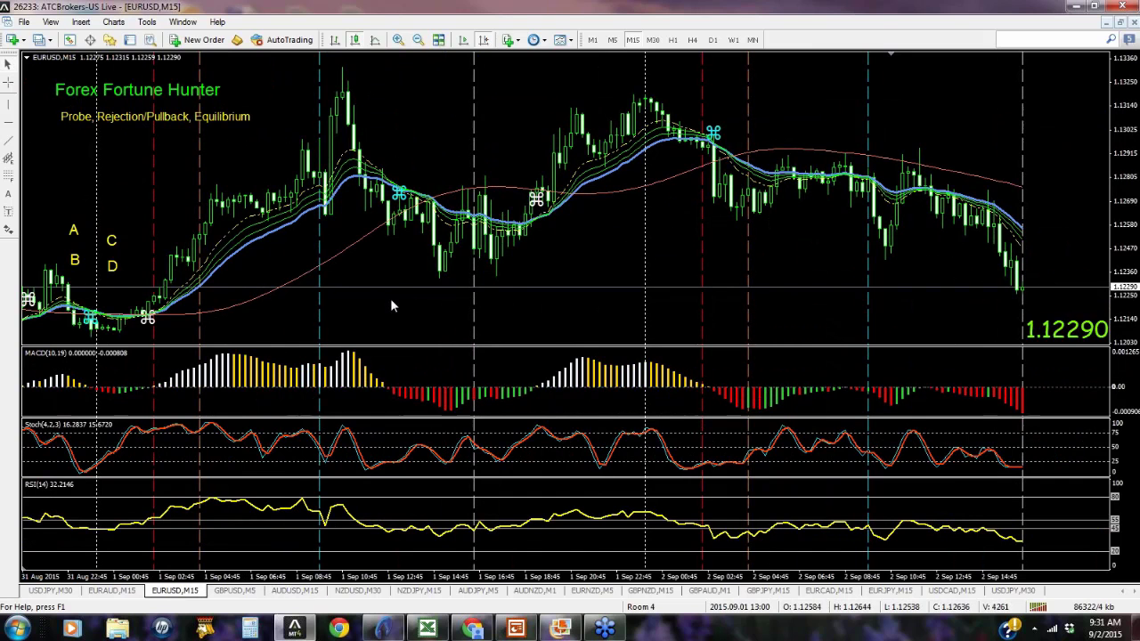
pyautogui.moveTo(389, 302); pyautogui.dragTo(894, 282)
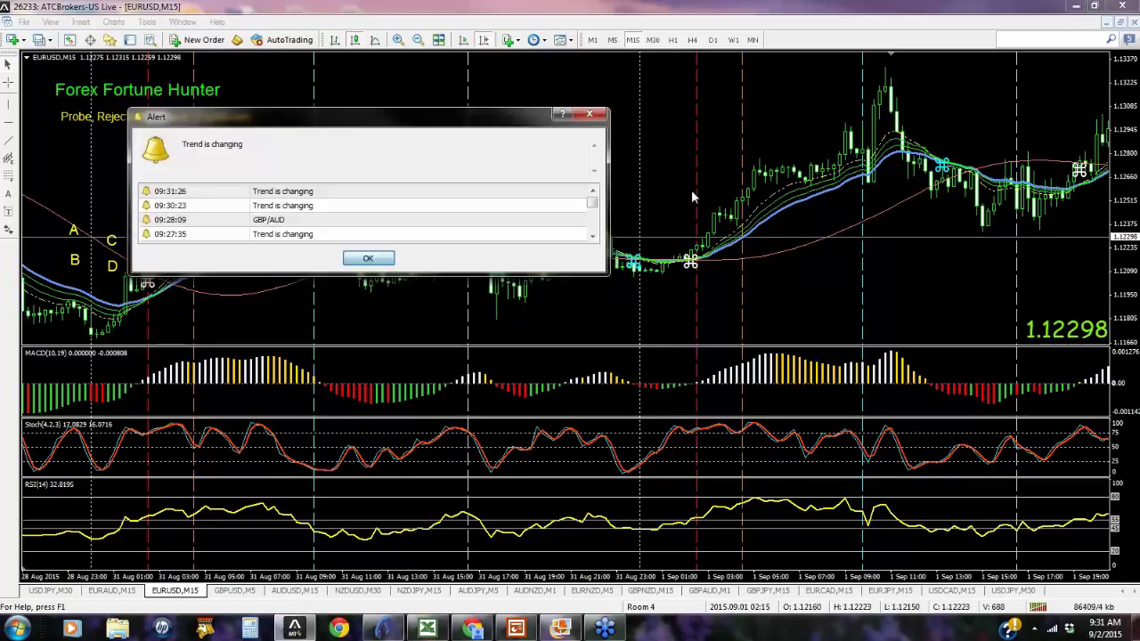
pyautogui.click(367, 258)
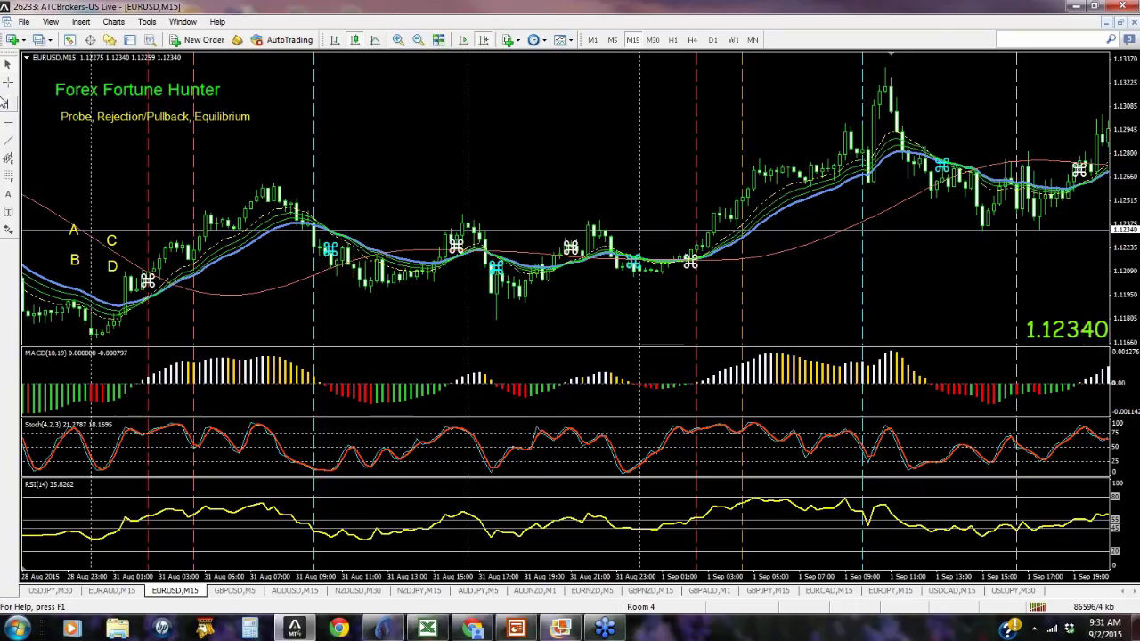
# Move the yellow vertical line earlier and insert the Chandelier Tom custom indicator.
pyautogui.moveTo(760, 299); pyautogui.dragTo(708, 331)
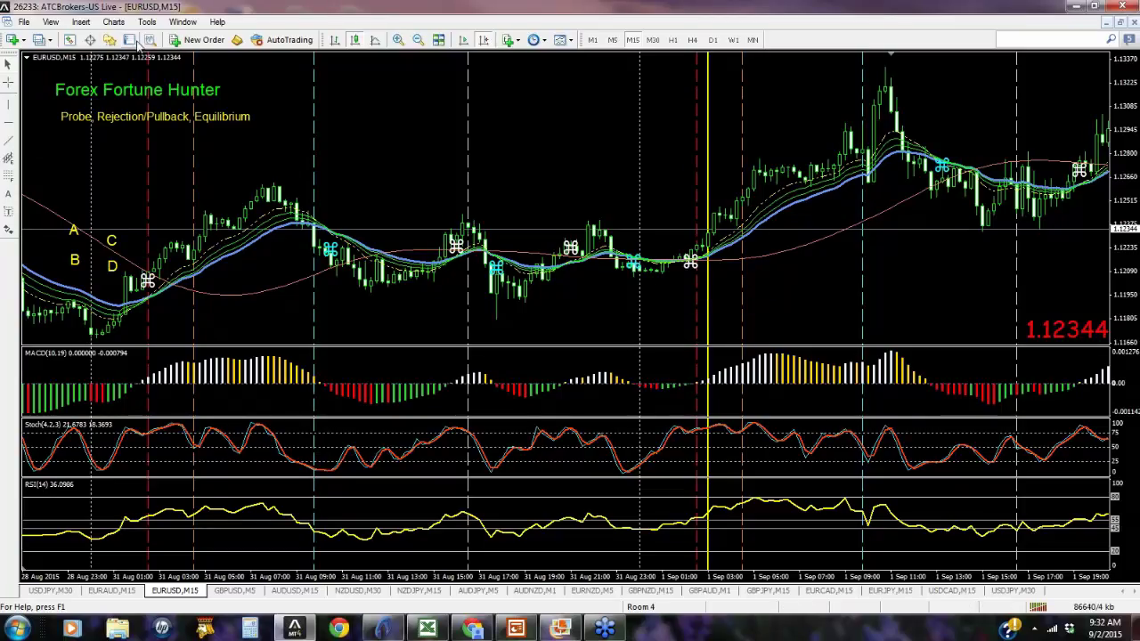
pyautogui.click(82, 22)
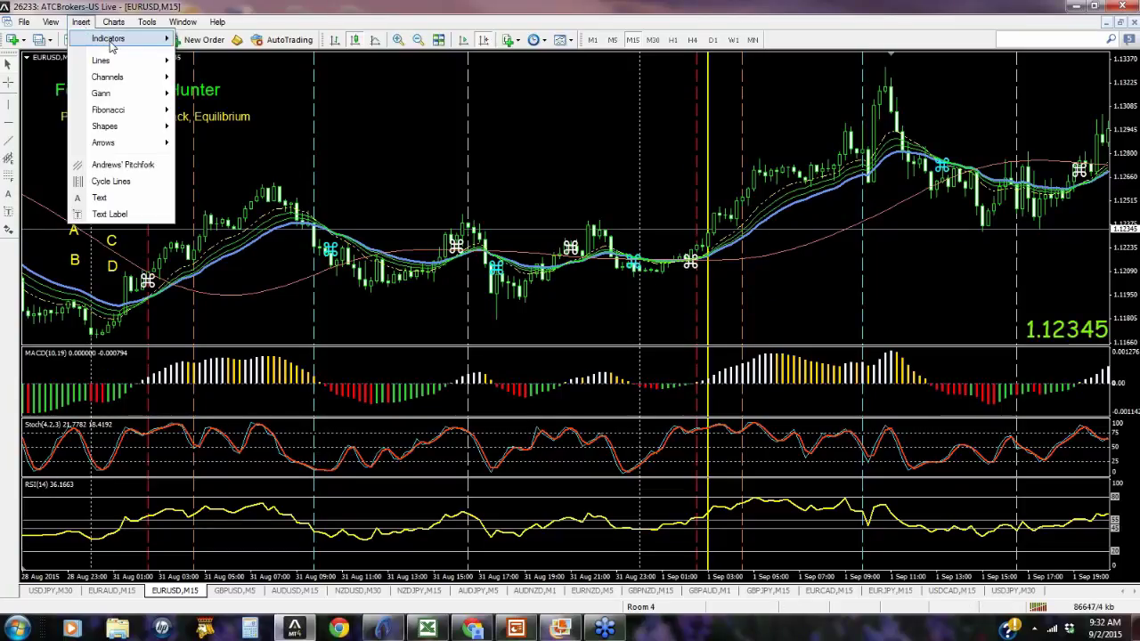
pyautogui.moveTo(134, 38)
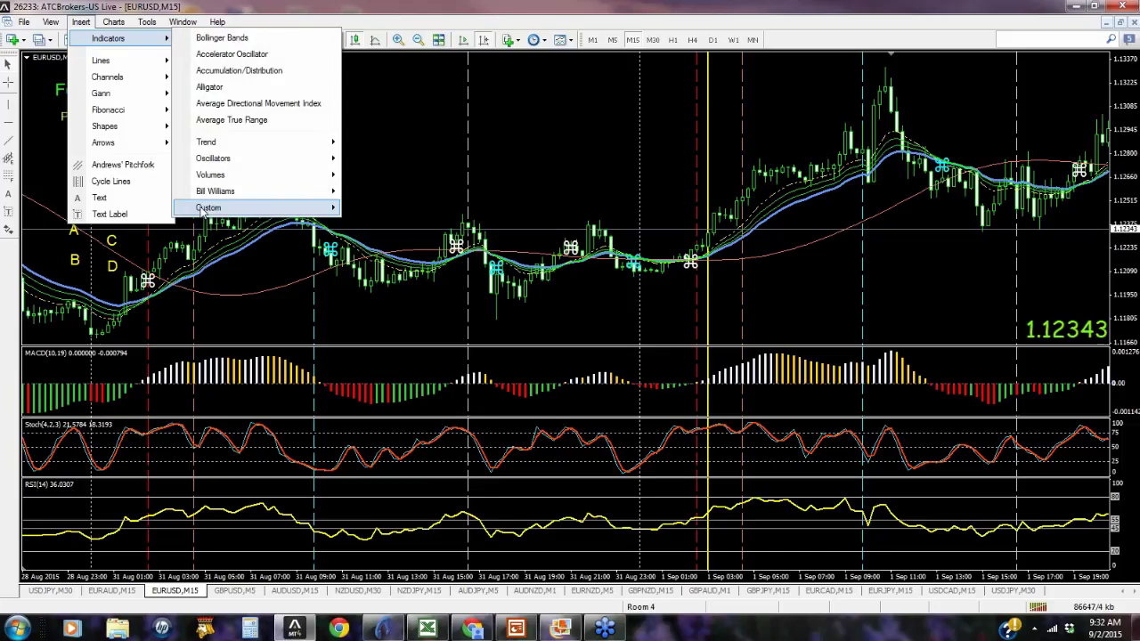
pyautogui.moveTo(294, 207)
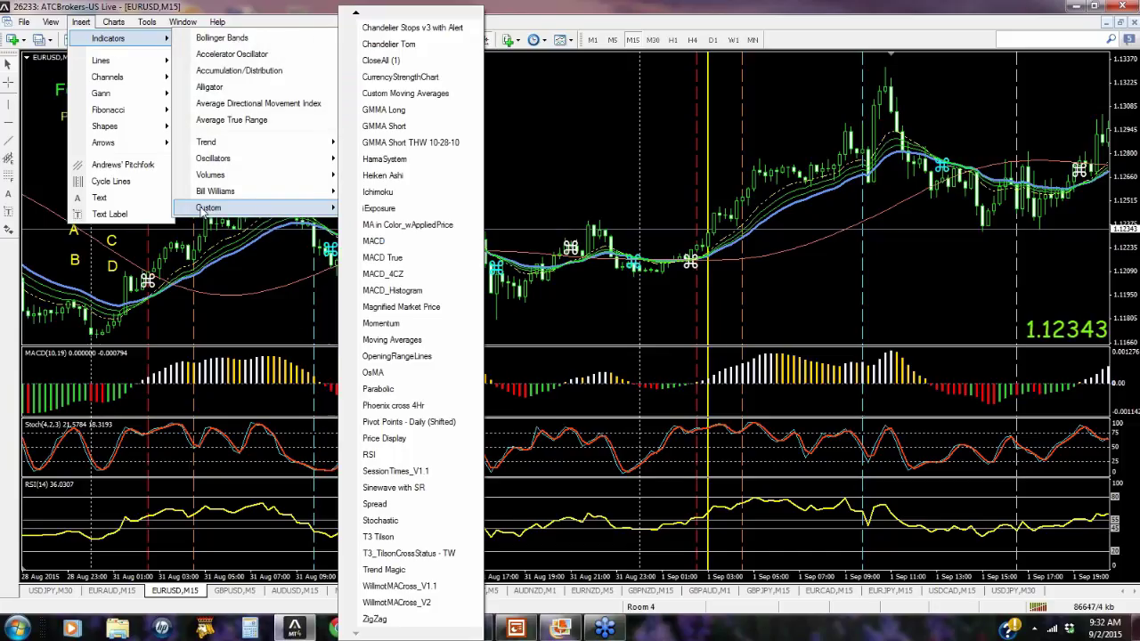
pyautogui.click(385, 44)
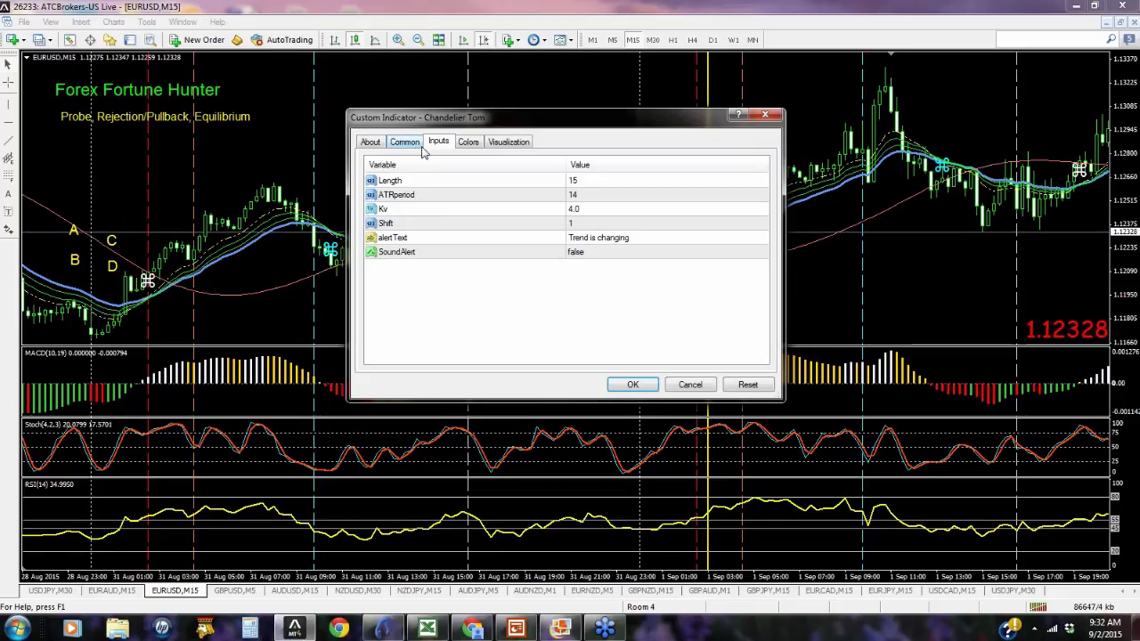
# Colour the indicator's first line Seashell and apply it to the chart.
pyautogui.click(468, 141)
pyautogui.click(508, 181)
pyautogui.click(520, 180)
pyautogui.click(520, 181)
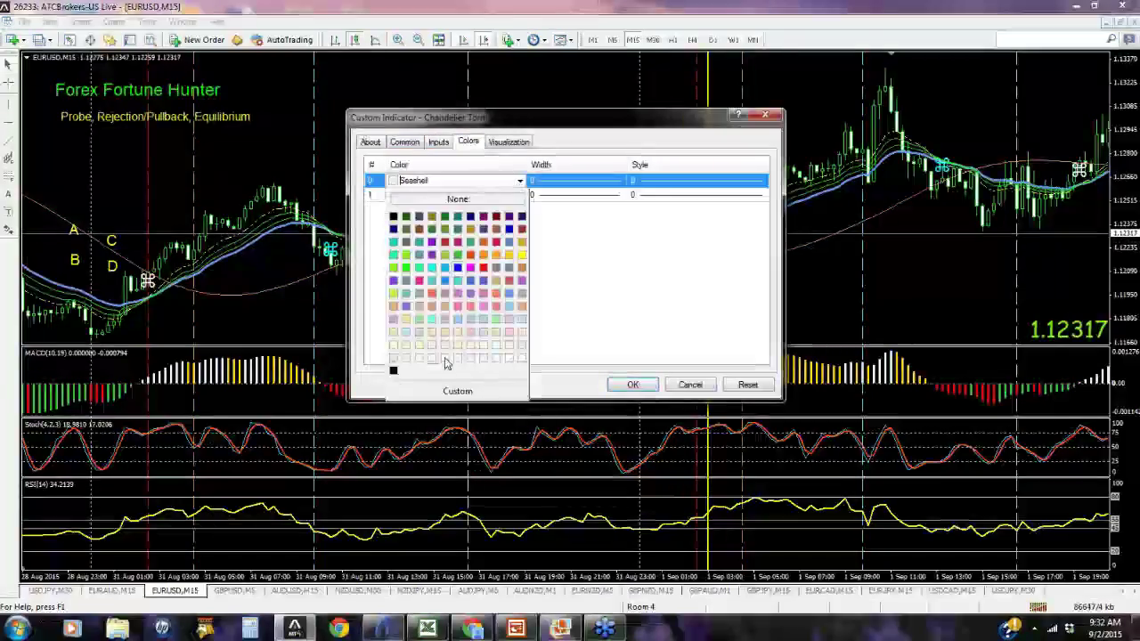
pyautogui.click(522, 357)
pyautogui.click(633, 384)
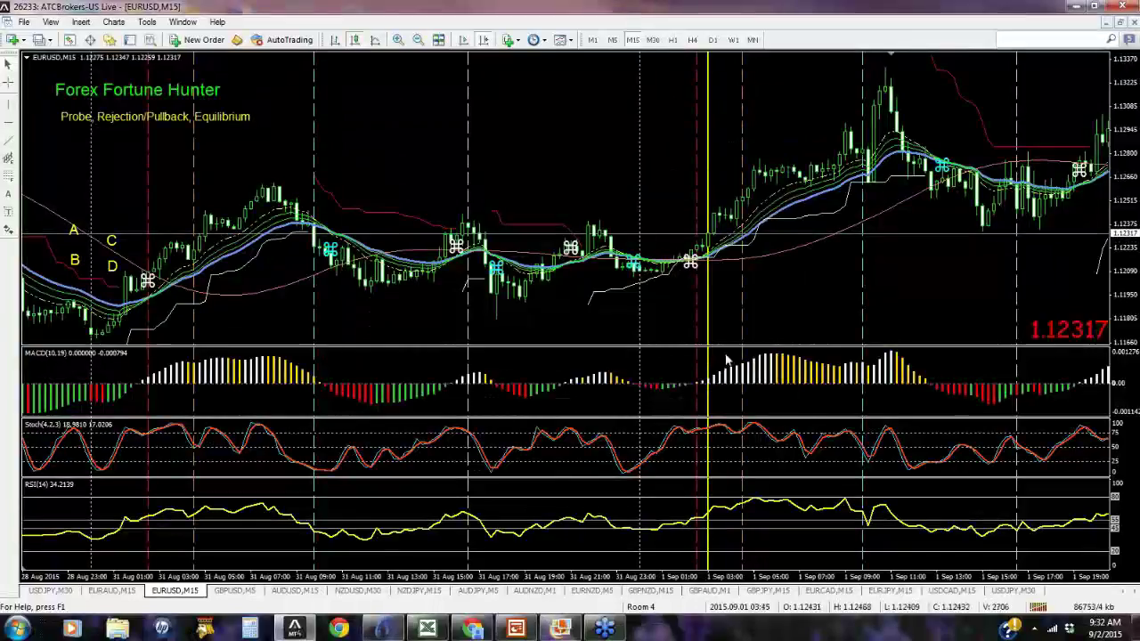
# Set the white Chandelier stop line's width to 2 in the ATRStops properties.
pyautogui.rightClick(528, 229)
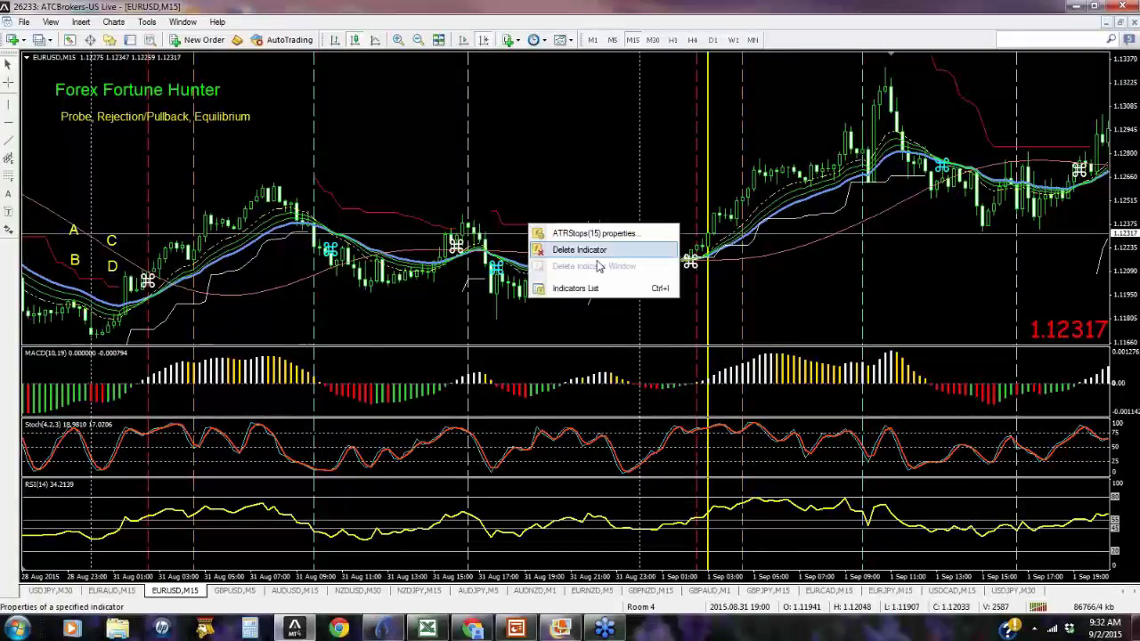
pyautogui.click(584, 235)
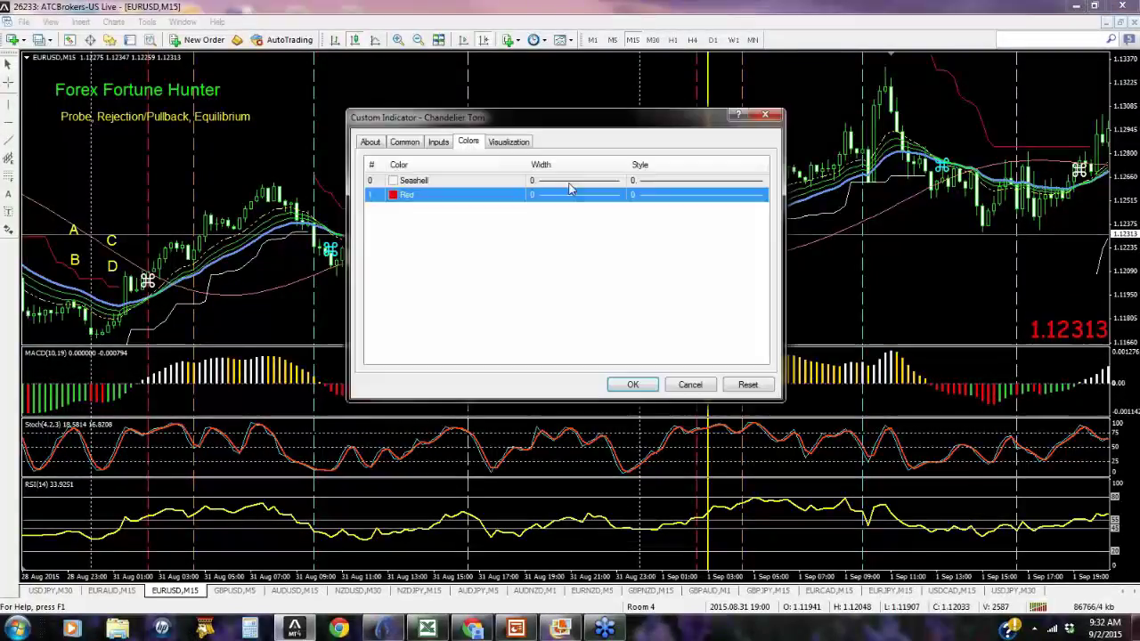
pyautogui.click(608, 181)
pyautogui.click(608, 181)
pyautogui.click(609, 185)
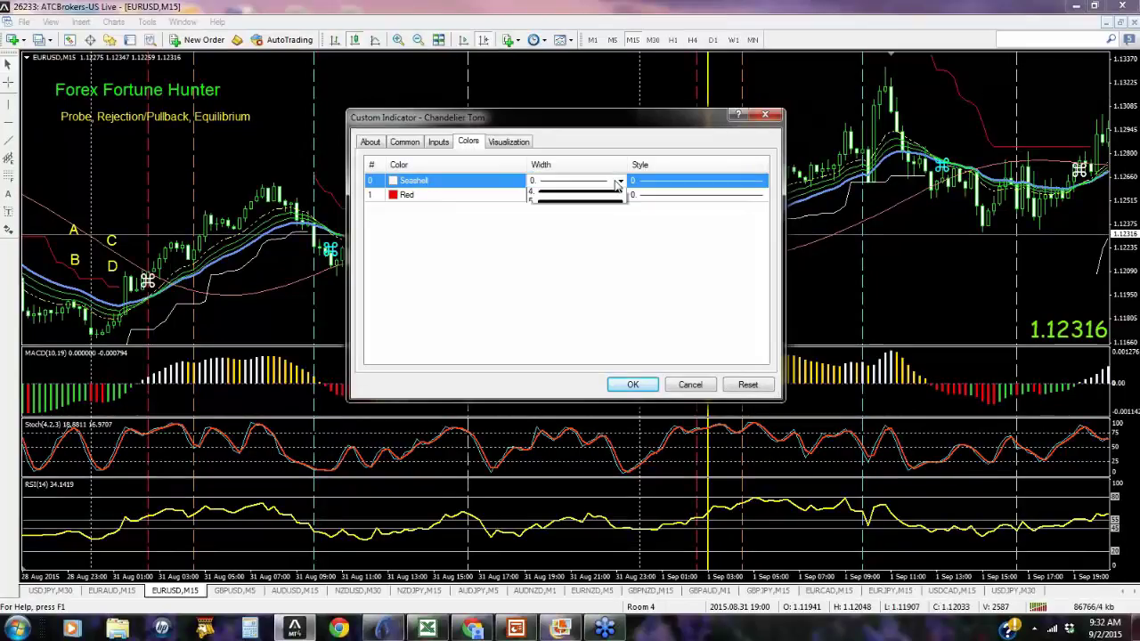
pyautogui.click(608, 208)
# Set the red stop line's width to 2 as well and apply the changes.
pyautogui.click(611, 195)
pyautogui.click(610, 195)
pyautogui.click(611, 195)
pyautogui.click(595, 227)
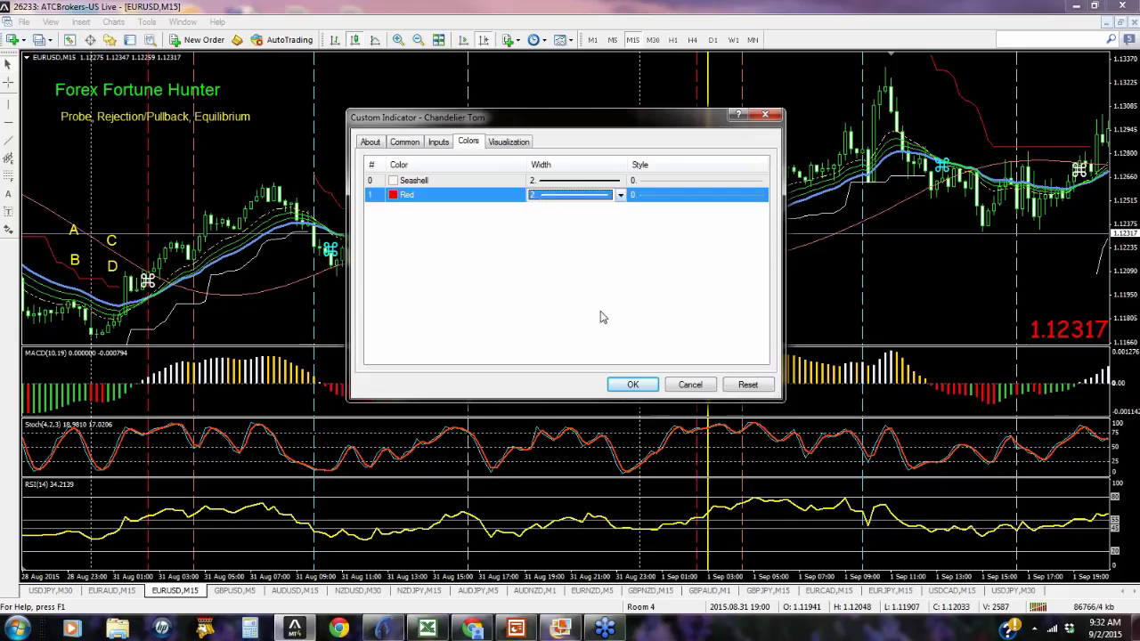
pyautogui.click(628, 384)
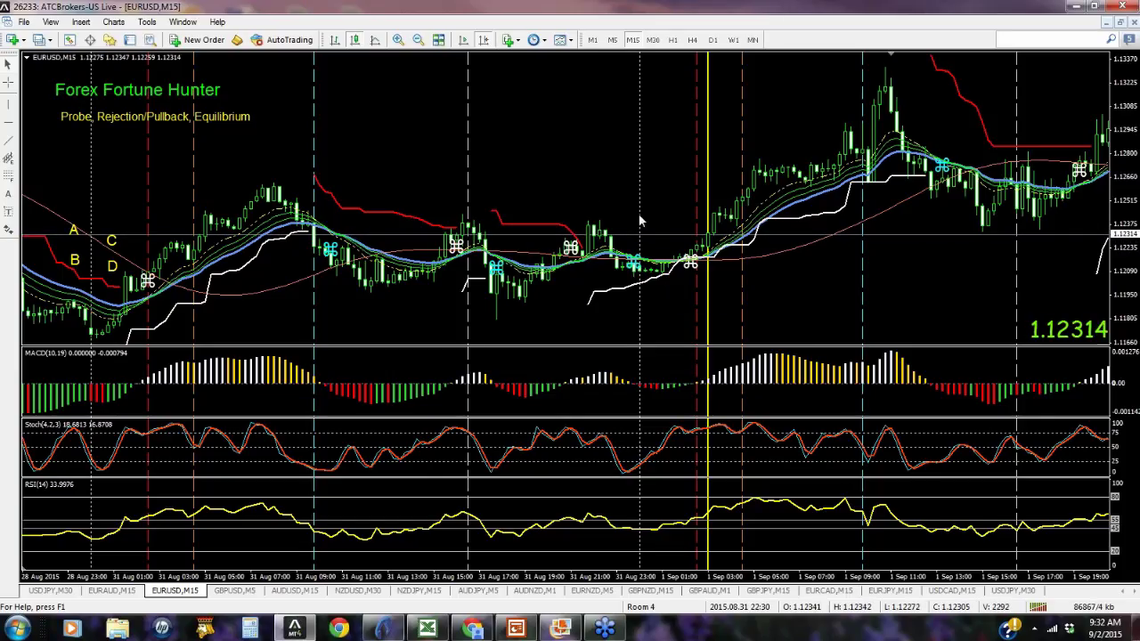
pyautogui.moveTo(645, 256)
pyautogui.moveTo(709, 232)
pyautogui.moveTo(725, 256)
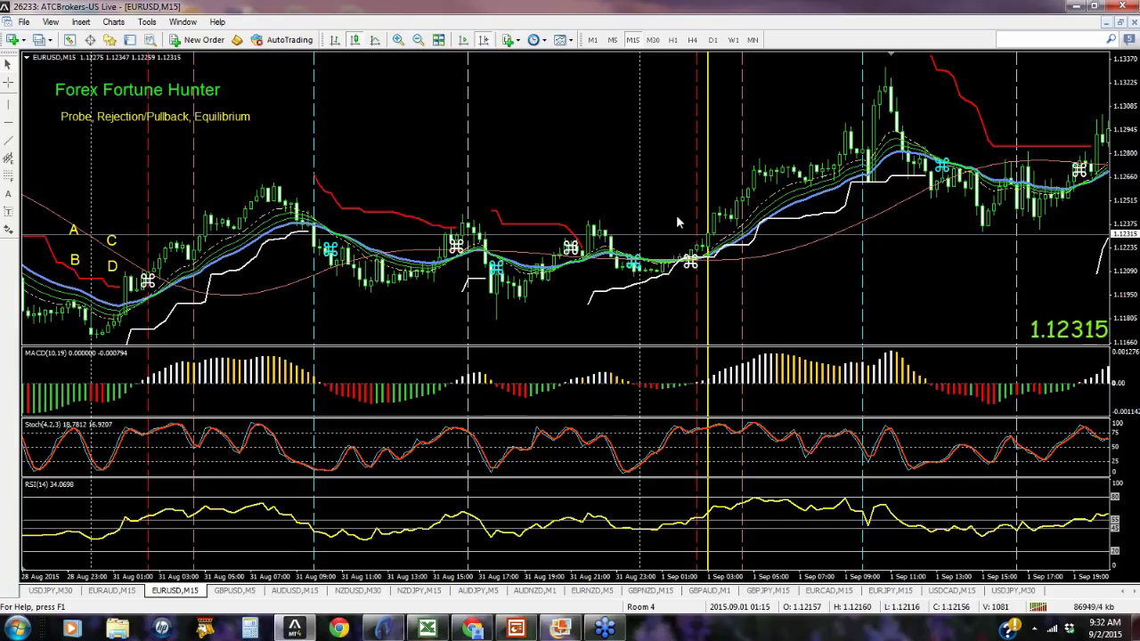
# Drag the EURUSD chart to show bars through 2 Sep, then advance to the next slide.
pyautogui.moveTo(793, 88); pyautogui.dragTo(620, 84)
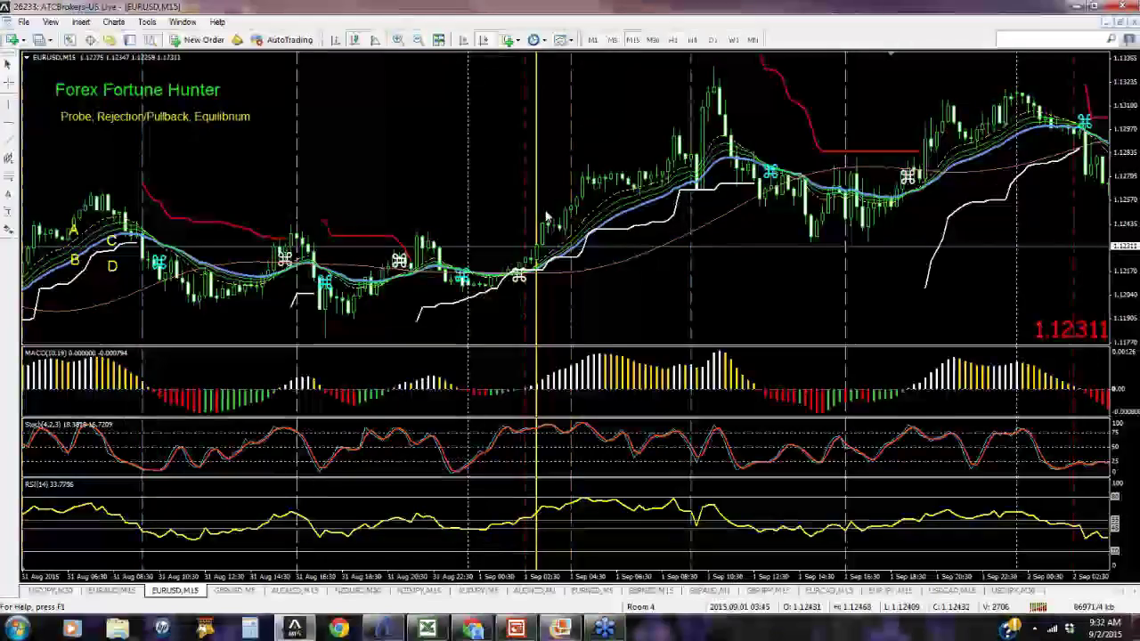
pyautogui.moveTo(566, 242)
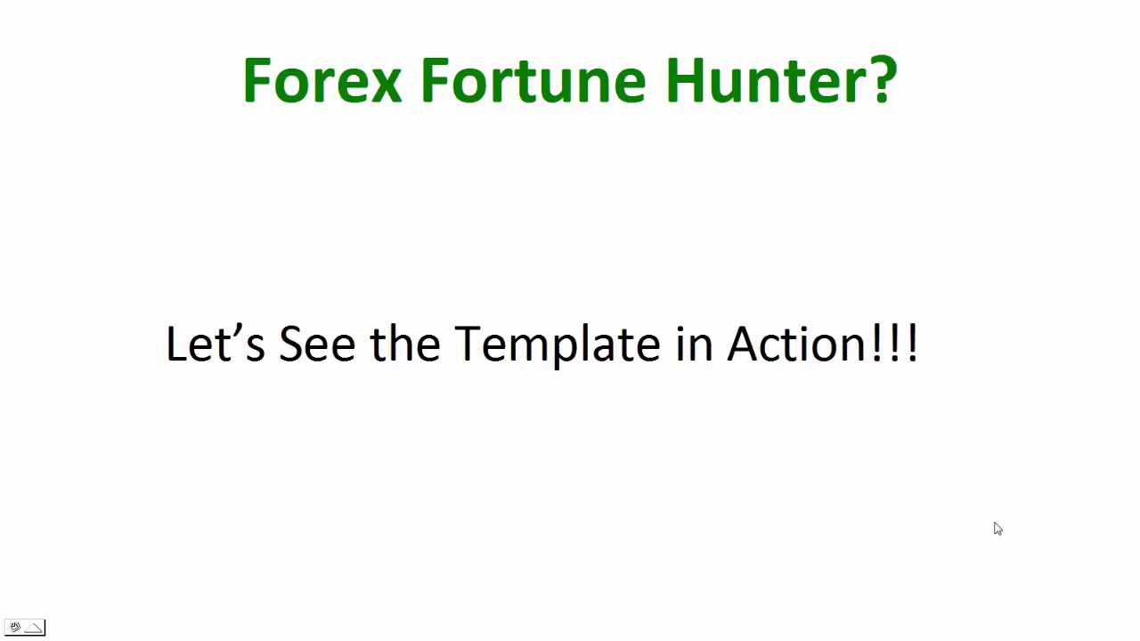
pyautogui.press('Right')
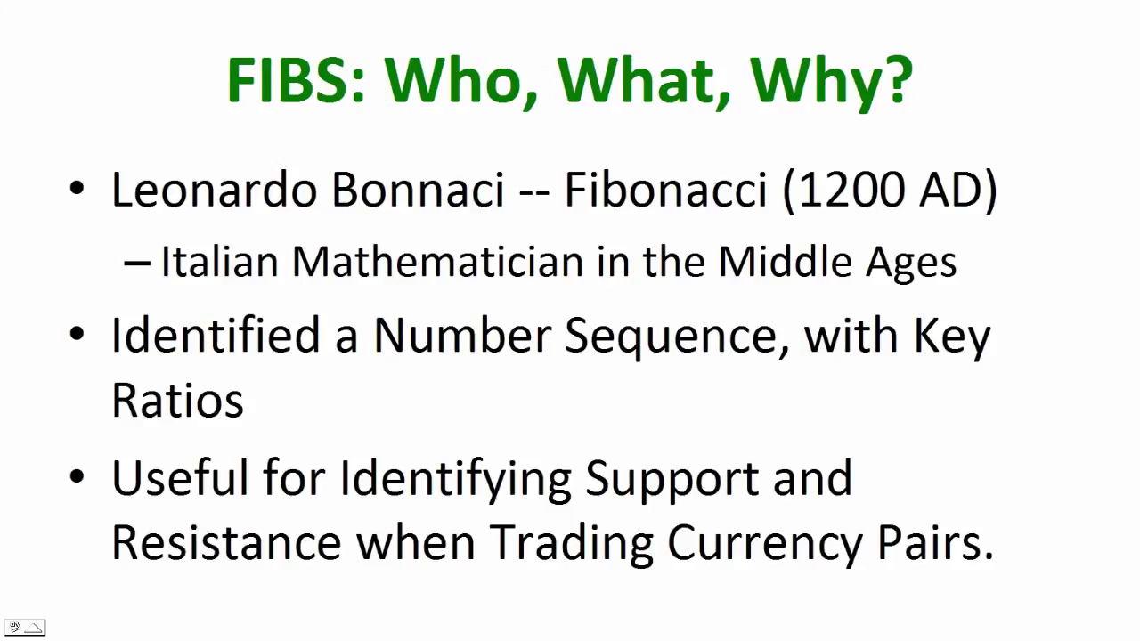
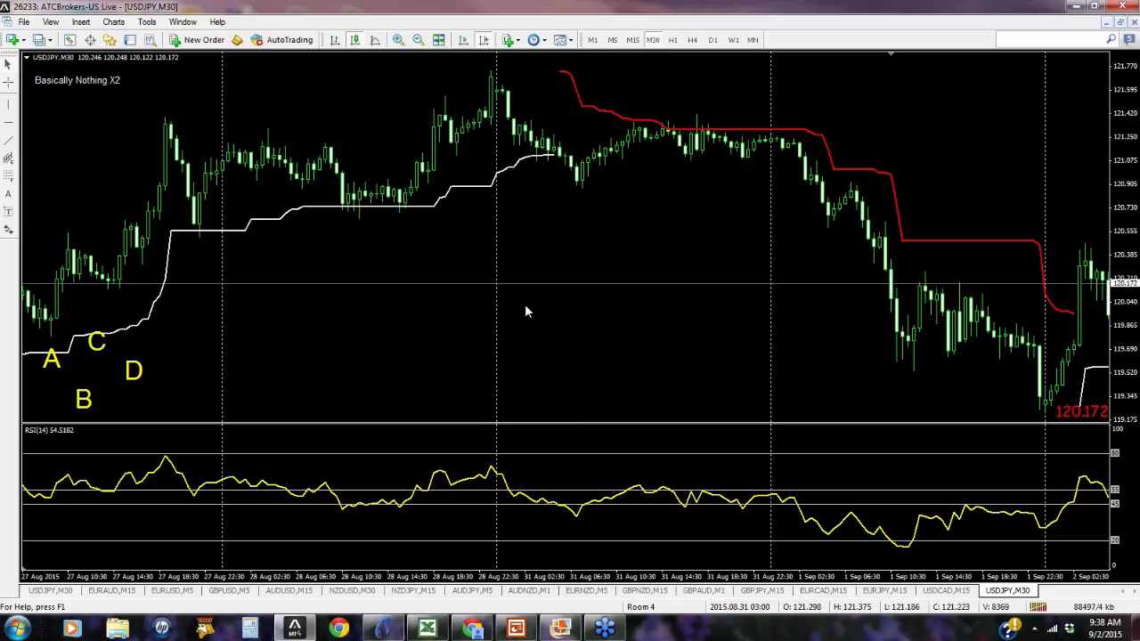
# Pan the USDJPY chart back past 21–27 Aug until the 26 Aug–1 Sep bars show.
pyautogui.moveTo(445, 347); pyautogui.dragTo(733, 306)
pyautogui.moveTo(557, 361); pyautogui.dragTo(753, 326)
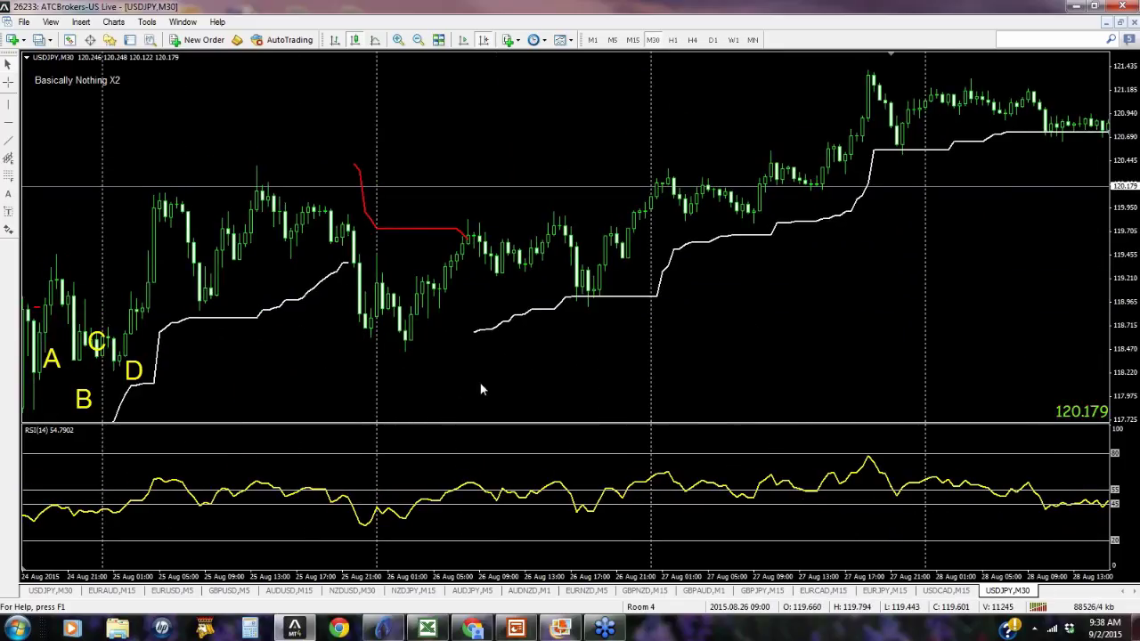
pyautogui.moveTo(480, 390); pyautogui.dragTo(347, 307)
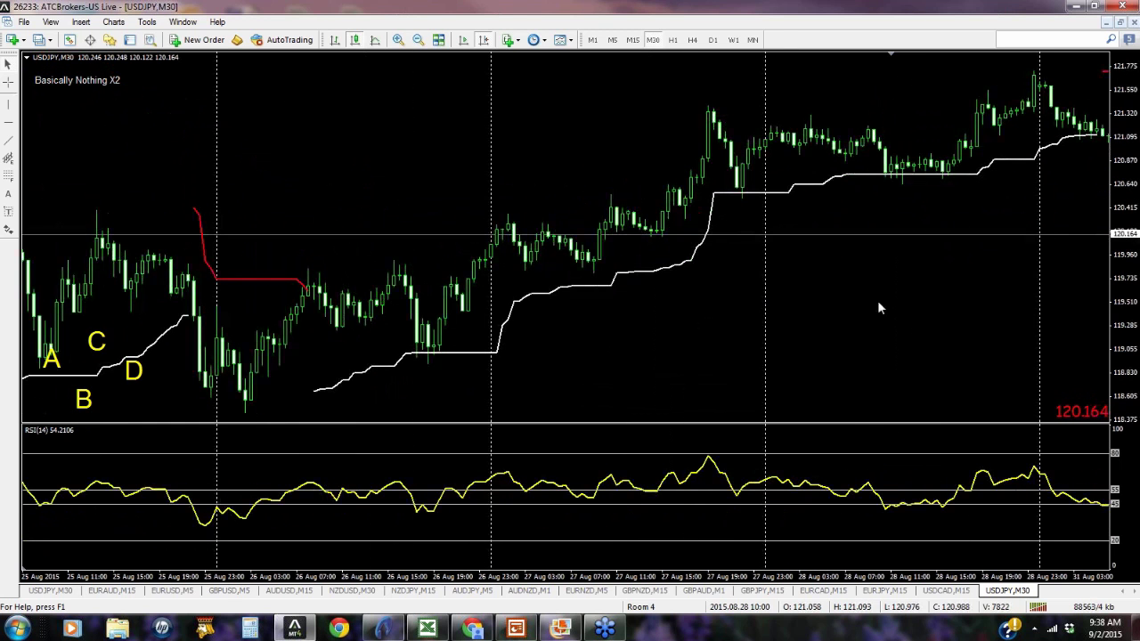
pyautogui.scroll(-5, 828, 301)
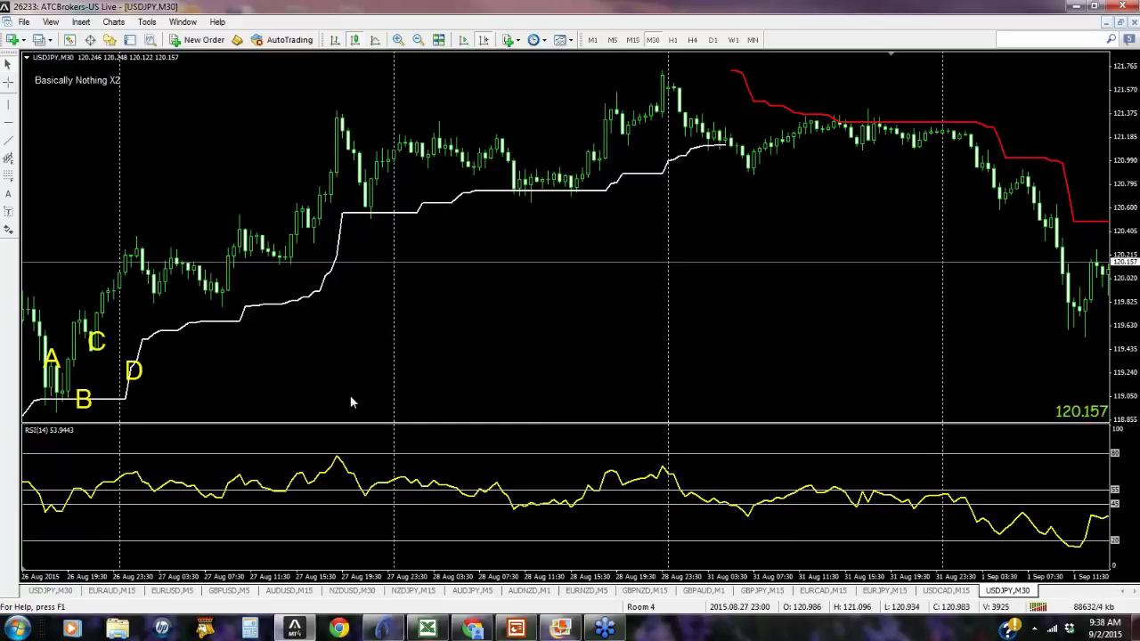
# Place the A label on the 28 Aug peak and the B label just under the following dip.
pyautogui.doubleClick(51, 359)
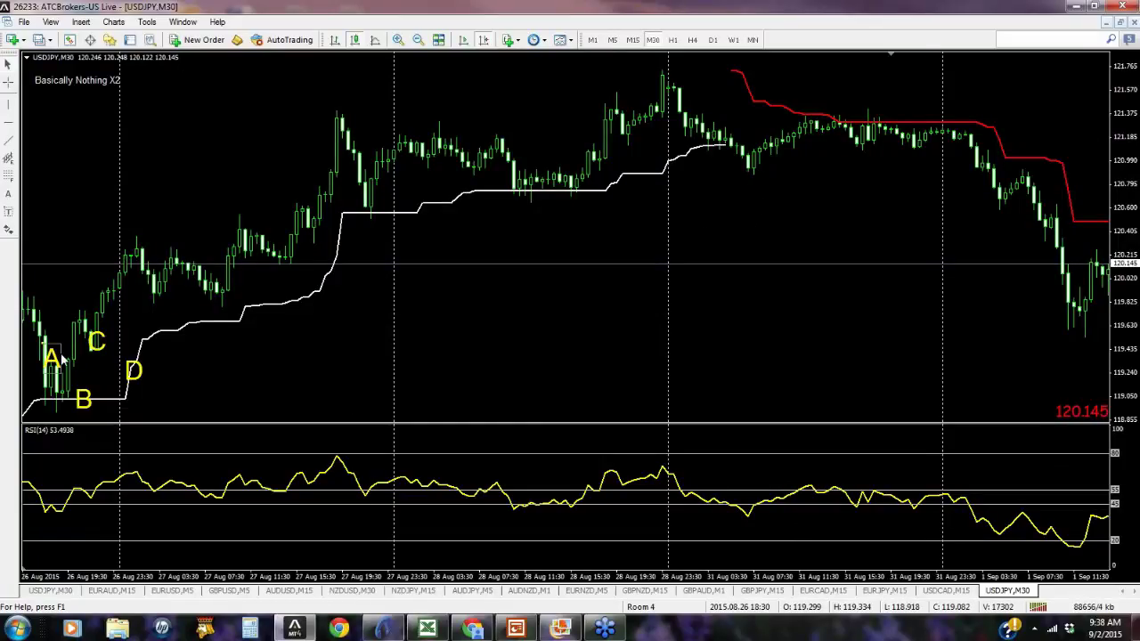
pyautogui.moveTo(51, 359); pyautogui.dragTo(643, 31)
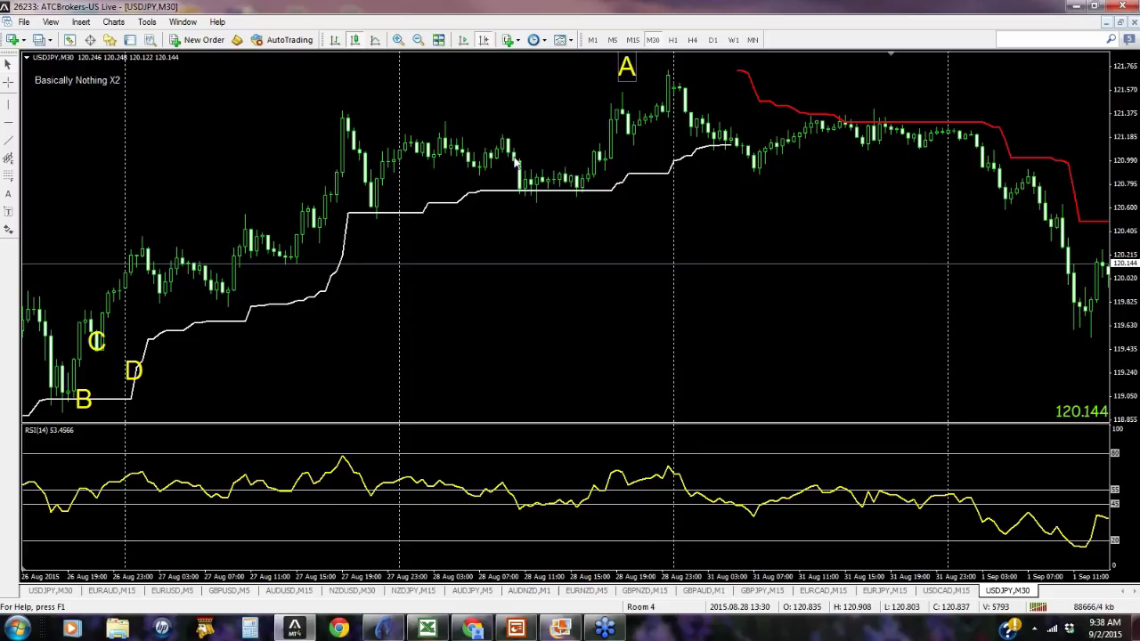
pyautogui.doubleClick(80, 384)
pyautogui.moveTo(80, 384); pyautogui.dragTo(760, 158)
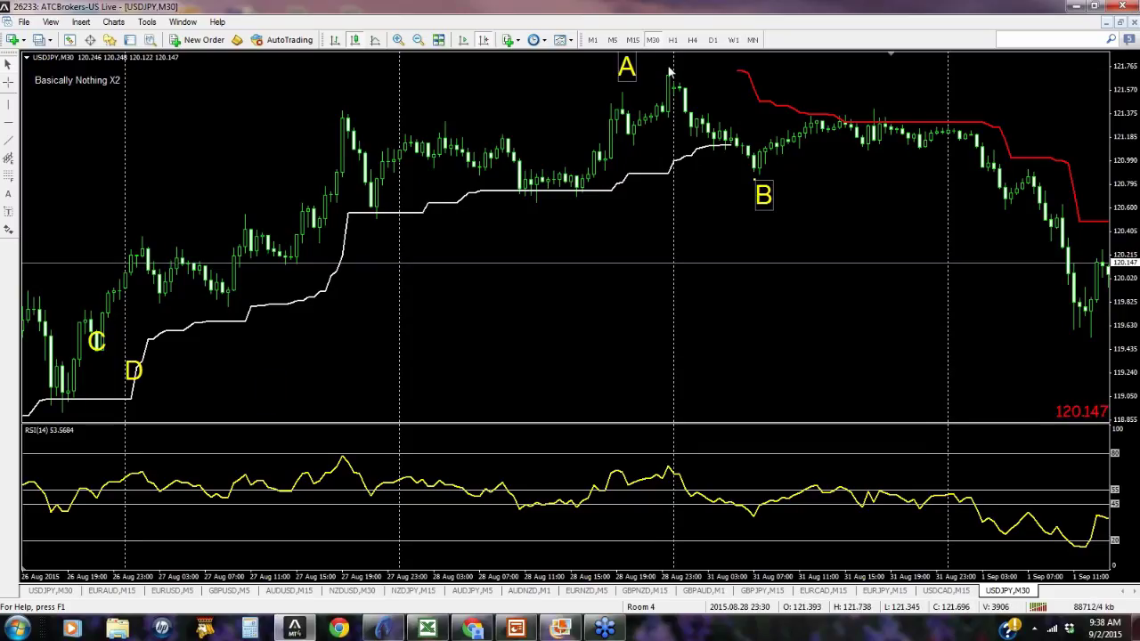
pyautogui.scroll(-2, 615, 81)
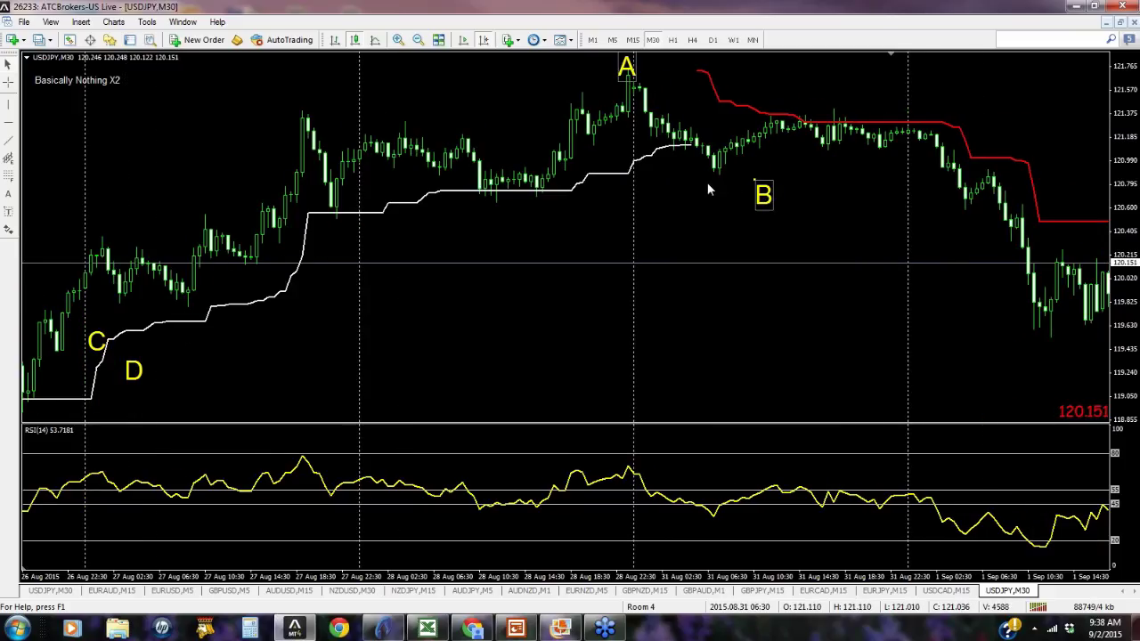
pyautogui.doubleClick(764, 192)
pyautogui.moveTo(764, 191); pyautogui.dragTo(710, 179)
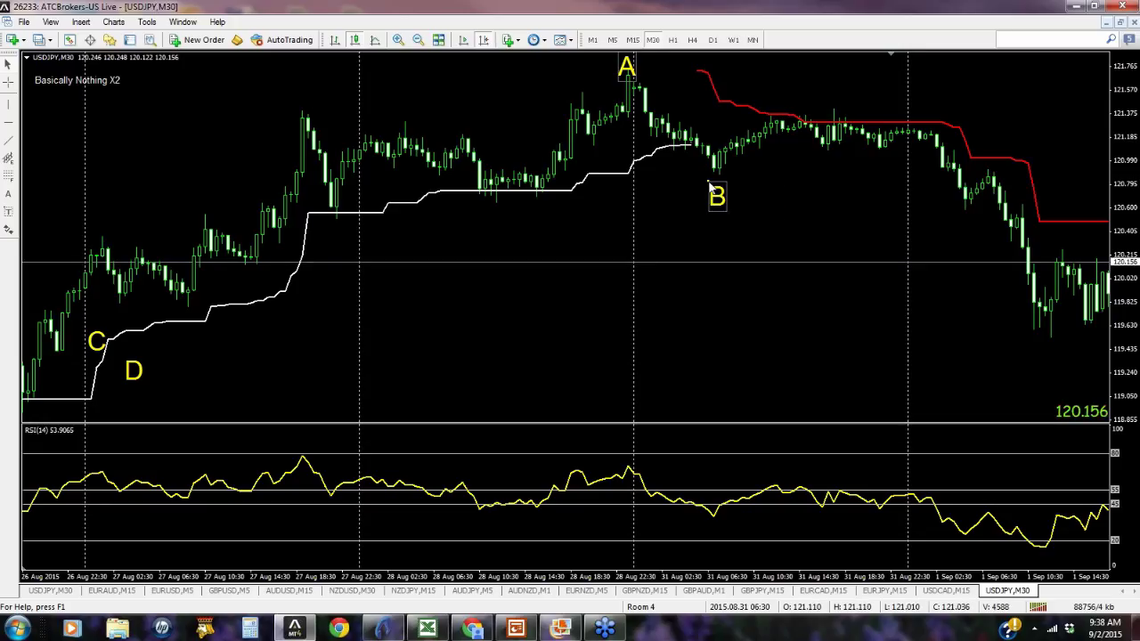
# Place the C label above the 31 Aug lower high and the D label at the 1 Sep drop.
pyautogui.moveTo(100, 347); pyautogui.dragTo(141, 347)
pyautogui.doubleClick(98, 346)
pyautogui.moveTo(358, 271); pyautogui.dragTo(837, 94)
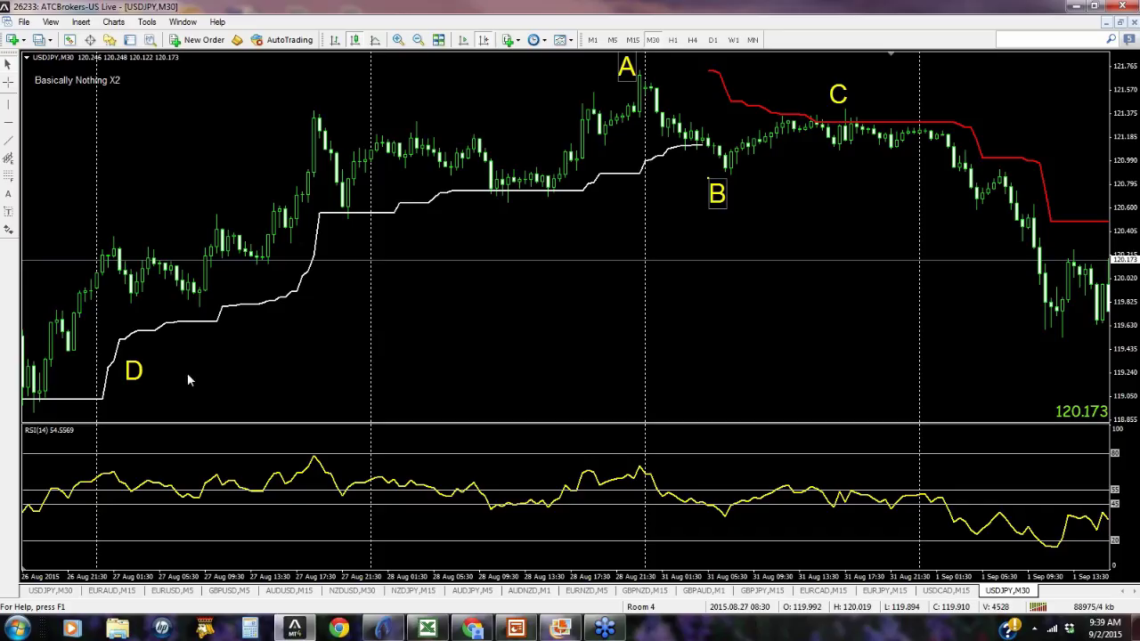
pyautogui.moveTo(140, 376); pyautogui.dragTo(1007, 241)
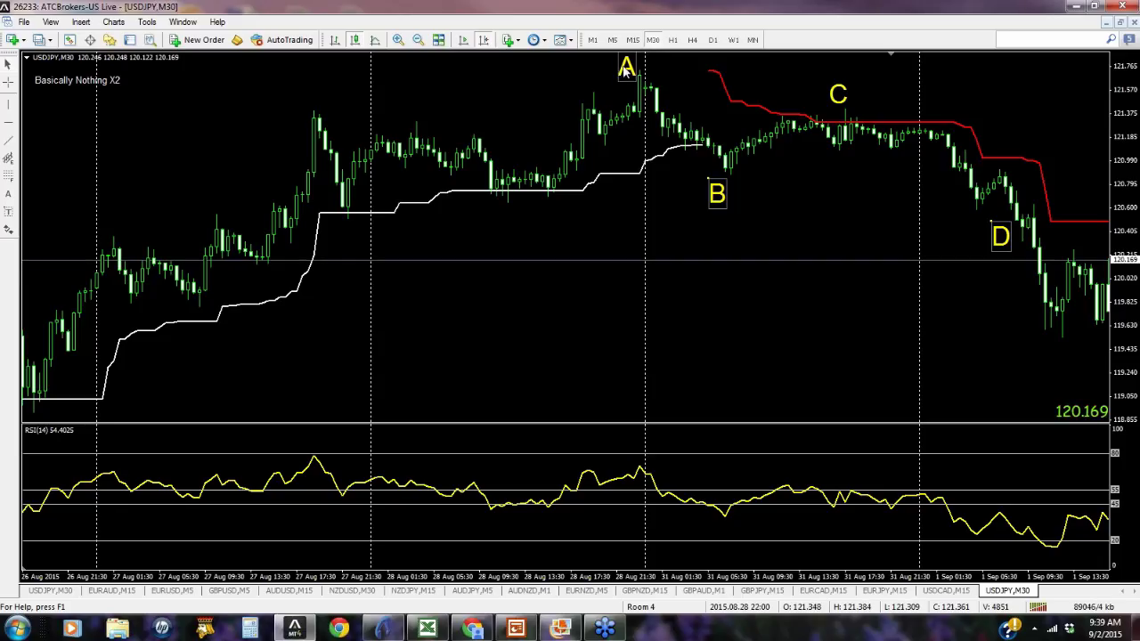
pyautogui.click(562, 41)
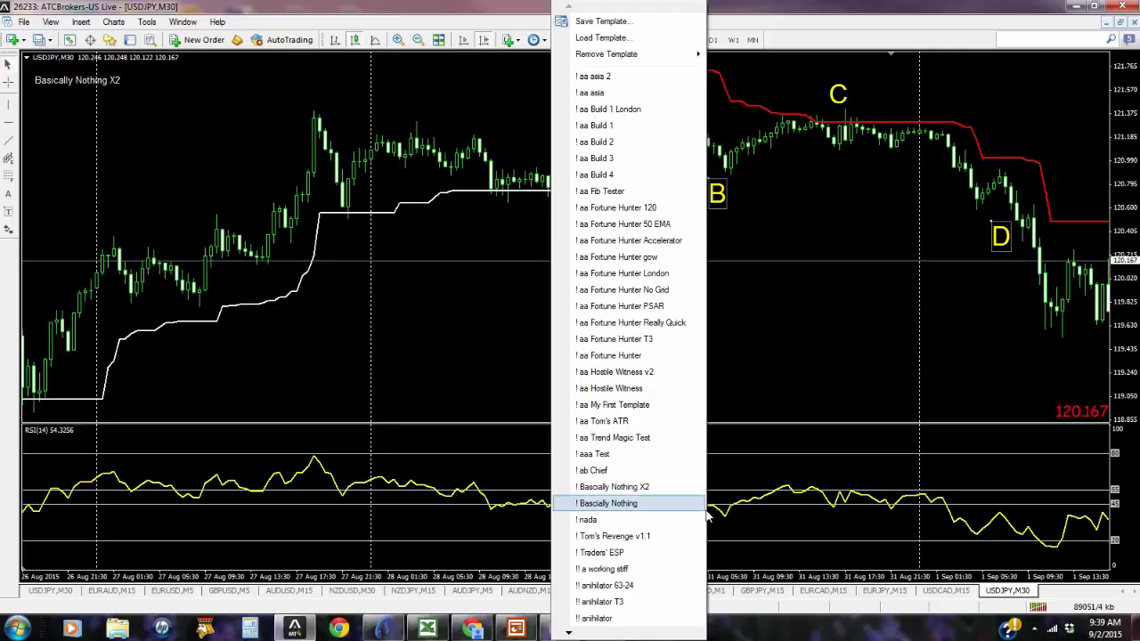
# Apply the '! Bascially Nothing' template, returning the A–D labels to the lower left.
pyautogui.click(589, 509)
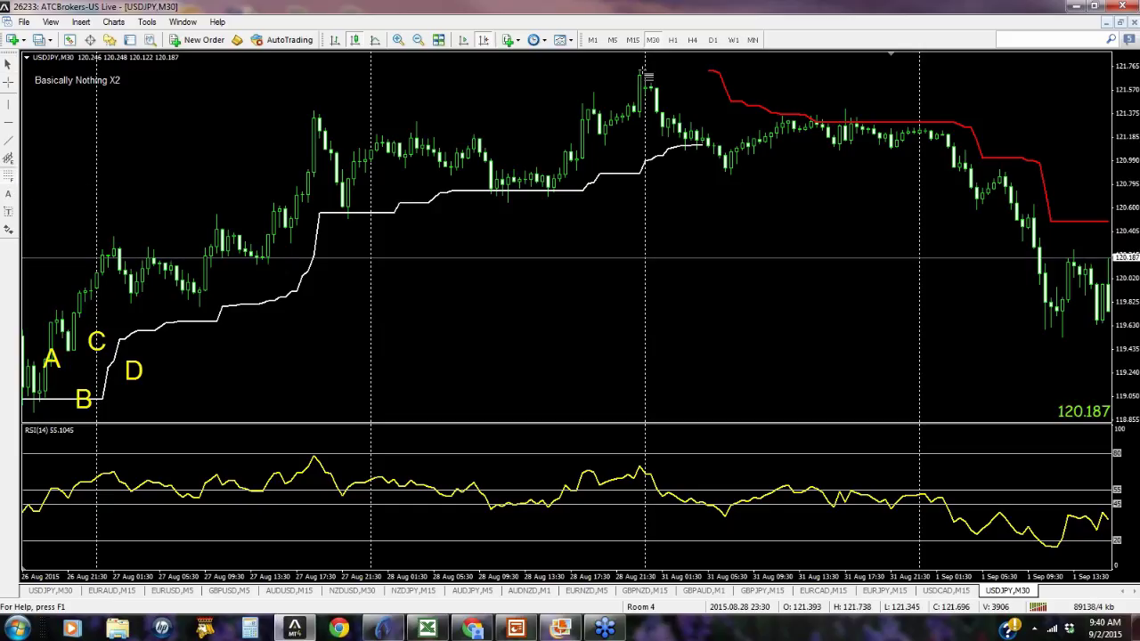
# Draw a Fibonacci down from the 28 Aug peak: 100.0 at 121.738, 161.8 at 120.348, 200 at 120.026.
pyautogui.moveTo(641, 70)
pyautogui.mouseDown()
pyautogui.moveTo(695, 98)
pyautogui.moveTo(700, 181)
pyautogui.moveTo(733, 182)
pyautogui.mouseUp()
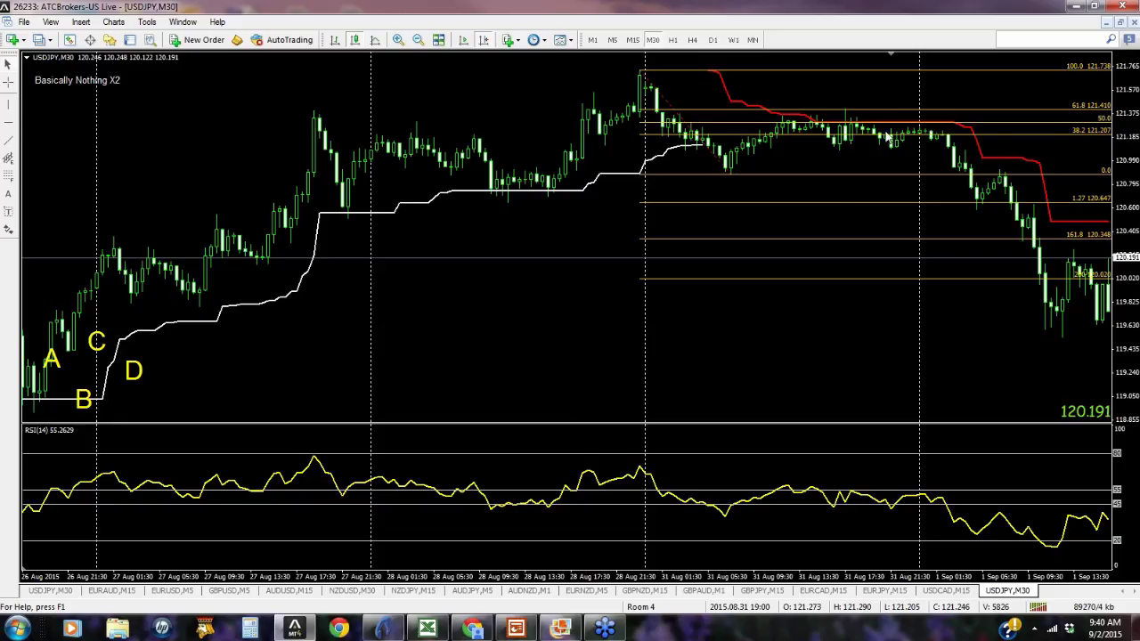
pyautogui.moveTo(849, 122)
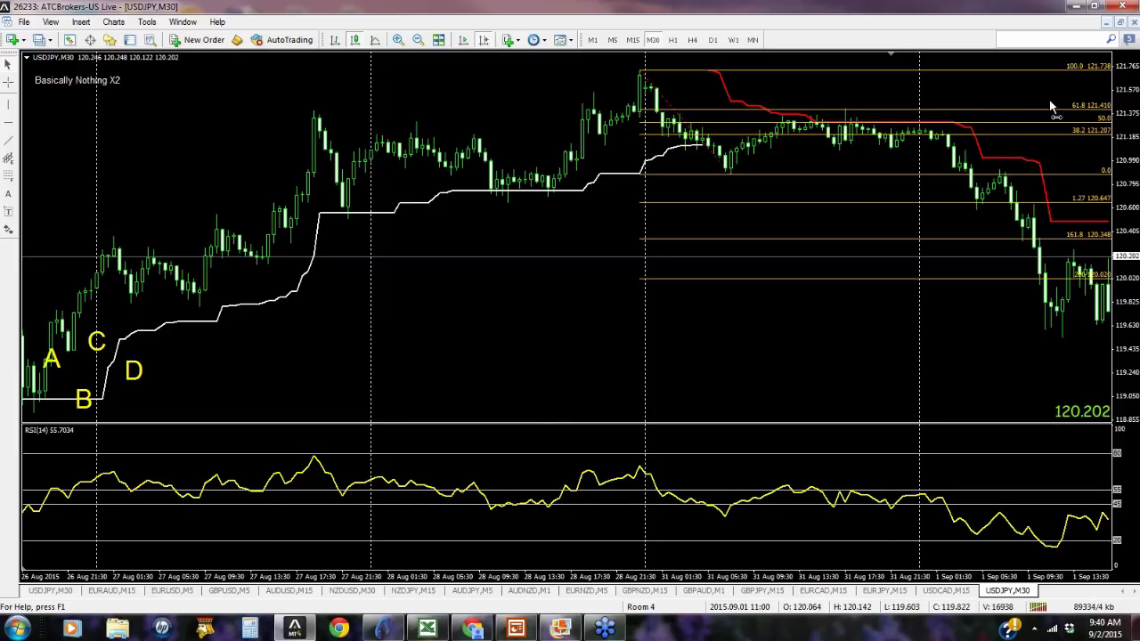
pyautogui.scroll(-5, 980, 98)
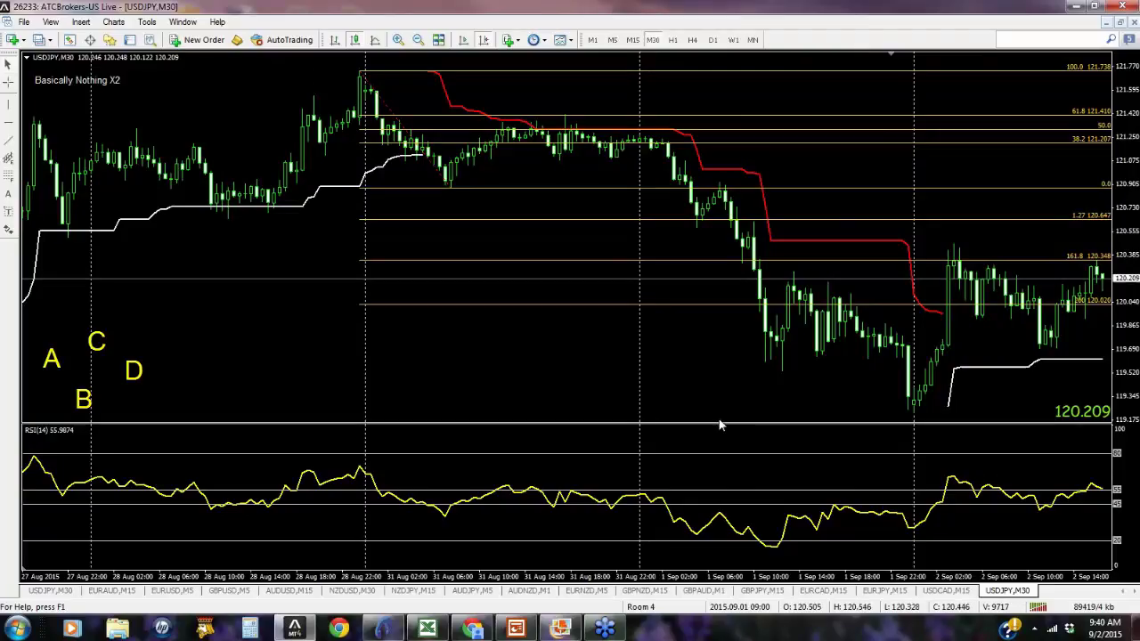
pyautogui.moveTo(789, 390); pyautogui.dragTo(855, 415)
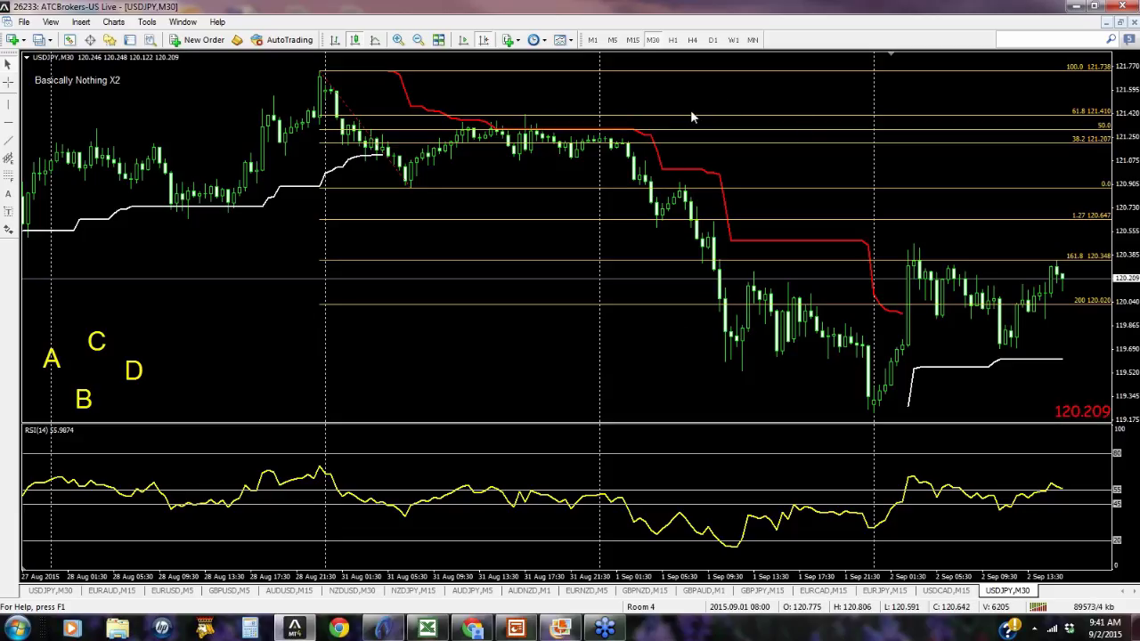
# Switch USDJPY to the H4 timeframe and delete the old Fibonacci.
pyautogui.click(691, 40)
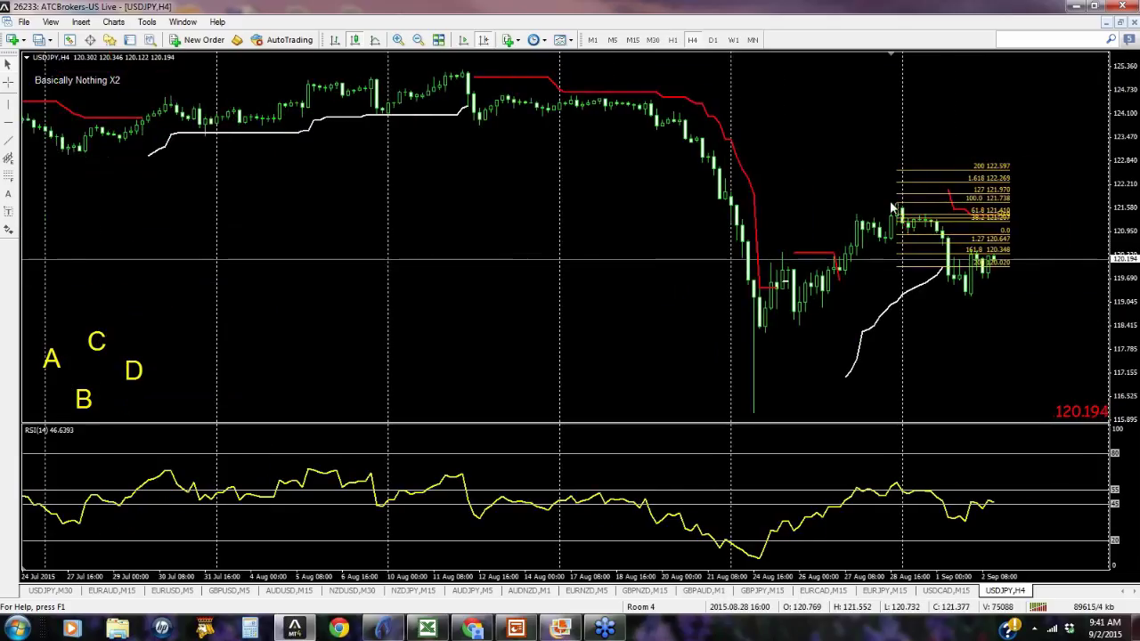
pyautogui.rightClick(898, 207)
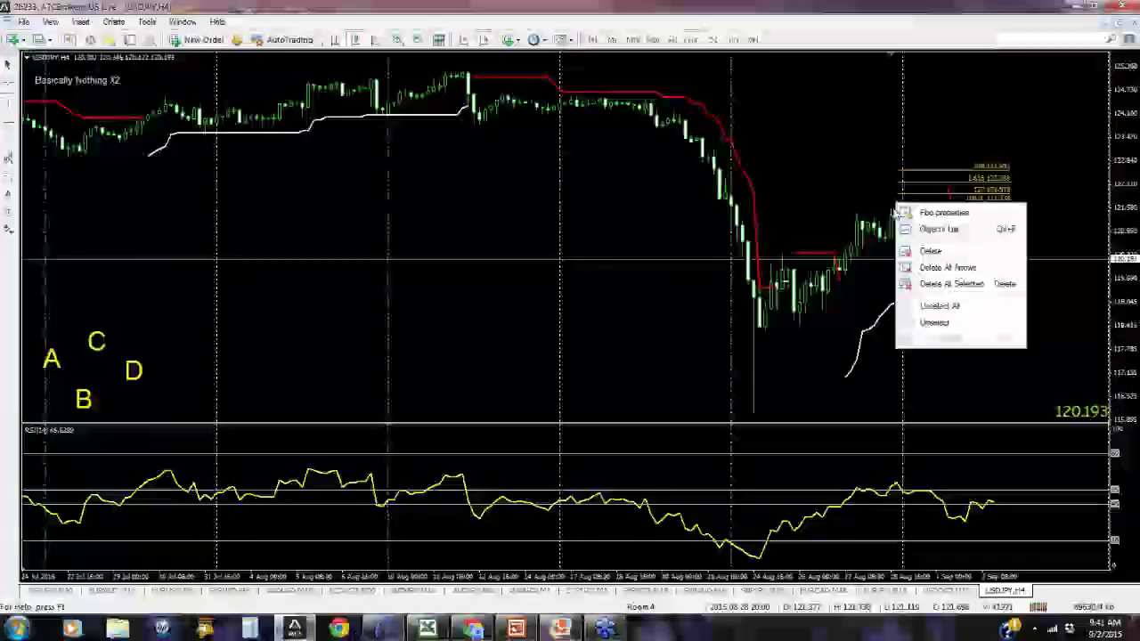
pyautogui.click(919, 249)
# Draw a new Fibonacci from the 11 Aug high at 125.263 down to the 21 Aug low.
pyautogui.moveTo(401, 267); pyautogui.dragTo(550, 266)
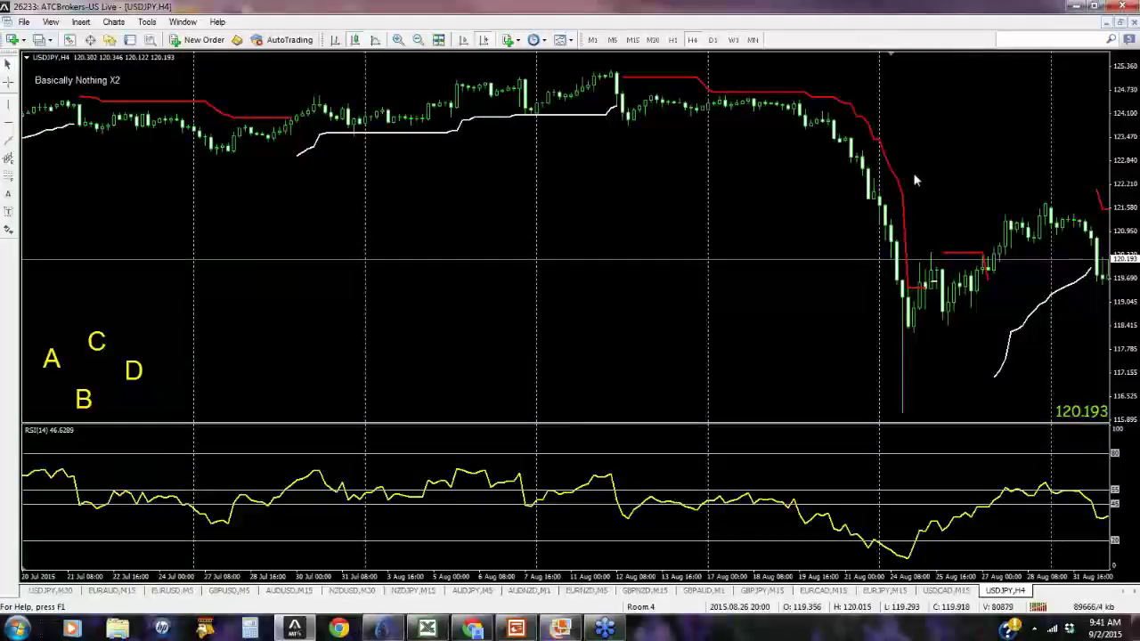
pyautogui.moveTo(868, 125); pyautogui.dragTo(840, 129)
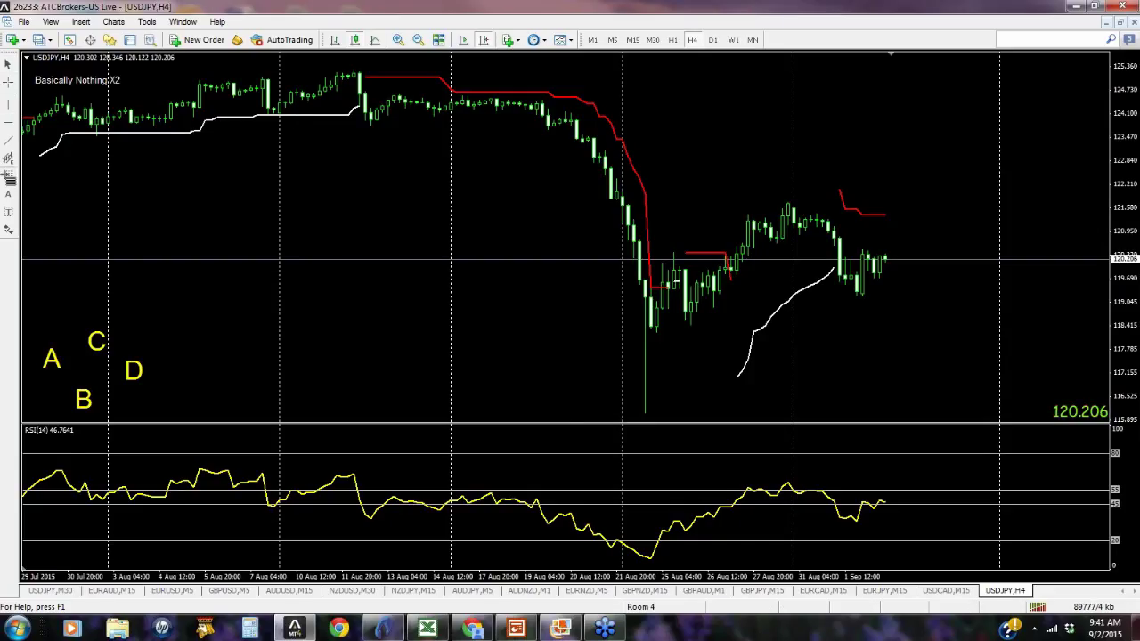
pyautogui.click(8, 176)
pyautogui.moveTo(354, 69); pyautogui.dragTo(450, 167)
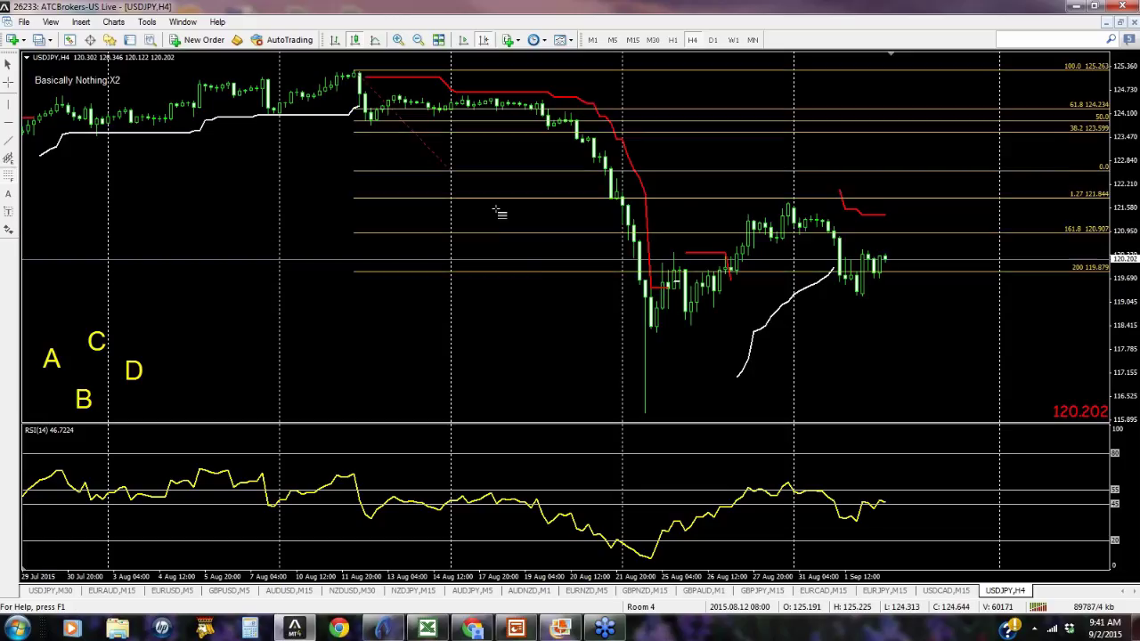
pyautogui.moveTo(499, 212); pyautogui.dragTo(644, 411)
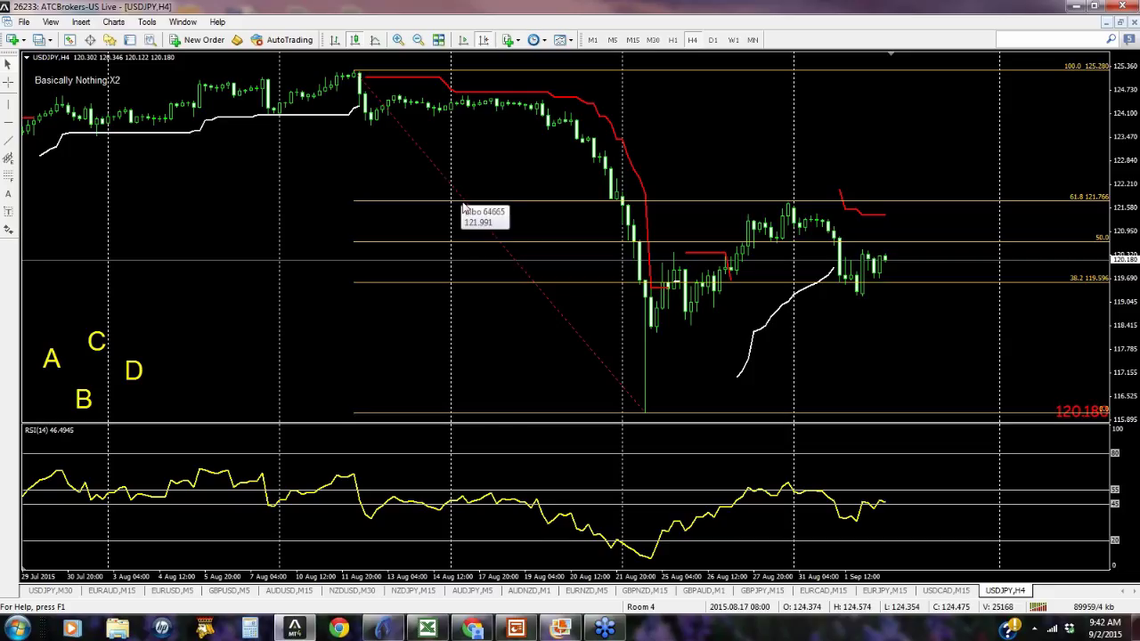
# Put USDJPY on M5 and scroll forward to the late 29 Jul–30 Jul bars.
pyautogui.click(613, 41)
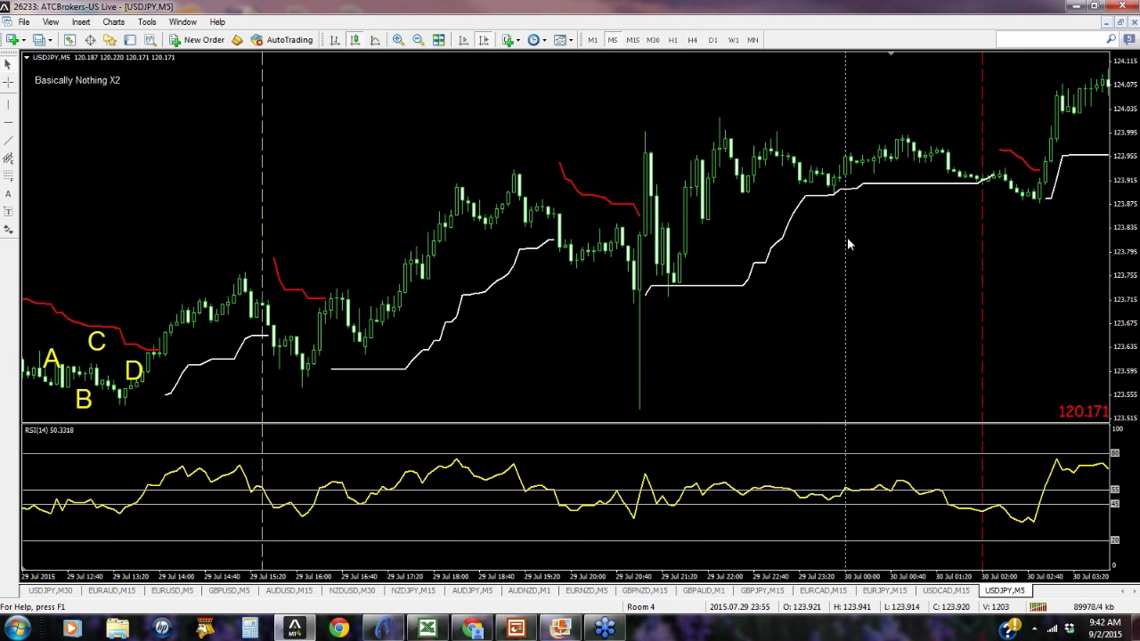
pyautogui.scroll(-5, 925, 293)
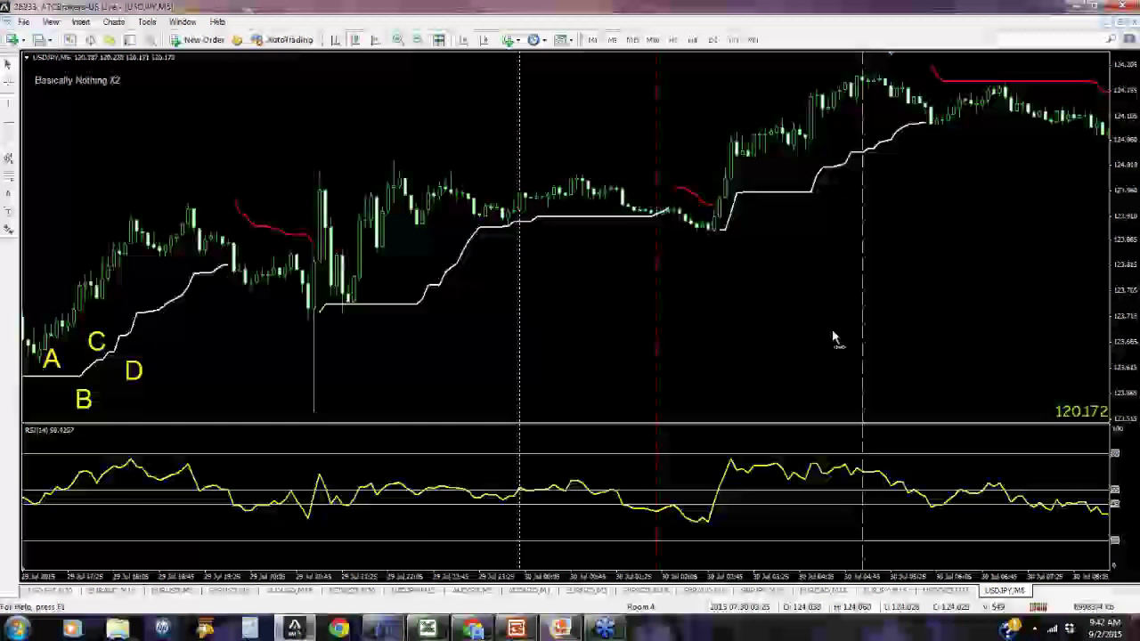
pyautogui.scroll(-3, 933, 310)
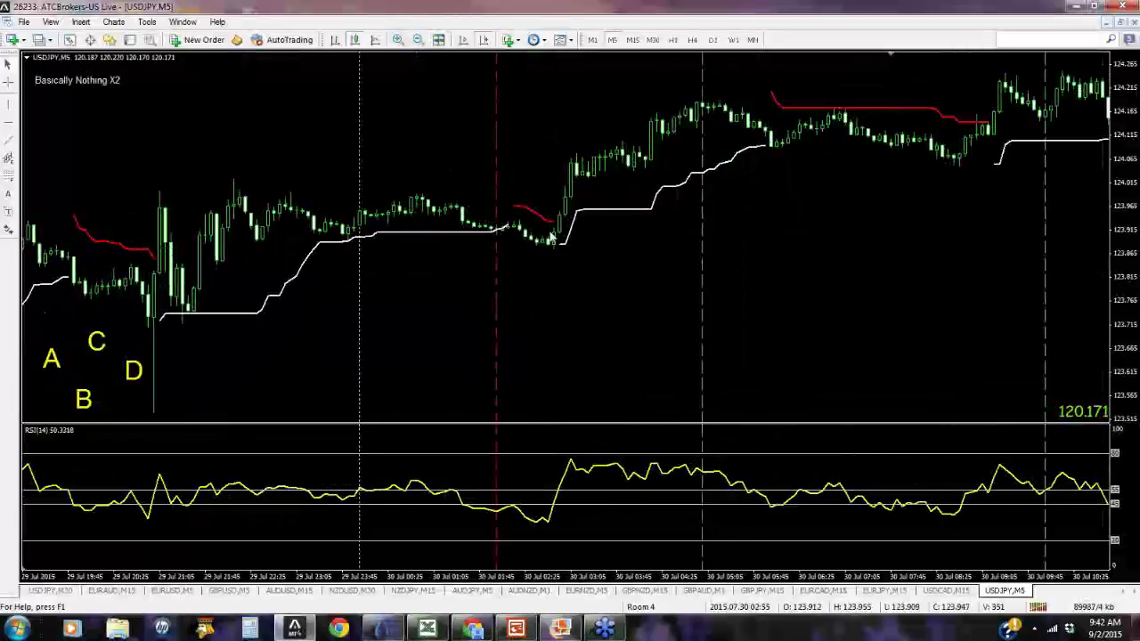
pyautogui.moveTo(551, 252)
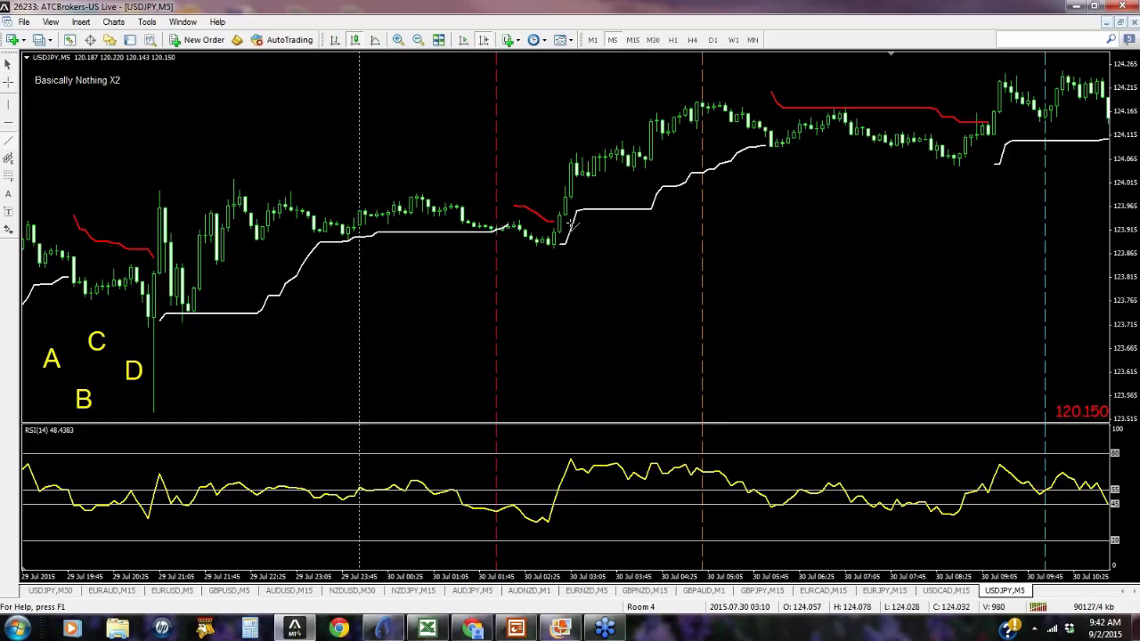
# Draw a cyan trendline from 123.886 down to 123.799 with the Ray option turned off.
pyautogui.moveTo(566, 245)
pyautogui.mouseDown()
pyautogui.moveTo(614, 287)
pyautogui.moveTo(605, 288)
pyautogui.mouseUp()
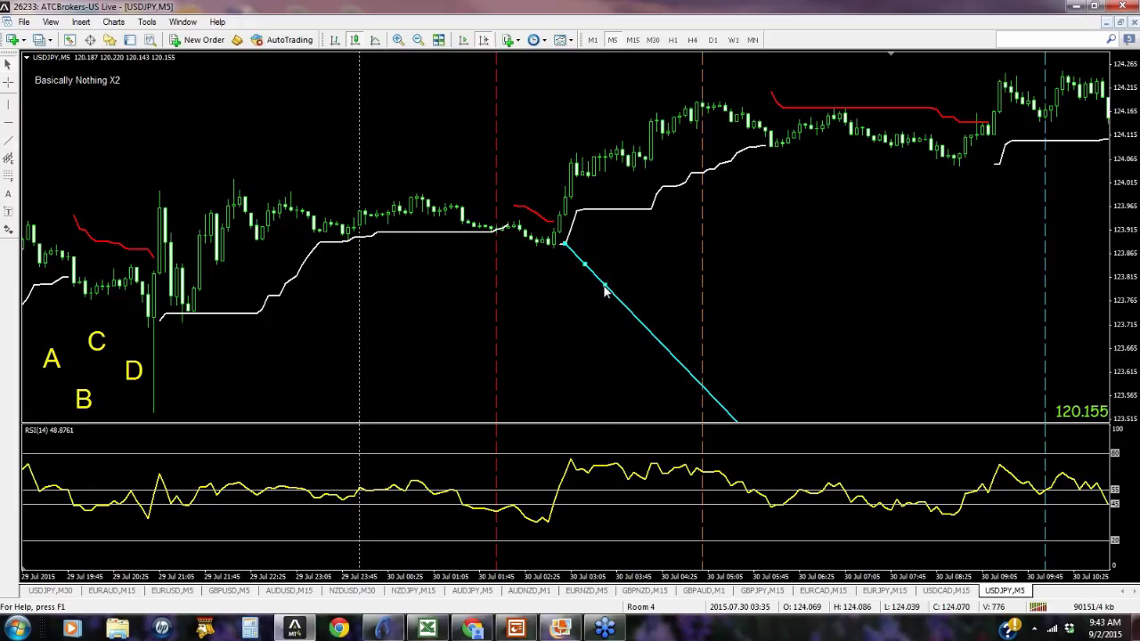
pyautogui.rightClick(605, 289)
pyautogui.click(640, 295)
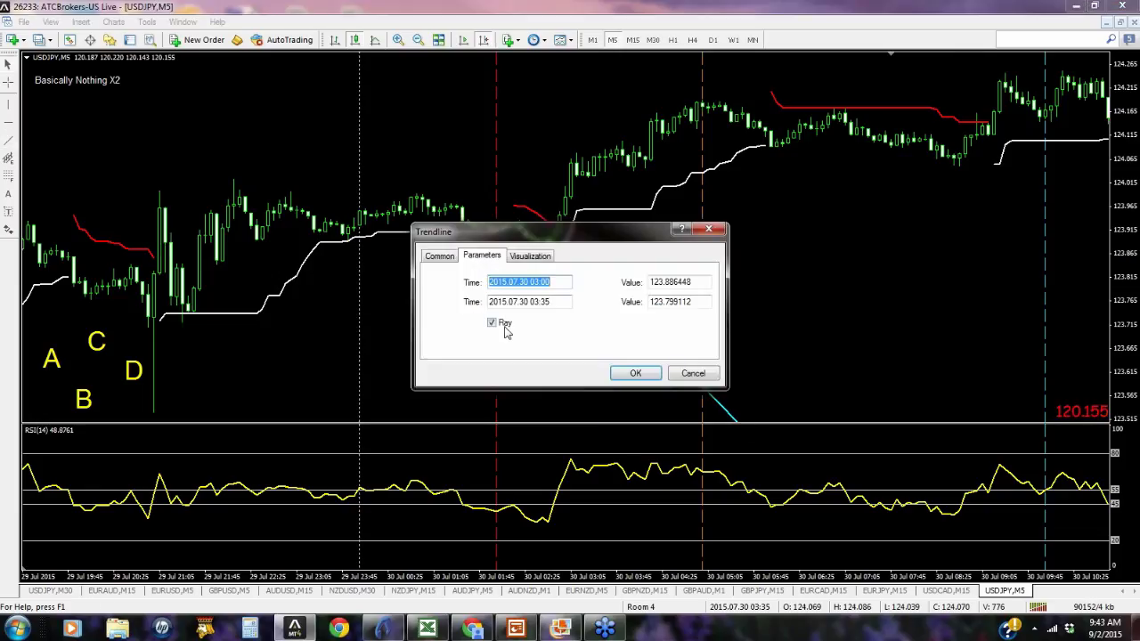
pyautogui.click(492, 322)
pyautogui.click(632, 373)
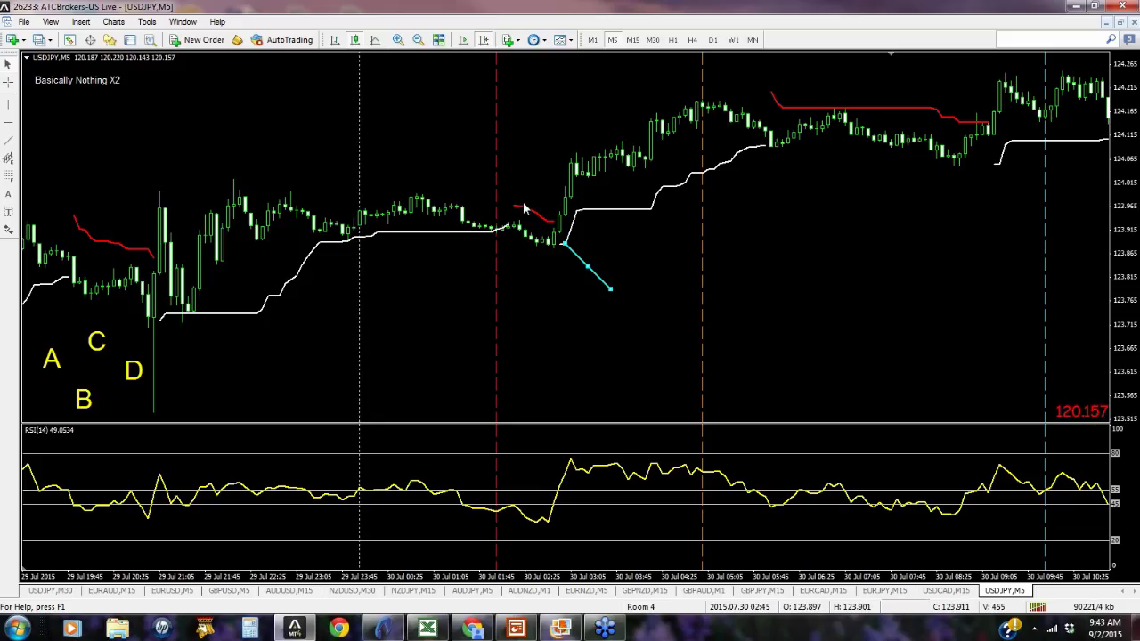
# Delete the cyan trendline and draw a Fibonacci from the 30 Jul 00:50 high to the following low.
pyautogui.rightClick(588, 272)
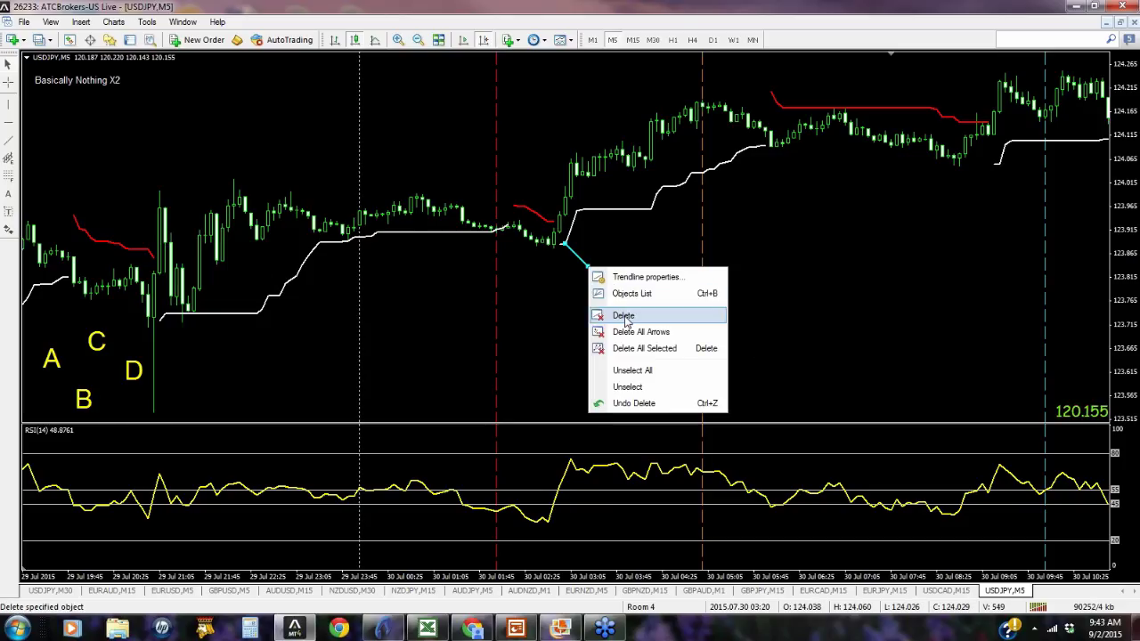
pyautogui.click(621, 311)
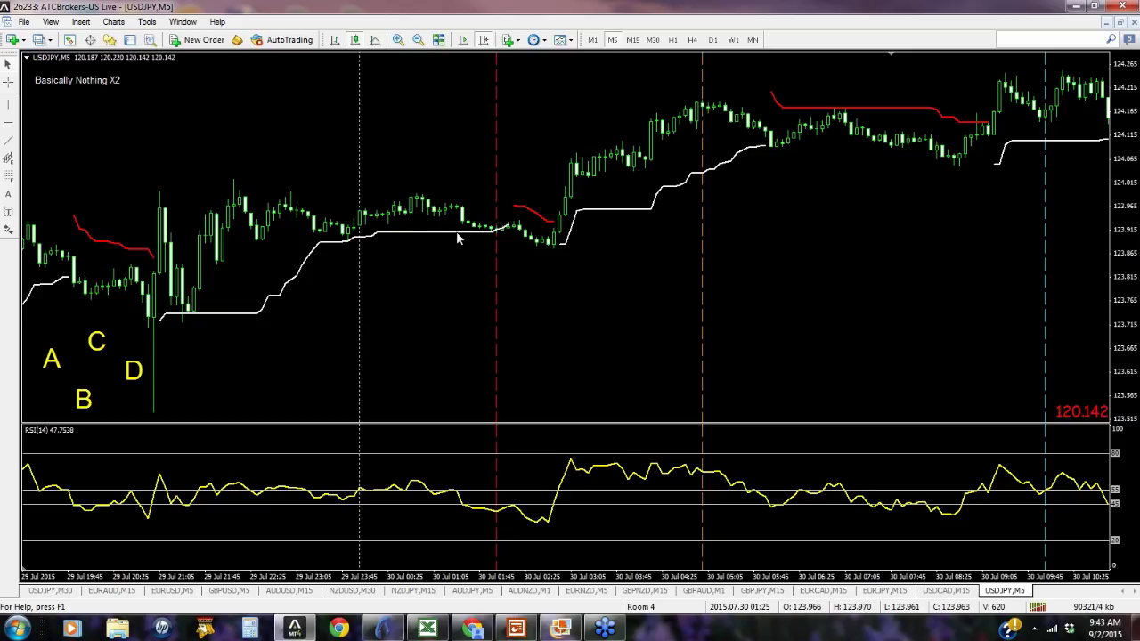
pyautogui.click(8, 176)
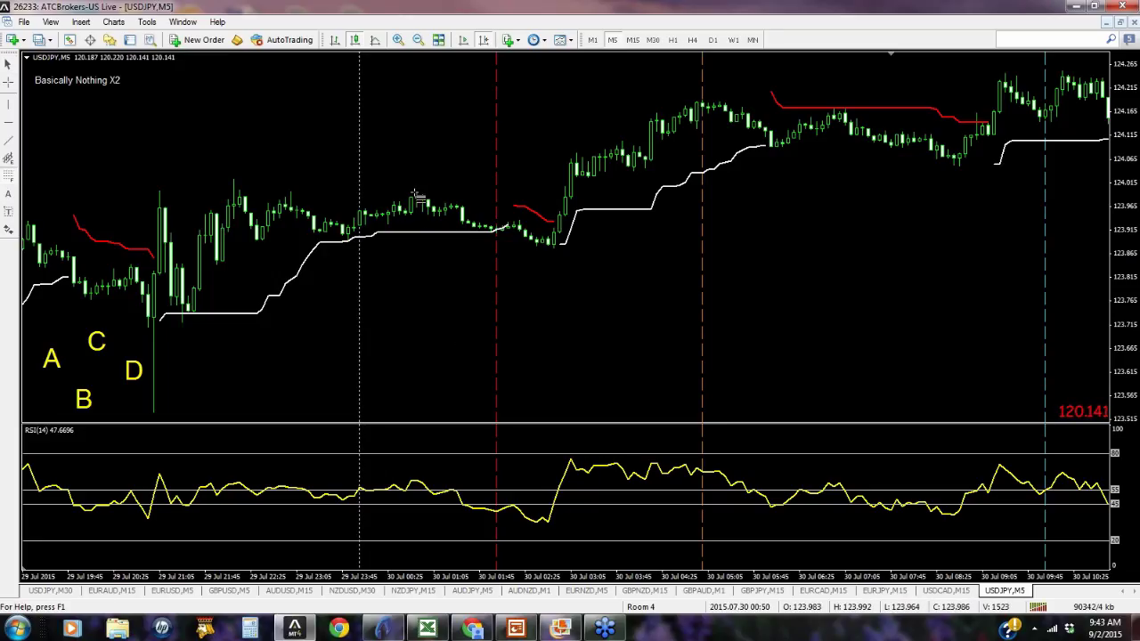
pyautogui.moveTo(414, 193); pyautogui.dragTo(494, 255)
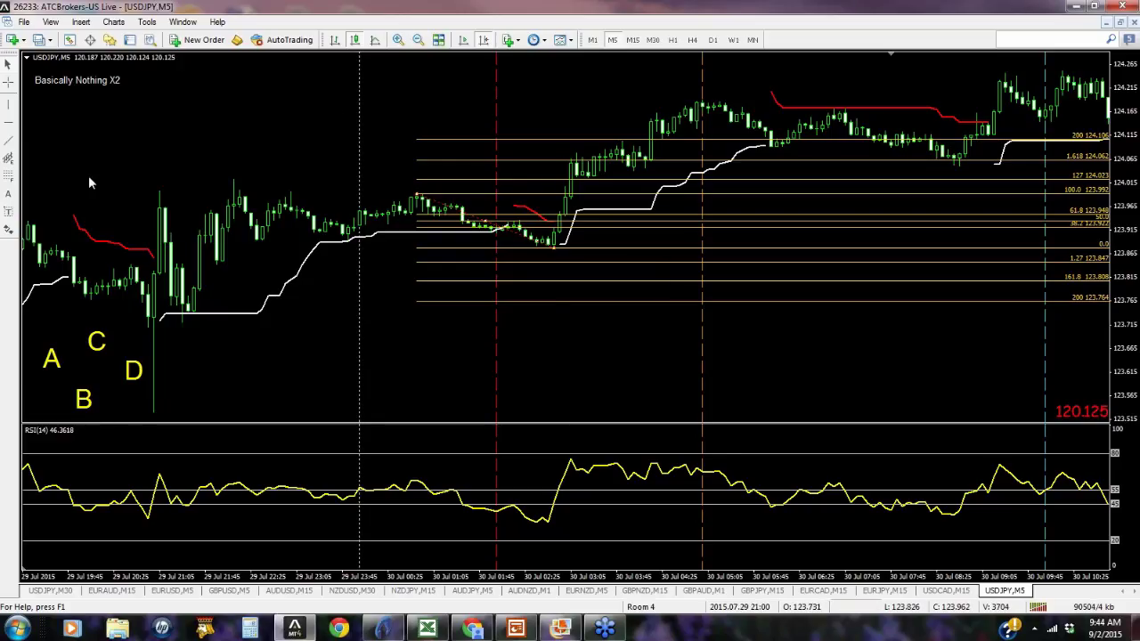
pyautogui.click(8, 121)
# Add horizontal price lines at 124.001 and 123.880 on the USDJPY M5 chart.
pyautogui.moveTo(225, 145); pyautogui.dragTo(234, 189)
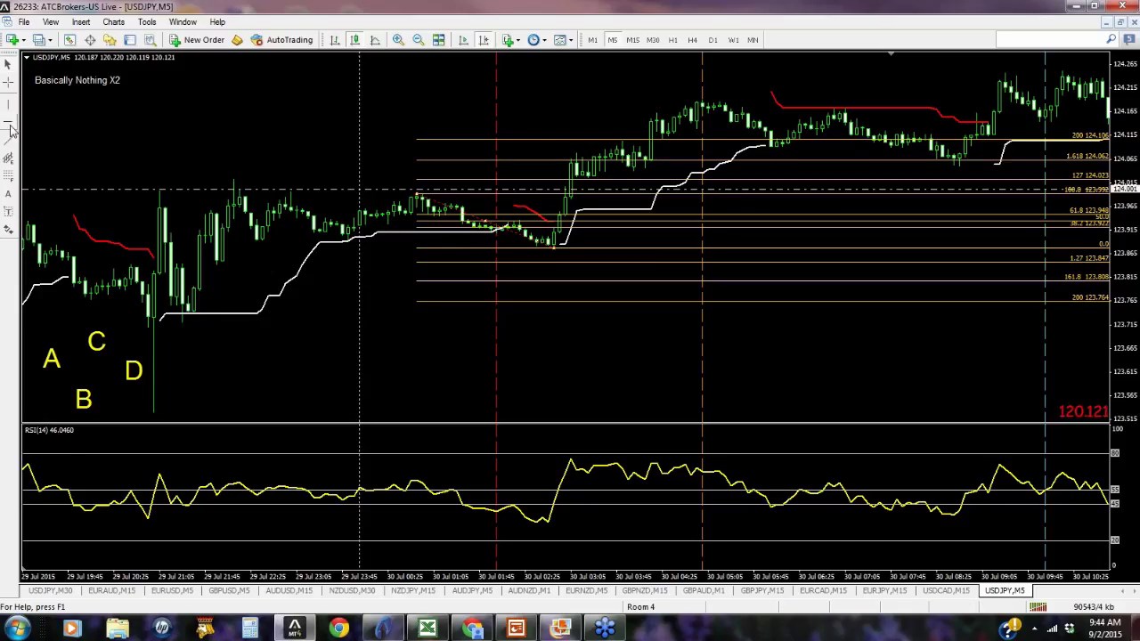
pyautogui.click(388, 246)
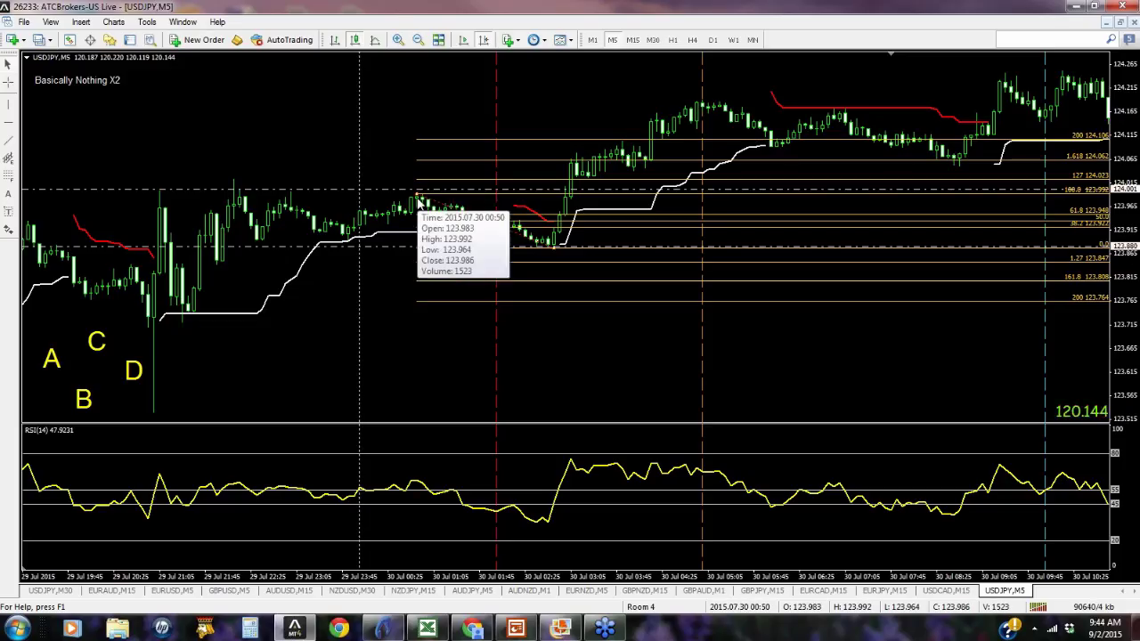
pyautogui.moveTo(418, 199)
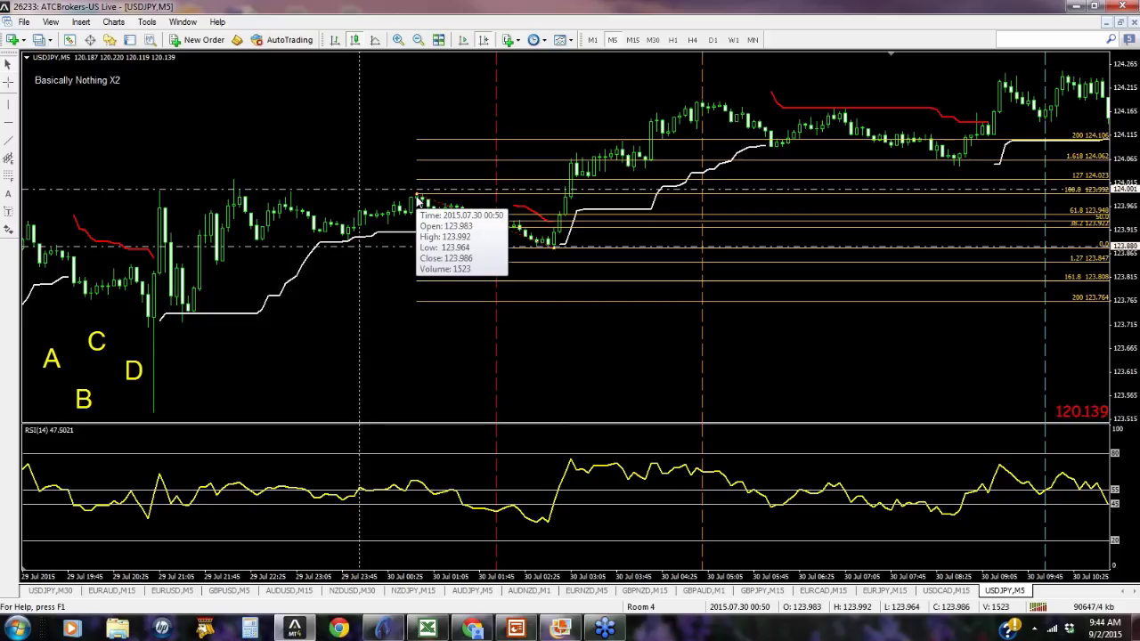
pyautogui.rightClick(418, 200)
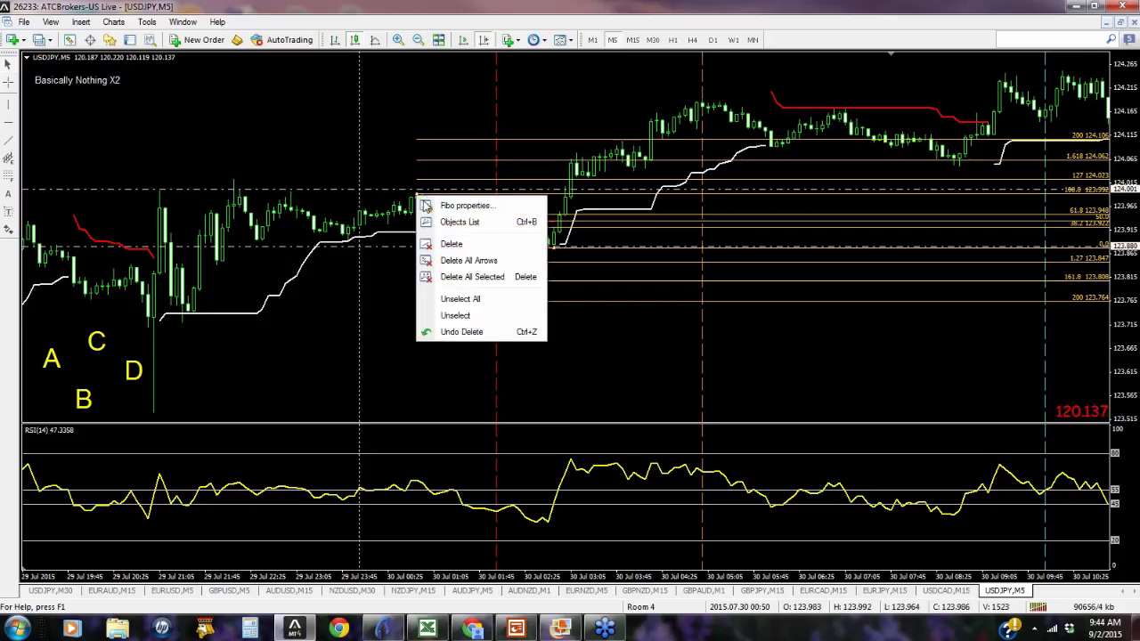
pyautogui.click(465, 205)
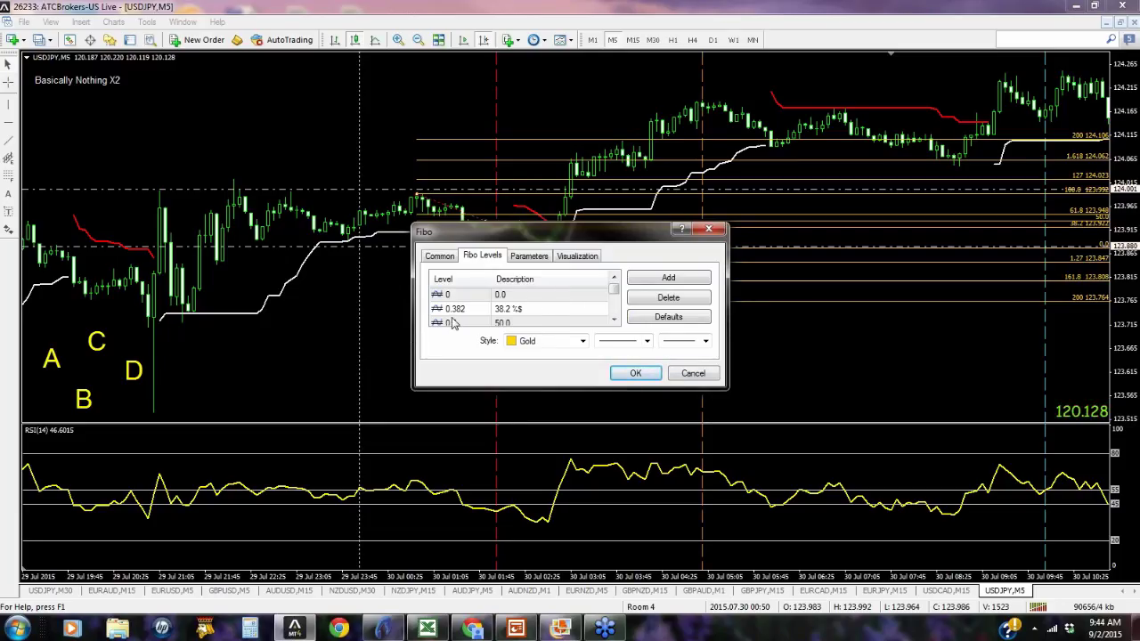
pyautogui.click(614, 320)
pyautogui.click(614, 319)
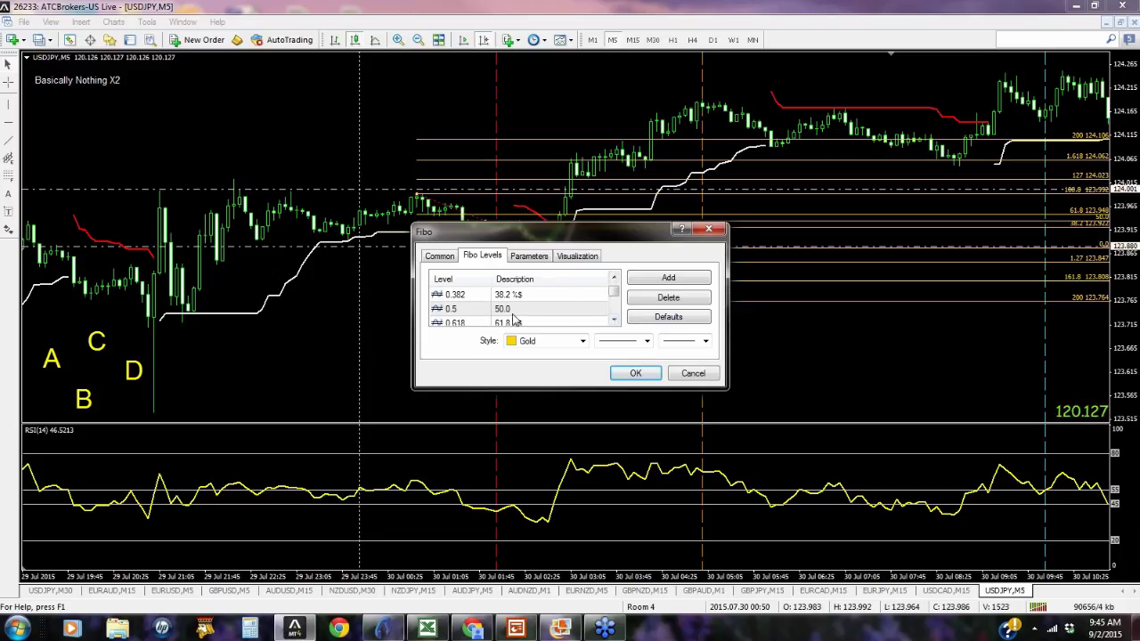
pyautogui.click(614, 318)
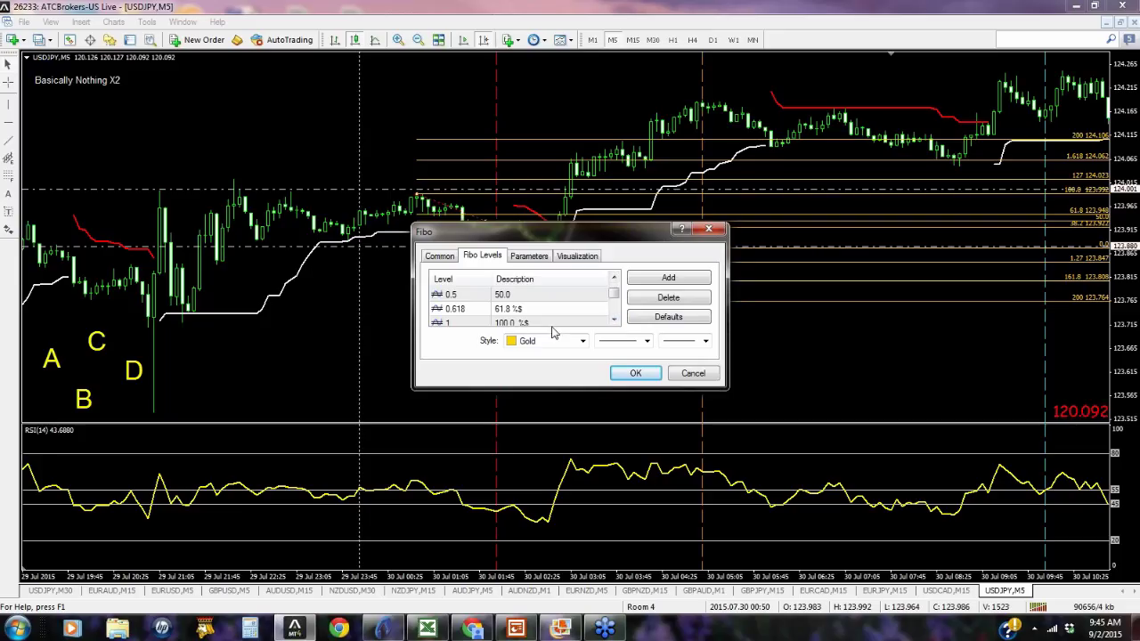
pyautogui.click(613, 319)
pyautogui.scroll(3, 534, 303)
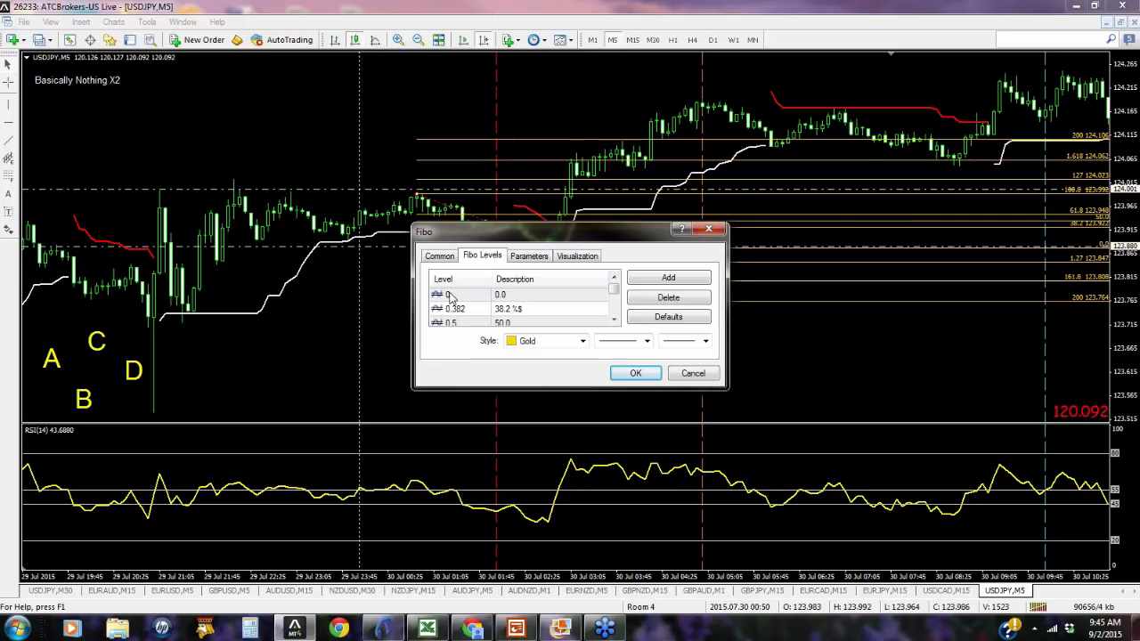
pyautogui.click(614, 319)
pyautogui.click(613, 319)
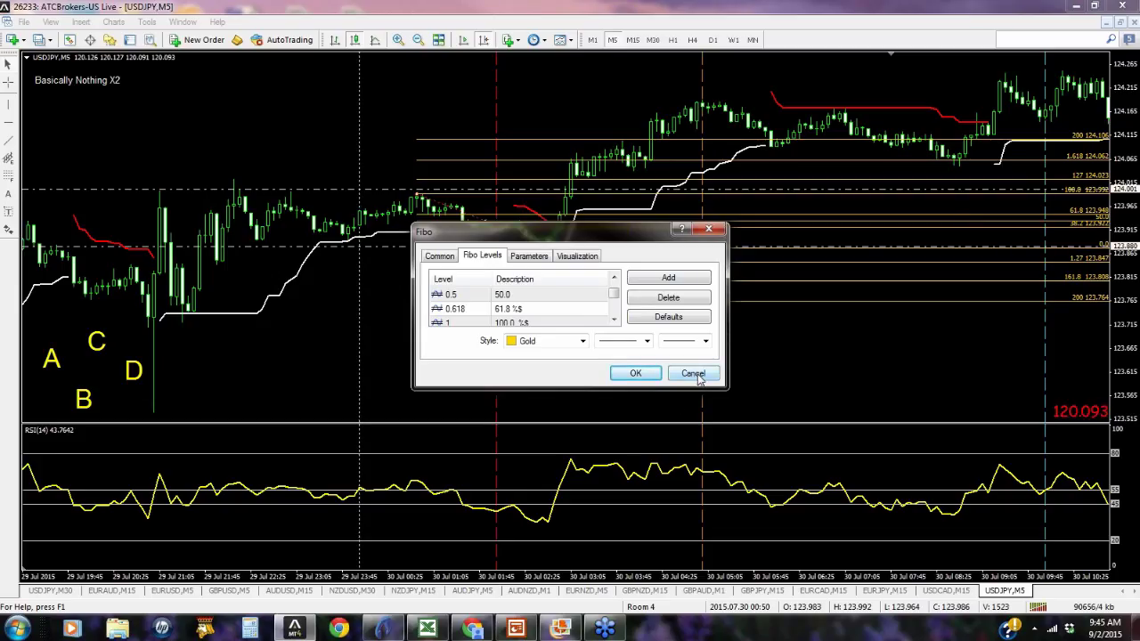
pyautogui.moveTo(596, 239); pyautogui.dragTo(291, 307)
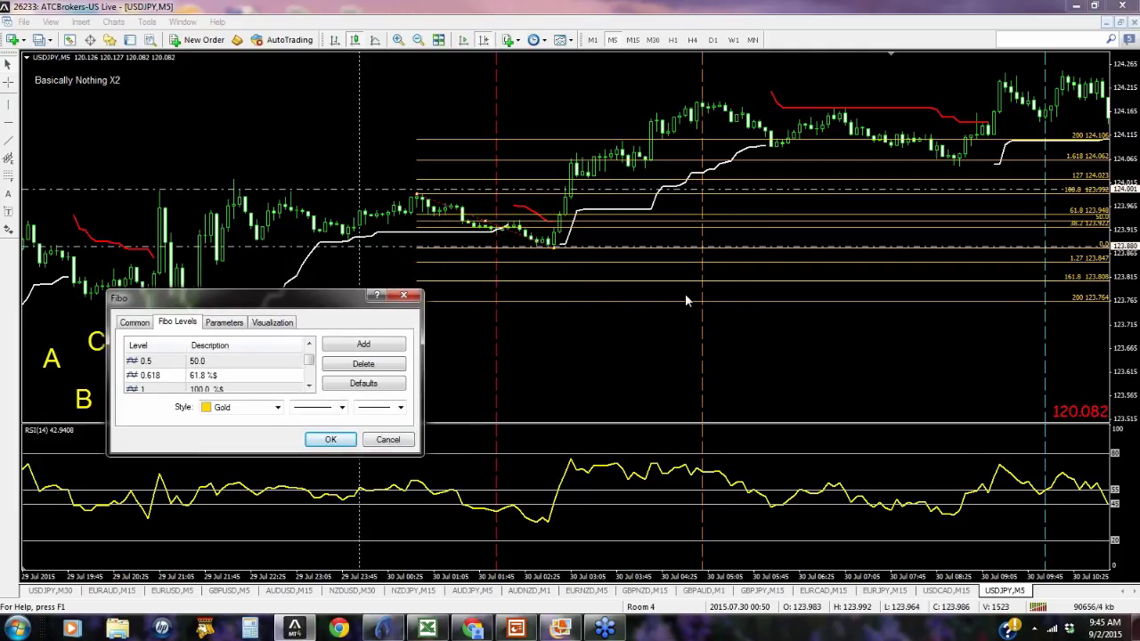
pyautogui.click(308, 389)
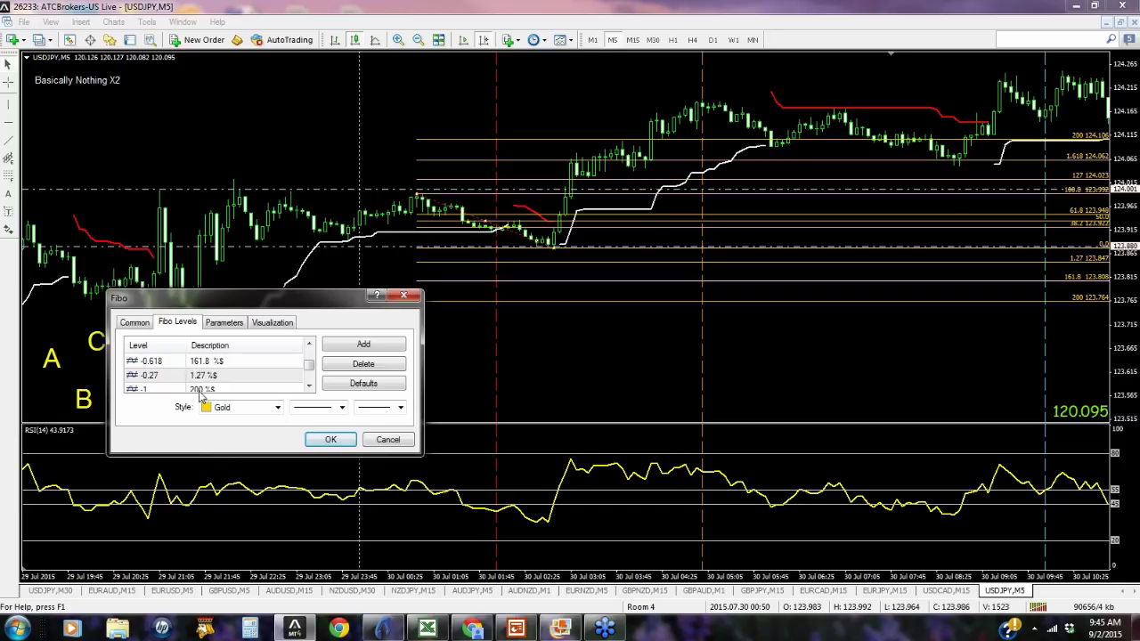
pyautogui.click(309, 388)
pyautogui.click(309, 388)
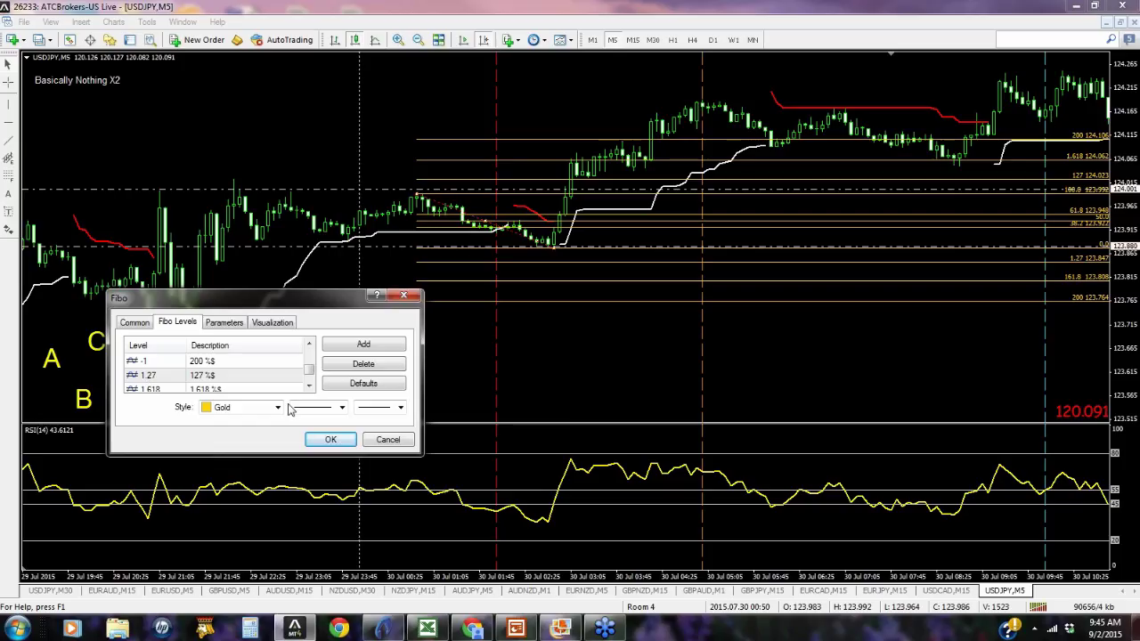
pyautogui.click(309, 385)
pyautogui.click(309, 386)
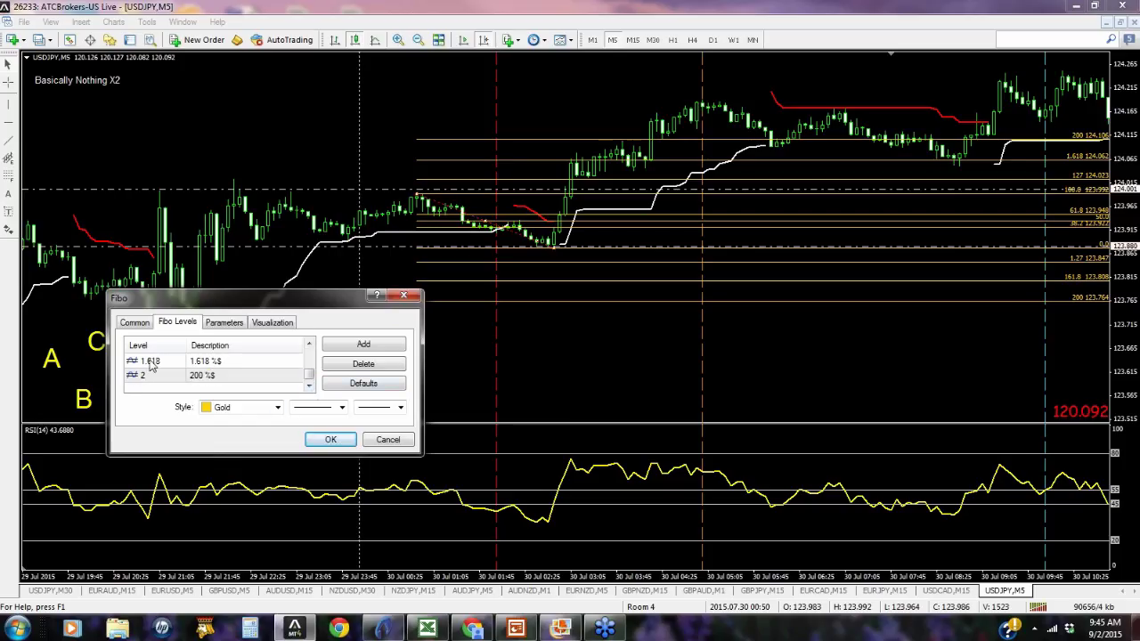
pyautogui.click(331, 440)
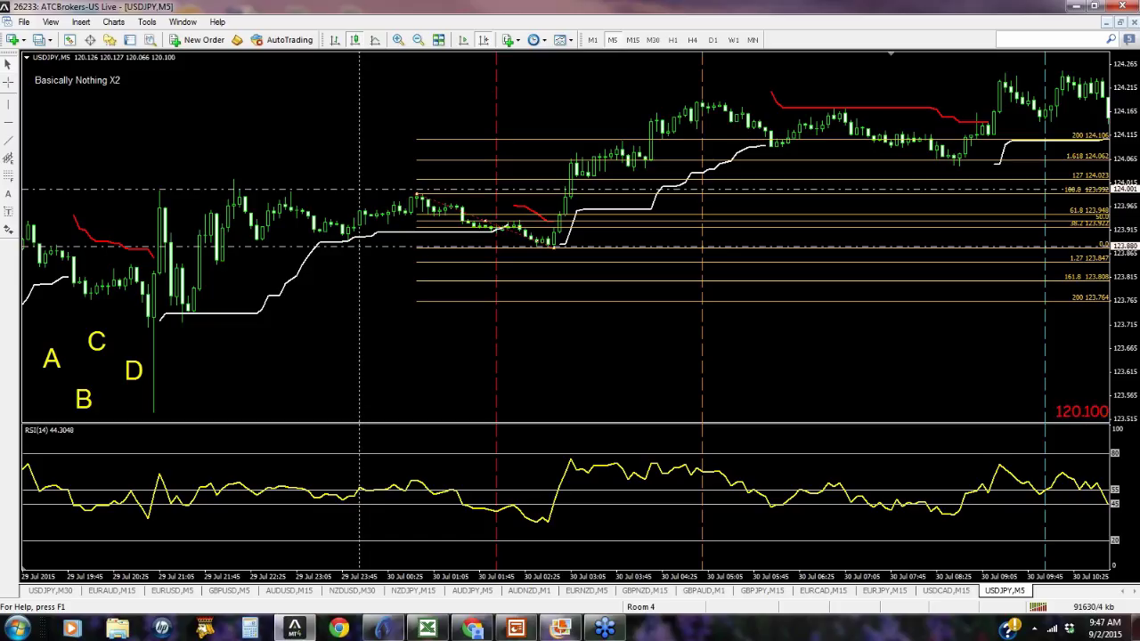
pyautogui.click(515, 629)
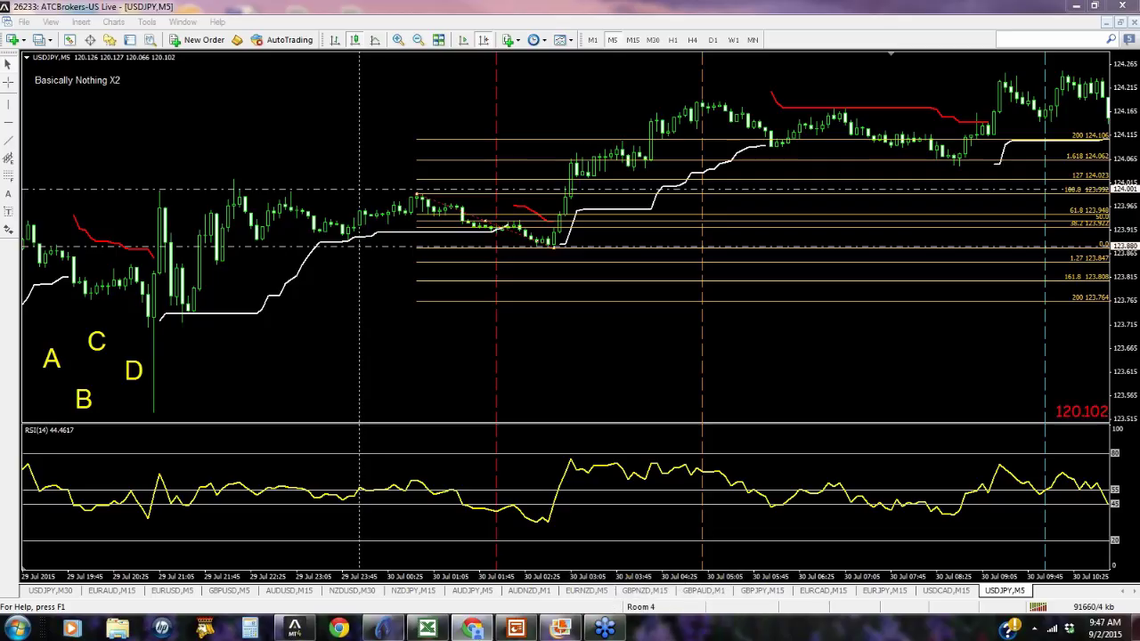
# Load the Forex Factory calendar in a new Chrome tab, scroll Aug 30–Sep 5, then open Forums.
pyautogui.click(472, 629)
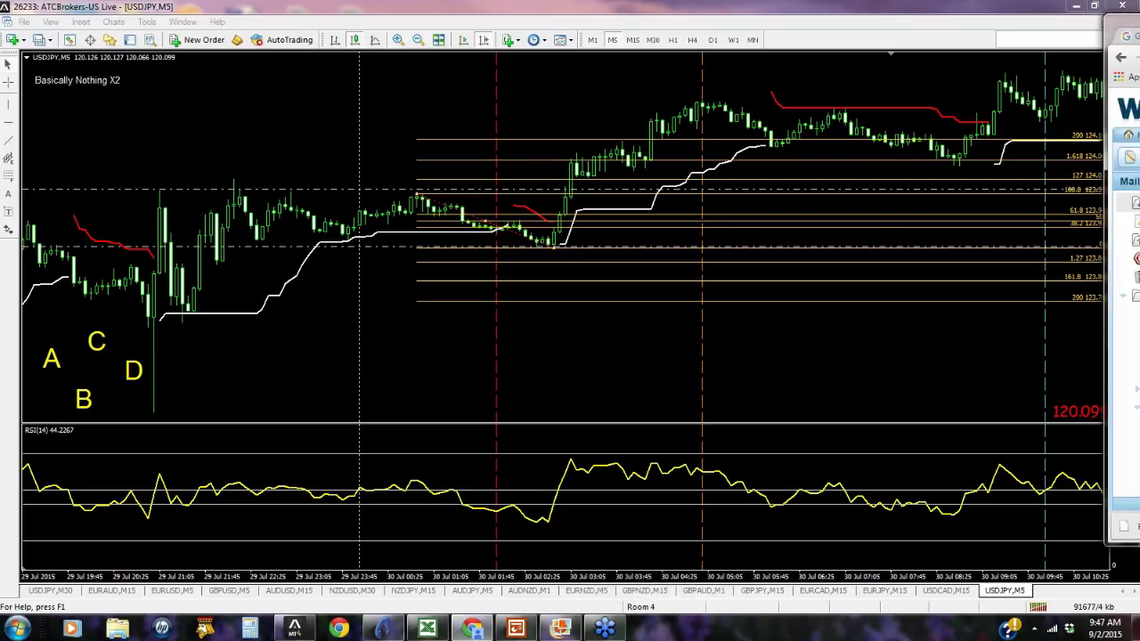
pyautogui.click(496, 50)
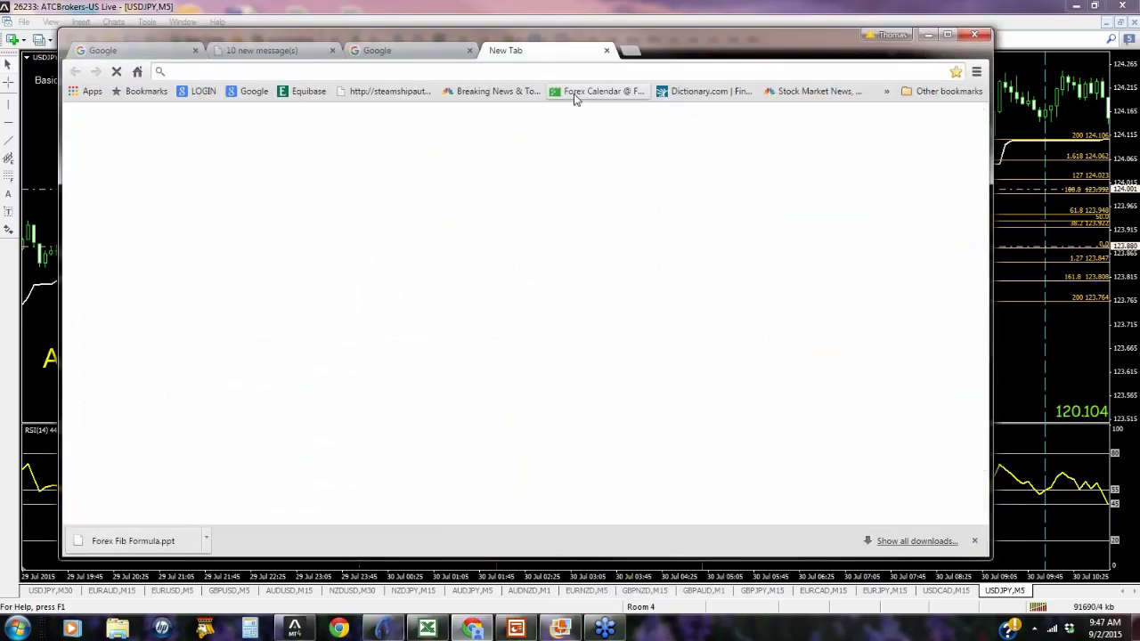
pyautogui.click(574, 95)
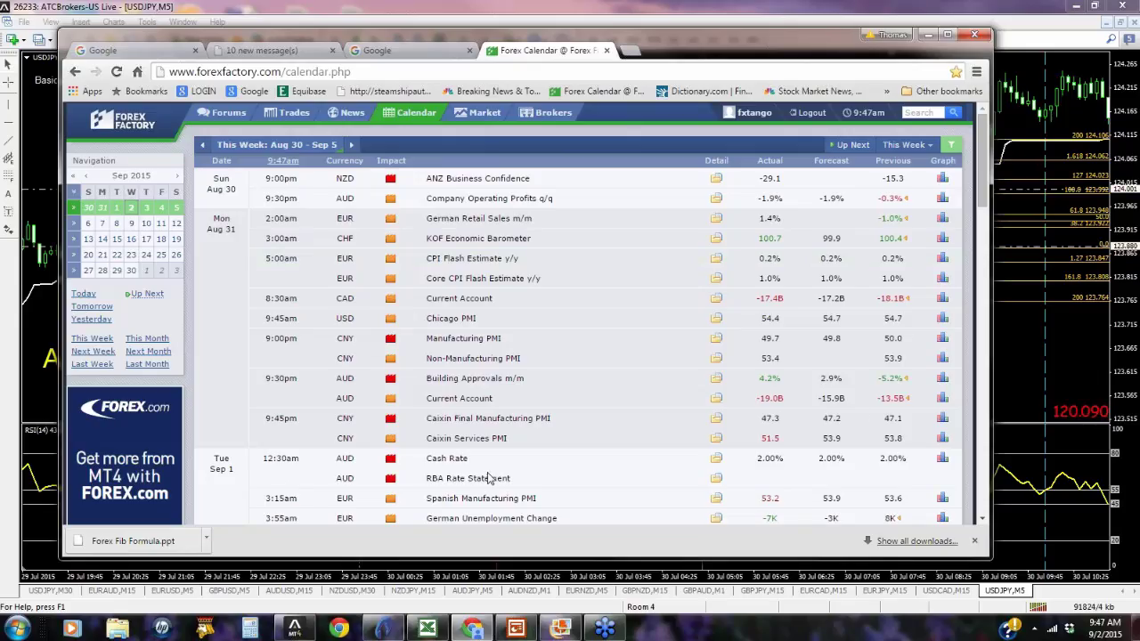
pyautogui.moveTo(983, 178); pyautogui.dragTo(1006, 322)
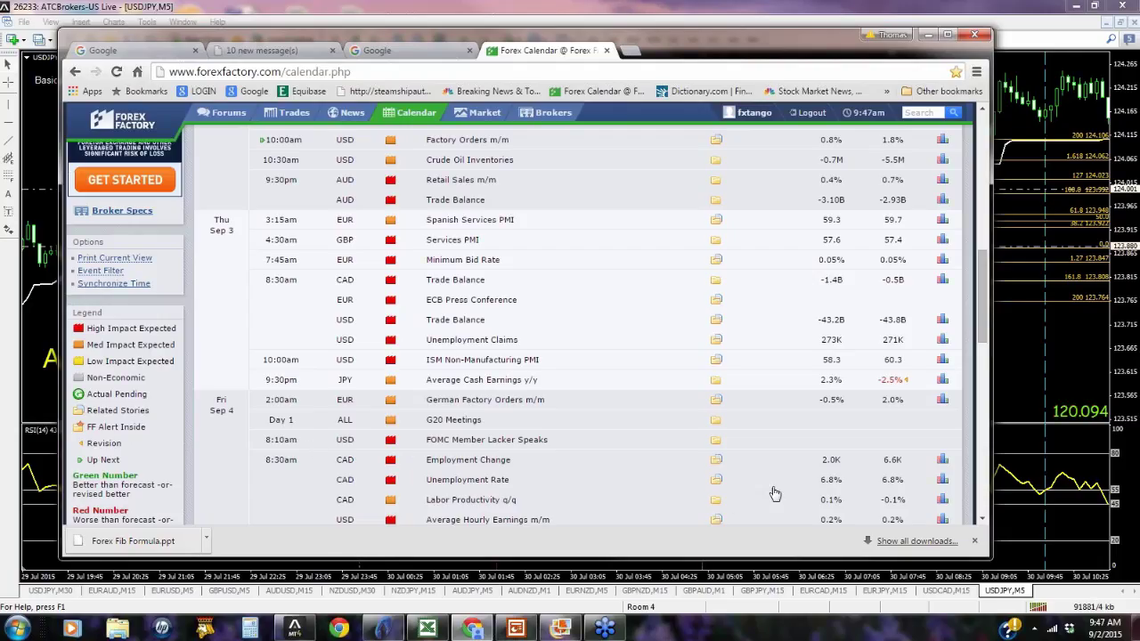
pyautogui.scroll(-1, 410, 482)
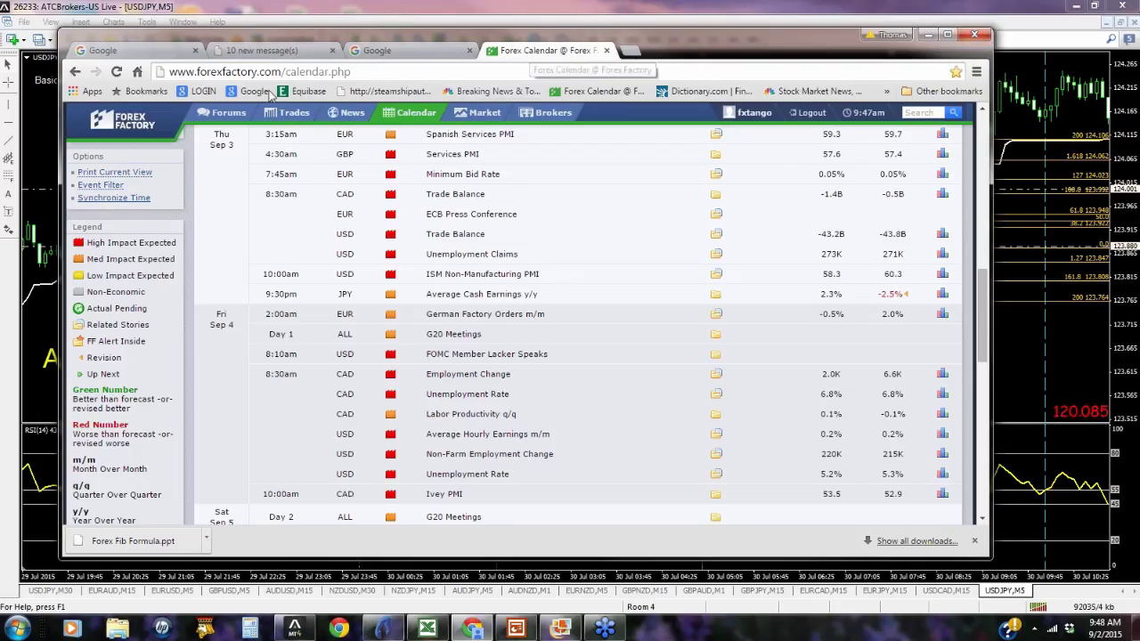
pyautogui.click(223, 113)
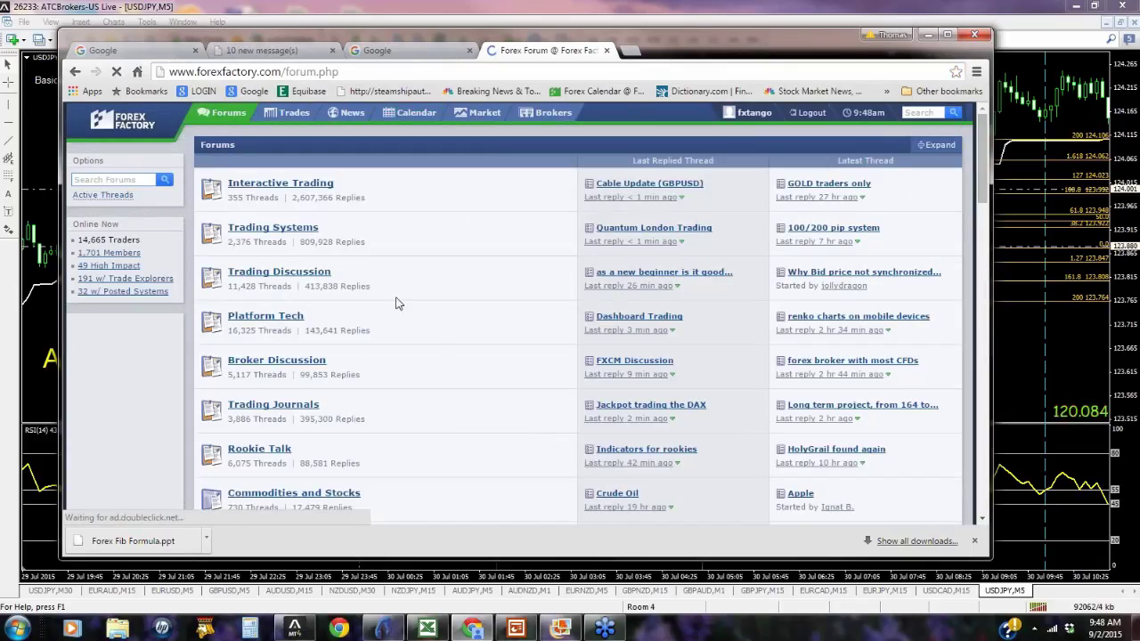
# Search Forex Factory for 'chandeli', open the Chandelier Email Alert thread, then minimise Chrome.
pyautogui.click(269, 233)
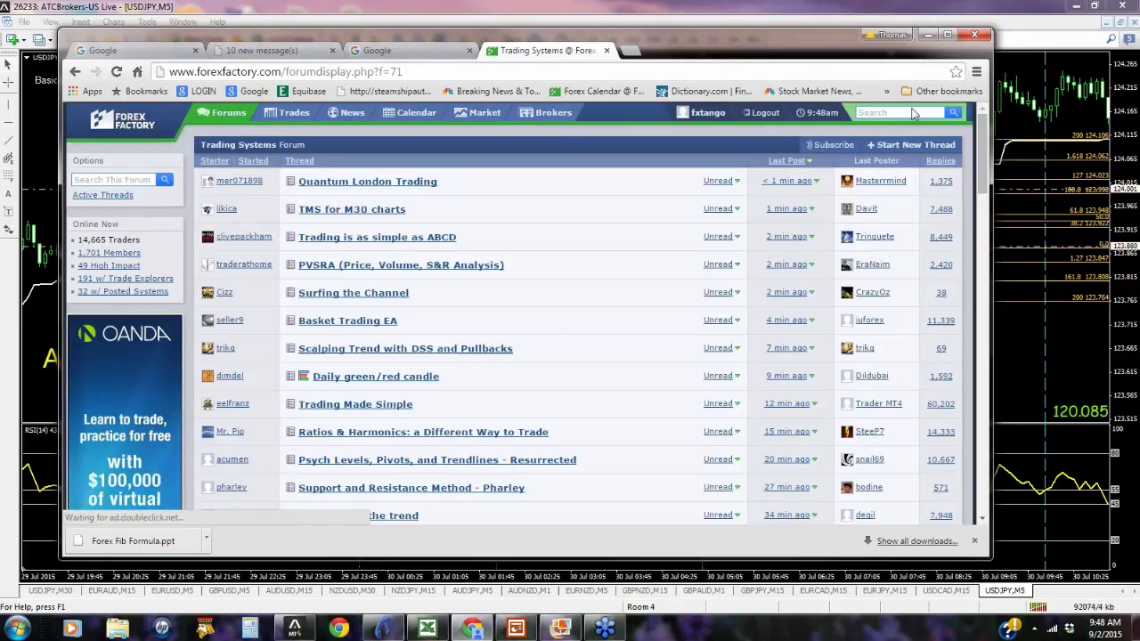
pyautogui.click(913, 113)
pyautogui.write('chandelier')
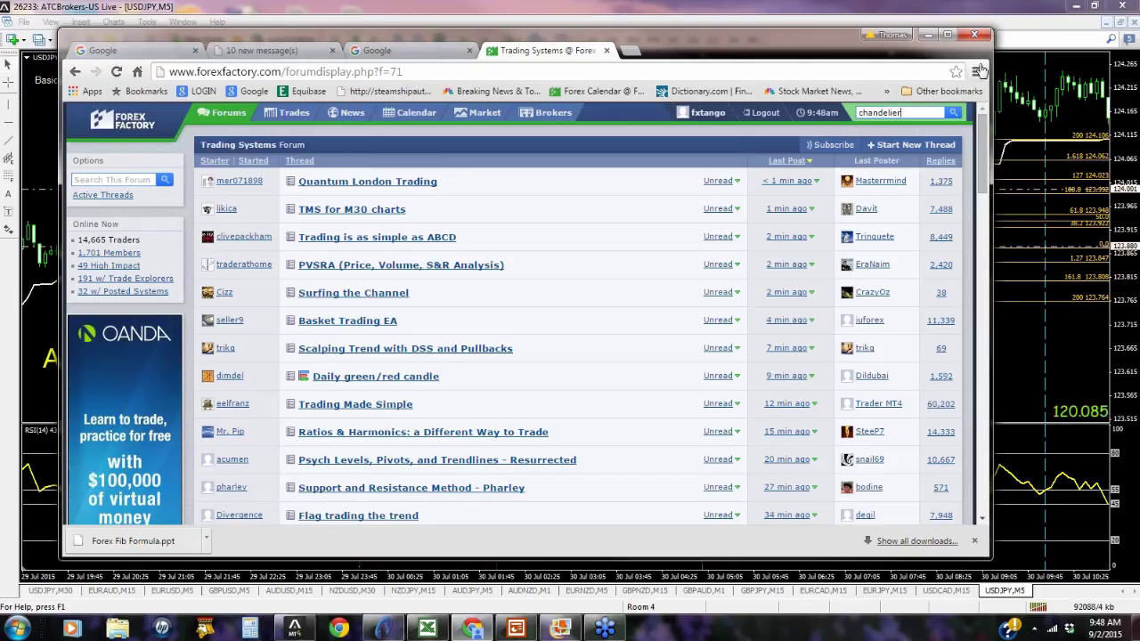
pyautogui.click(953, 112)
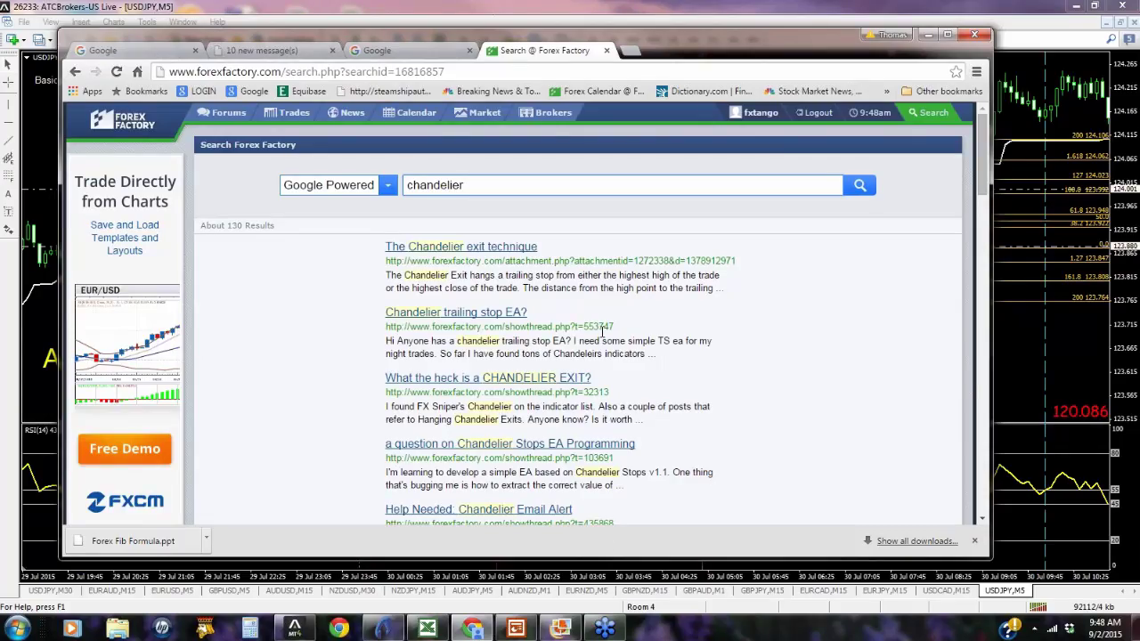
pyautogui.click(502, 514)
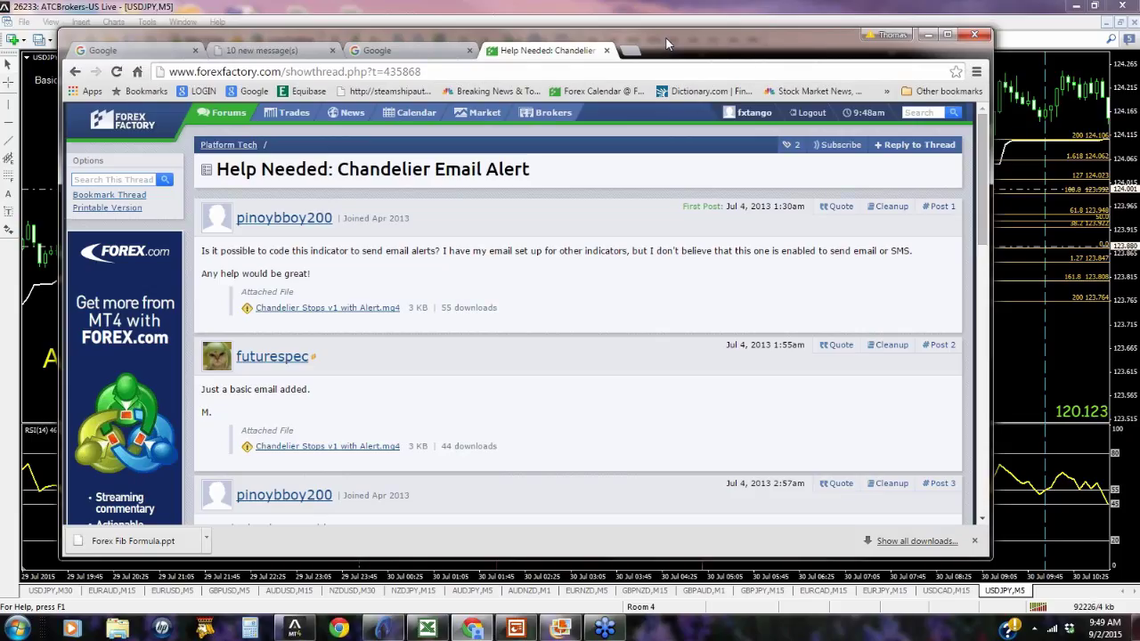
pyautogui.click(927, 34)
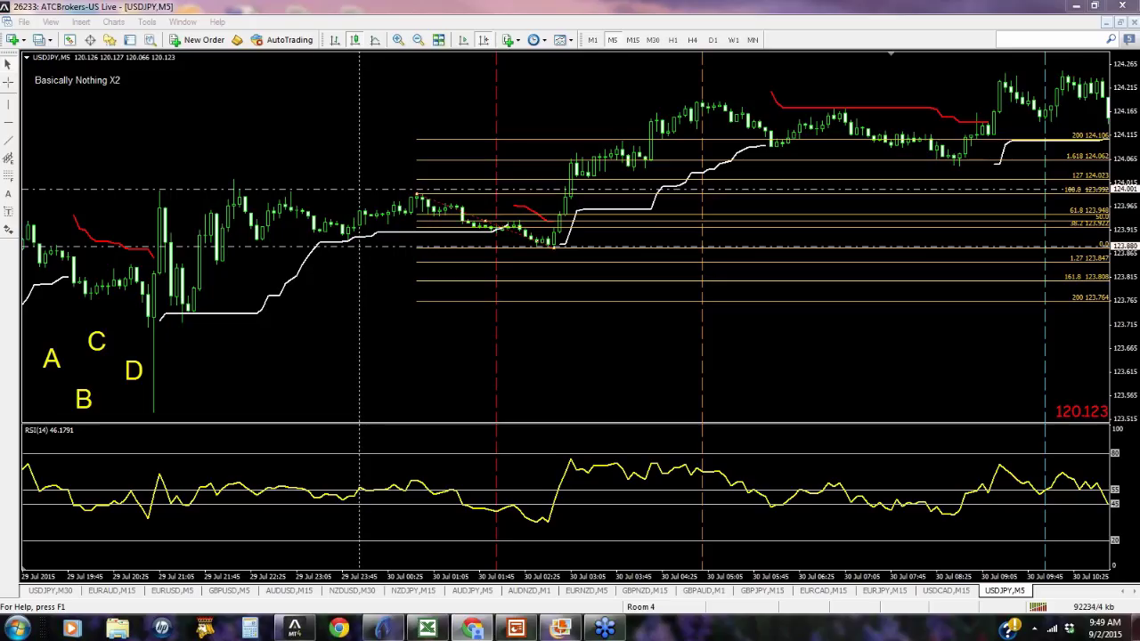
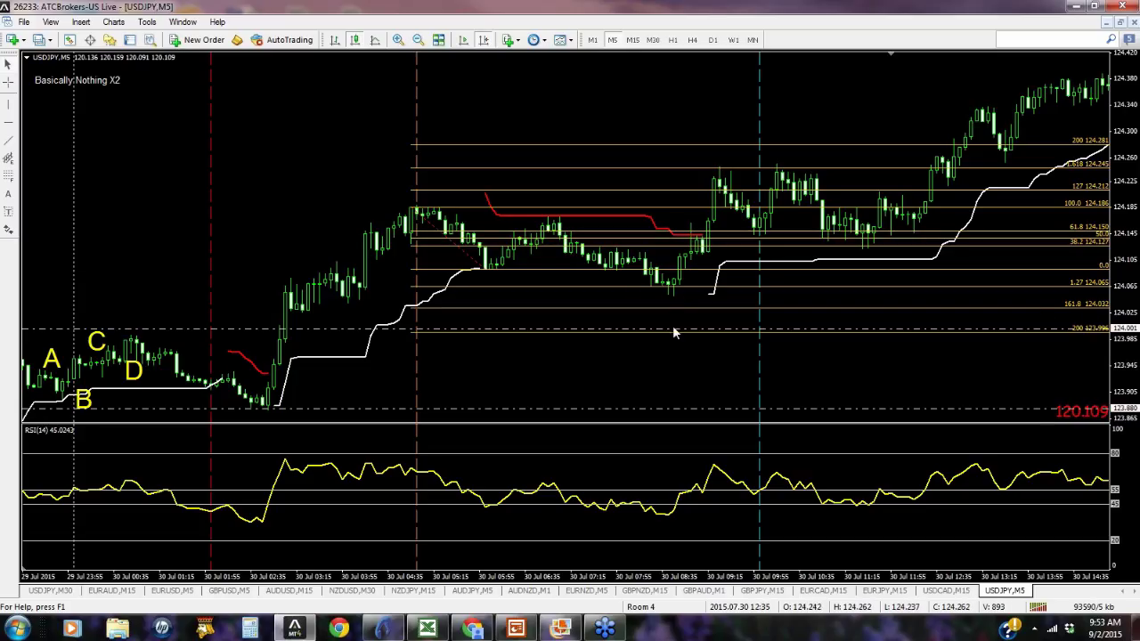
# Delete the dashed 124.001 horizontal line from the USDJPY M5 chart.
pyautogui.rightClick(329, 329)
pyautogui.click(356, 375)
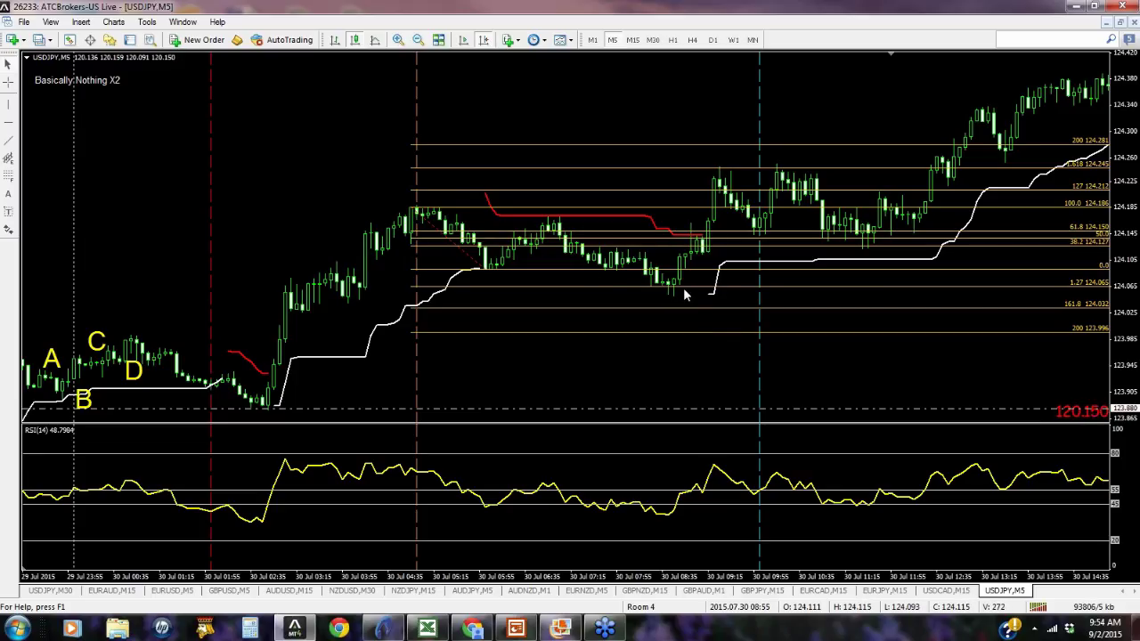
pyautogui.moveTo(621, 228)
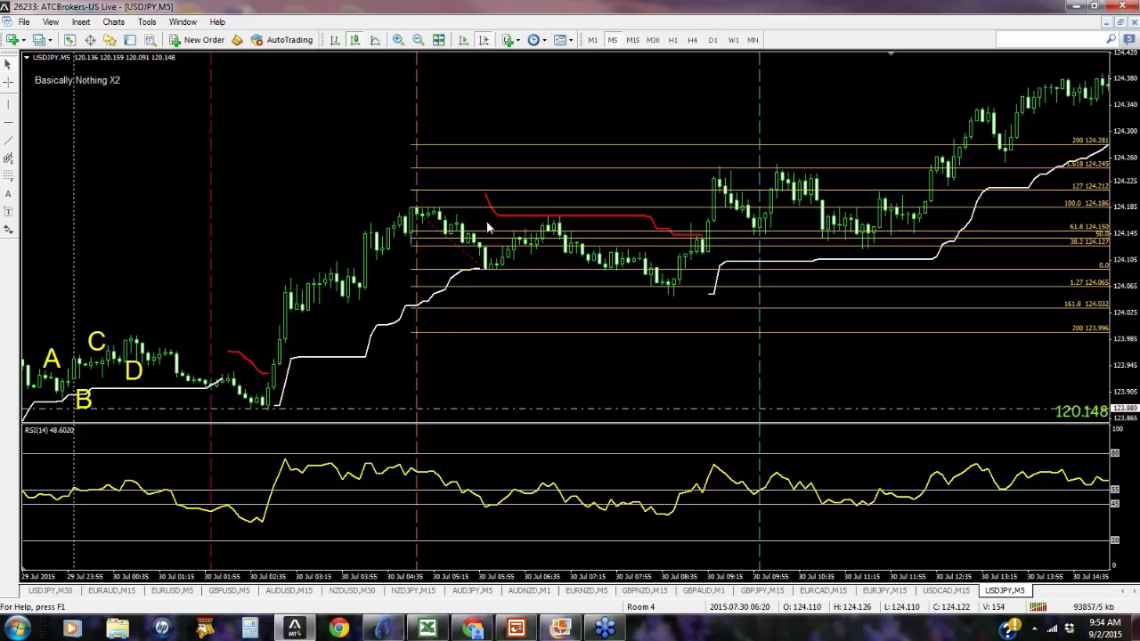
pyautogui.moveTo(560, 224)
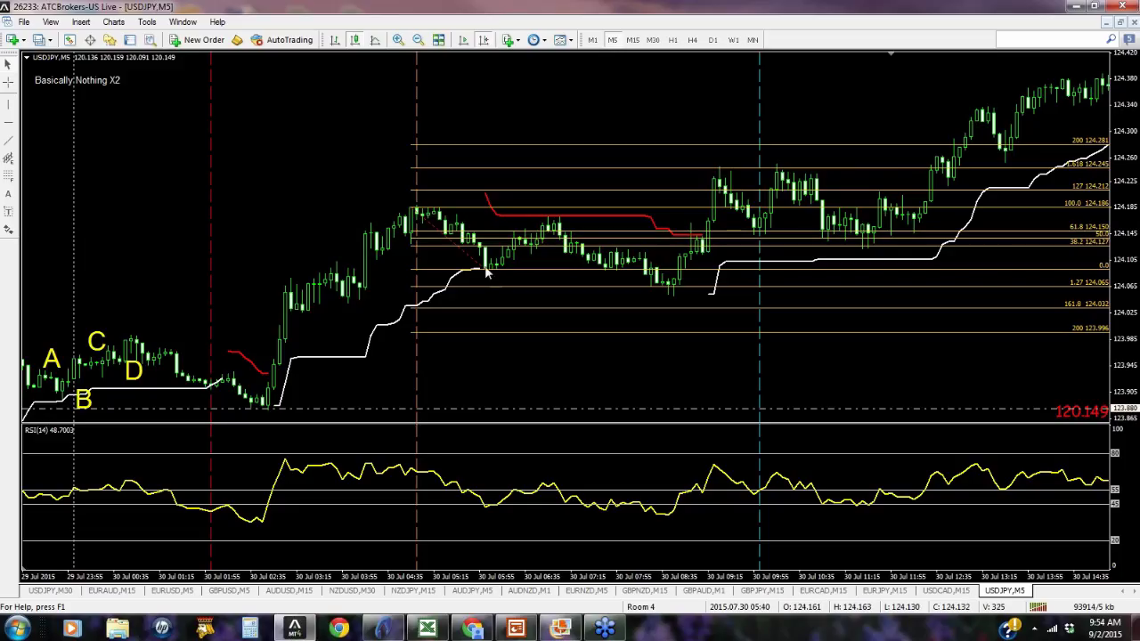
pyautogui.moveTo(555, 228); pyautogui.dragTo(650, 303)
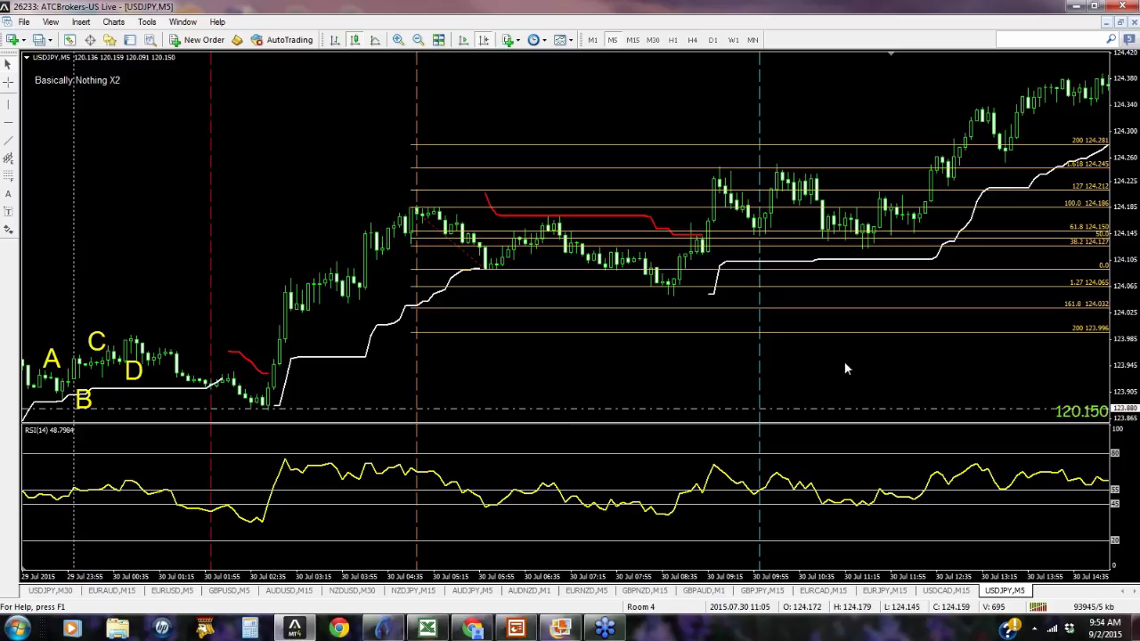
pyautogui.click(8, 156)
pyautogui.moveTo(714, 249); pyautogui.dragTo(799, 369)
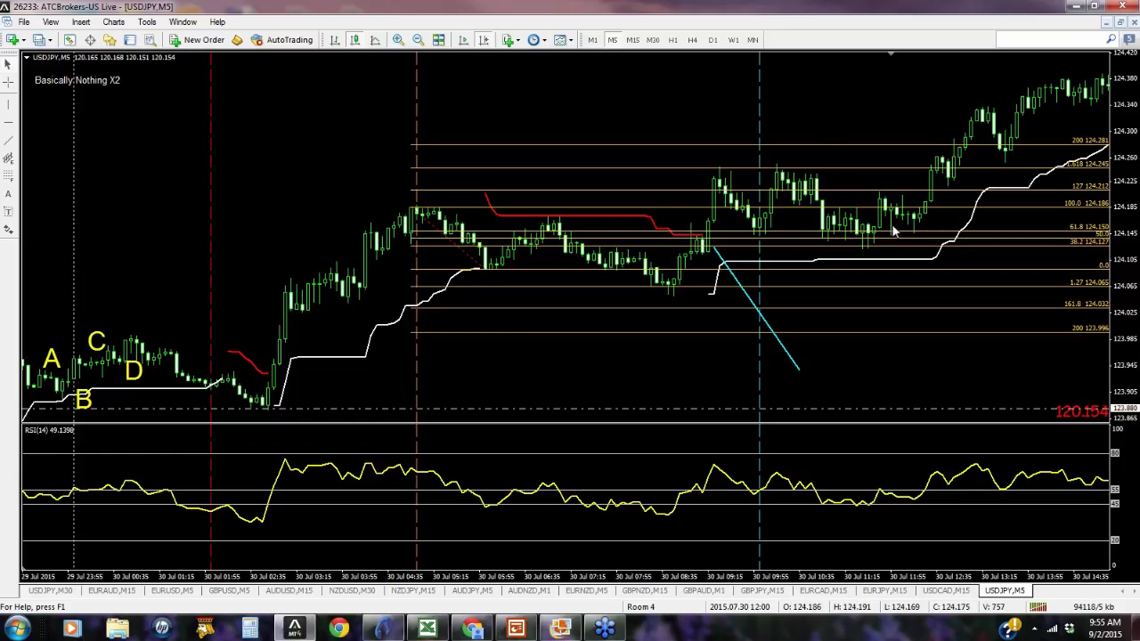
pyautogui.doubleClick(788, 358)
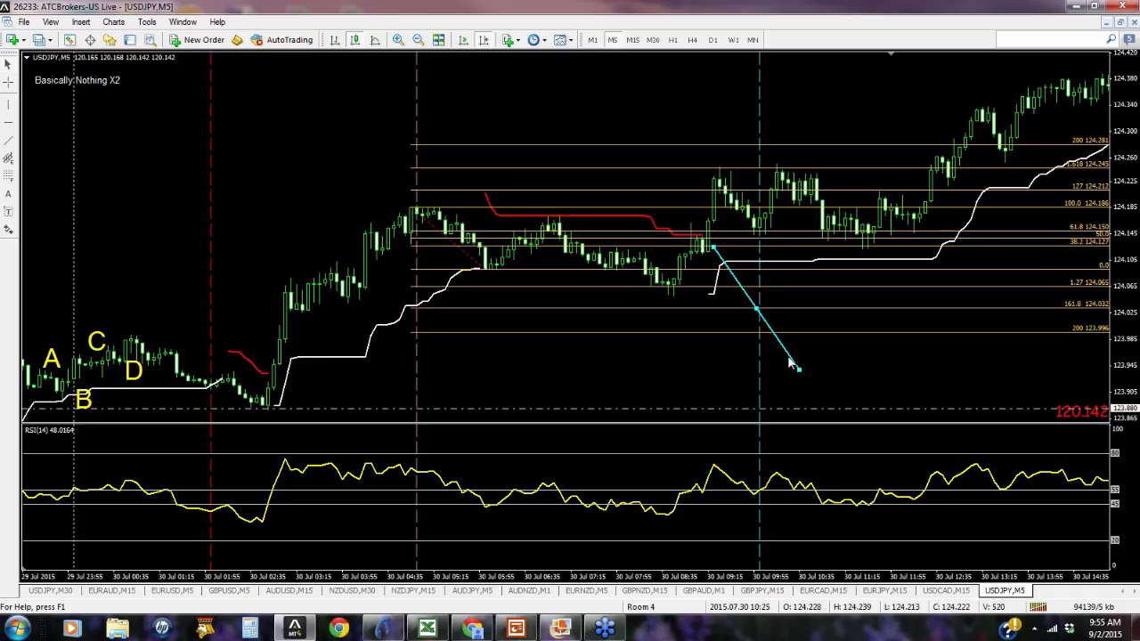
pyautogui.rightClick(790, 358)
pyautogui.click(819, 411)
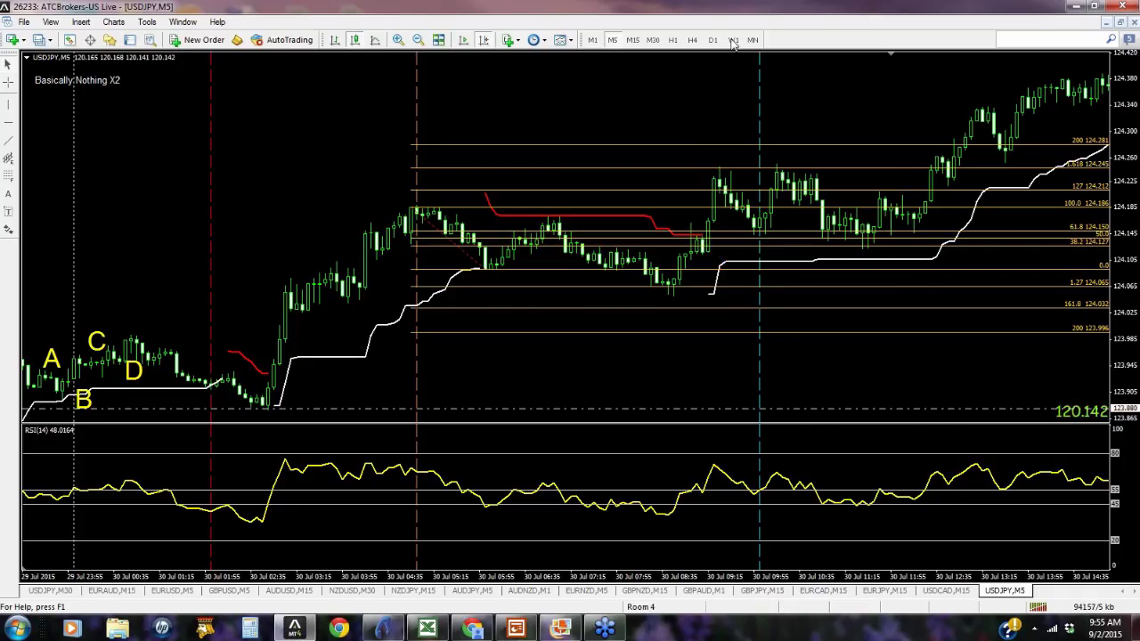
# Delete the old Fibonacci grid and draw a new retracement up from the 124.051 low.
pyautogui.rightClick(411, 212)
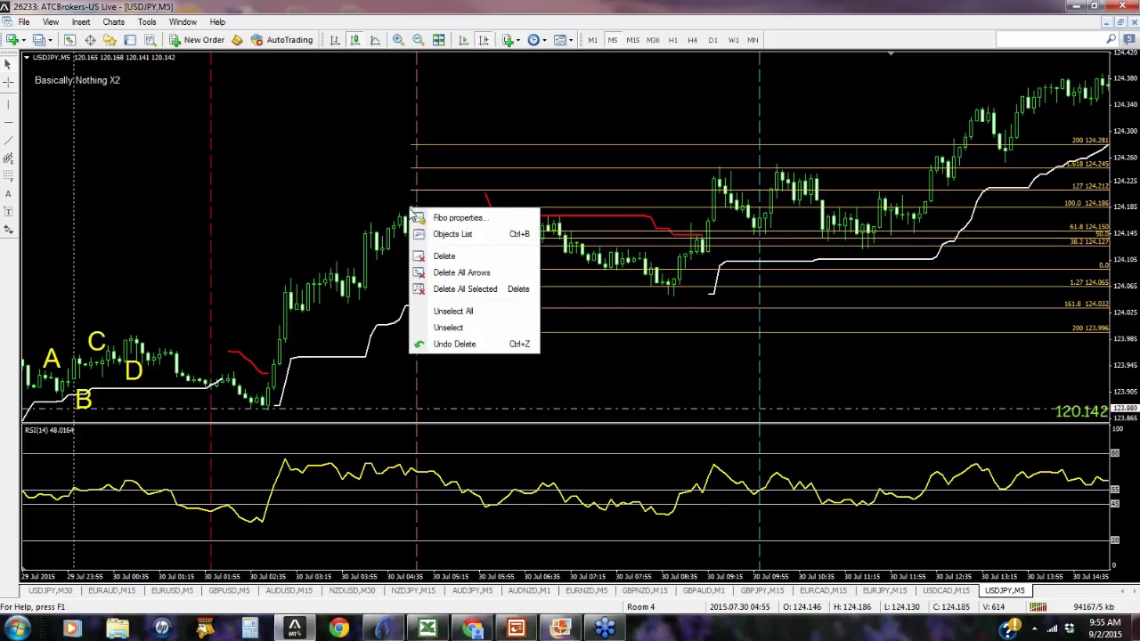
pyautogui.click(441, 257)
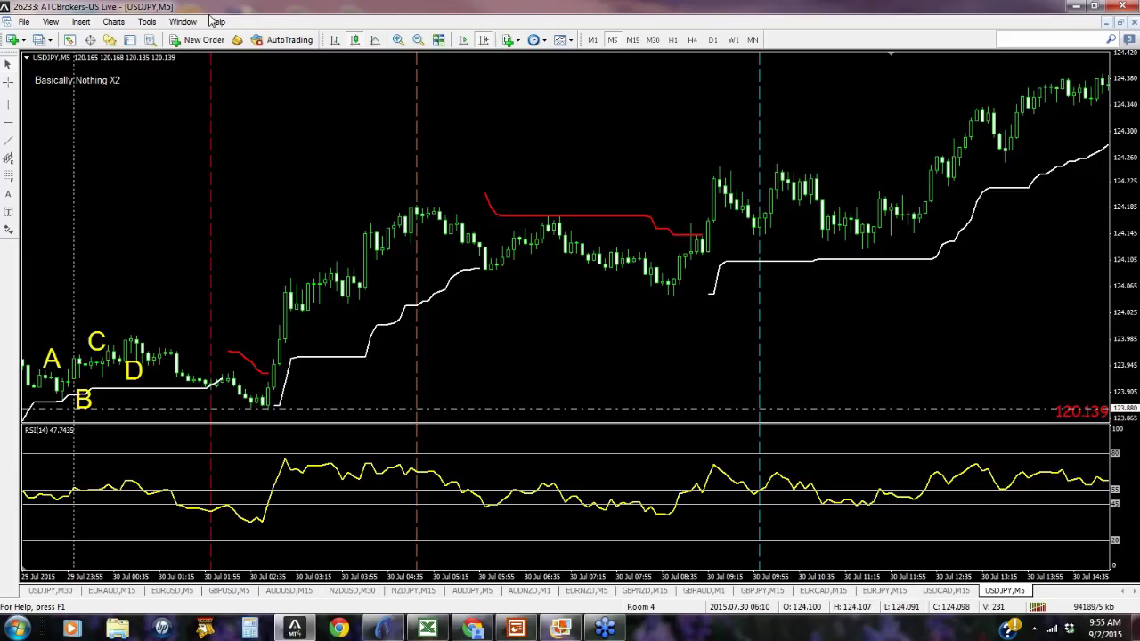
pyautogui.click(9, 176)
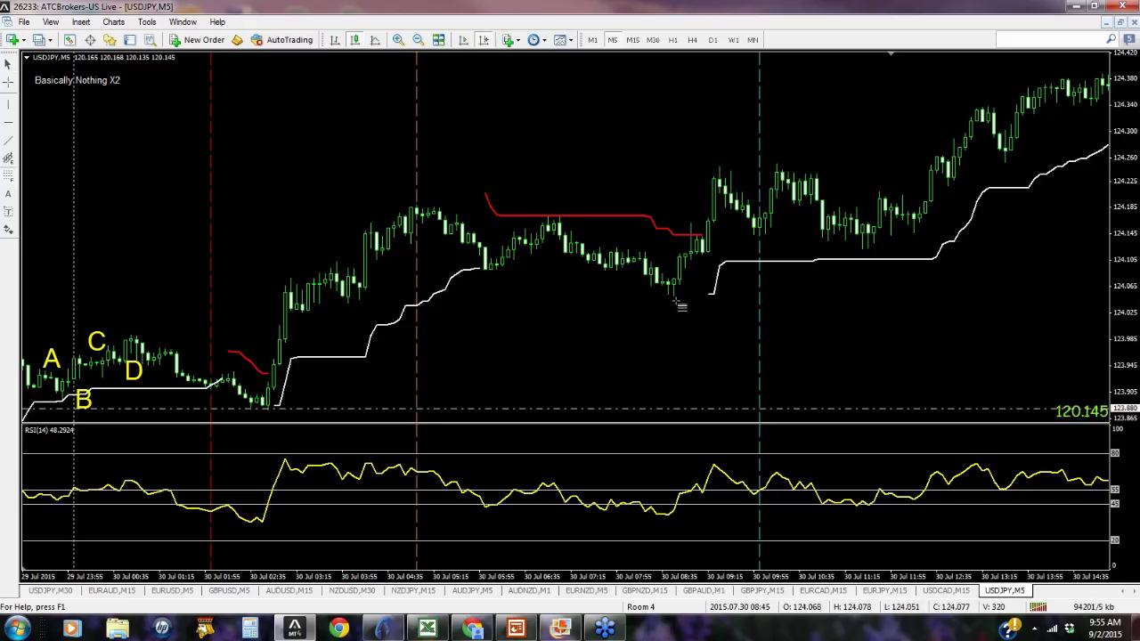
pyautogui.moveTo(674, 295)
pyautogui.mouseDown()
pyautogui.moveTo(718, 197)
pyautogui.moveTo(719, 165)
pyautogui.mouseUp()
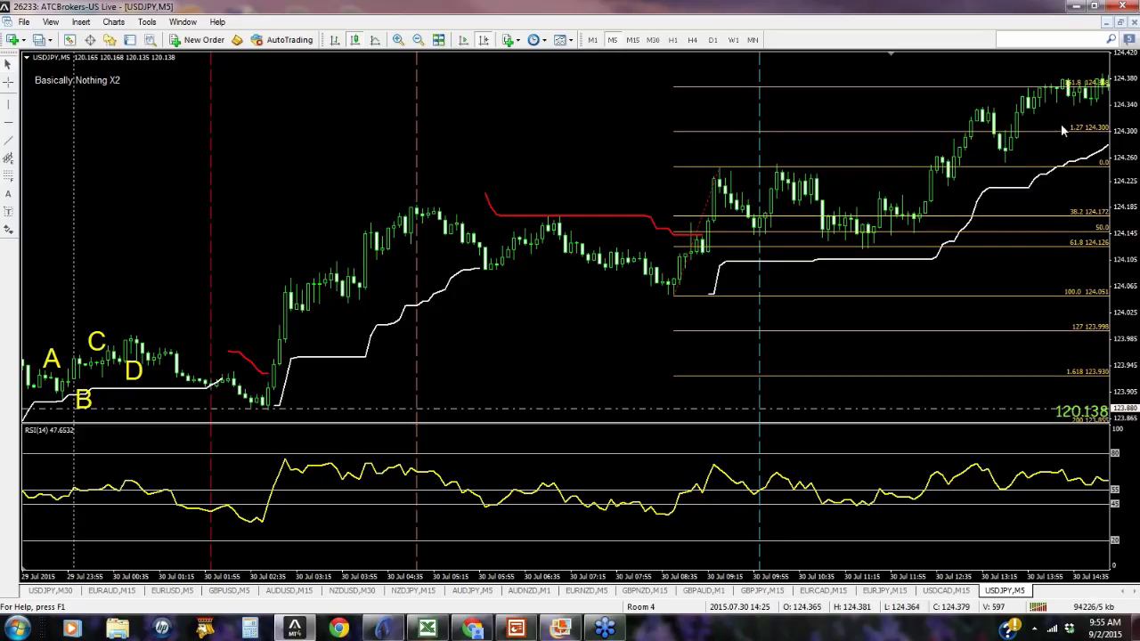
# Scroll through the USDJPY history and measure the rise to 124.433 with the crosshair.
pyautogui.scroll(-5, 1044, 280)
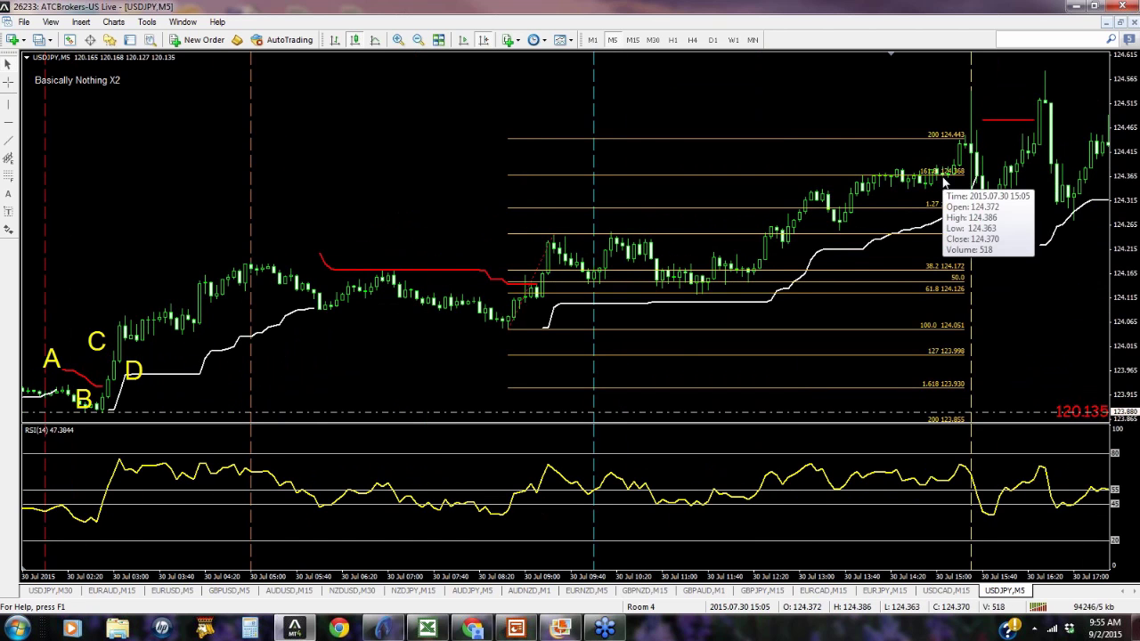
pyautogui.scroll(-4, 1049, 338)
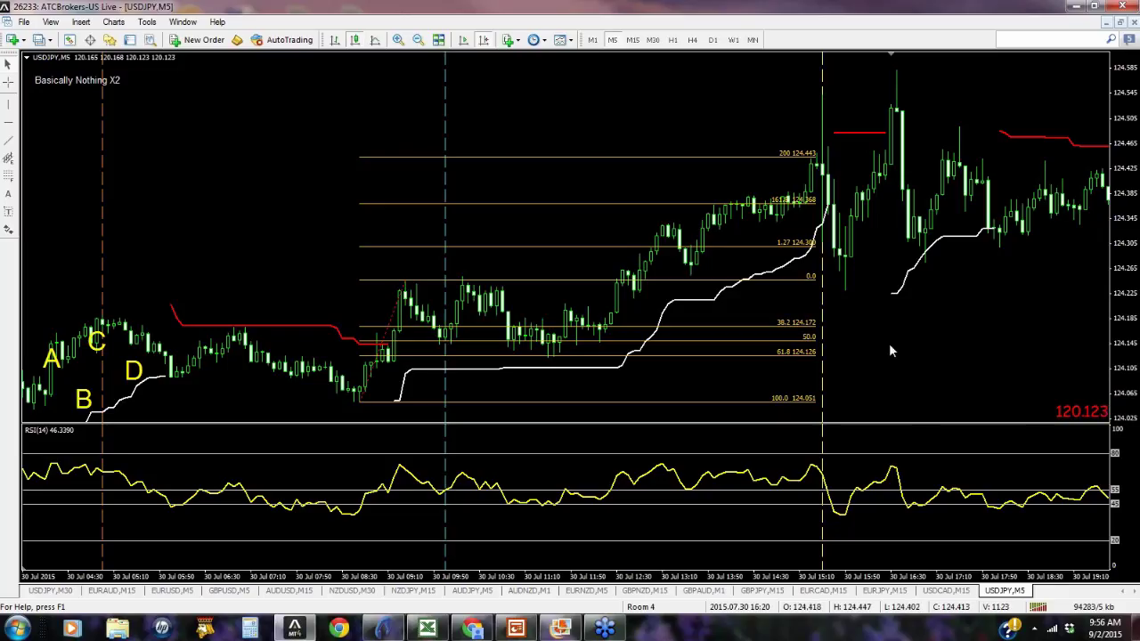
pyautogui.scroll(-3, 971, 287)
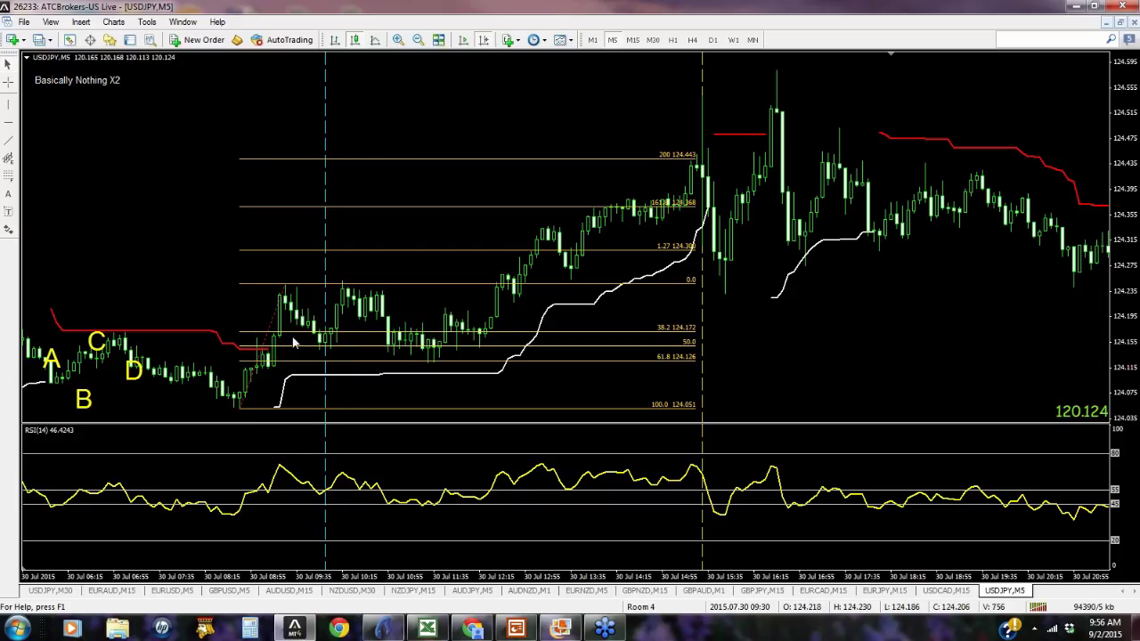
pyautogui.moveTo(197, 294); pyautogui.dragTo(727, 308)
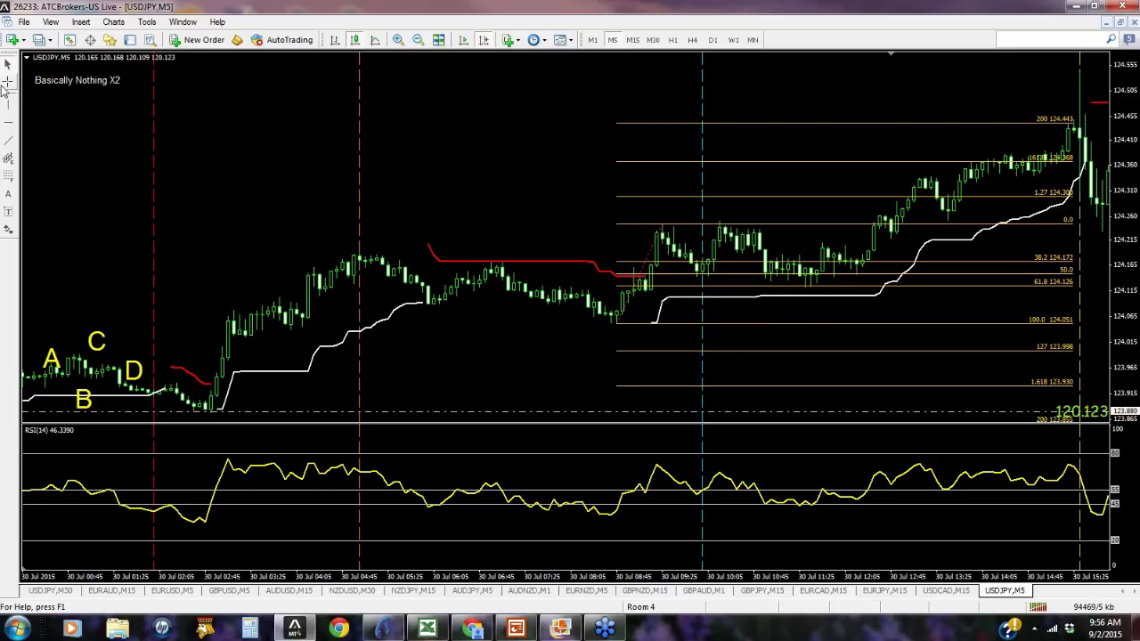
pyautogui.hotkey('ctrl', 'f')
pyautogui.moveTo(838, 272); pyautogui.dragTo(972, 126)
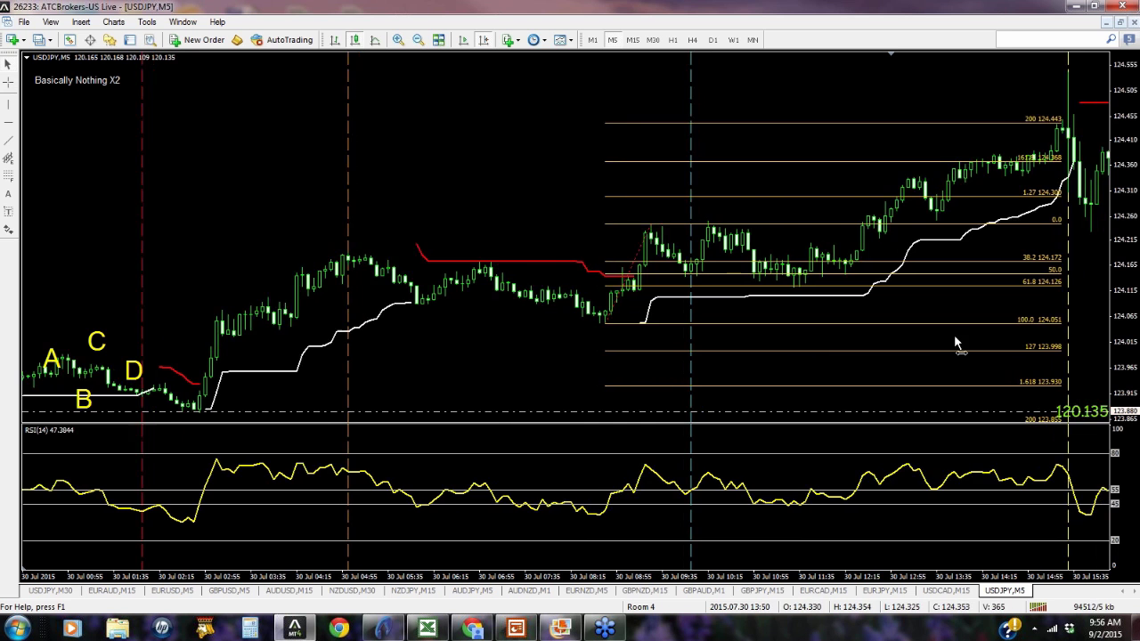
# Drag the chart toward newer bars until the 31 July candles are shown.
pyautogui.moveTo(954, 334); pyautogui.dragTo(895, 340)
pyautogui.moveTo(852, 346); pyautogui.dragTo(599, 342)
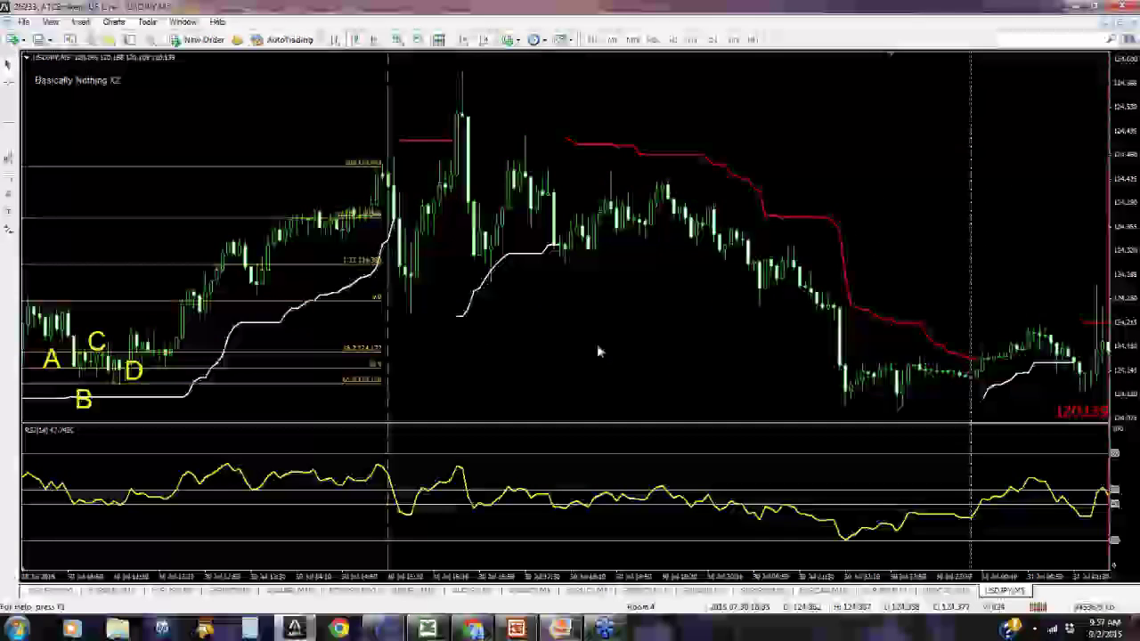
pyautogui.moveTo(494, 337); pyautogui.dragTo(305, 339)
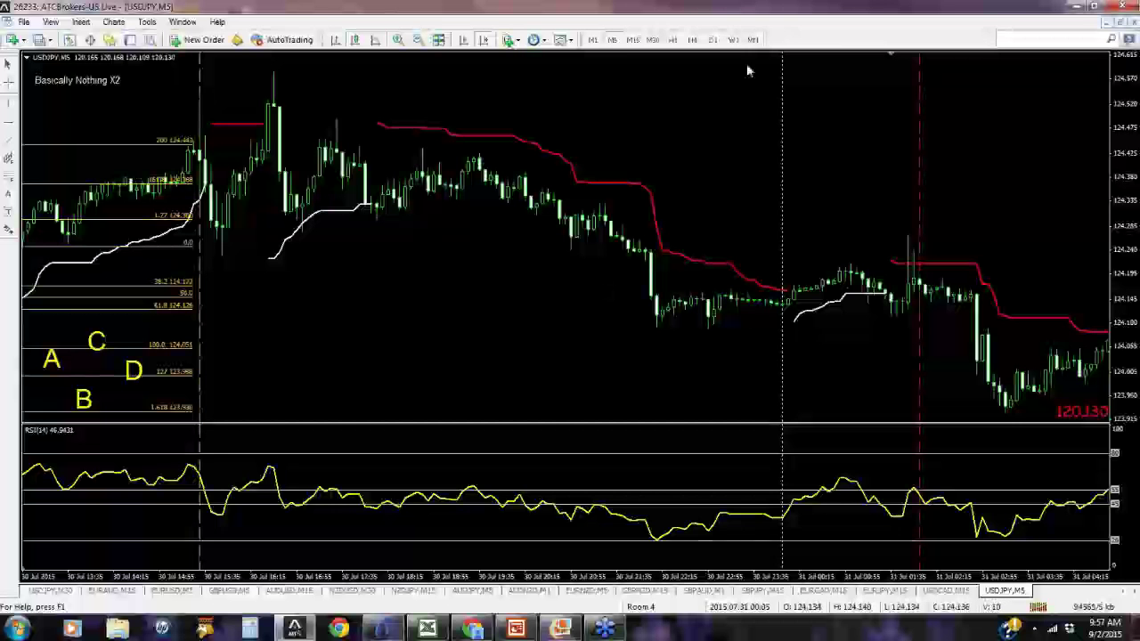
pyautogui.moveTo(1059, 170); pyautogui.dragTo(746, 420)
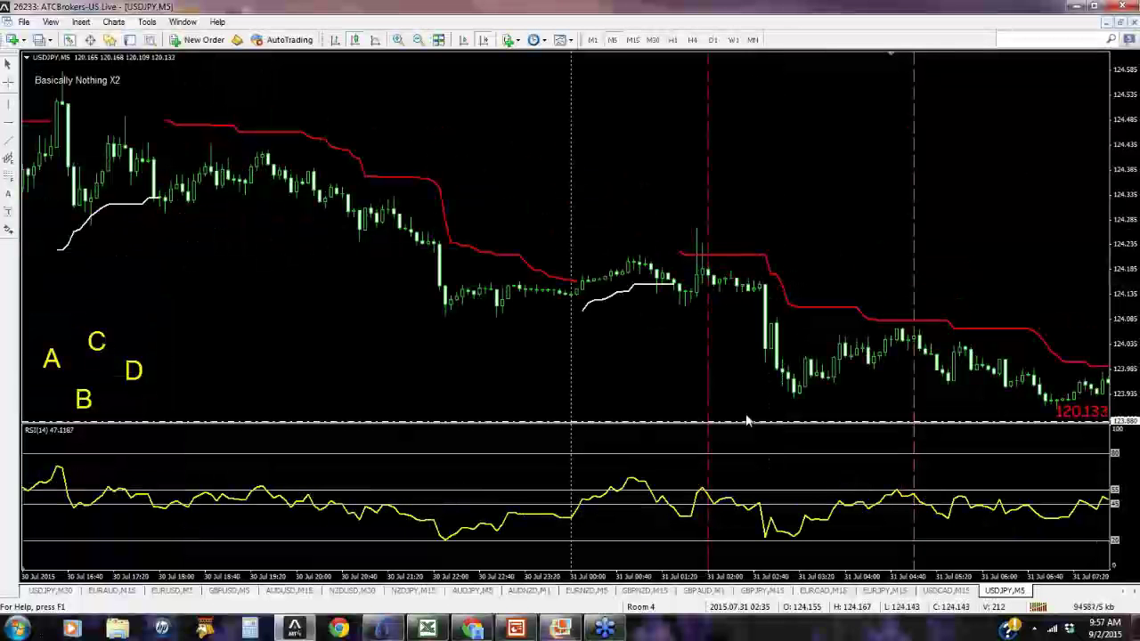
pyautogui.moveTo(935, 162); pyautogui.dragTo(647, 184)
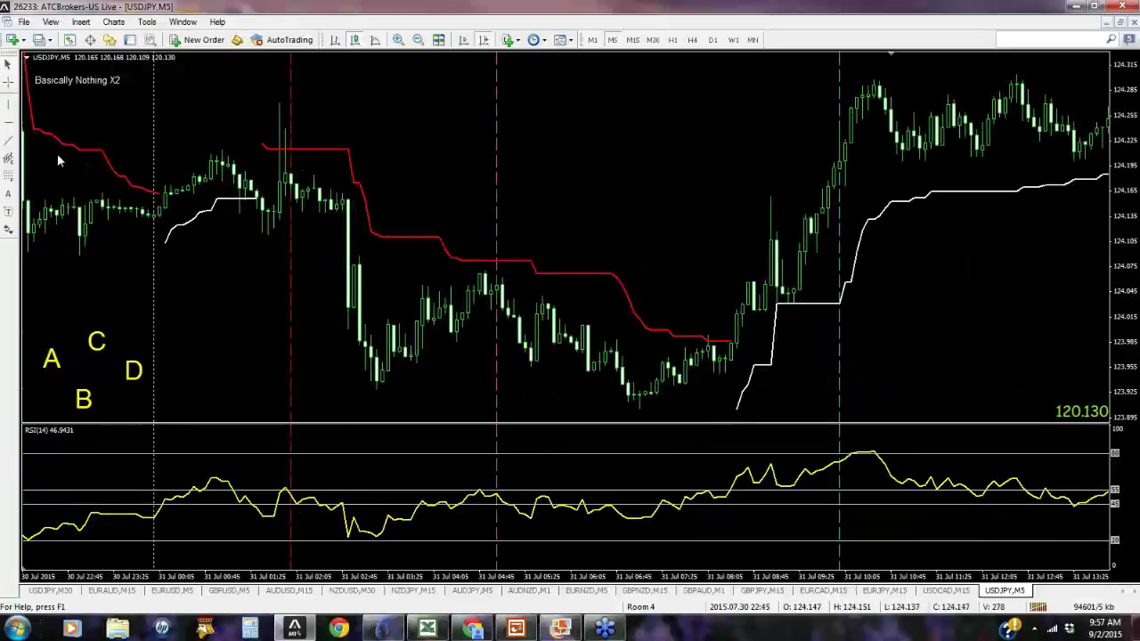
# Draw a Fibonacci retracement up from the 31 July 123.906 low and measure the rise to 124.304.
pyautogui.click(8, 176)
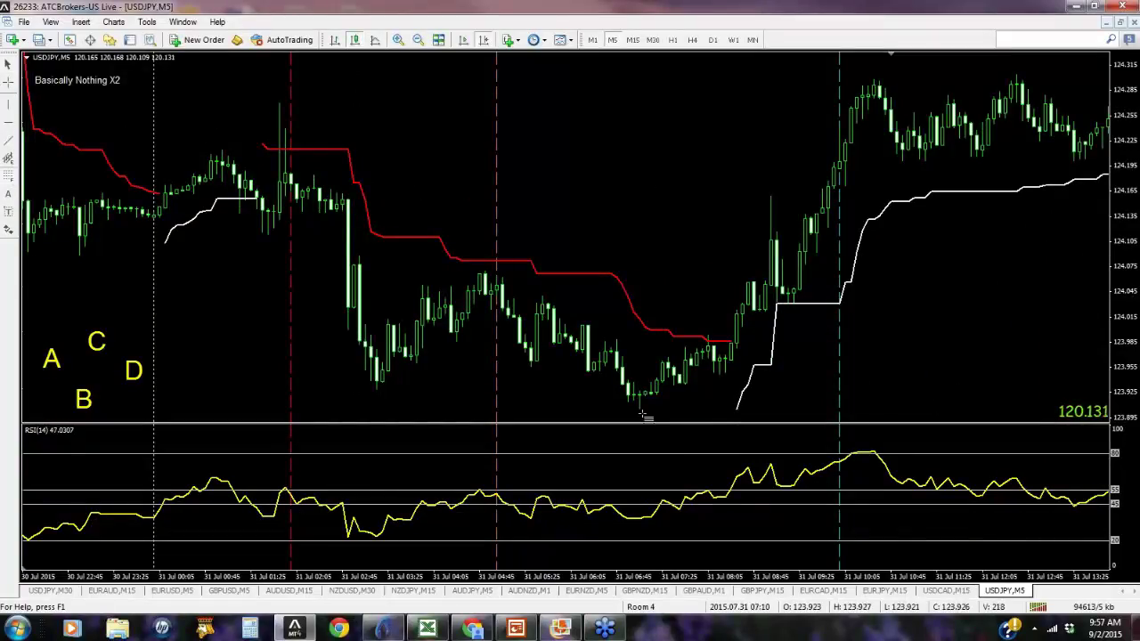
pyautogui.moveTo(643, 412)
pyautogui.mouseDown()
pyautogui.moveTo(690, 379)
pyautogui.moveTo(753, 194)
pyautogui.moveTo(770, 196)
pyautogui.mouseUp()
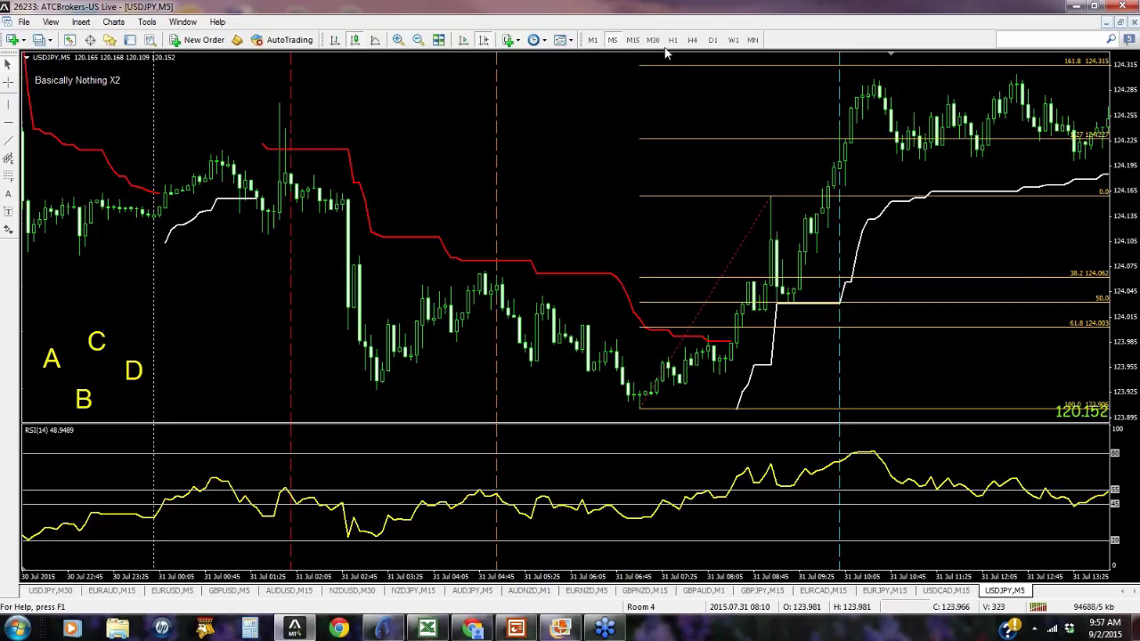
pyautogui.click(8, 82)
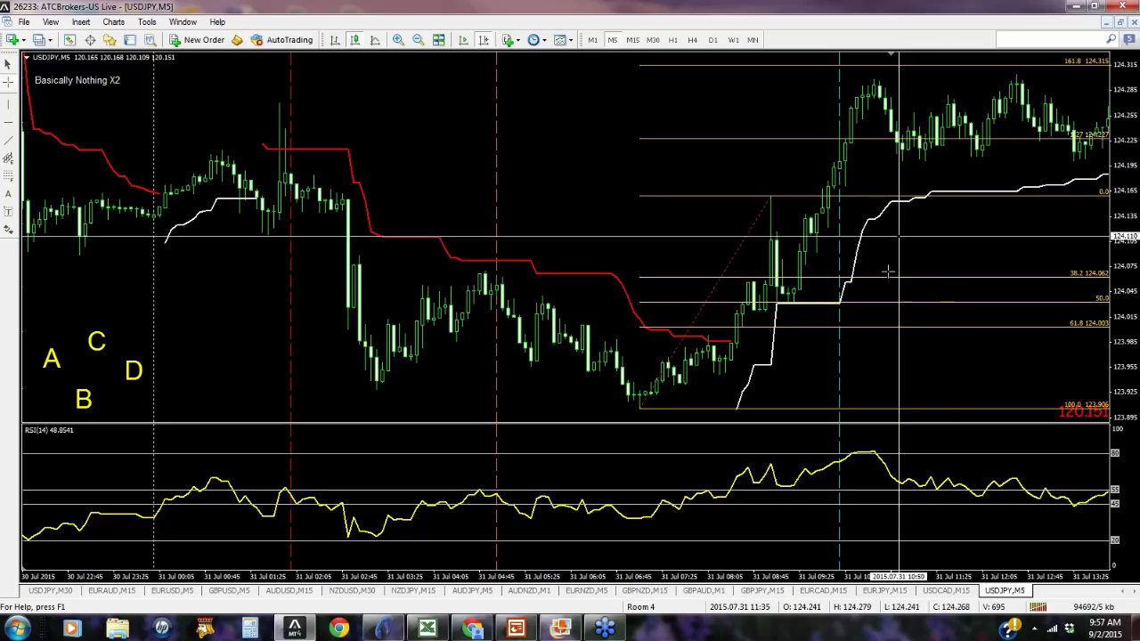
pyautogui.moveTo(801, 257); pyautogui.dragTo(878, 78)
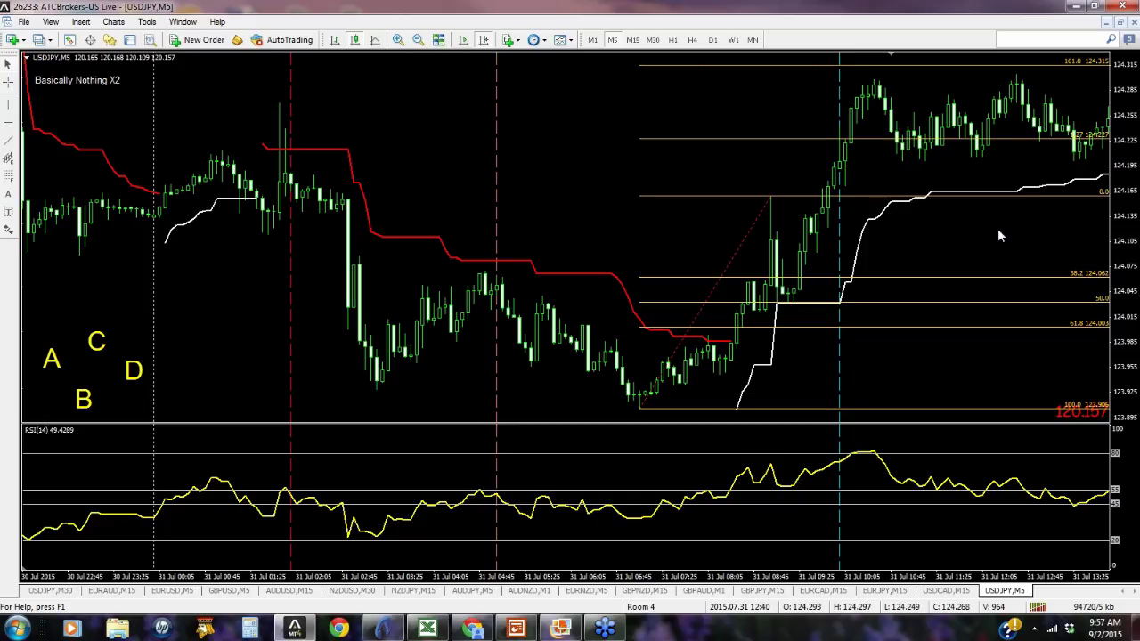
# Switch USDJPY to H1 and move the chart to the late-August through 2 September bars.
pyautogui.scroll(-3, 1024, 251)
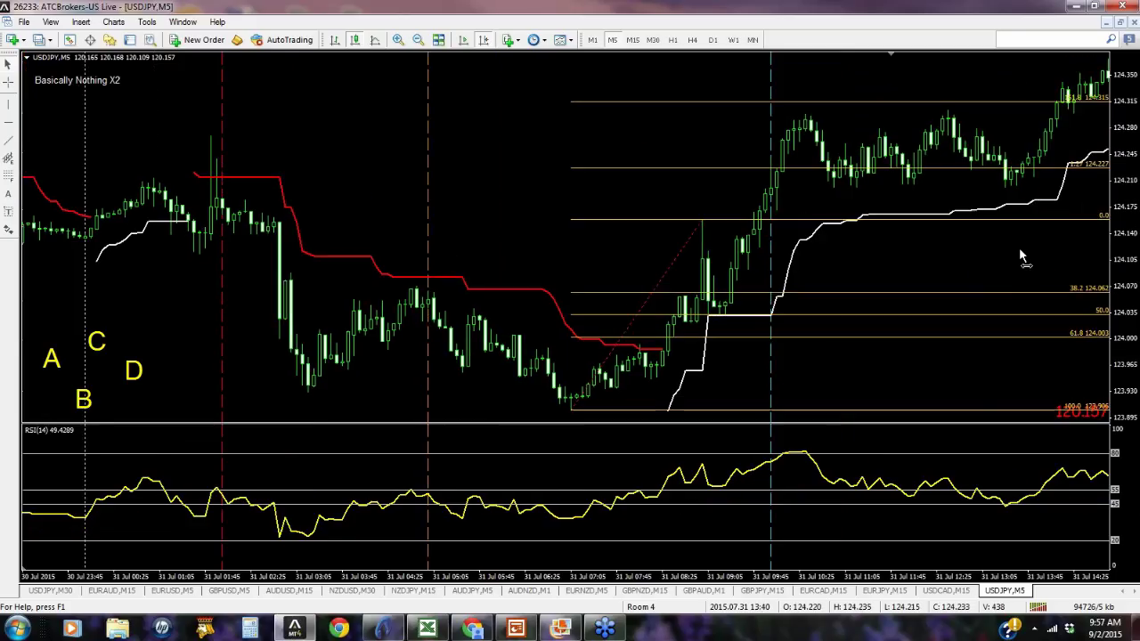
pyautogui.scroll(-3, 1007, 254)
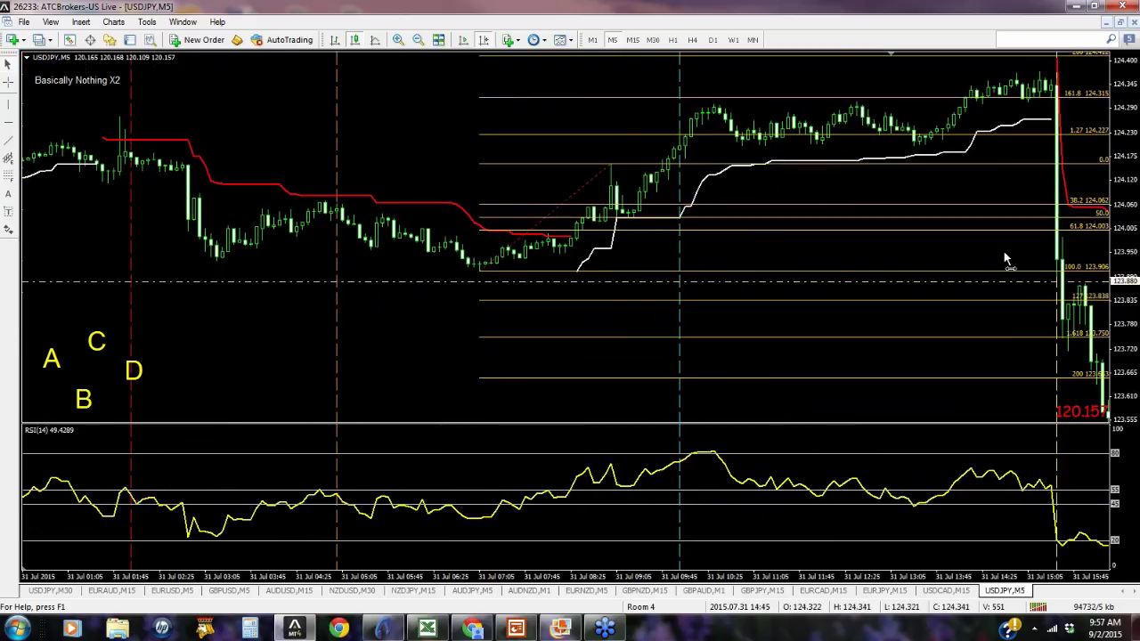
pyautogui.scroll(-10, 1006, 258)
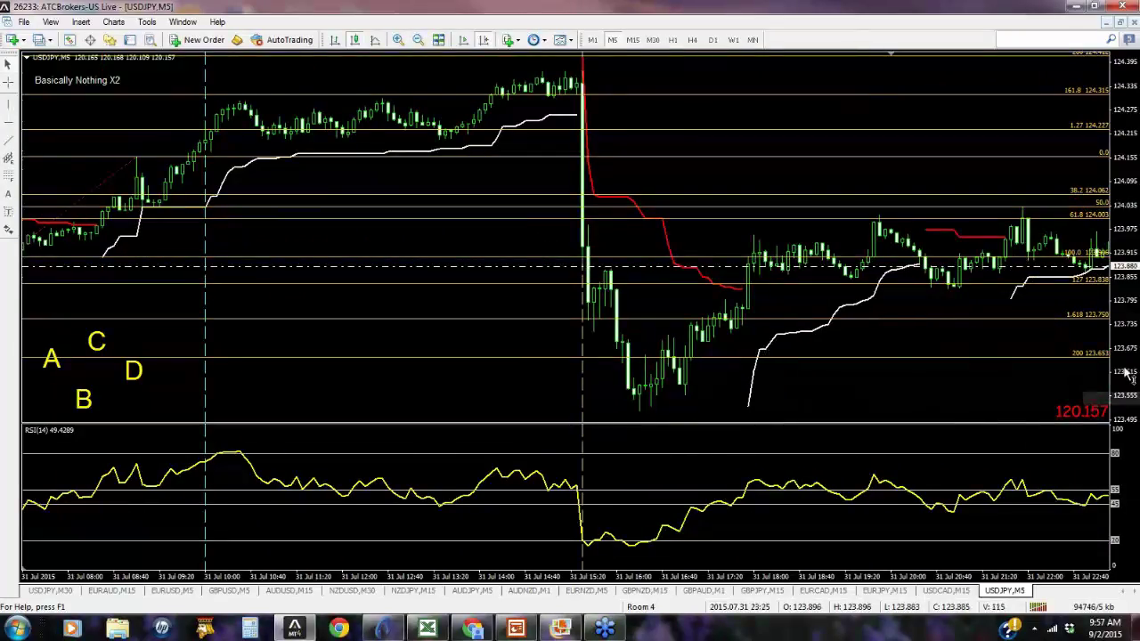
pyautogui.scroll(-3, 1024, 347)
pyautogui.scroll(-8, 1011, 353)
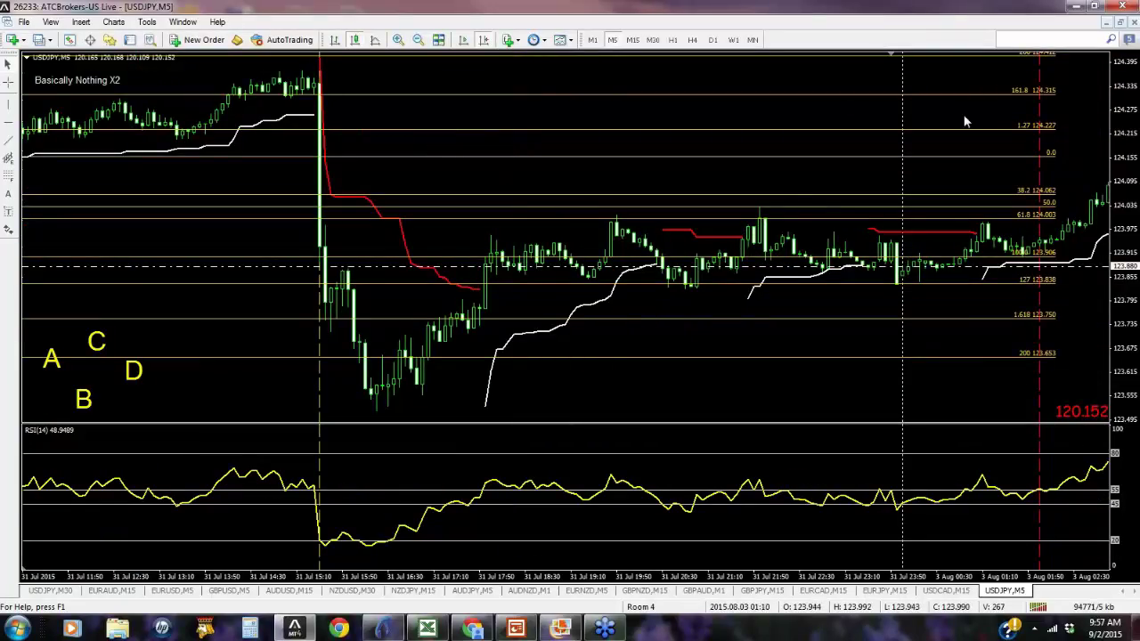
pyautogui.click(673, 41)
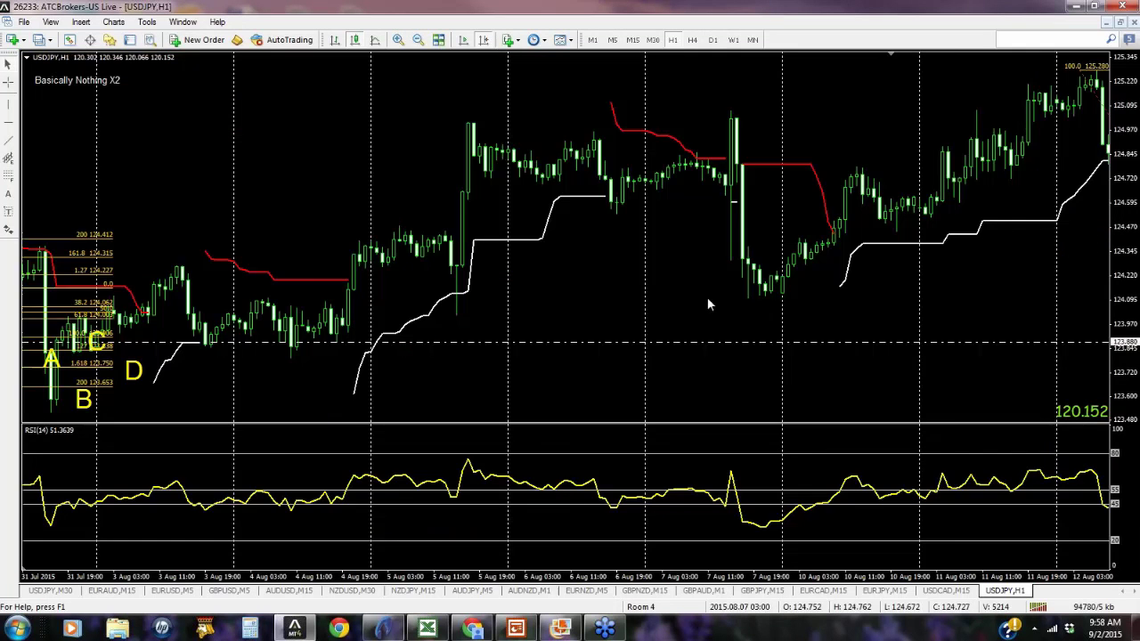
pyautogui.scroll(-10, 954, 312)
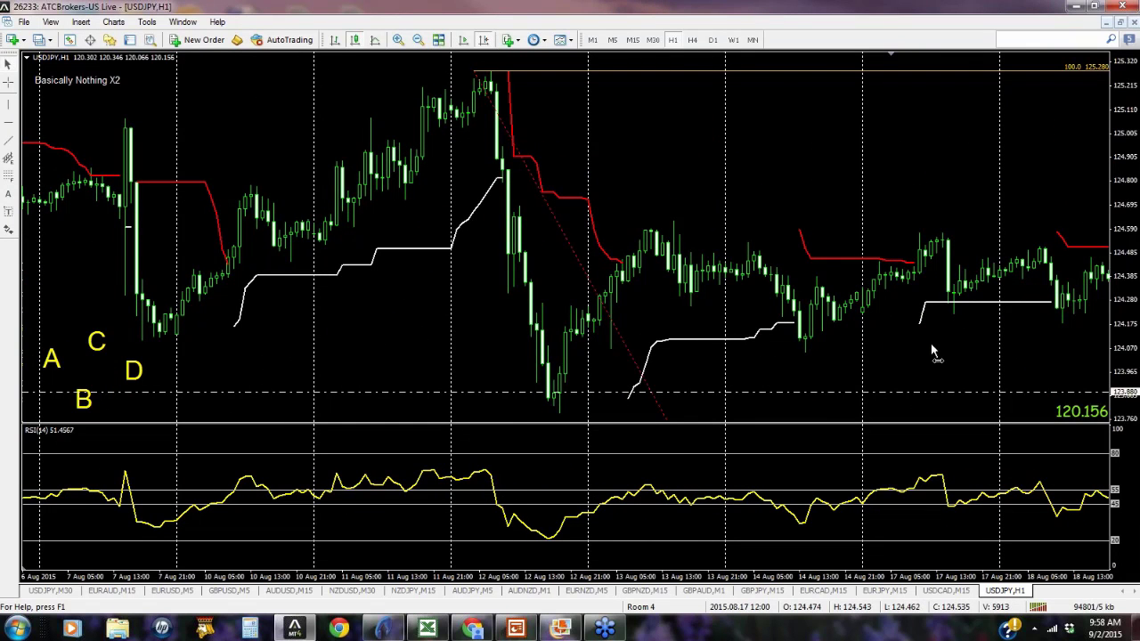
pyautogui.moveTo(931, 348); pyautogui.dragTo(436, 356)
pyautogui.moveTo(941, 308); pyautogui.dragTo(682, 343)
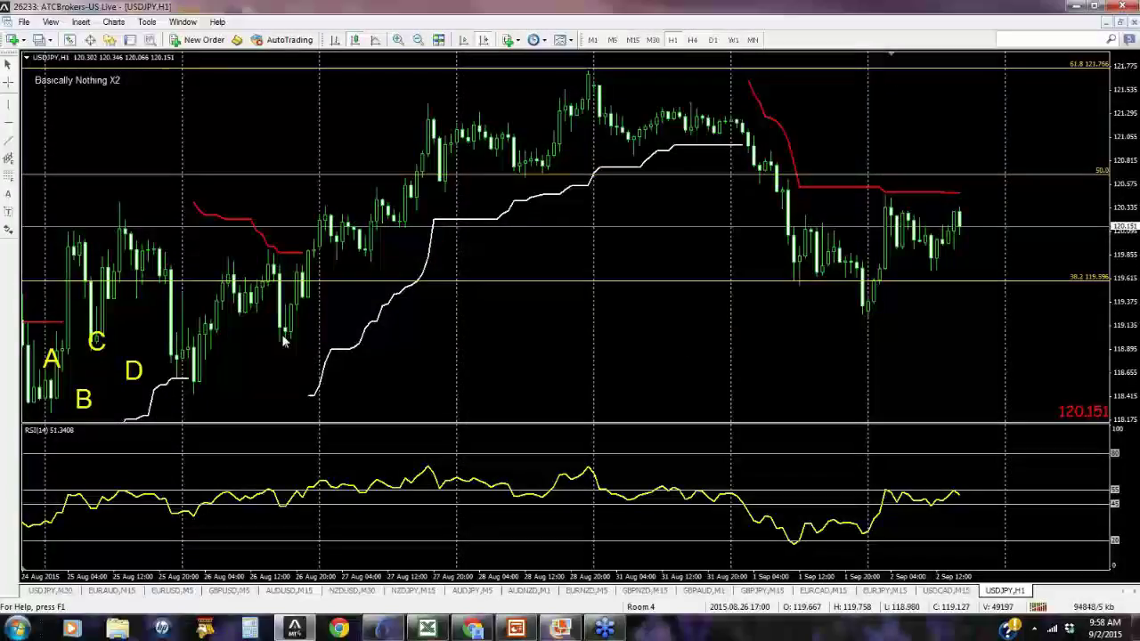
# Delete Fibo 65506 and Fibo 64665 from the chart's Objects List.
pyautogui.rightClick(122, 130)
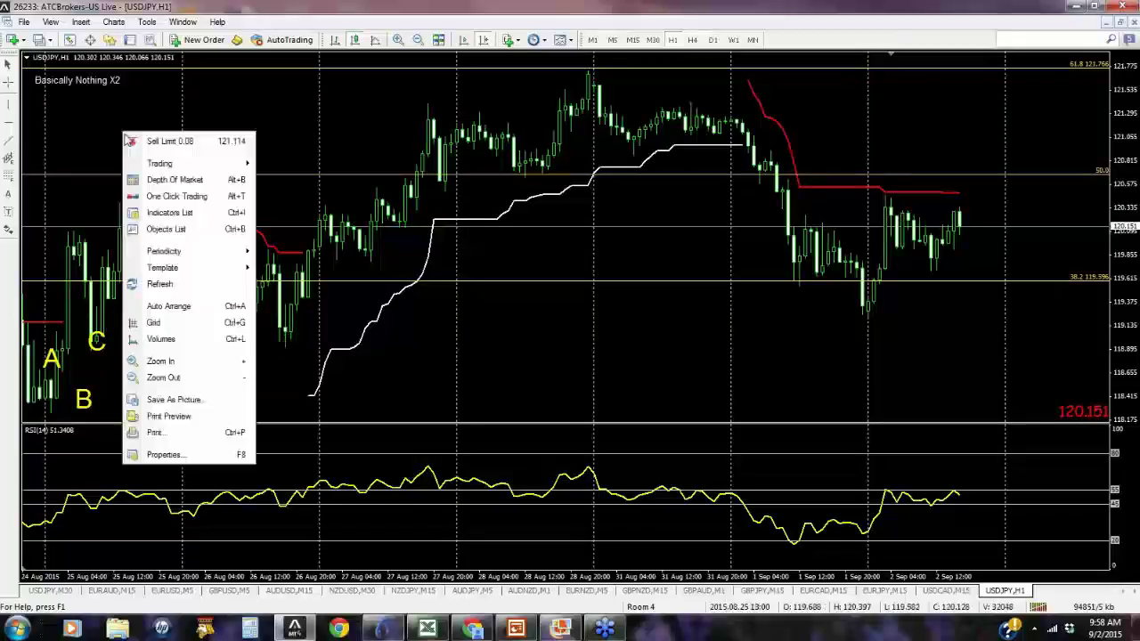
pyautogui.click(142, 231)
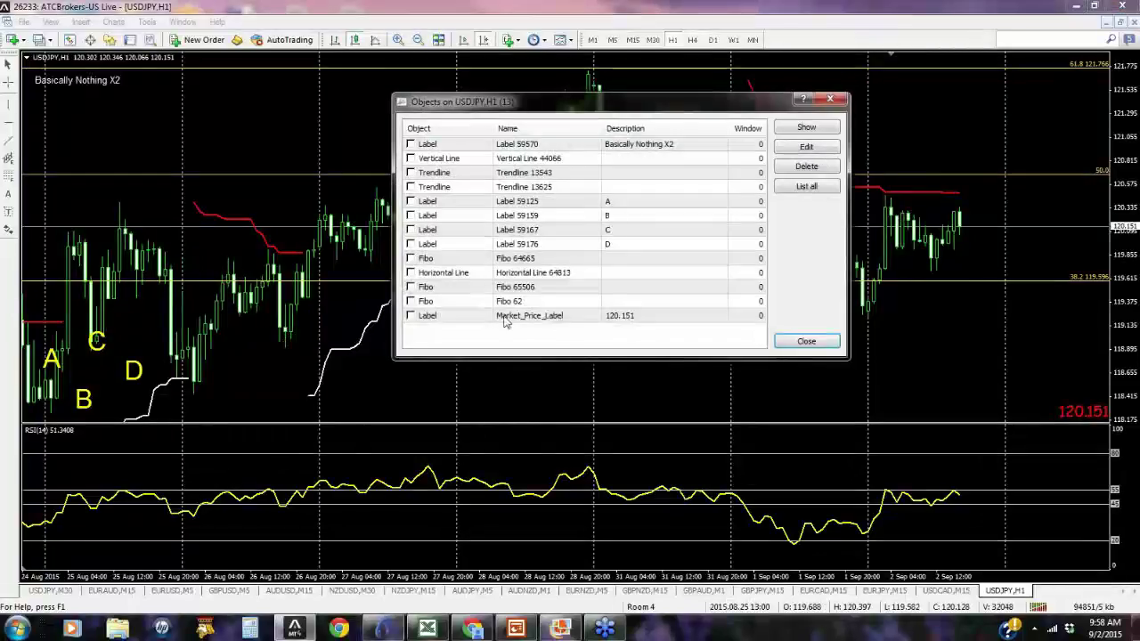
pyautogui.click(428, 287)
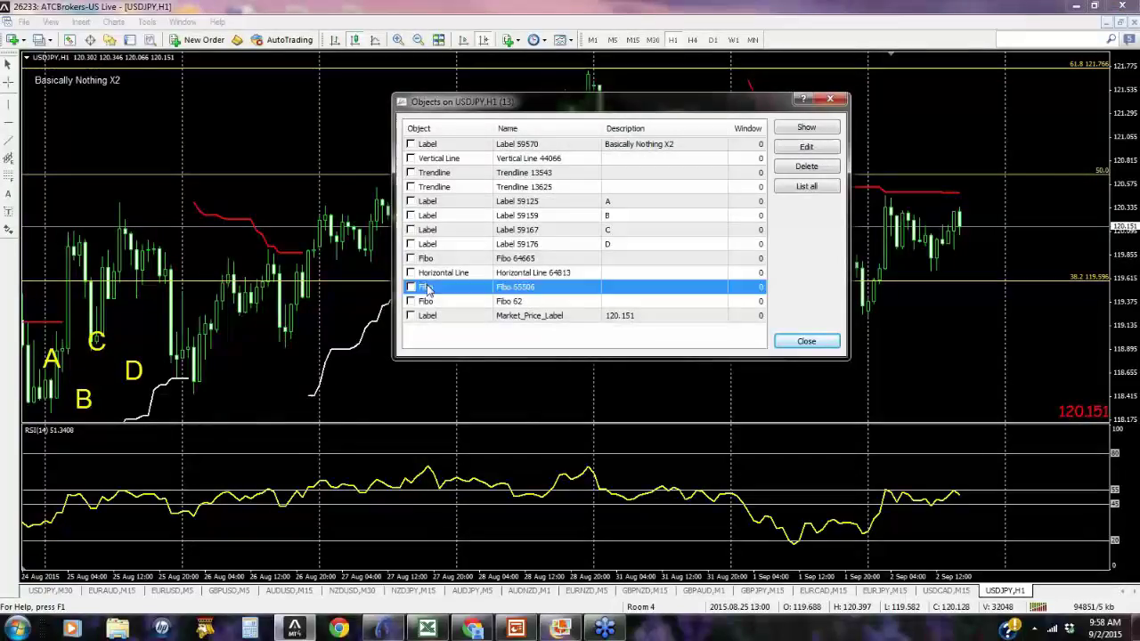
pyautogui.click(806, 167)
pyautogui.click(475, 257)
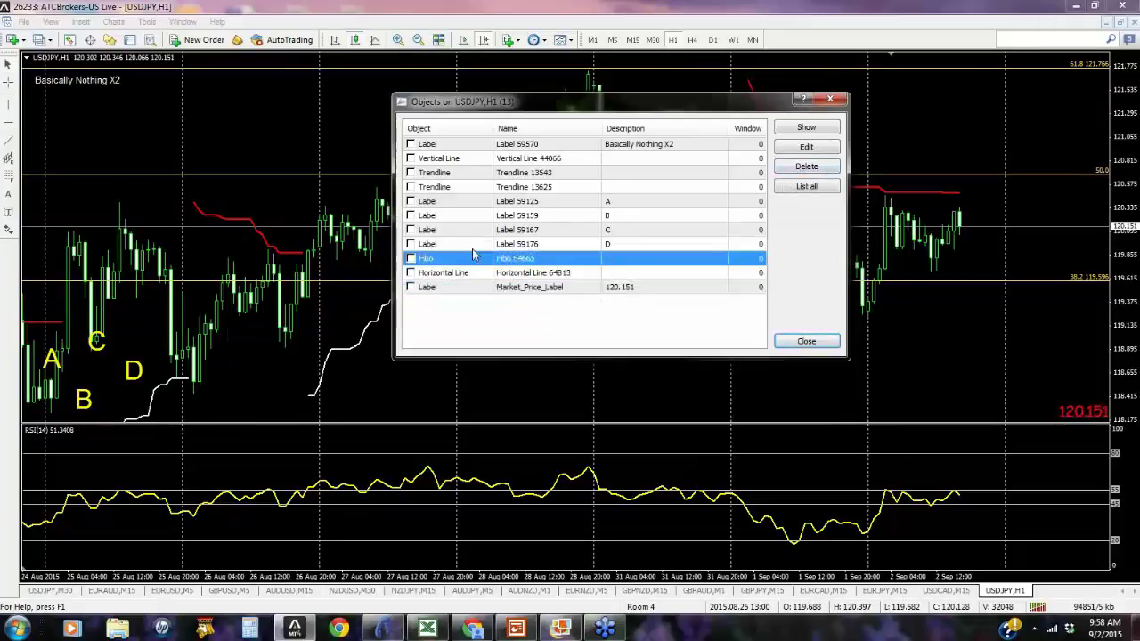
pyautogui.click(802, 167)
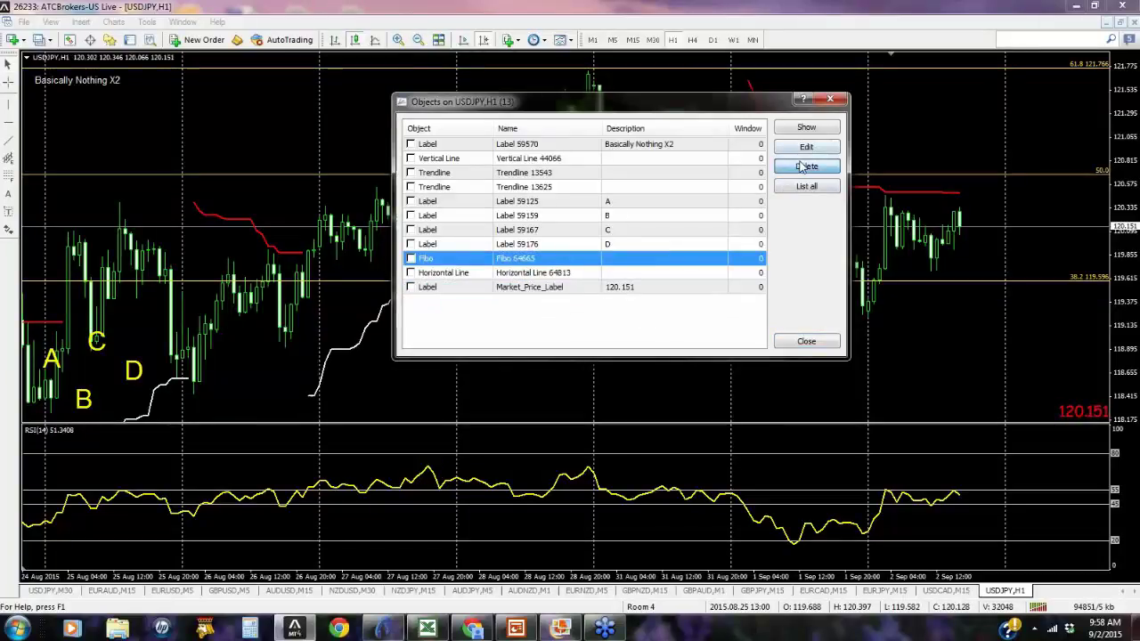
pyautogui.press('Escape')
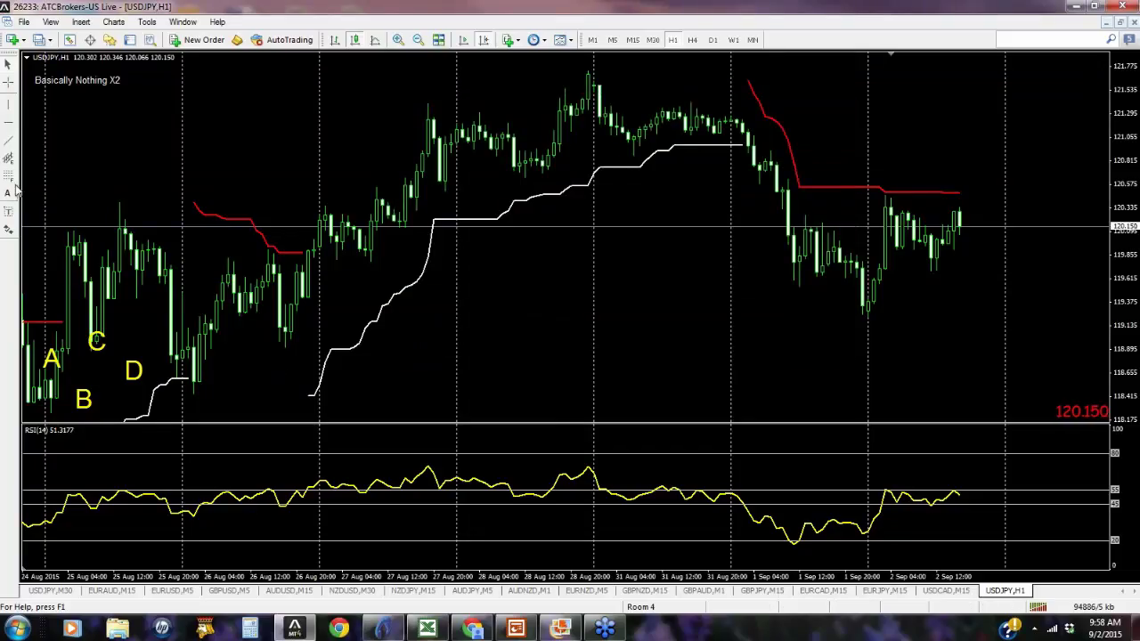
# Draw a Fibonacci retracement from the 26 August 118.918 low, reaching a 200 extension at 121.808.
pyautogui.click(7, 158)
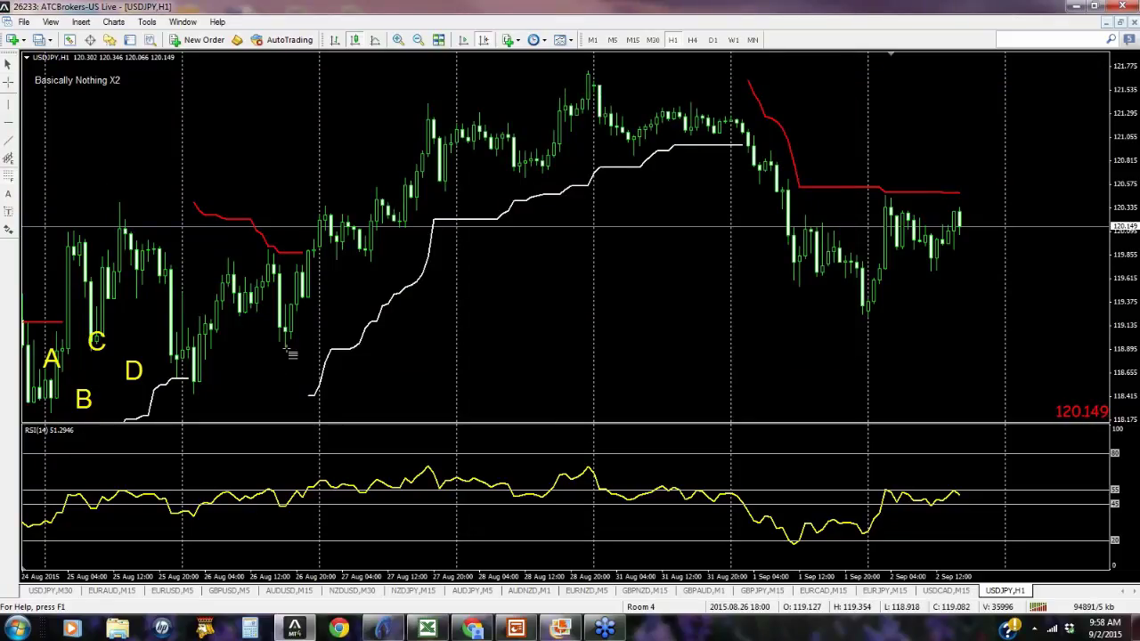
pyautogui.moveTo(285, 345); pyautogui.dragTo(329, 202)
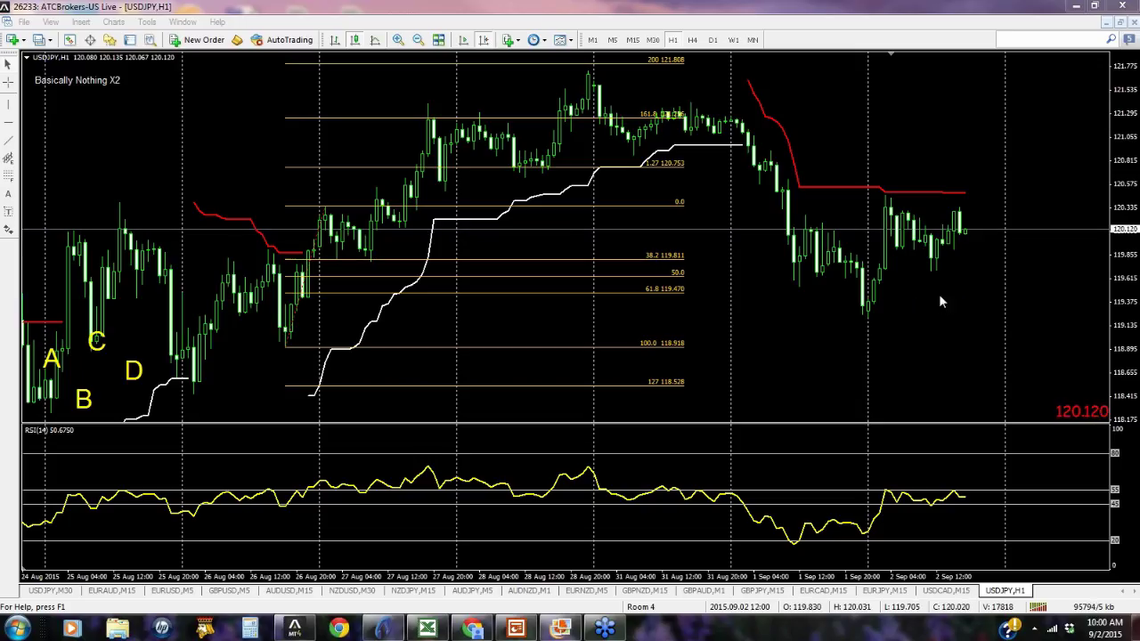
pyautogui.click(281, 356)
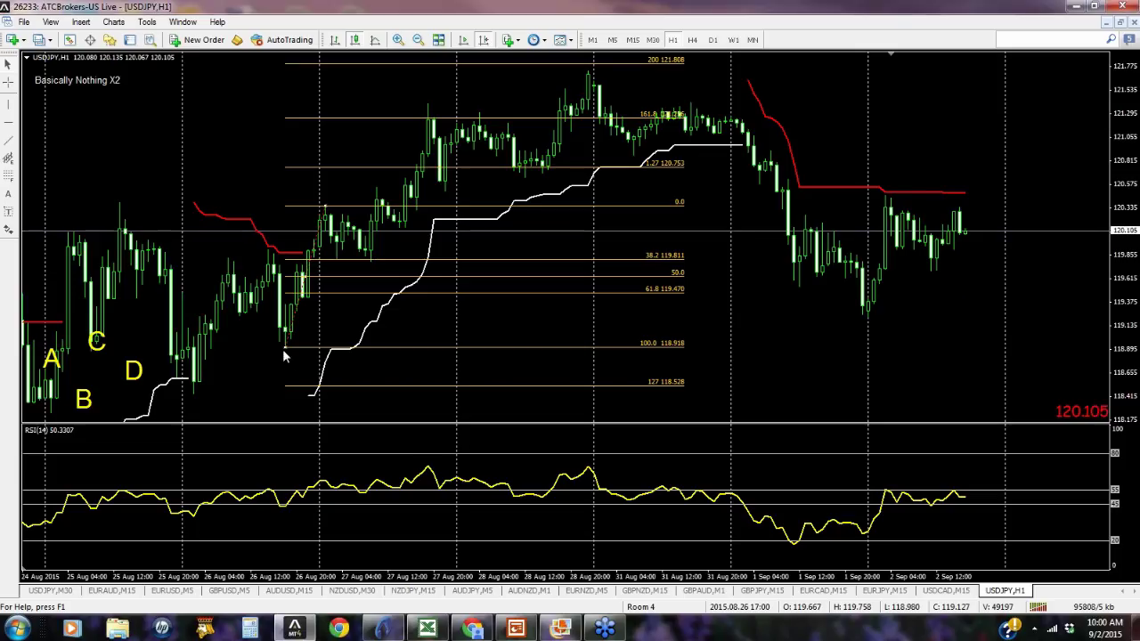
pyautogui.rightClick(282, 349)
# Delete the 118.918 Fibonacci retracement and add a Parabolic SAR from Insert > Indicators > Trend.
pyautogui.click(323, 467)
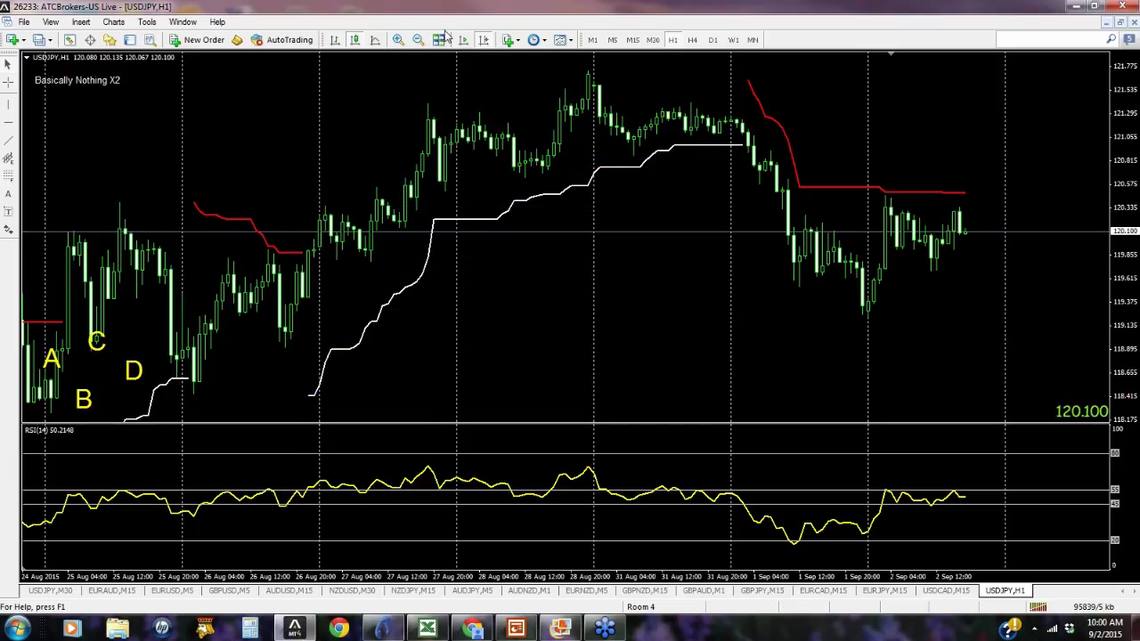
pyautogui.click(82, 22)
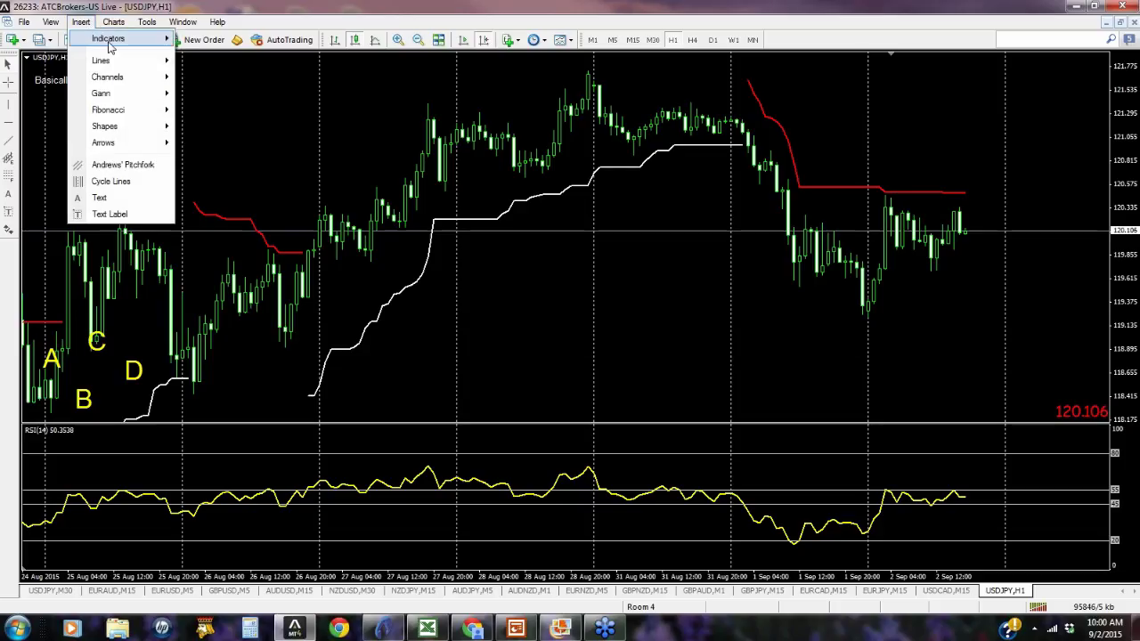
pyautogui.moveTo(114, 40)
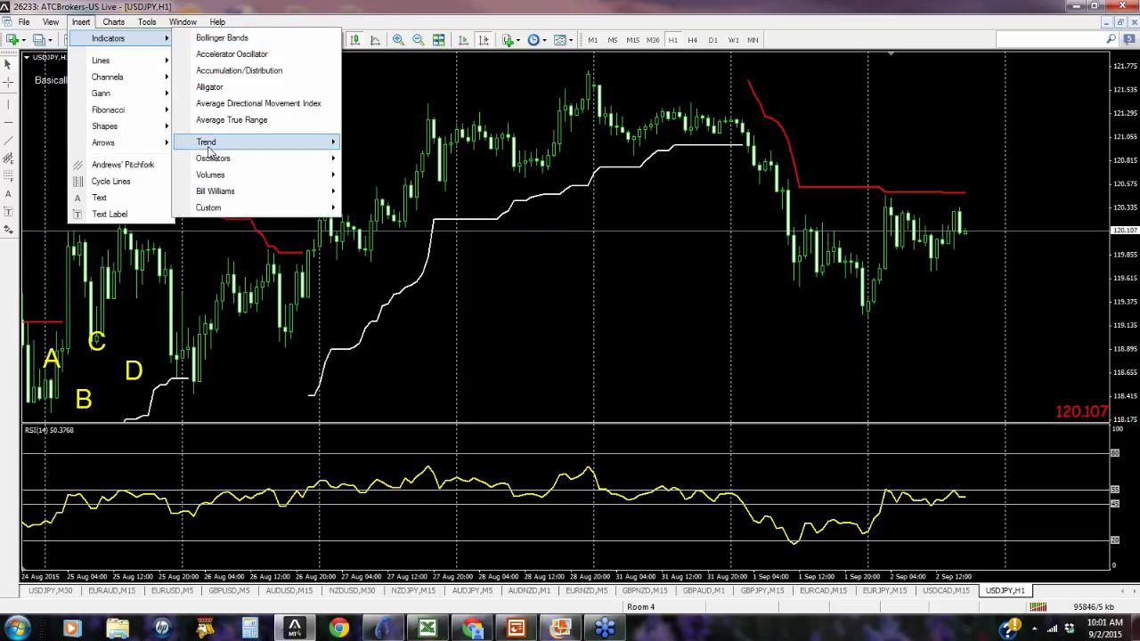
pyautogui.moveTo(208, 145)
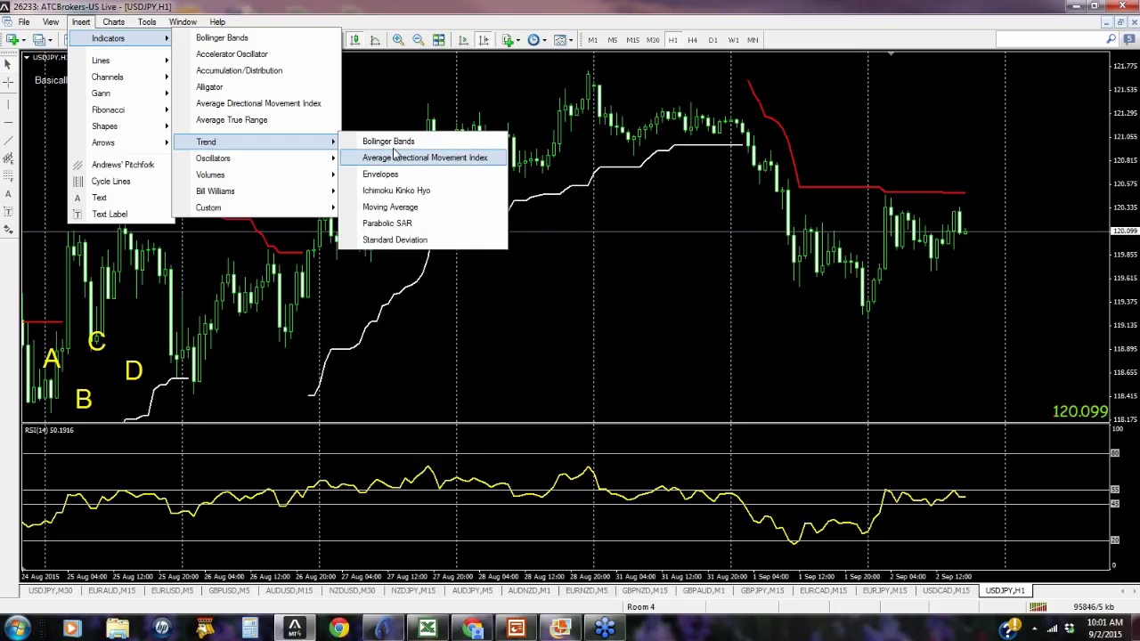
pyautogui.click(388, 223)
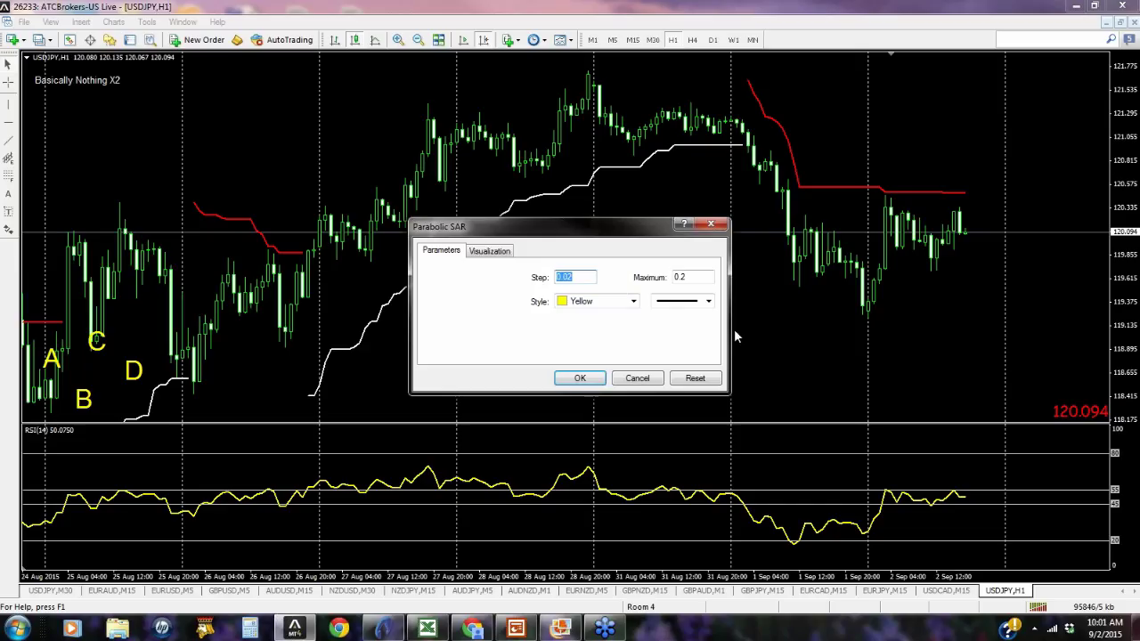
pyautogui.click(580, 377)
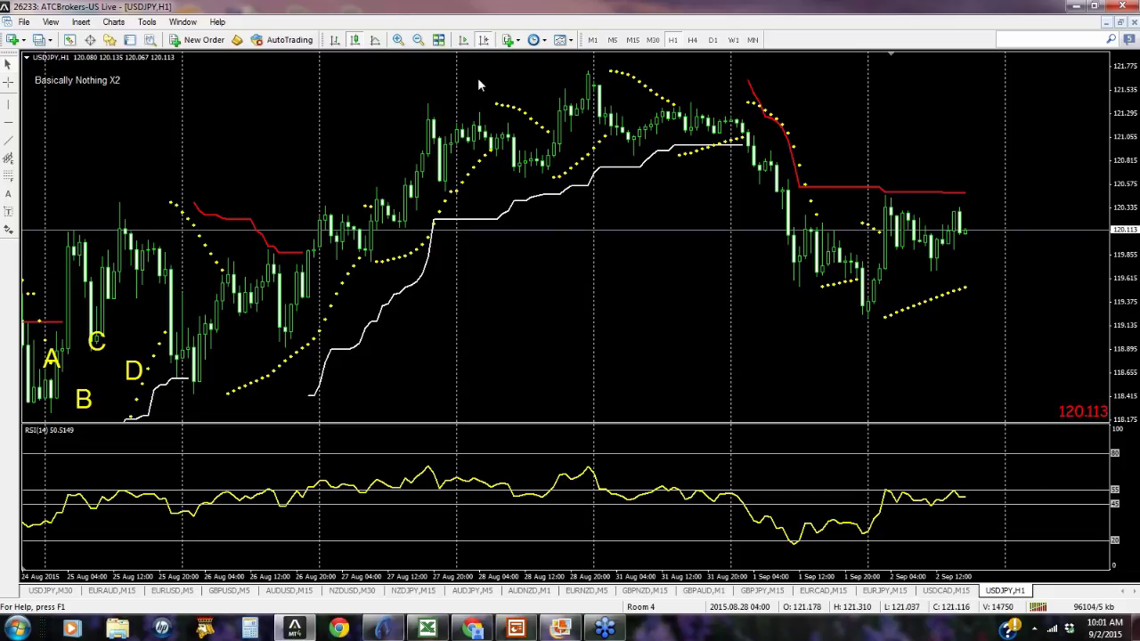
pyautogui.moveTo(529, 297); pyautogui.dragTo(574, 233)
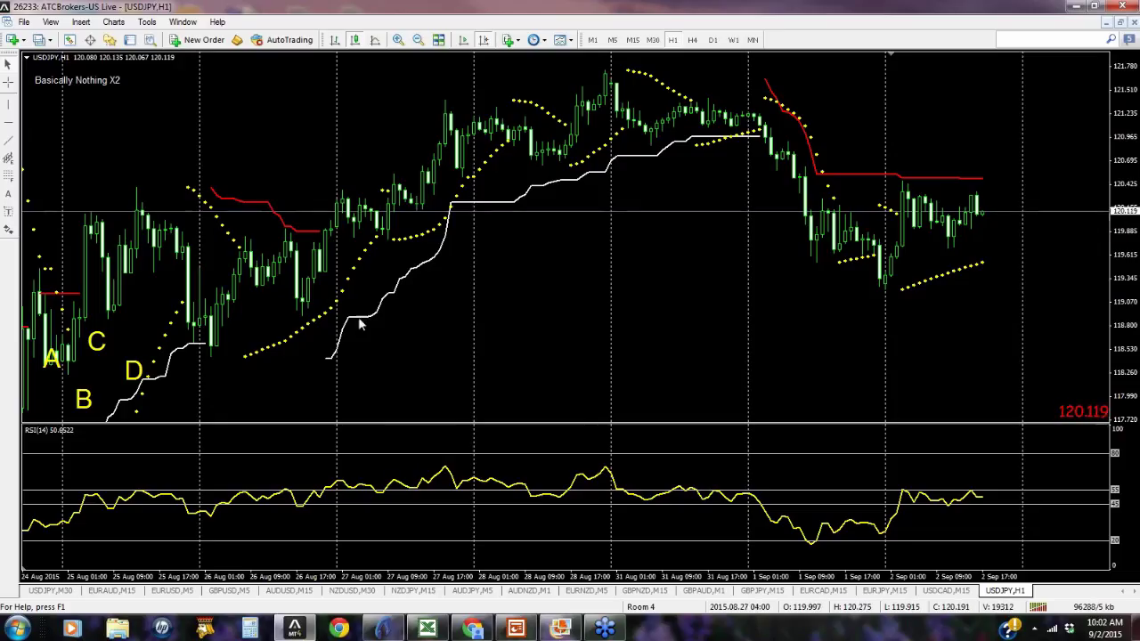
pyautogui.hscroll(-1, 725, 246)
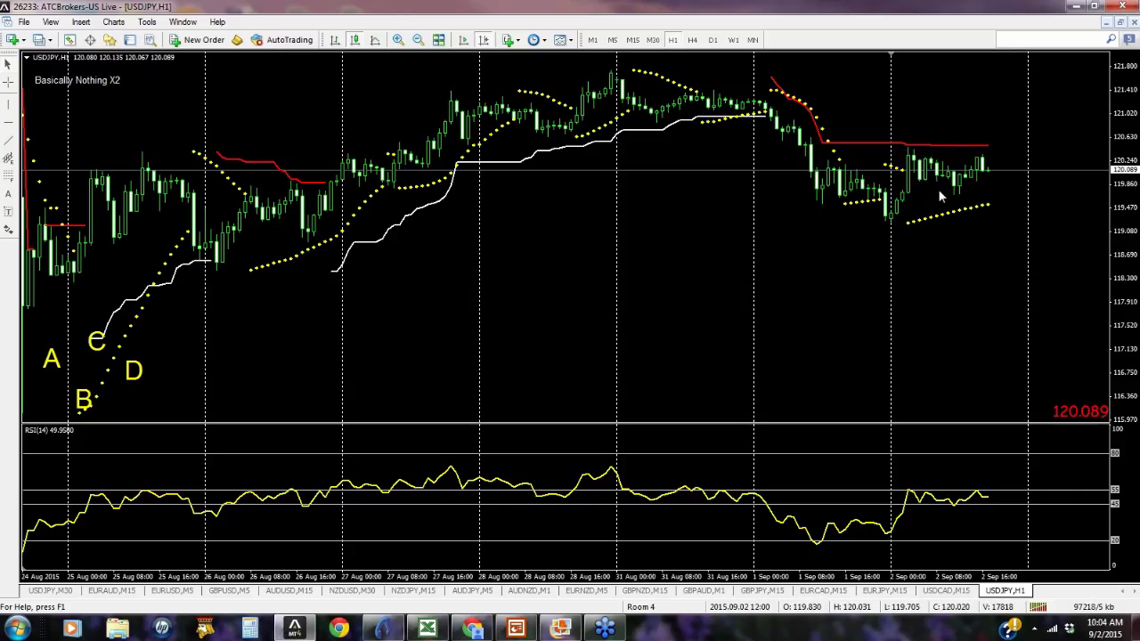
pyautogui.moveTo(938, 163)
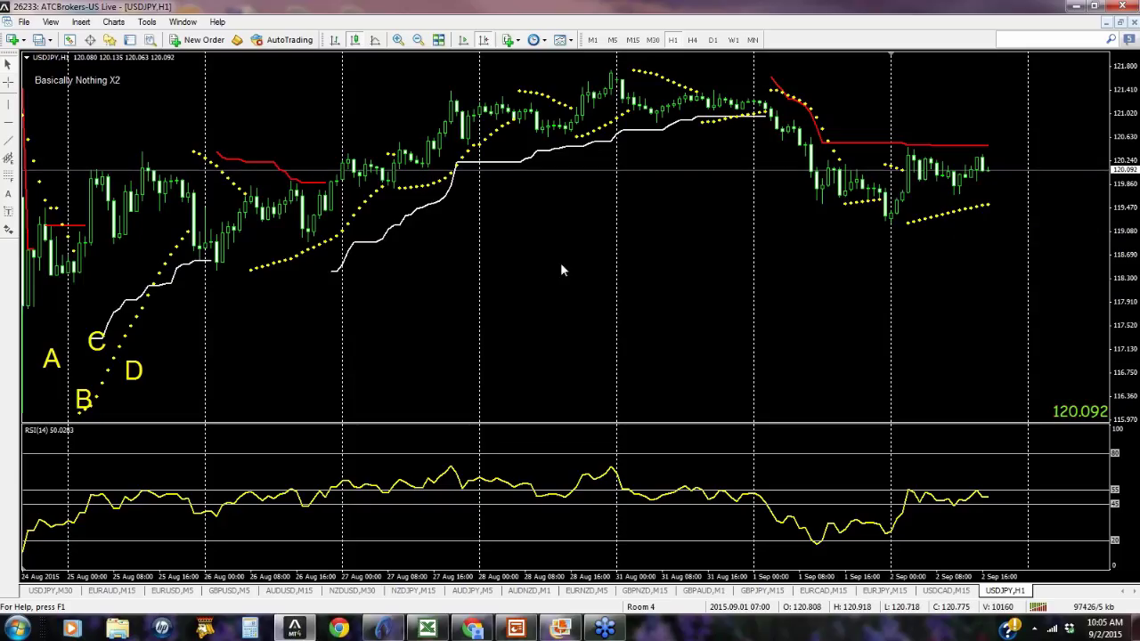
# Scroll the H1 chart back to 20 August, then forward past the latest bar.
pyautogui.scroll(3, 450, 314)
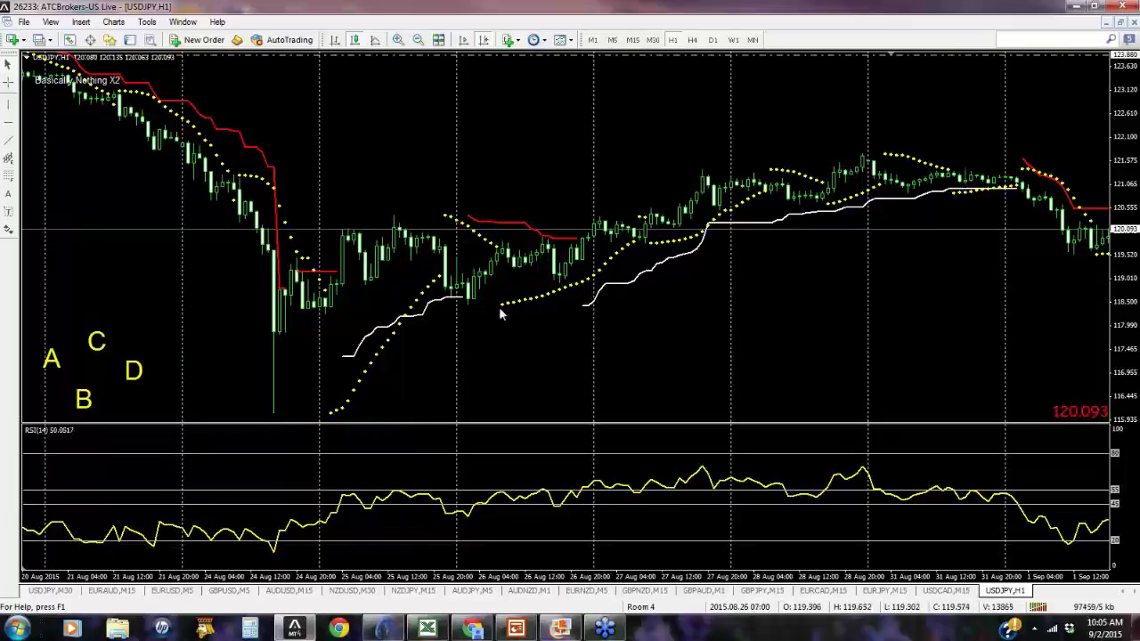
pyautogui.scroll(-6, 801, 311)
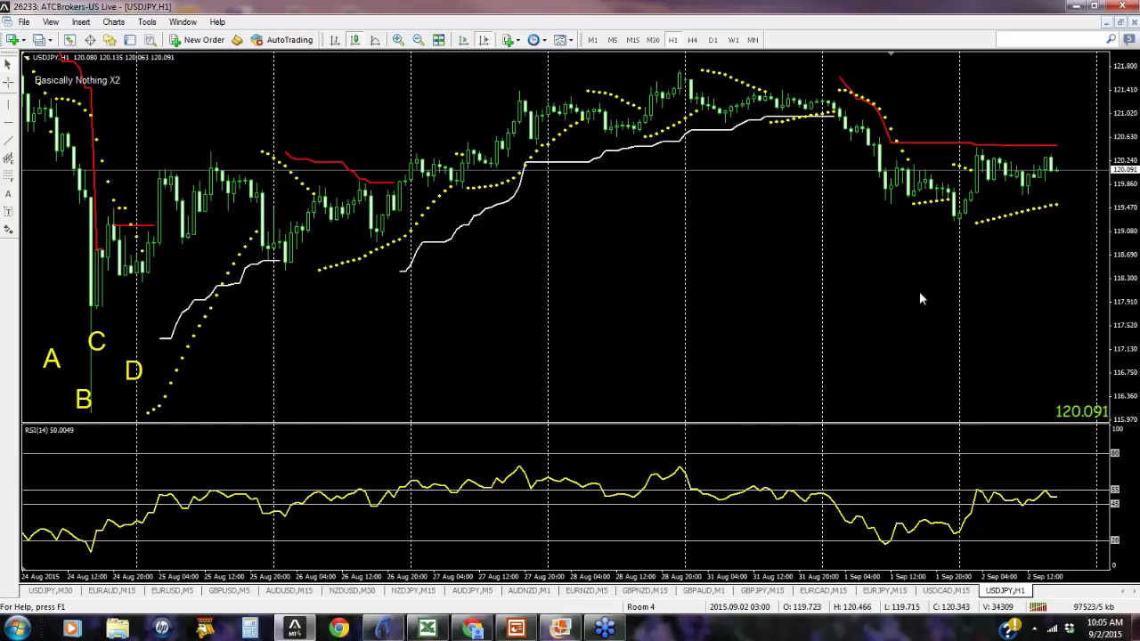
pyautogui.scroll(-4, 792, 316)
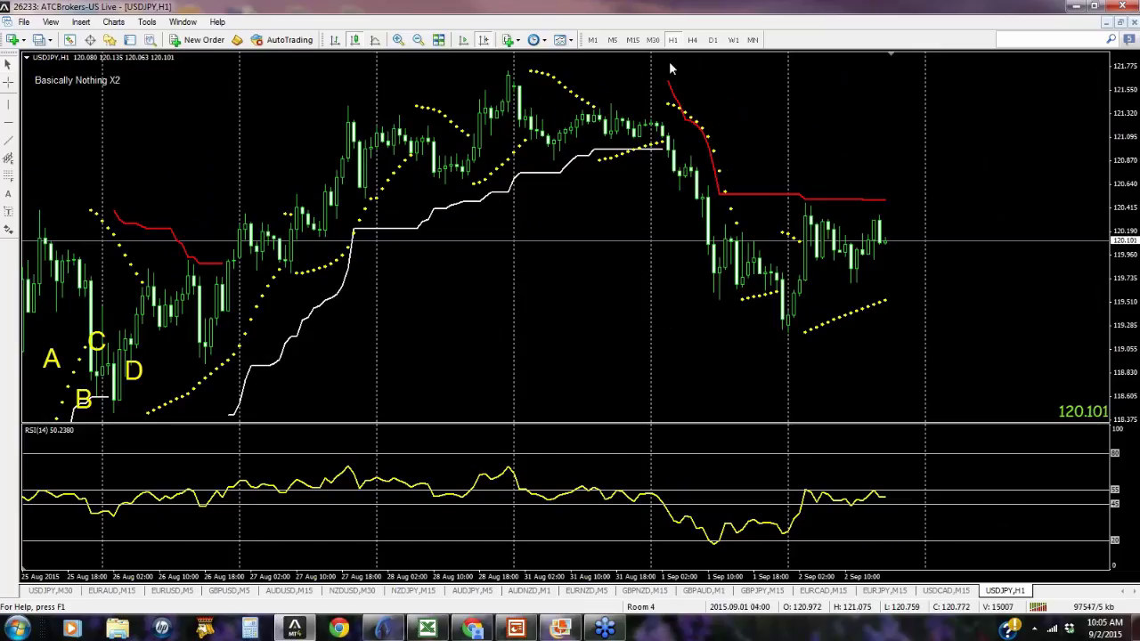
# Switch USDJPY to M1 at the latest bars and delete Parabolic SAR via the Indicators List.
pyautogui.click(595, 40)
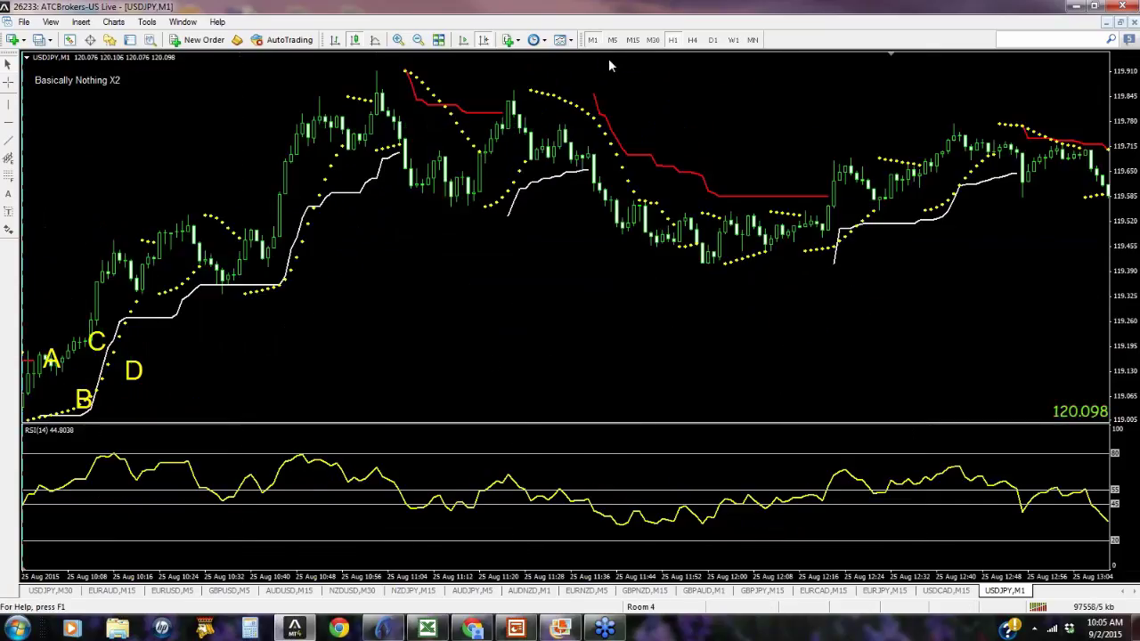
pyautogui.click(485, 40)
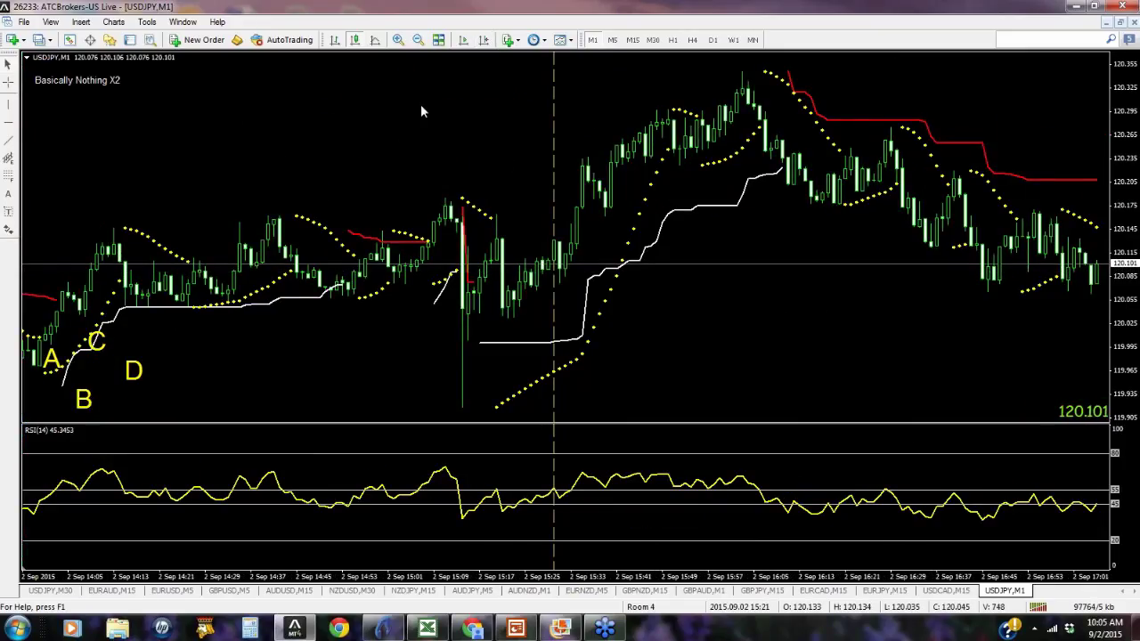
pyautogui.rightClick(330, 104)
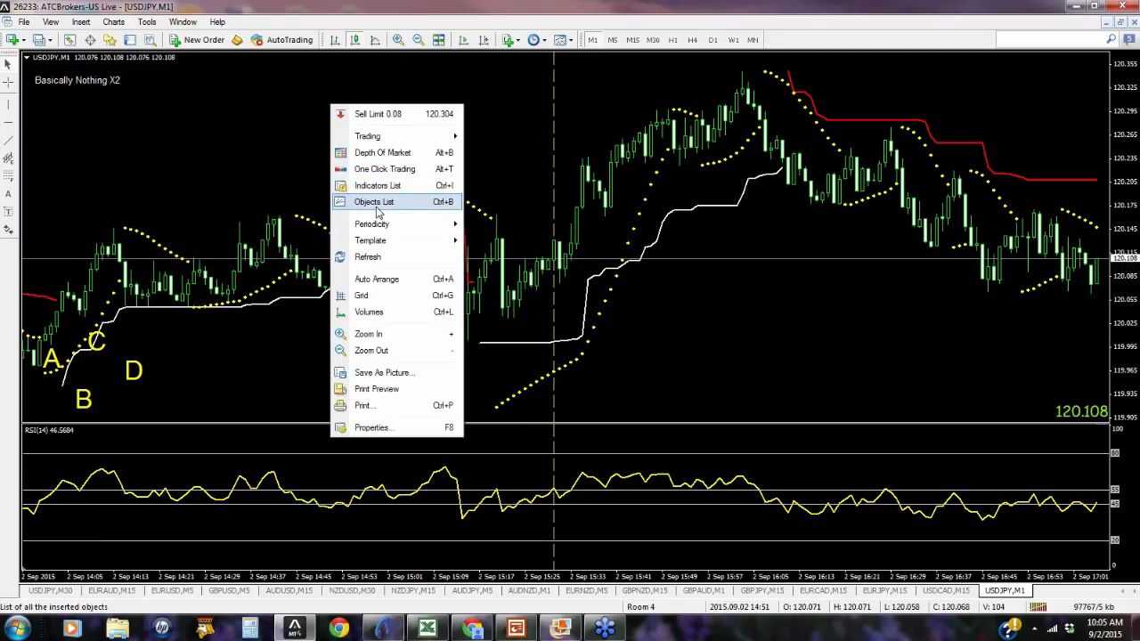
pyautogui.click(378, 185)
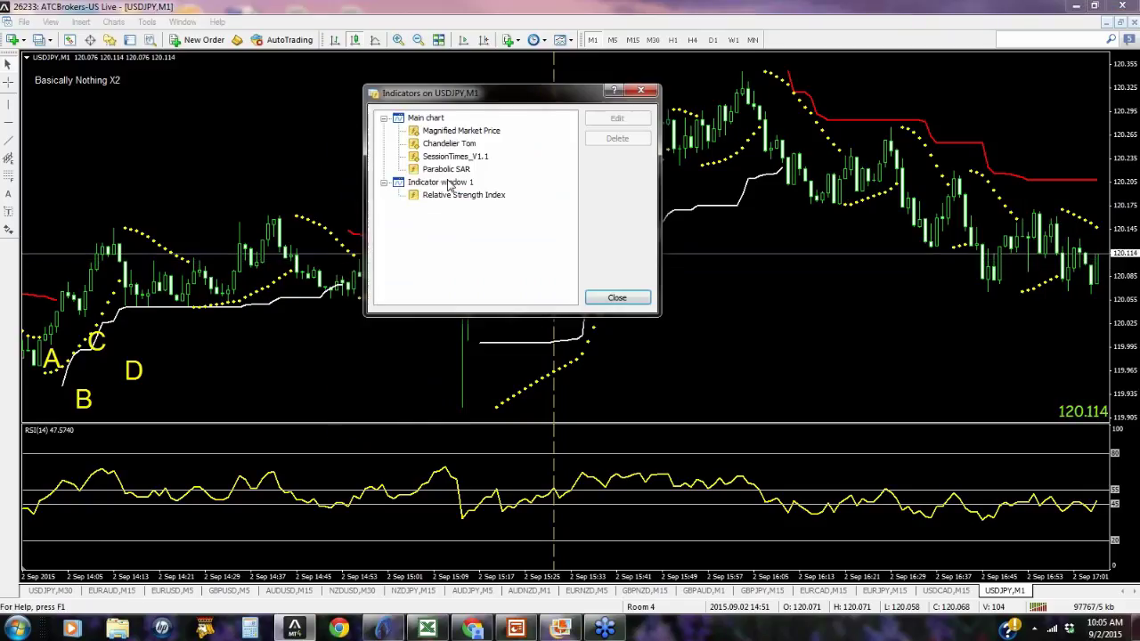
pyautogui.click(446, 170)
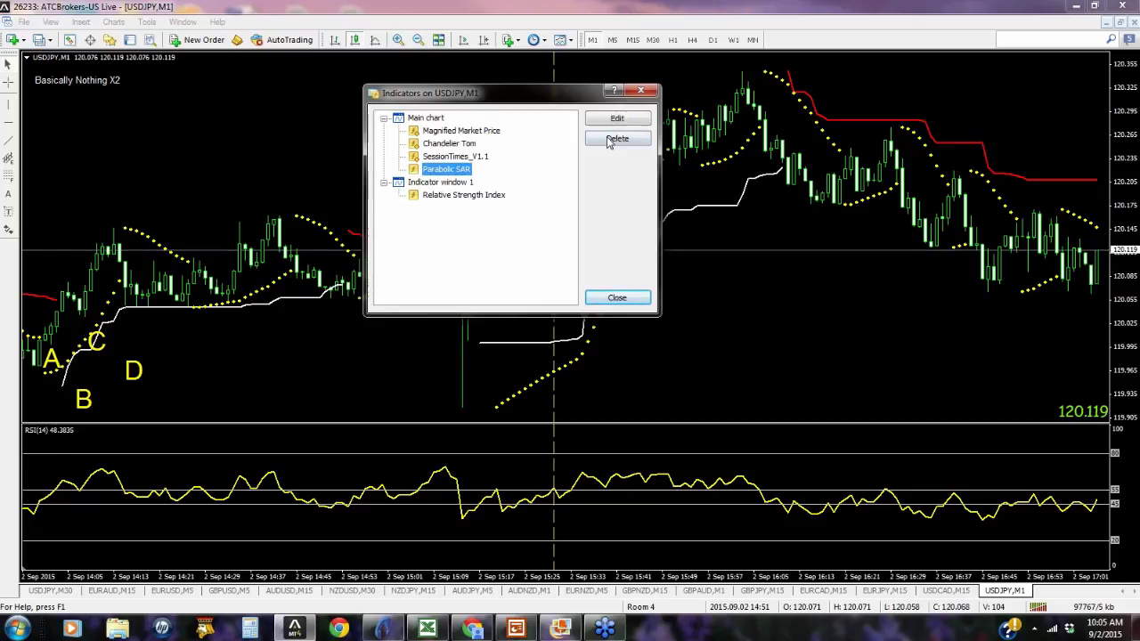
pyautogui.press('Delete')
pyautogui.click(616, 298)
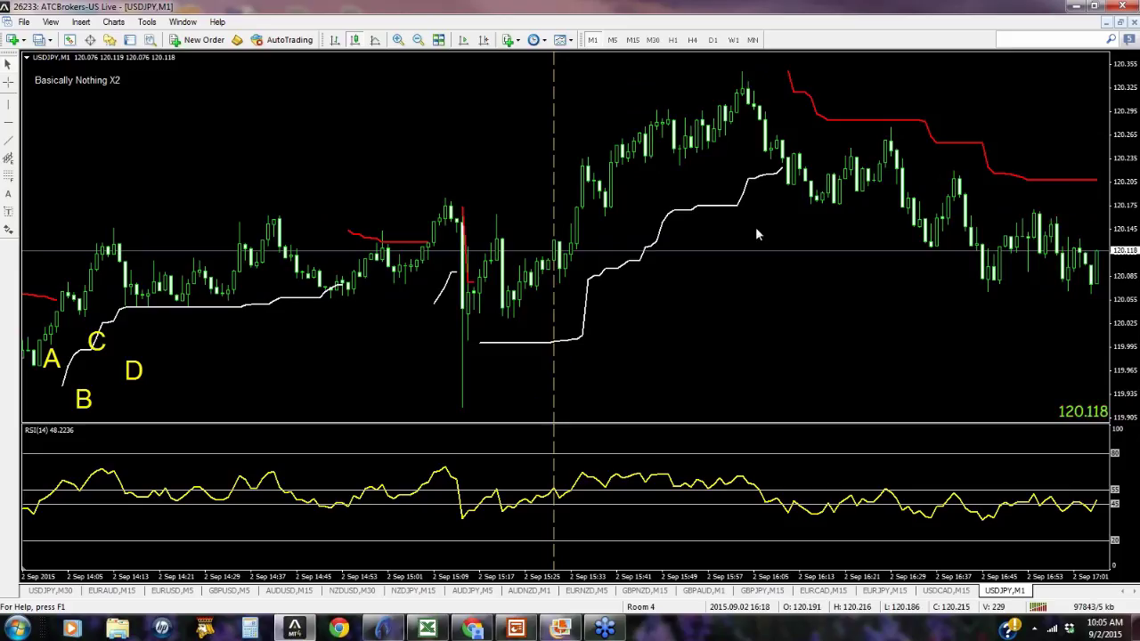
# Shift the USDJPY chart off the right edge and draw a Fibonacci retracement from the 120.346 peak to the following low.
pyautogui.click(484, 40)
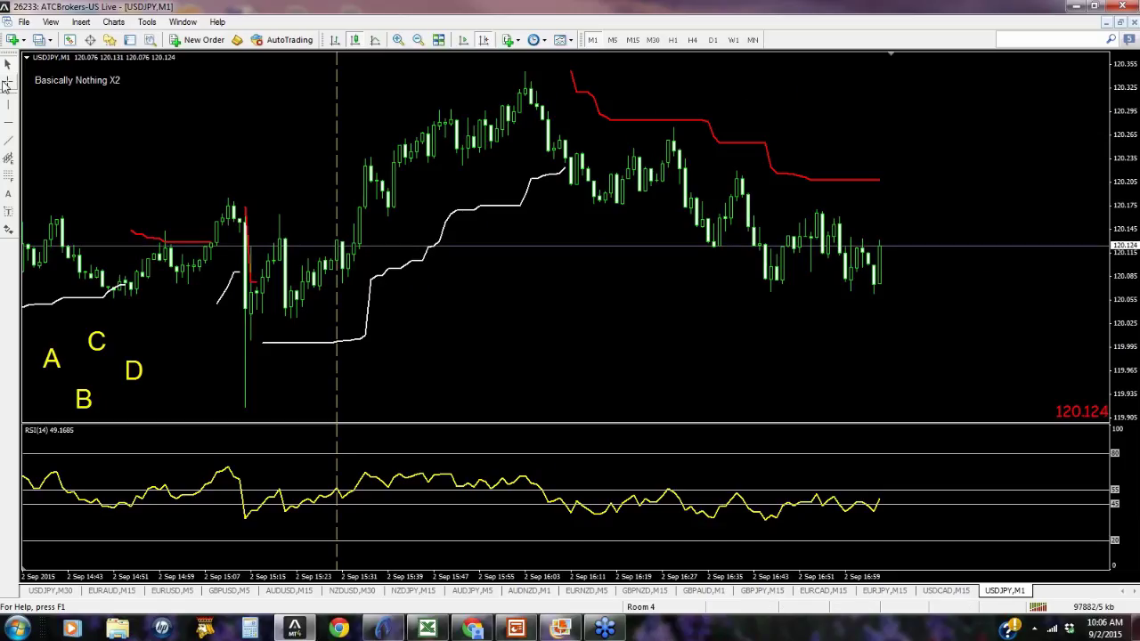
pyautogui.click(7, 166)
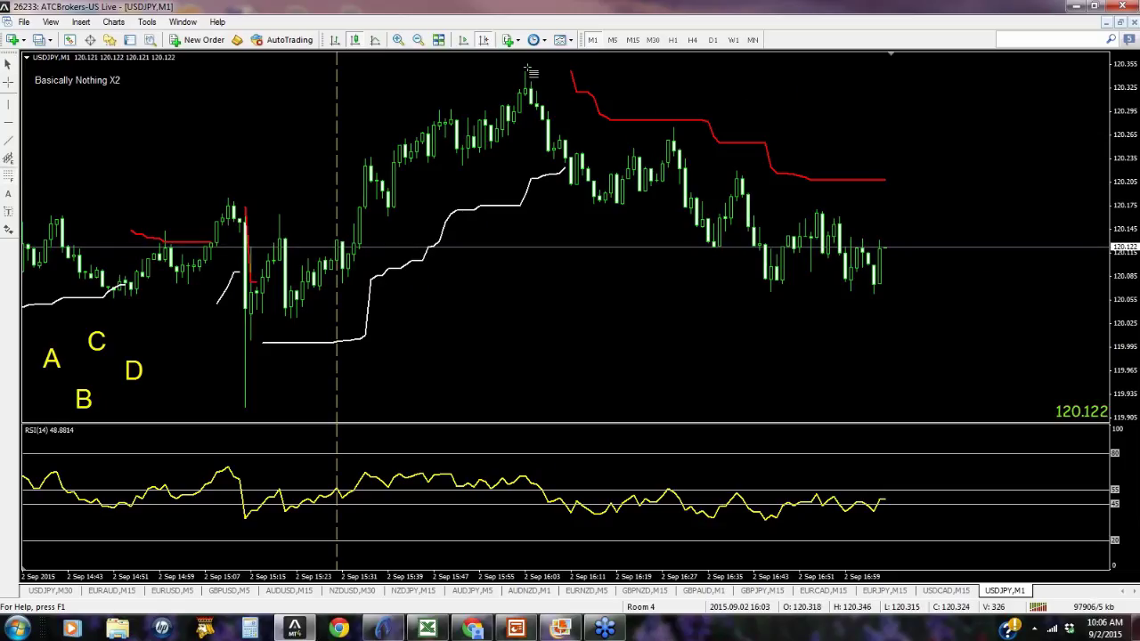
pyautogui.moveTo(527, 70); pyautogui.dragTo(605, 203)
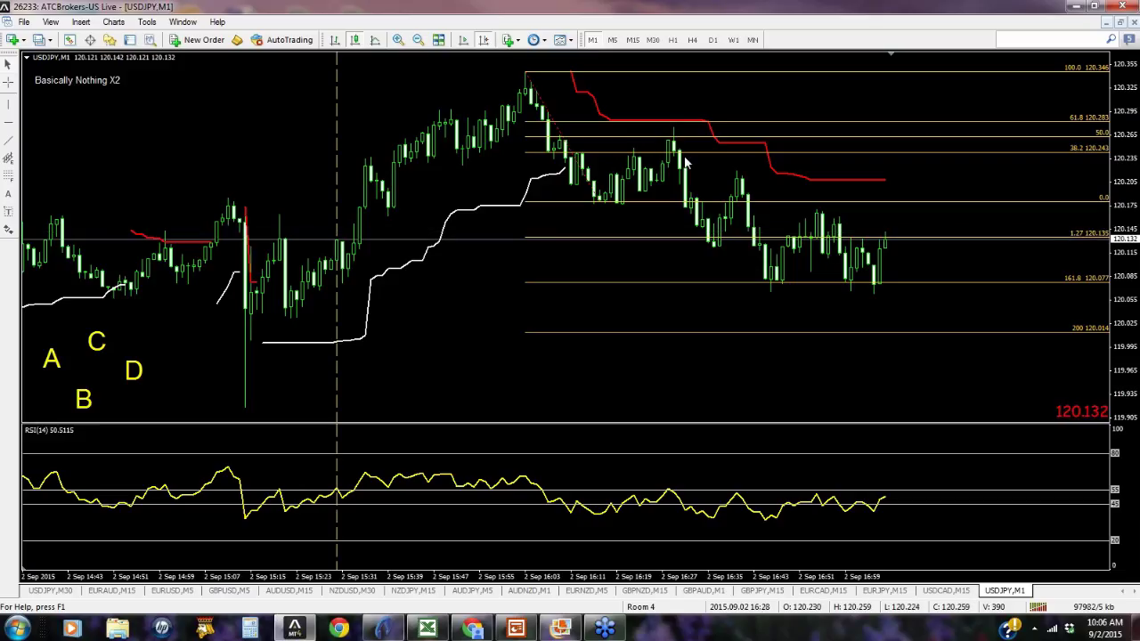
# Measure bars and price from a candle up, then down to the recent lows, using the crosshair.
pyautogui.click(8, 82)
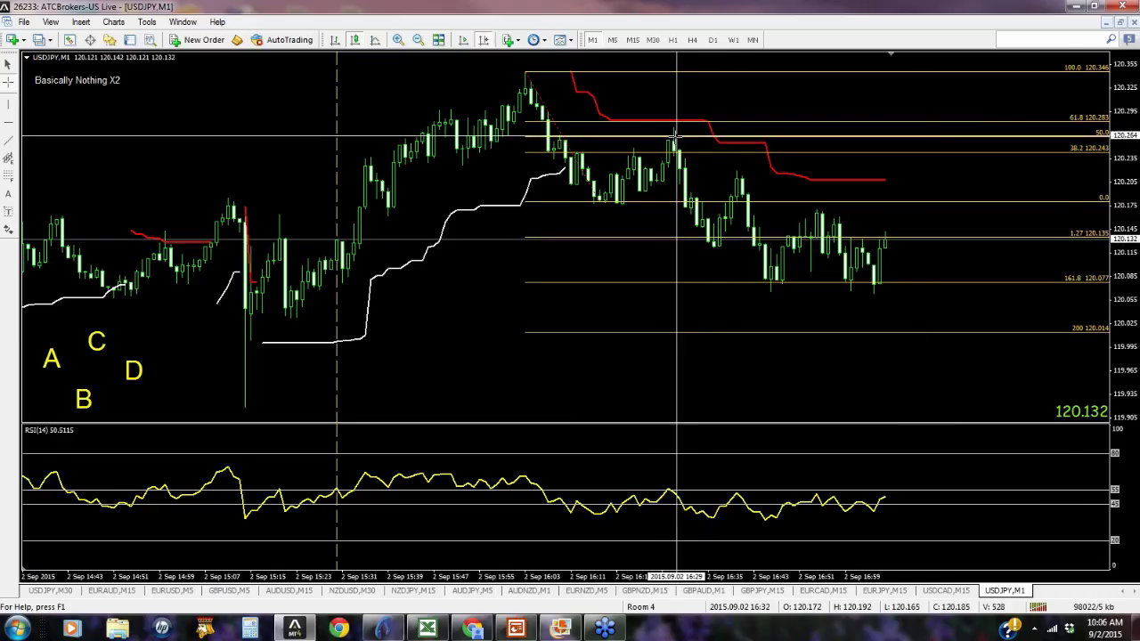
pyautogui.moveTo(675, 137); pyautogui.dragTo(675, 115)
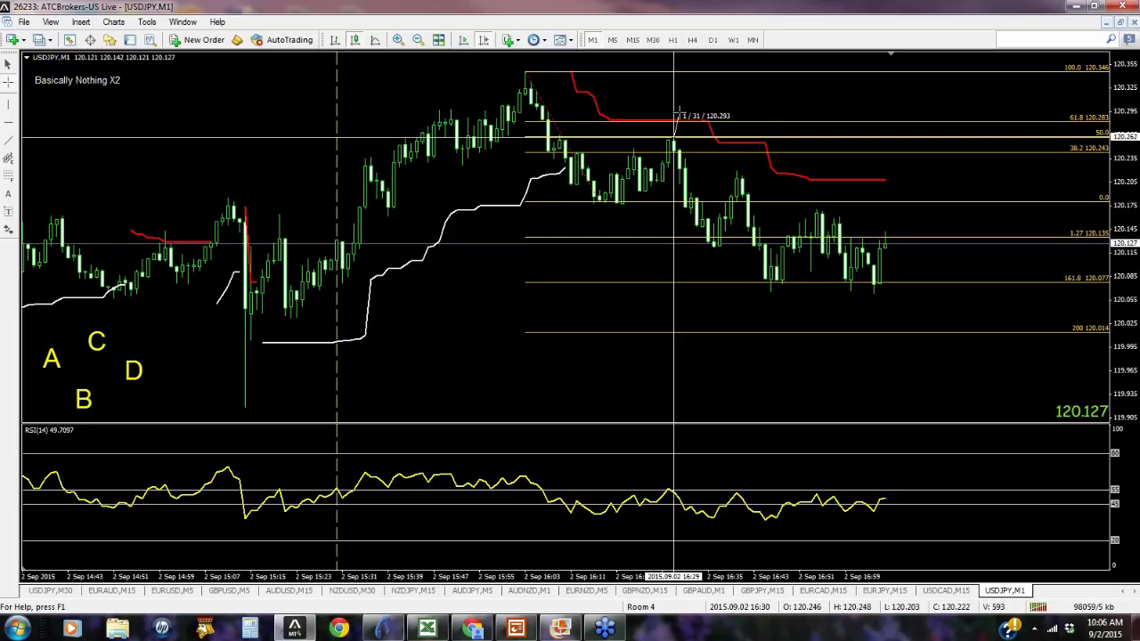
pyautogui.moveTo(675, 115); pyautogui.dragTo(764, 286)
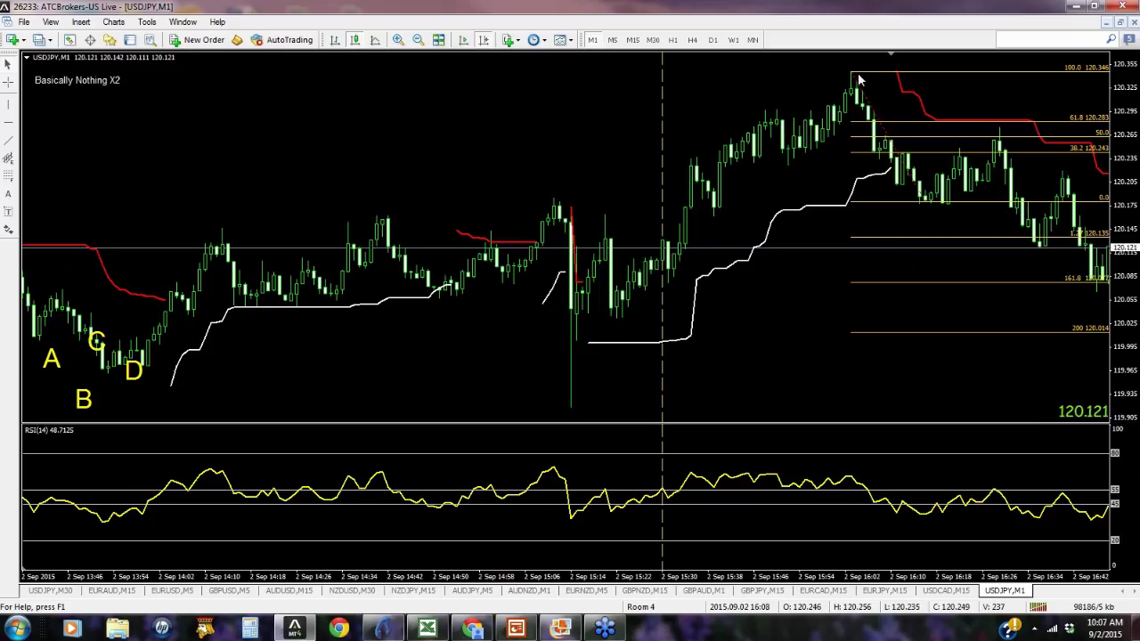
# Delete the old Fibonacci, draw a new one up from the 119.916 low, and pan to the latest bars.
pyautogui.rightClick(853, 78)
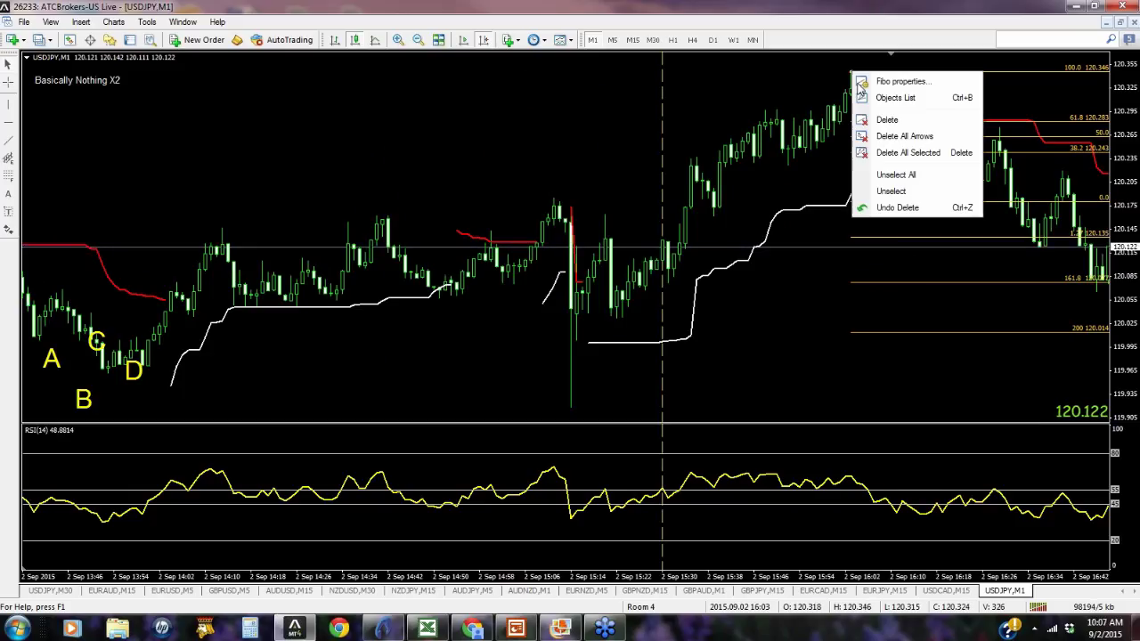
pyautogui.click(889, 119)
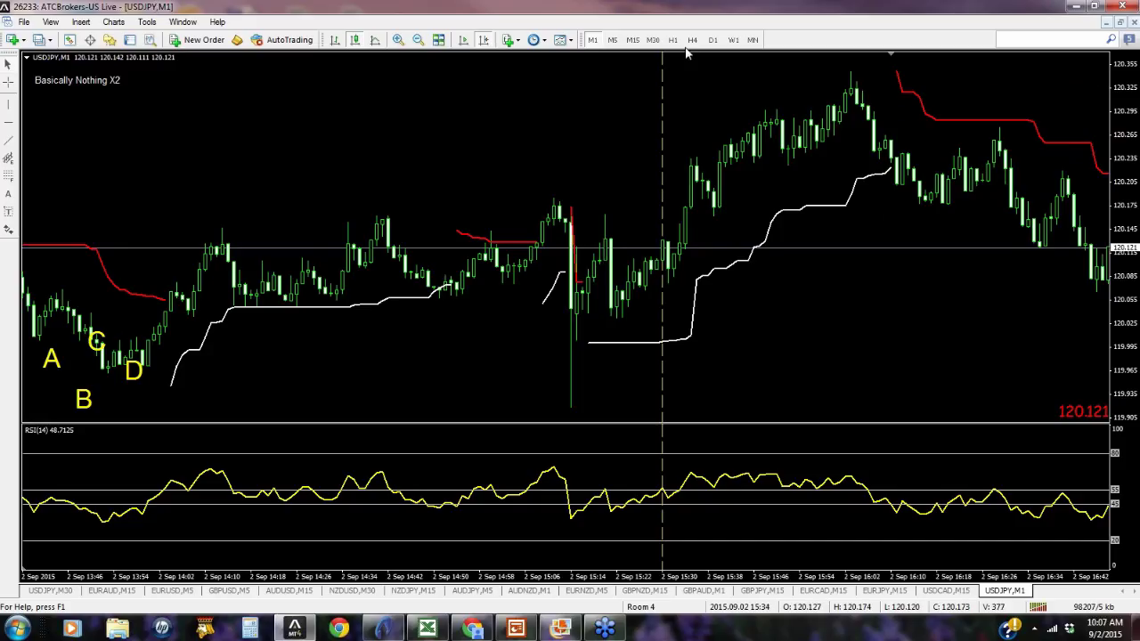
pyautogui.click(7, 177)
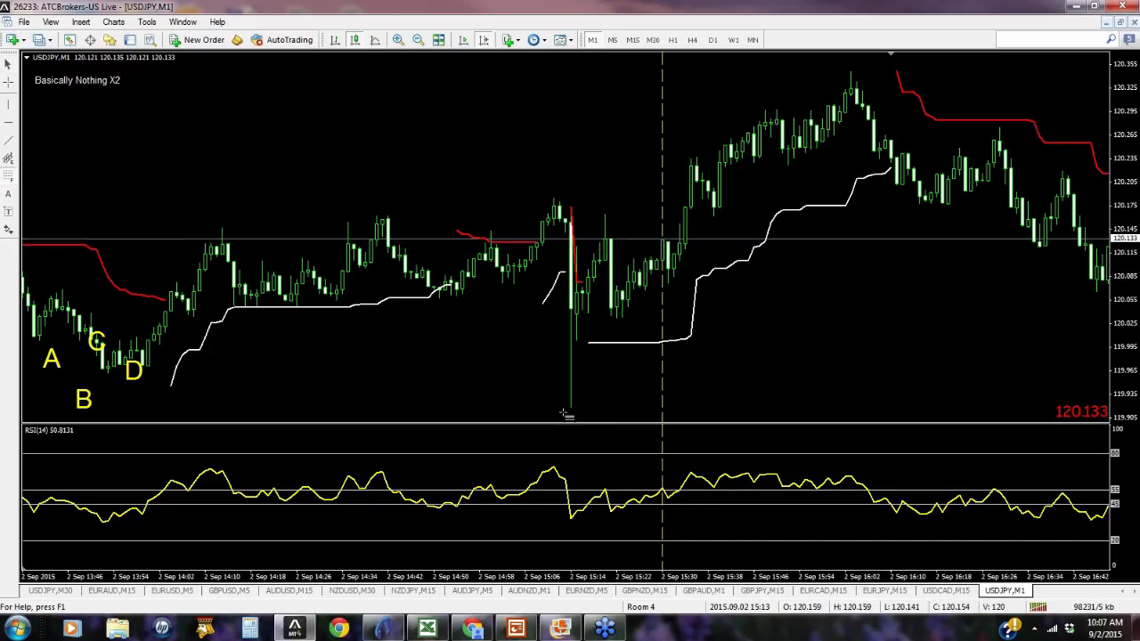
pyautogui.moveTo(567, 408); pyautogui.dragTo(605, 211)
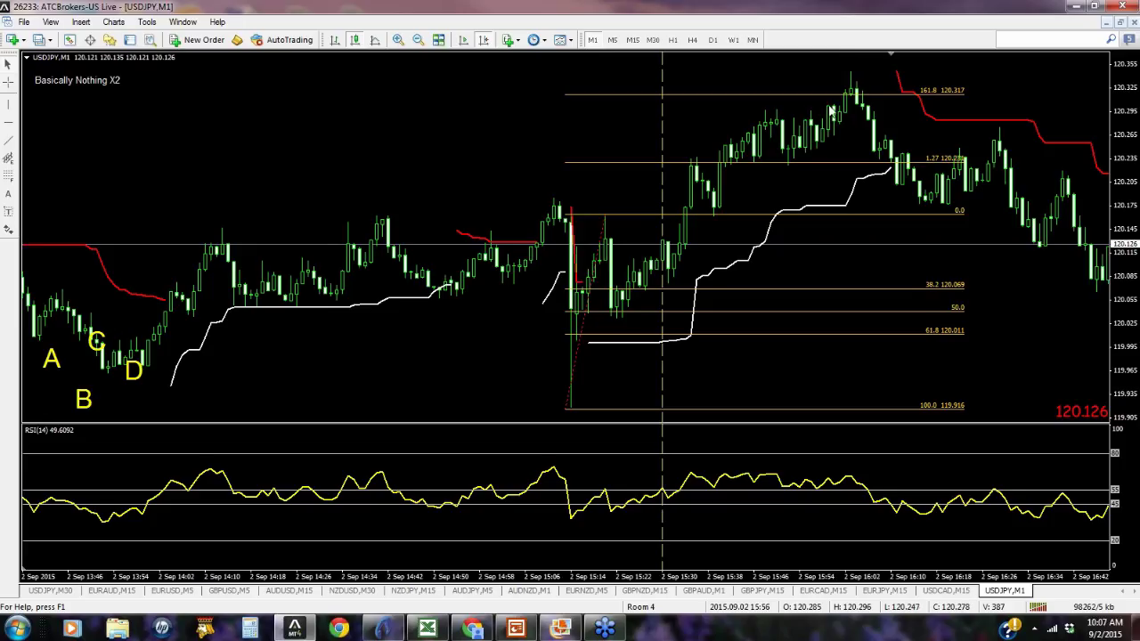
pyautogui.moveTo(949, 125)
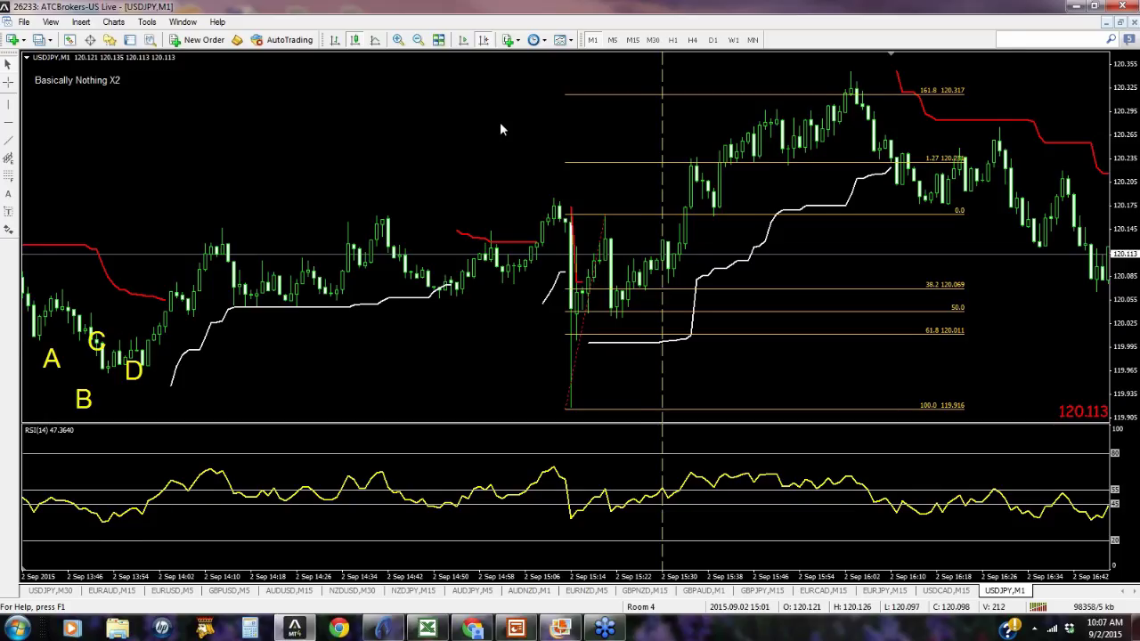
pyautogui.moveTo(500, 122); pyautogui.dragTo(120, 133)
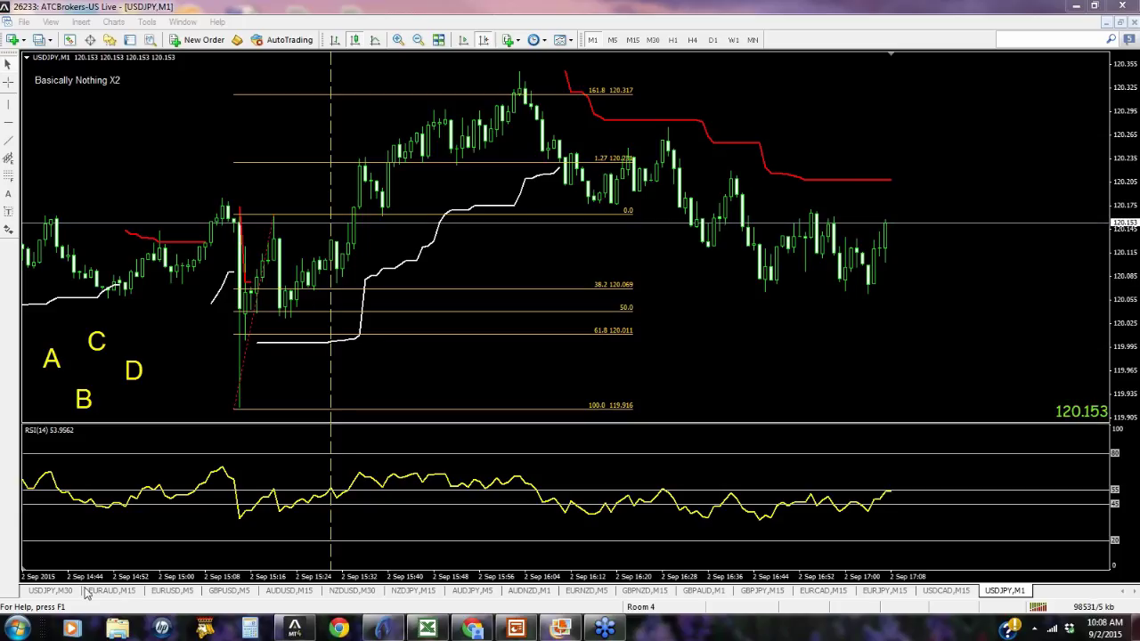
# Open the EURAUD M15 chart and scroll through its earlier bars.
pyautogui.click(126, 593)
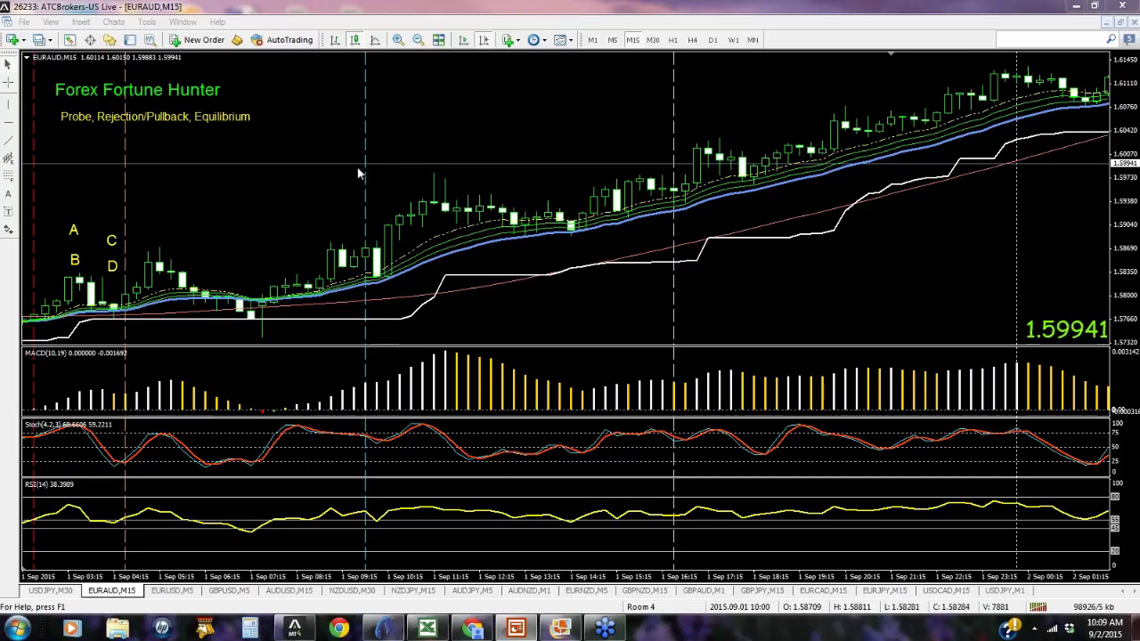
pyautogui.scroll(3, 249, 213)
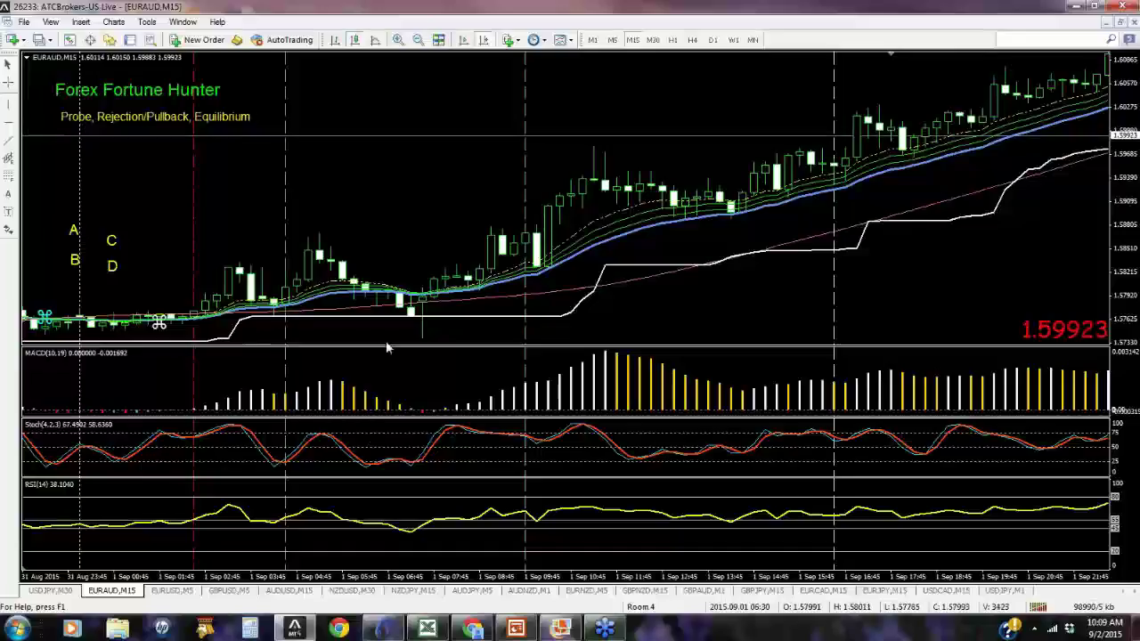
pyautogui.scroll(-5, 247, 187)
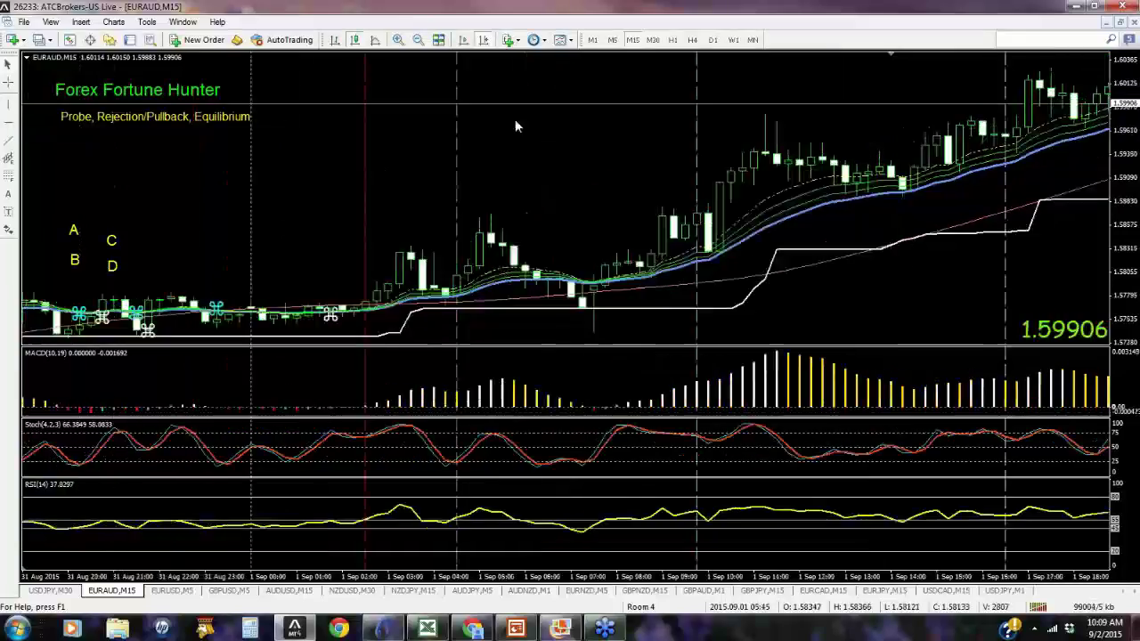
# Delete SessionTimes_V1.1 from the EURAUD M15 chart's Indicators List and close the list.
pyautogui.rightClick(515, 119)
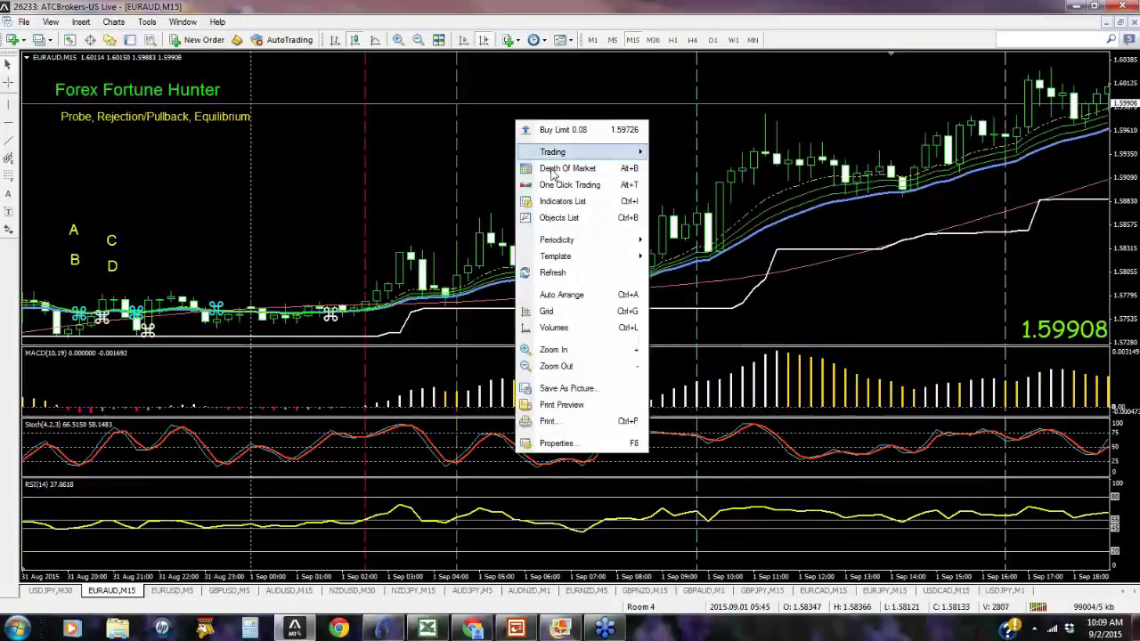
pyautogui.click(554, 202)
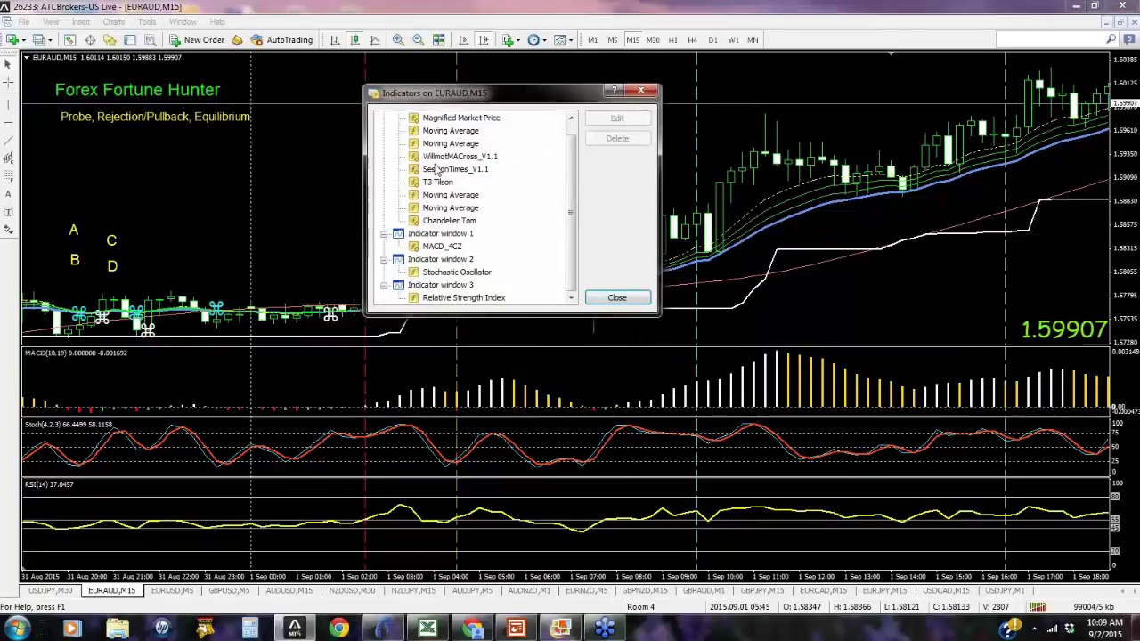
pyautogui.click(455, 168)
pyautogui.click(617, 139)
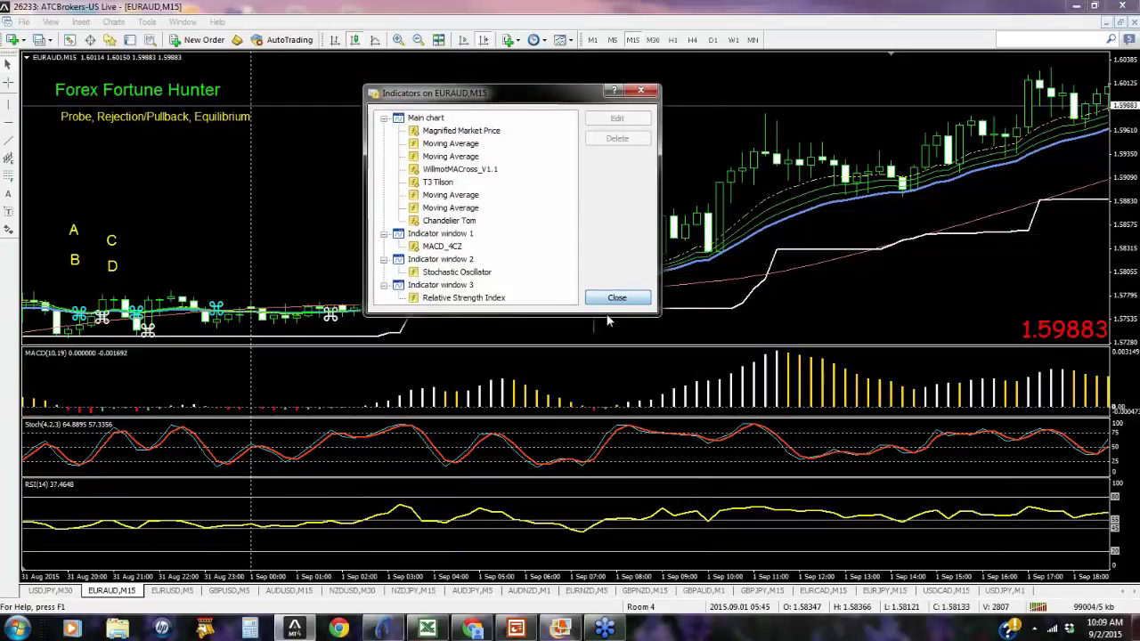
pyautogui.click(617, 297)
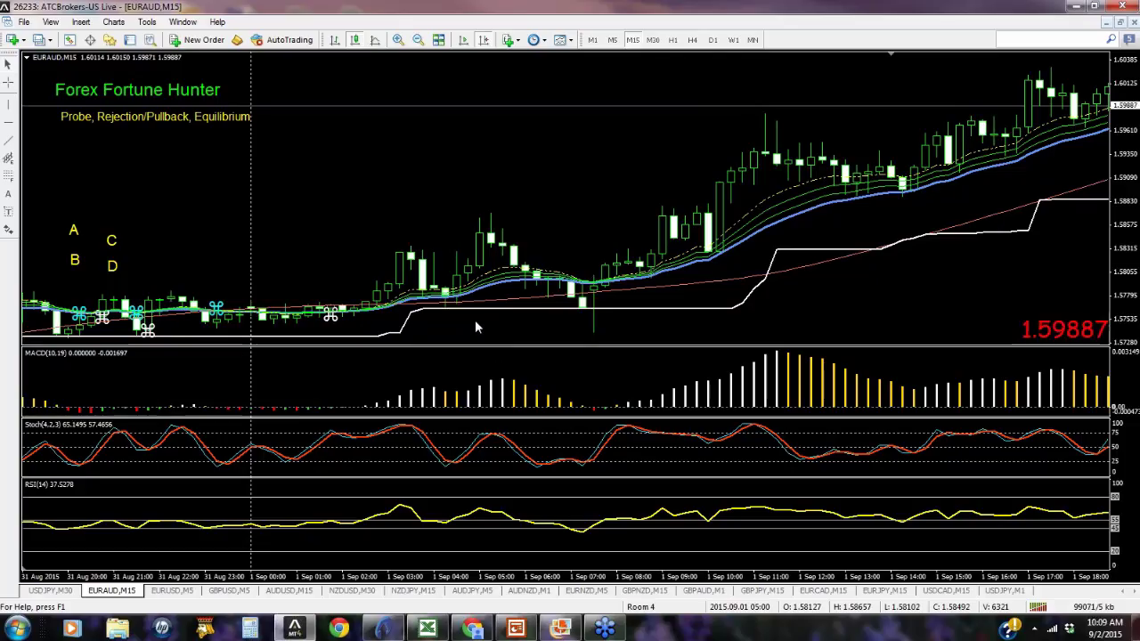
pyautogui.click(8, 103)
pyautogui.moveTo(369, 142); pyautogui.dragTo(412, 154)
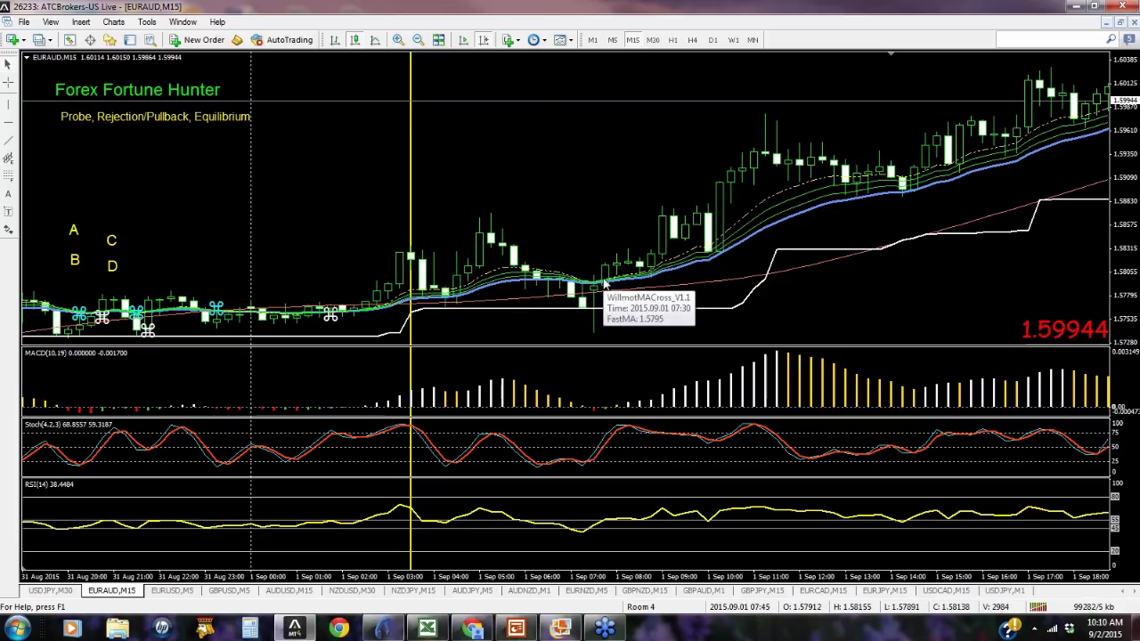
pyautogui.click(8, 82)
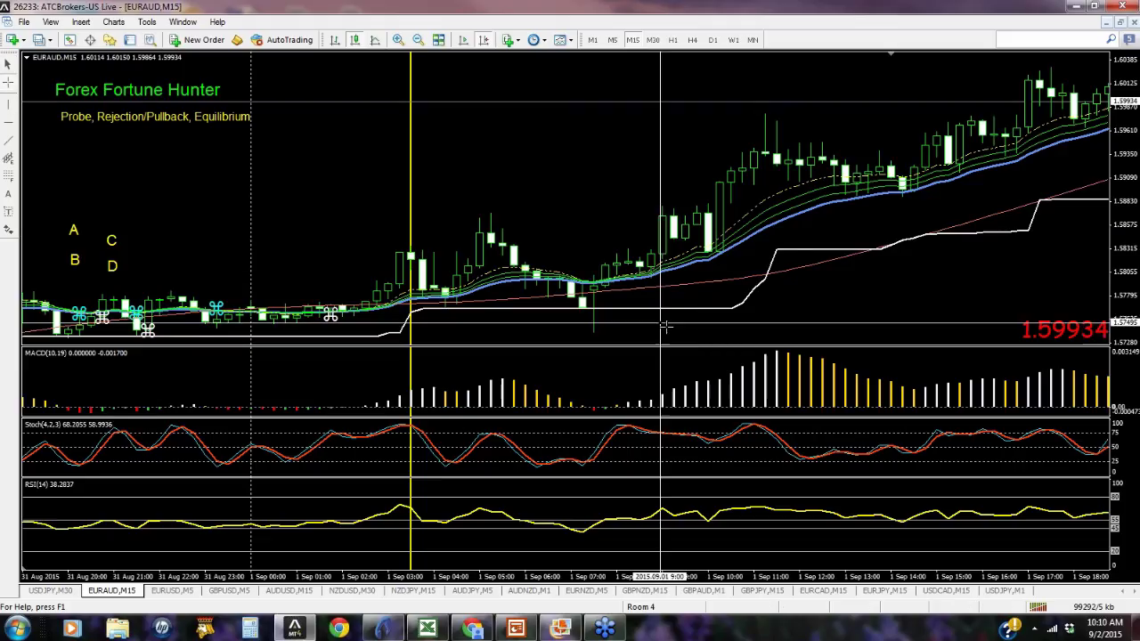
pyautogui.moveTo(606, 265); pyautogui.dragTo(844, 280)
pyautogui.rightClick(654, 276)
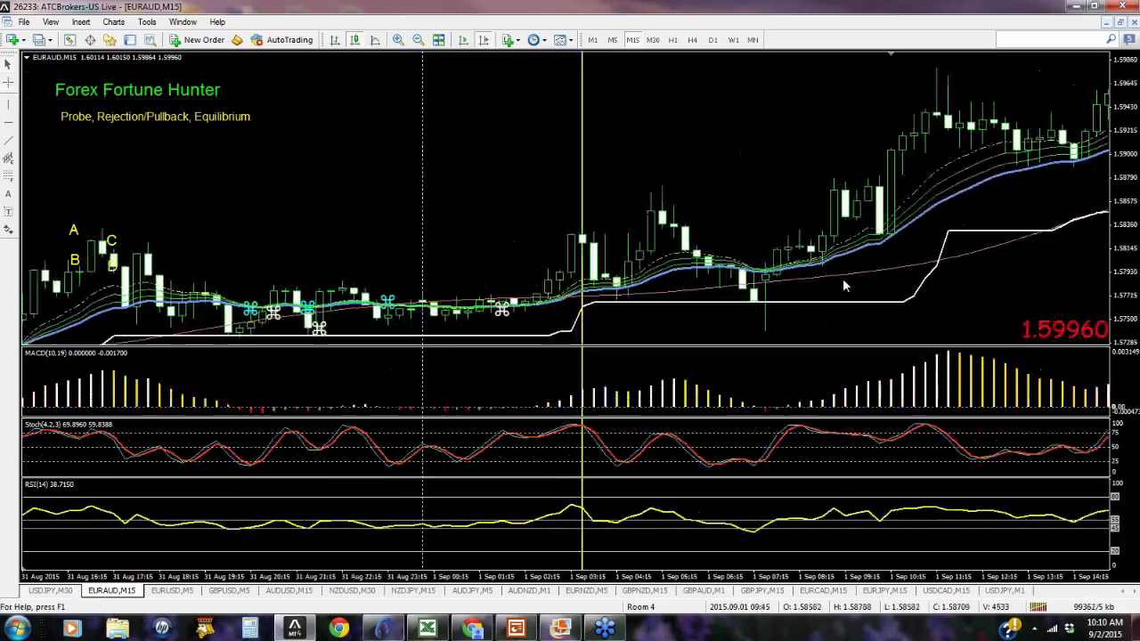
pyautogui.click(8, 83)
pyautogui.moveTo(776, 249); pyautogui.dragTo(926, 68)
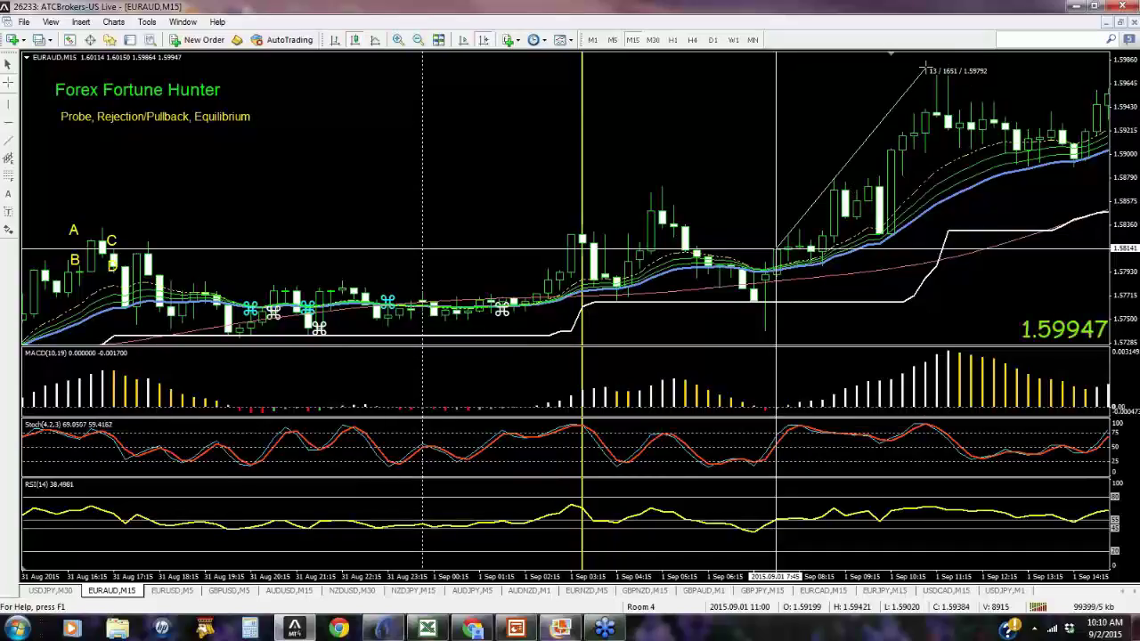
pyautogui.moveTo(926, 71); pyautogui.dragTo(928, 73)
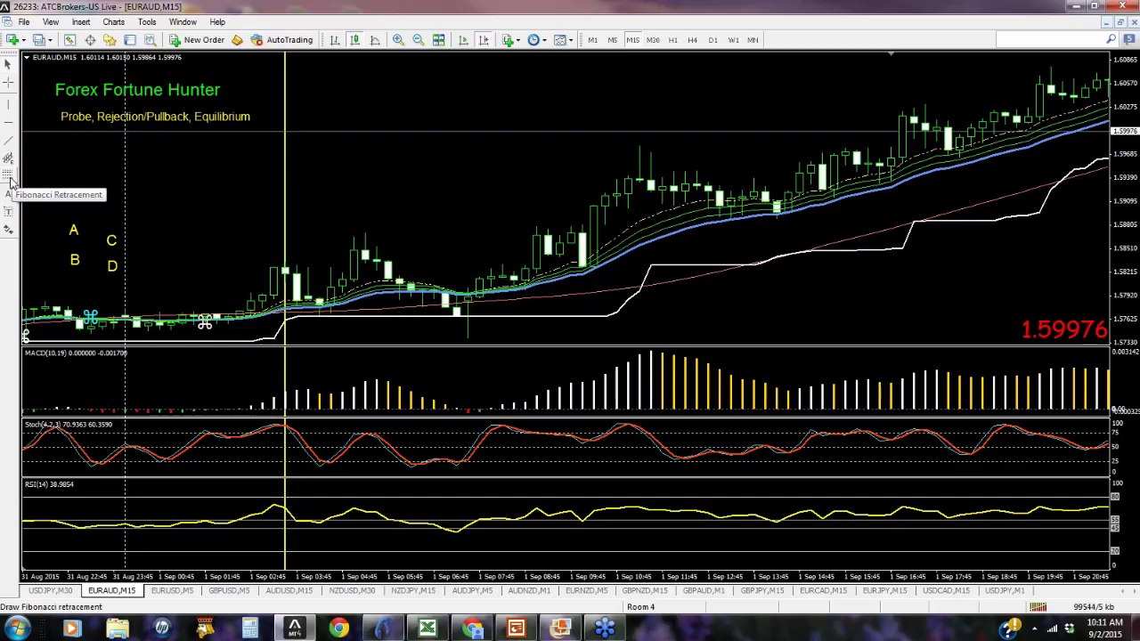
# Draw a Fibonacci retracement up from the EURAUD swing low, enable chart shift, and dismiss the USD/CAD alert.
pyautogui.click(11, 182)
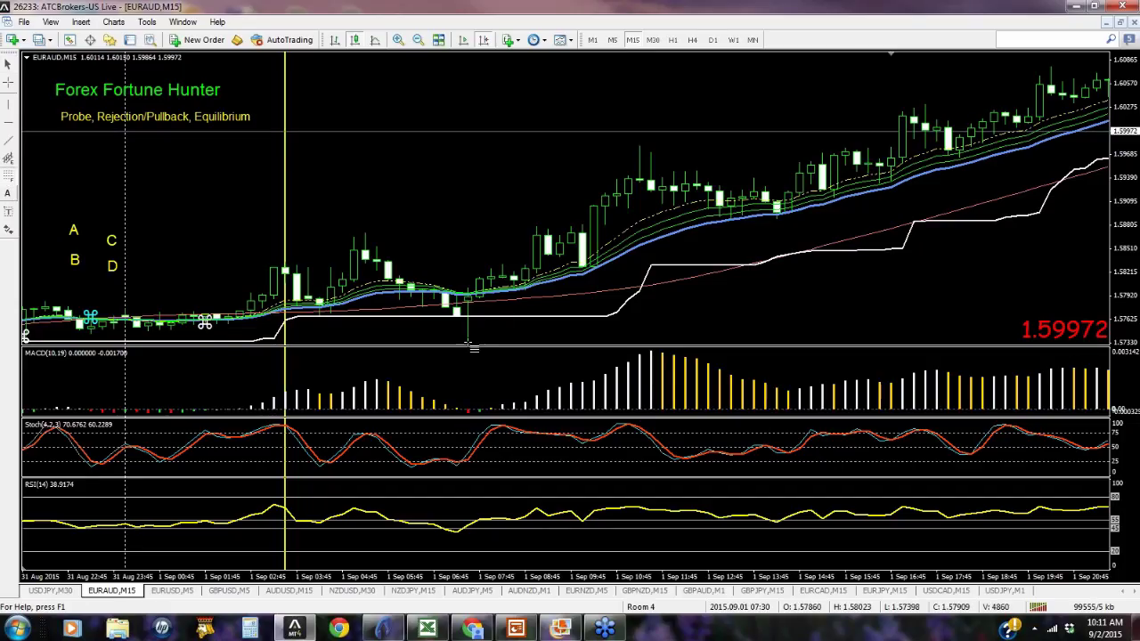
pyautogui.moveTo(468, 337); pyautogui.dragTo(639, 145)
pyautogui.scroll(-5, 925, 301)
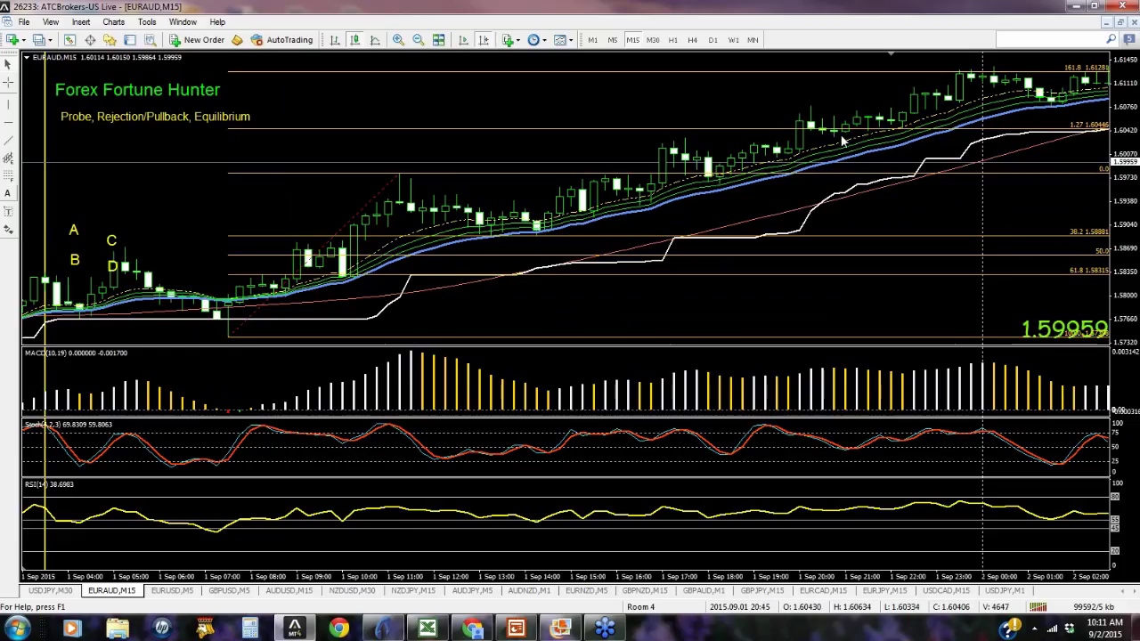
pyautogui.scroll(-8, 1047, 226)
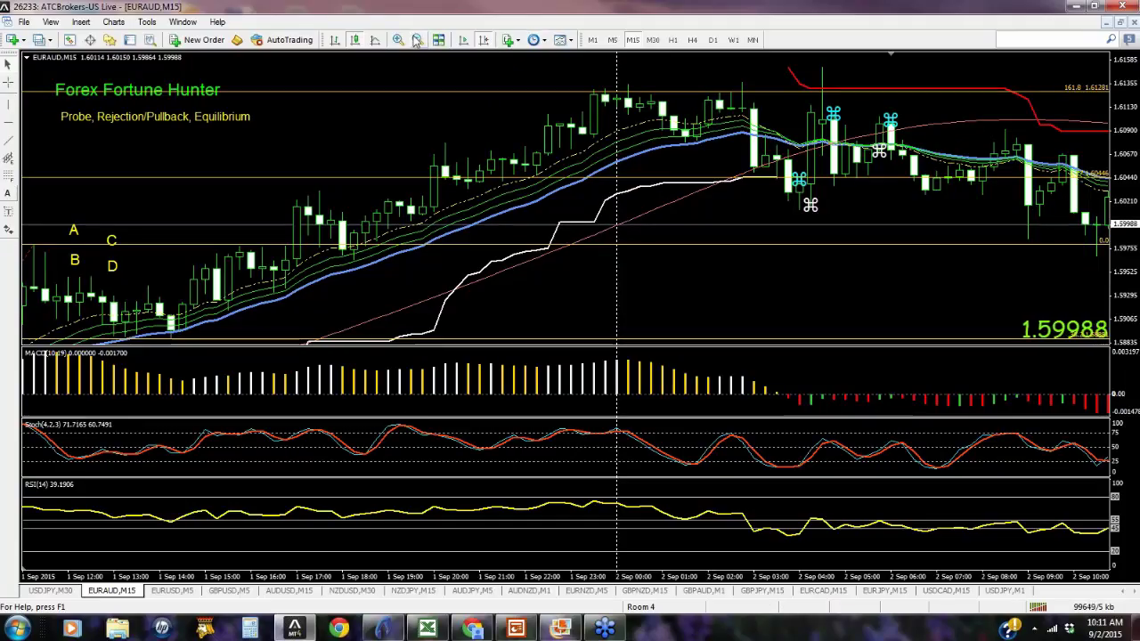
pyautogui.click(486, 41)
pyautogui.click(366, 261)
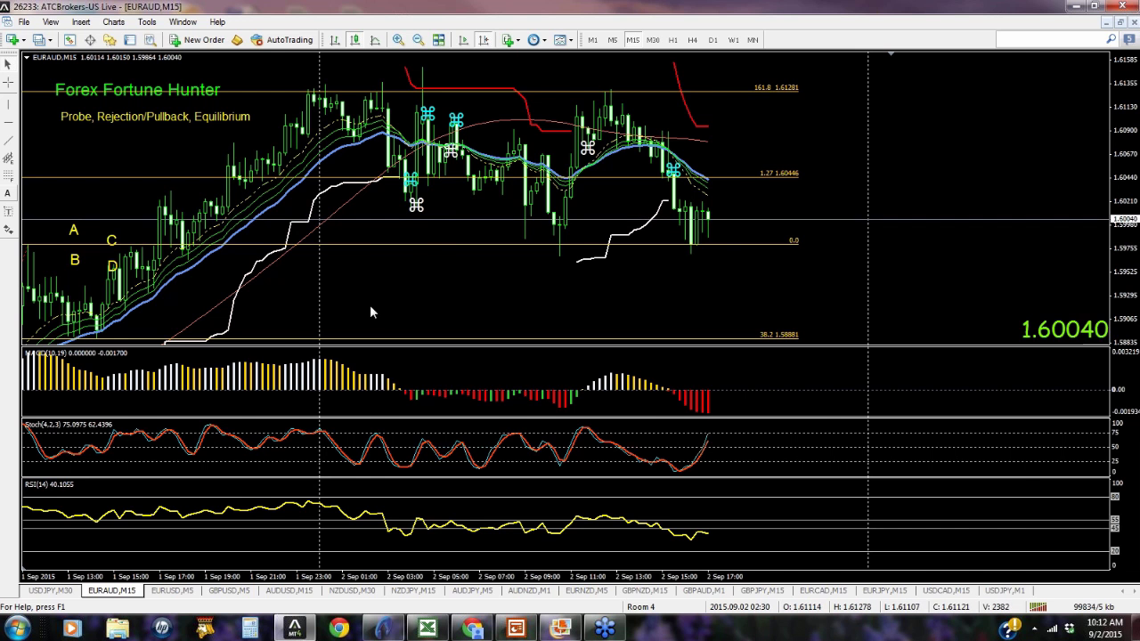
# Move the Fibonacci anchors to the recent high and the 1.57398 pullback low.
pyautogui.scroll(5, 370, 305)
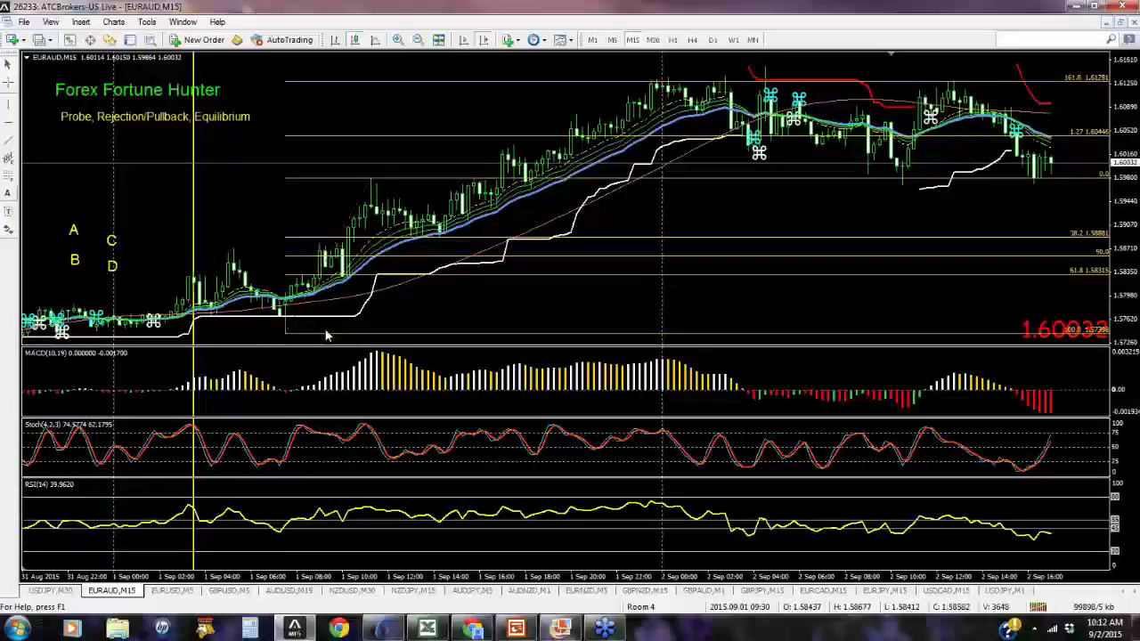
pyautogui.moveTo(731, 134)
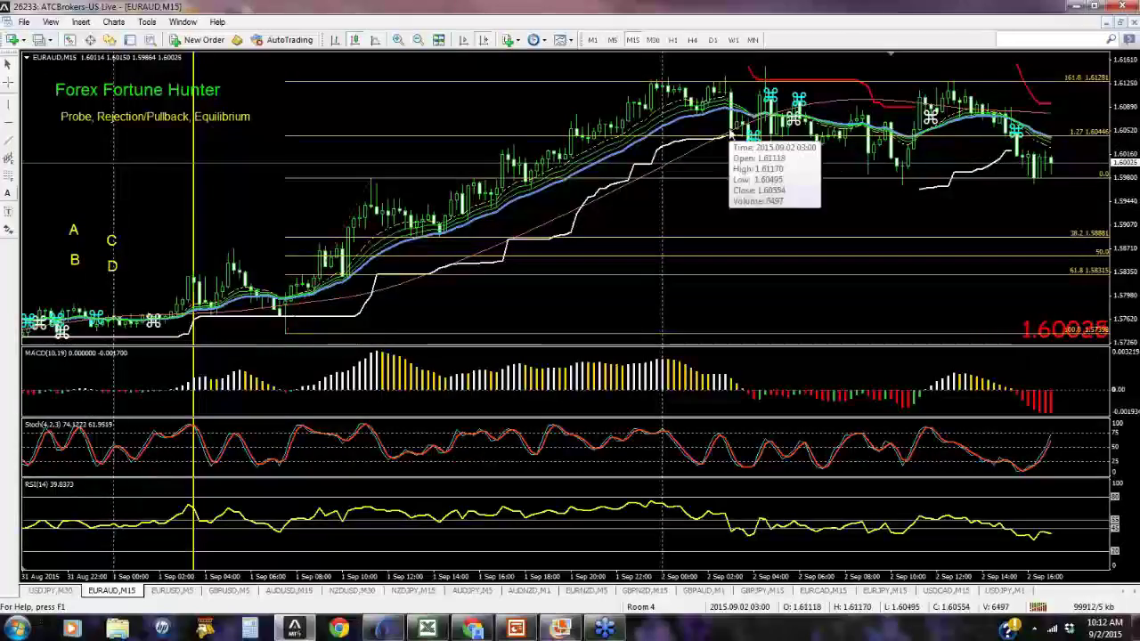
pyautogui.scroll(-2, 799, 211)
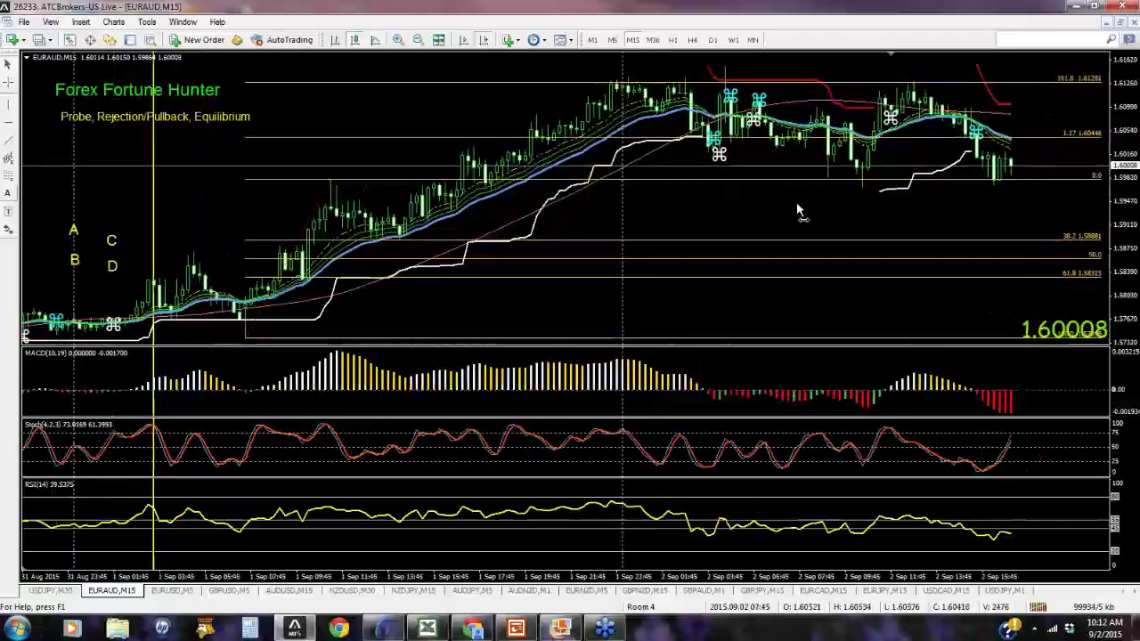
pyautogui.scroll(-2, 798, 211)
pyautogui.moveTo(672, 116)
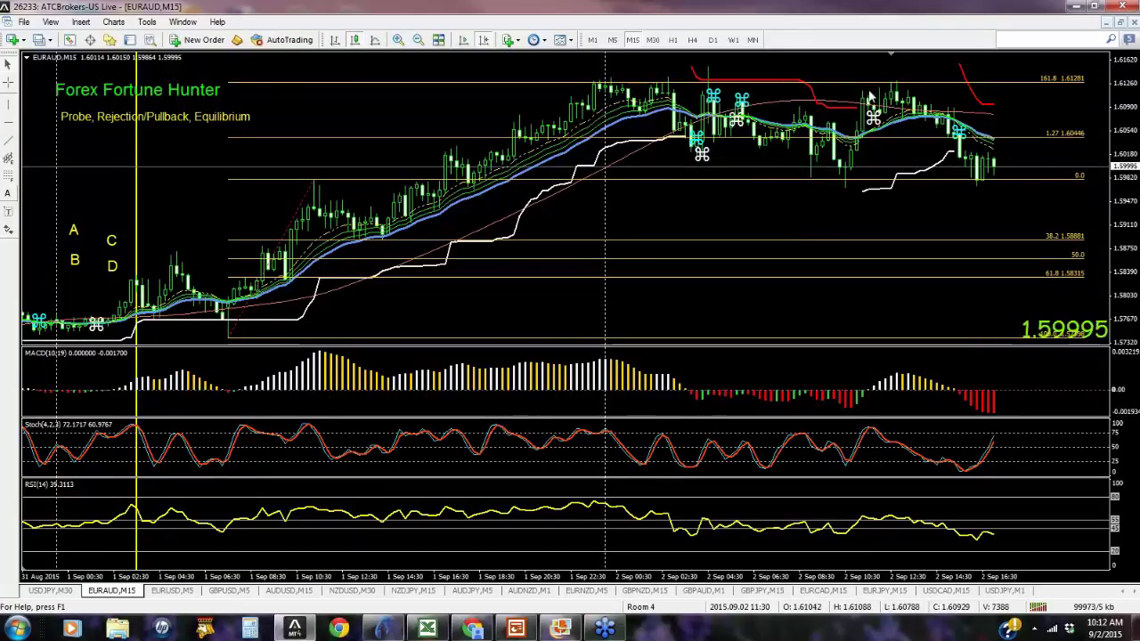
pyautogui.moveTo(1031, 219); pyautogui.dragTo(921, 216)
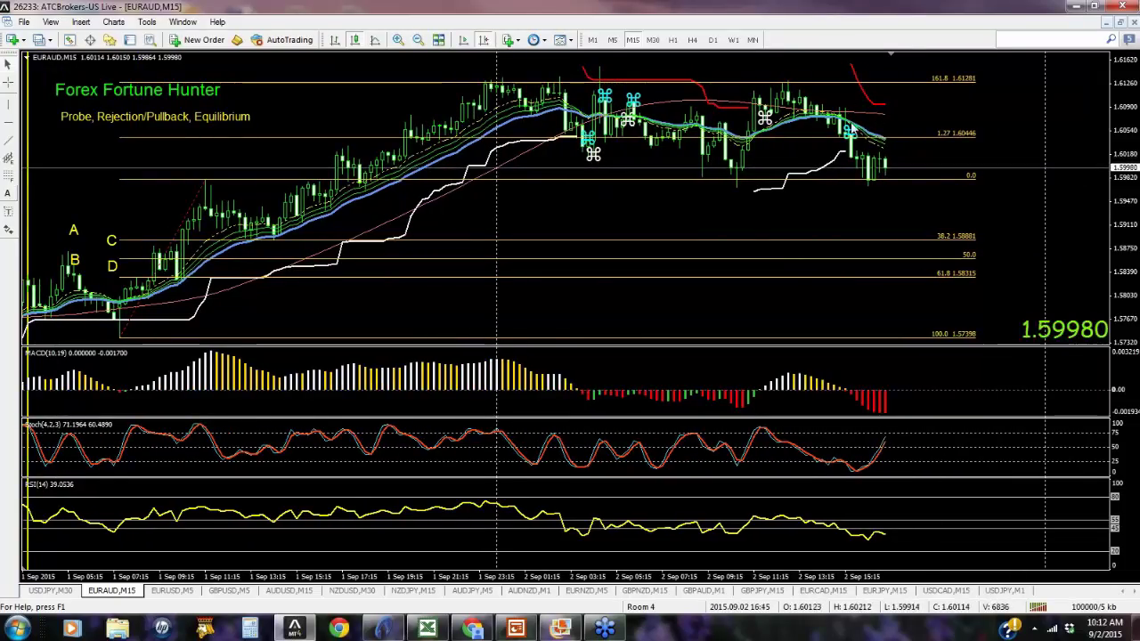
pyautogui.moveTo(887, 147)
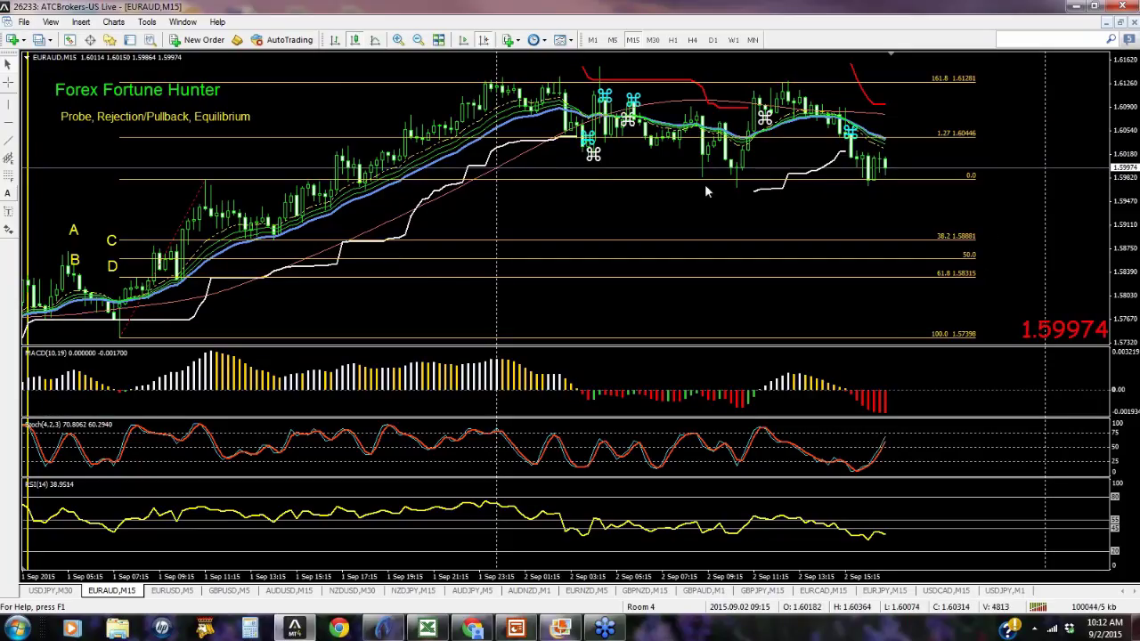
pyautogui.moveTo(262, 228)
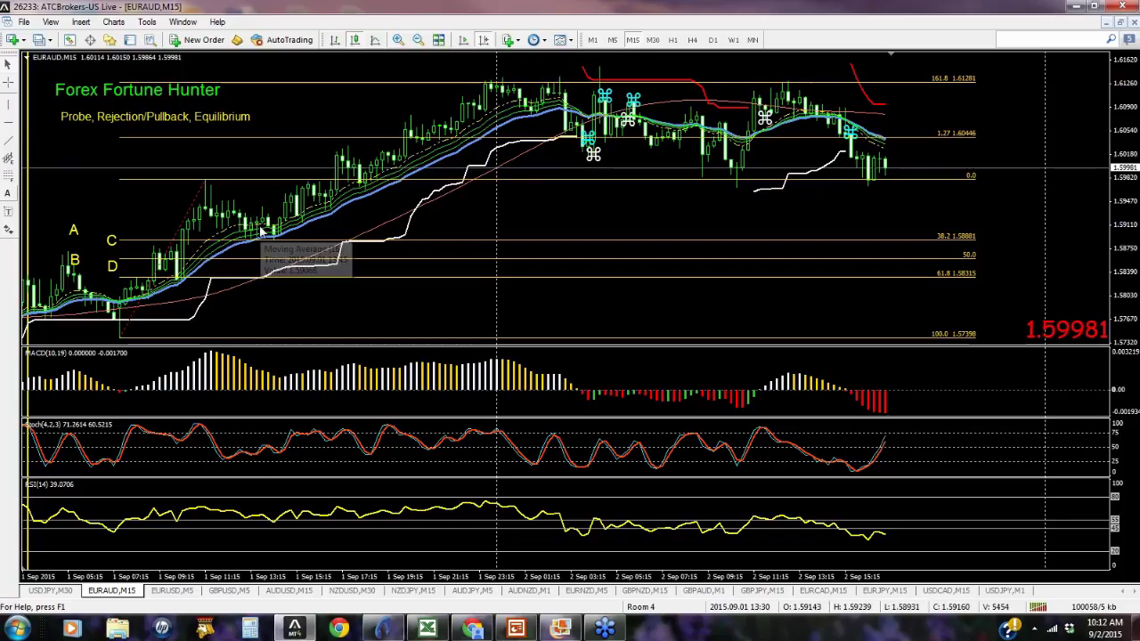
pyautogui.moveTo(331, 151); pyautogui.dragTo(444, 107)
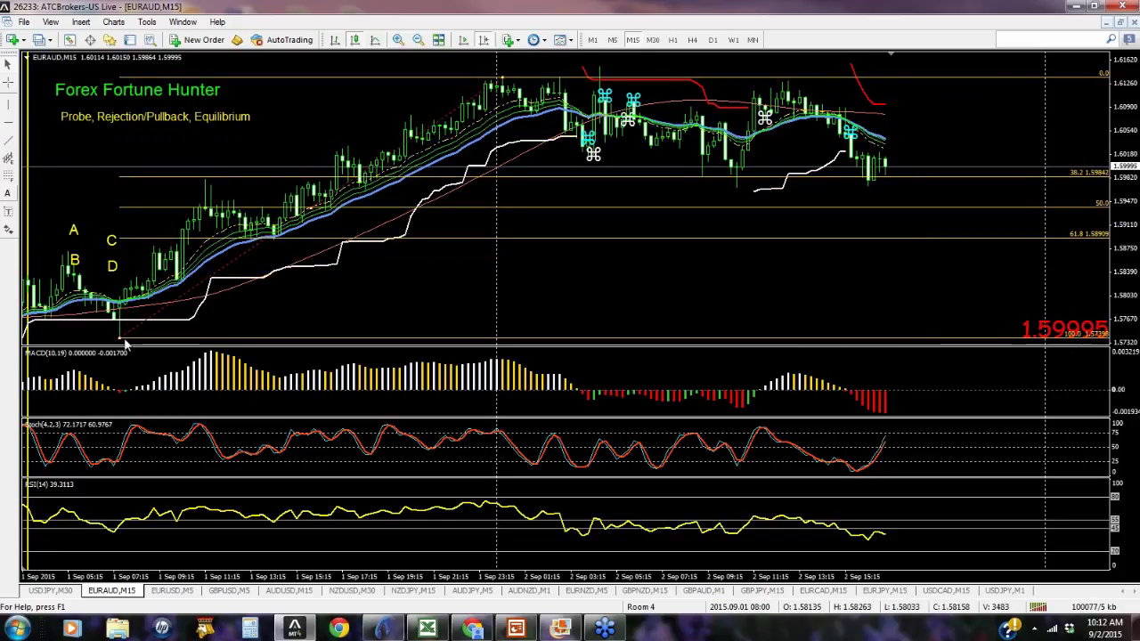
pyautogui.moveTo(136, 332); pyautogui.dragTo(276, 244)
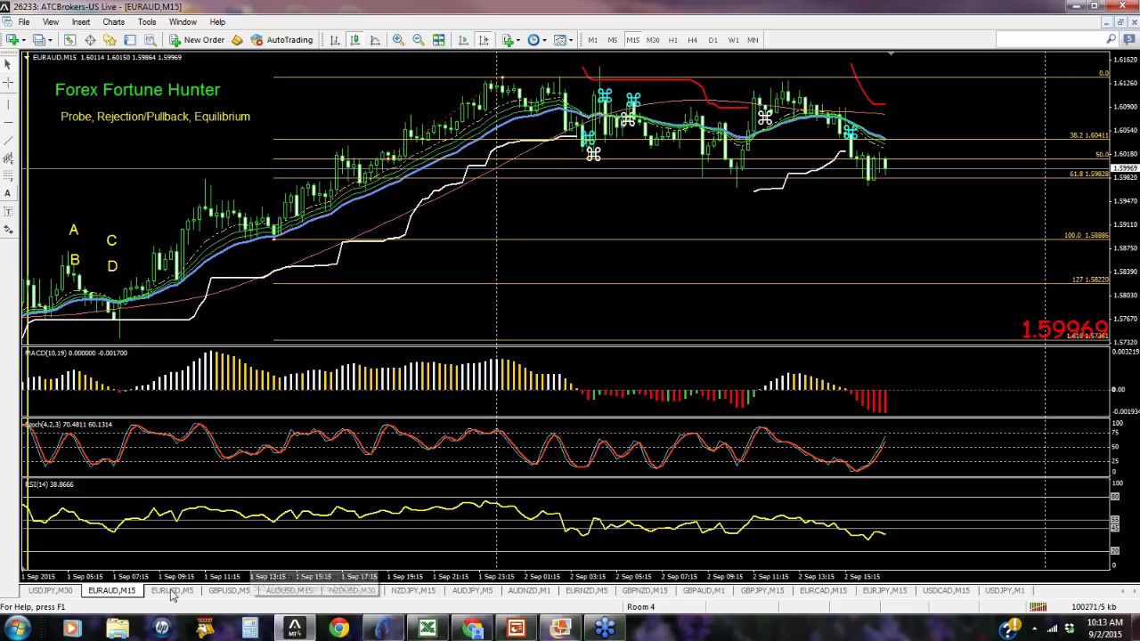
# Switch EURAUD to M5, then delete the ATRStops indicator and the old Fibonacci retracement.
pyautogui.click(611, 40)
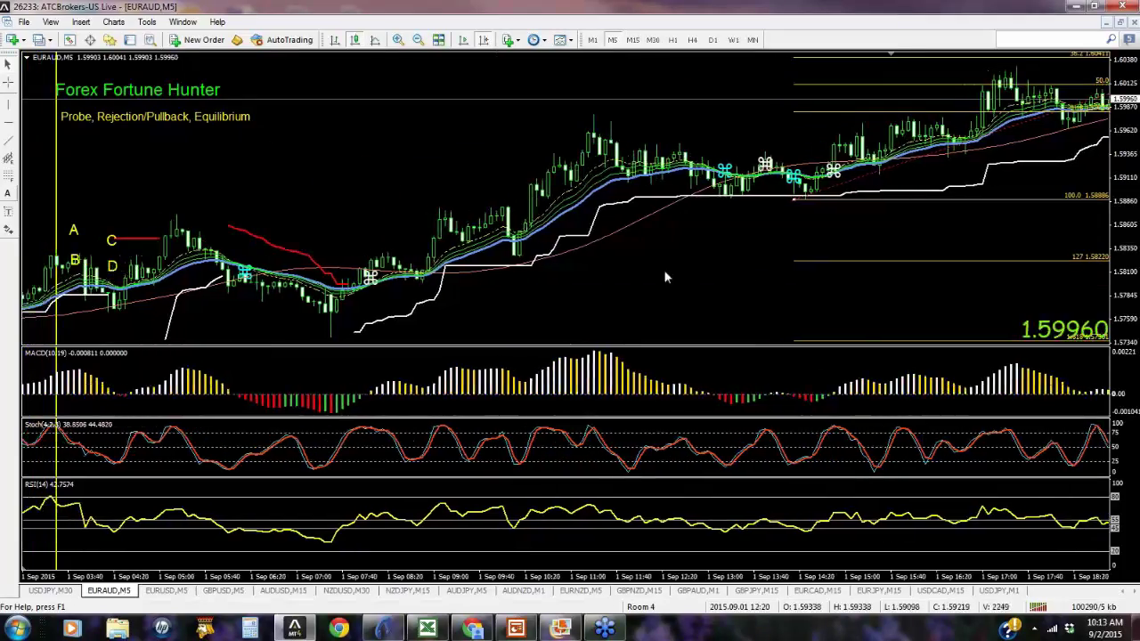
pyautogui.moveTo(735, 281); pyautogui.dragTo(585, 255)
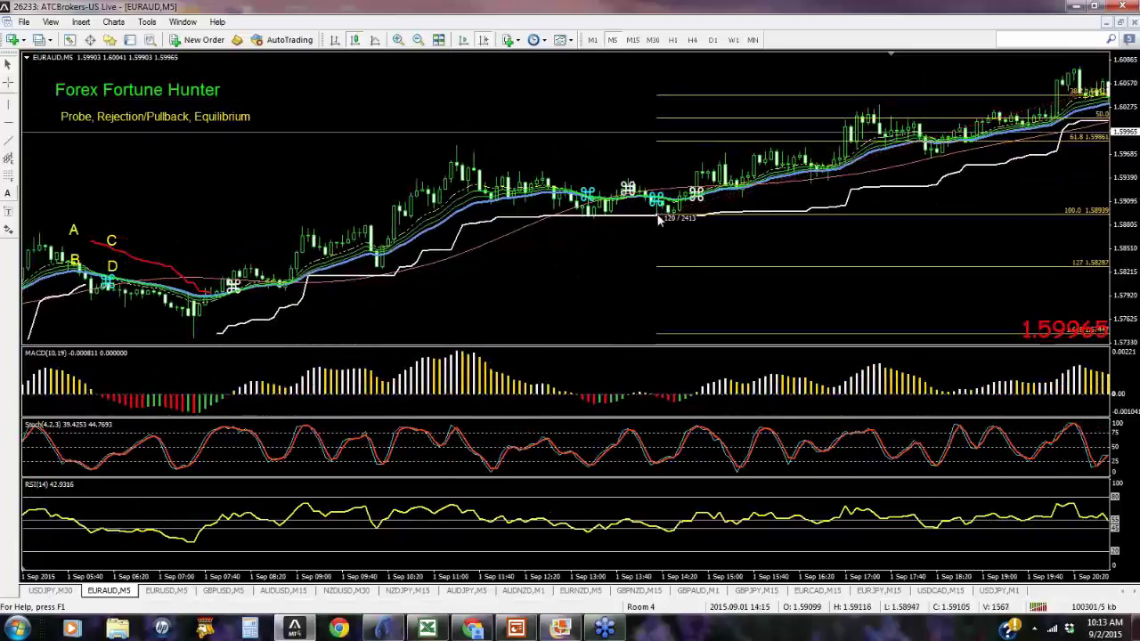
pyautogui.rightClick(658, 216)
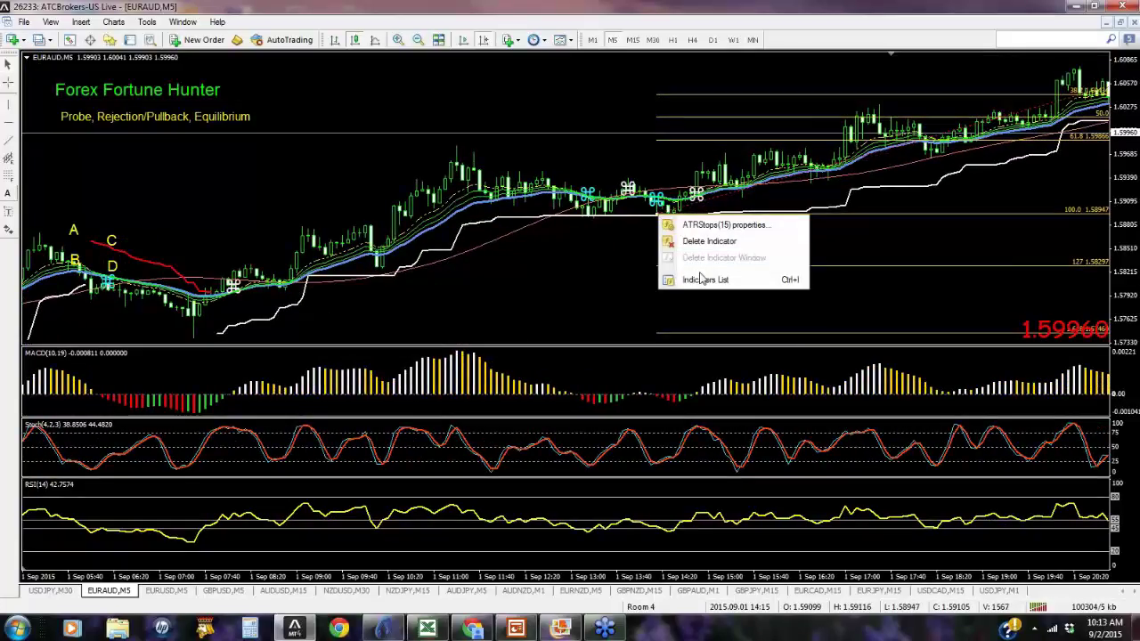
pyautogui.click(705, 240)
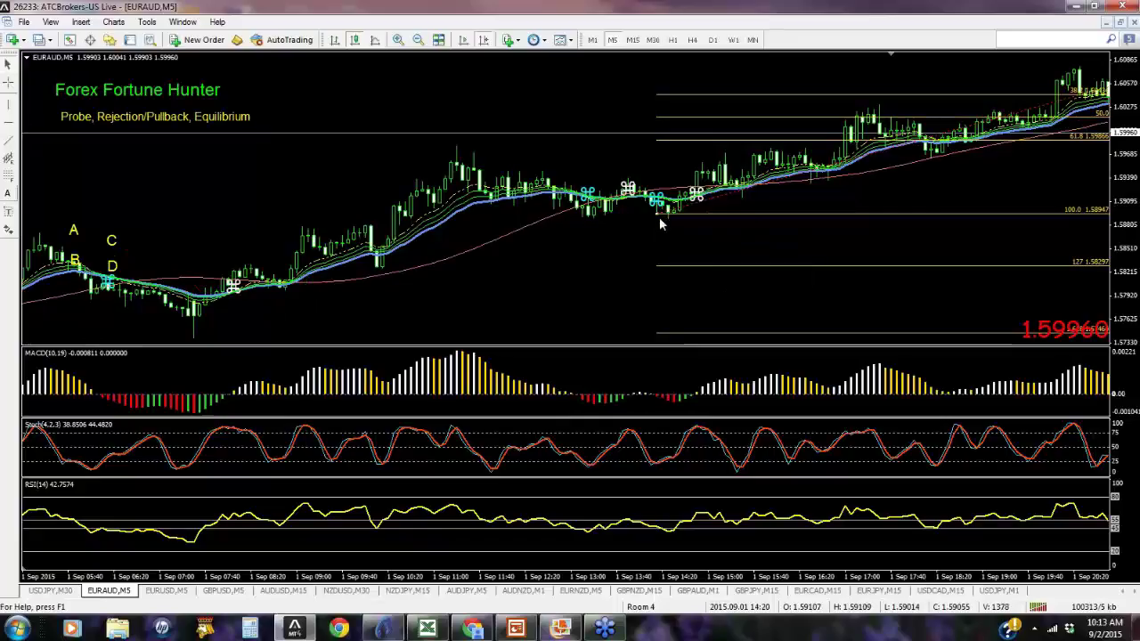
pyautogui.rightClick(666, 223)
pyautogui.click(731, 262)
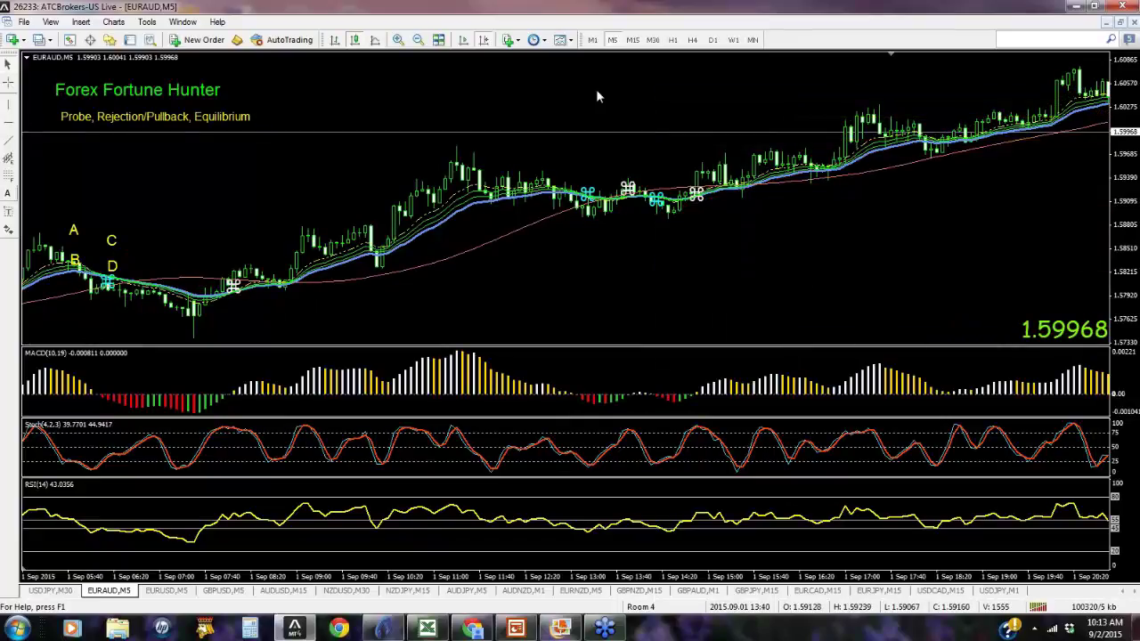
# Apply the '! aa Fortune Hunter' template and draw a new Fibonacci retracement up from the low.
pyautogui.click(560, 39)
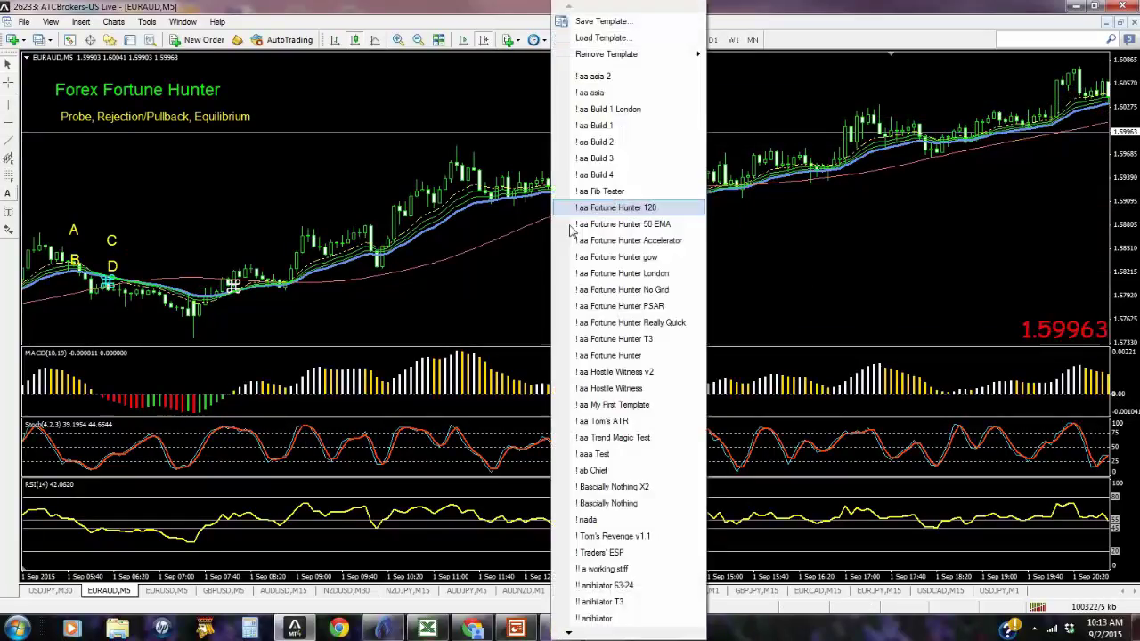
pyautogui.click(602, 356)
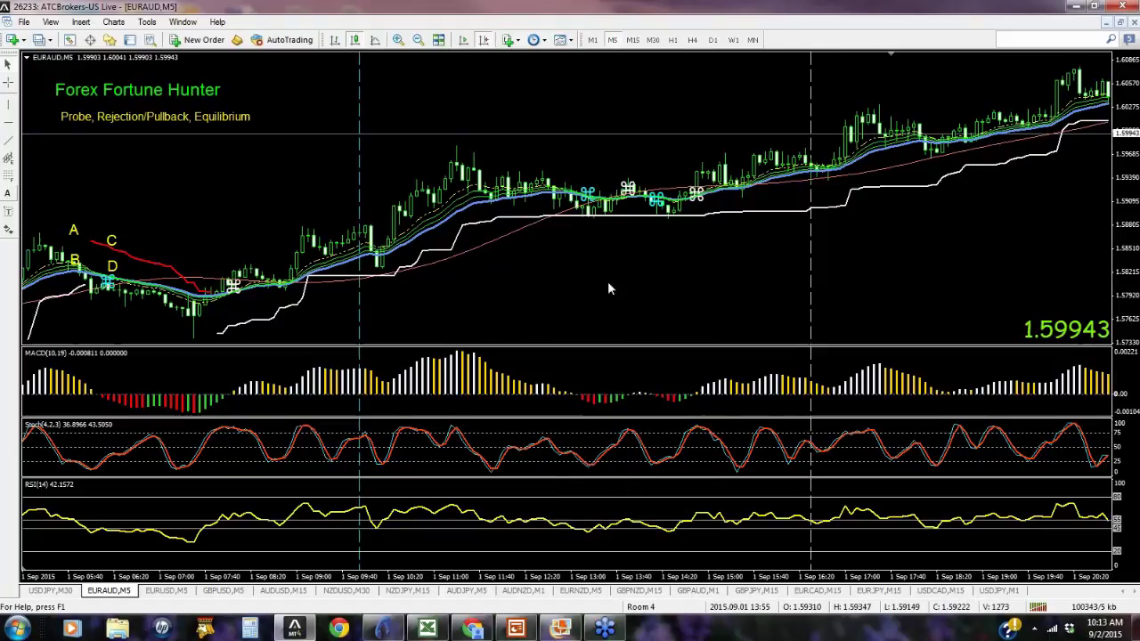
pyautogui.moveTo(234, 173); pyautogui.dragTo(597, 285)
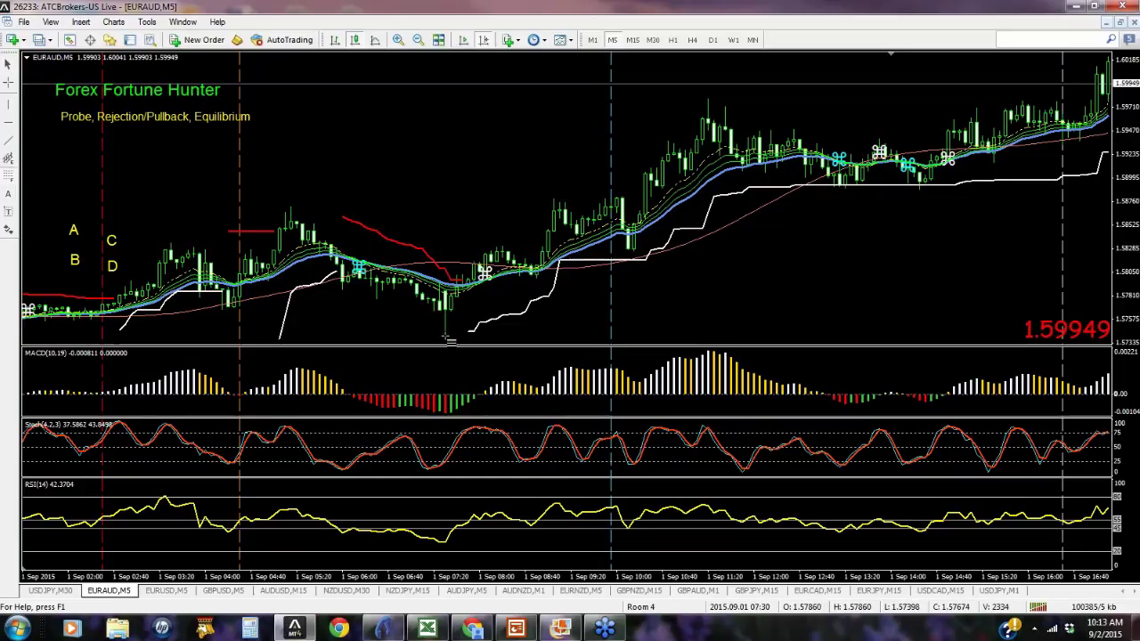
pyautogui.moveTo(448, 337)
pyautogui.mouseDown()
pyautogui.moveTo(624, 267)
pyautogui.moveTo(647, 274)
pyautogui.mouseUp()
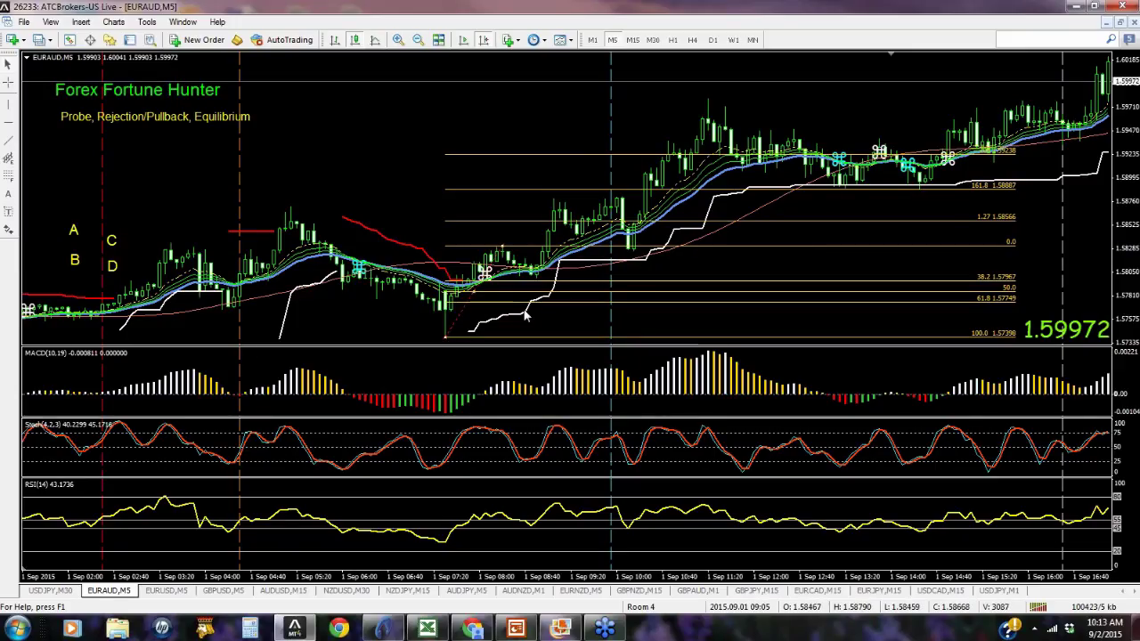
# Delete the Fibonacci retracement and pan to the latest bars at the live price.
pyautogui.rightClick(446, 335)
pyautogui.click(481, 382)
pyautogui.moveTo(885, 257); pyautogui.dragTo(193, 201)
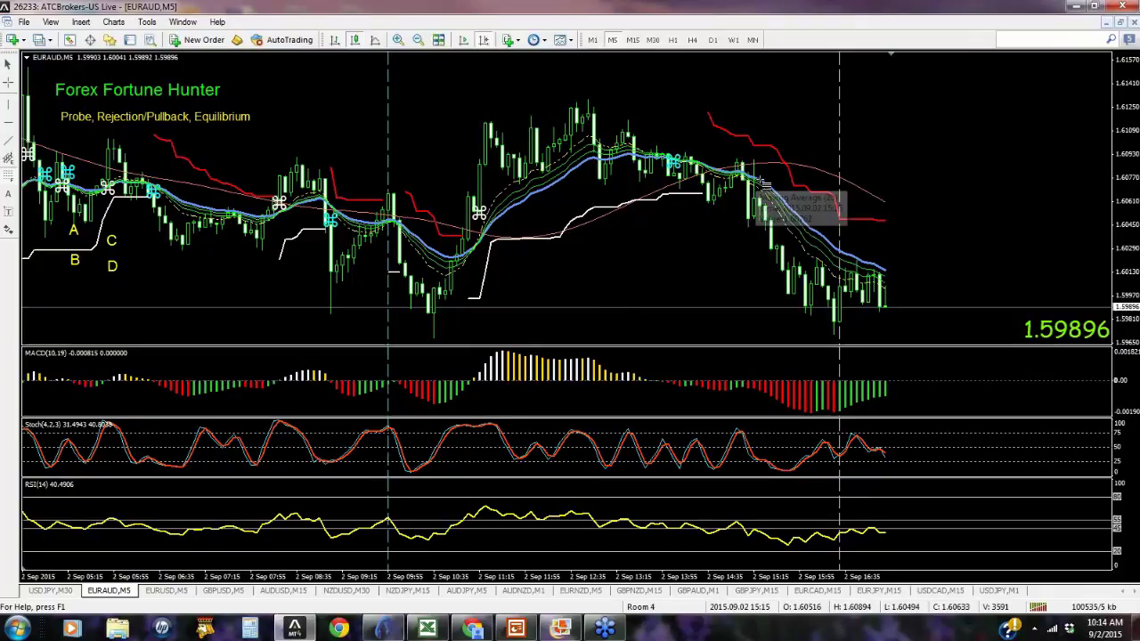
# Draw a Fibonacci over the latest EURAUD M5 downswing and move its upper anchor onto the swing high.
pyautogui.moveTo(764, 212)
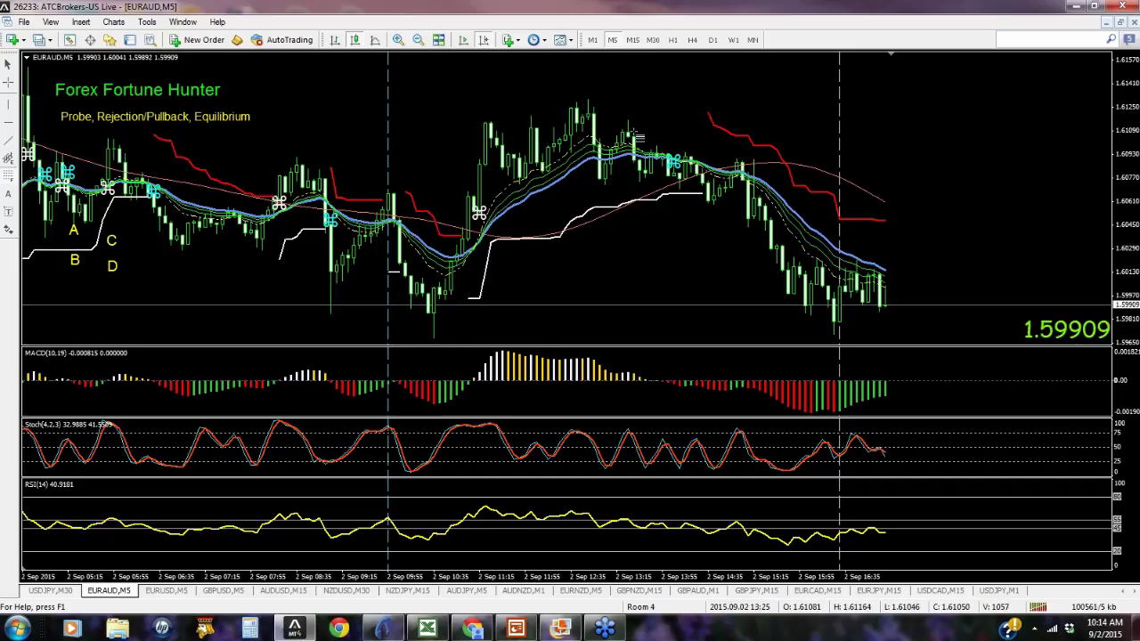
pyautogui.moveTo(628, 117); pyautogui.dragTo(708, 201)
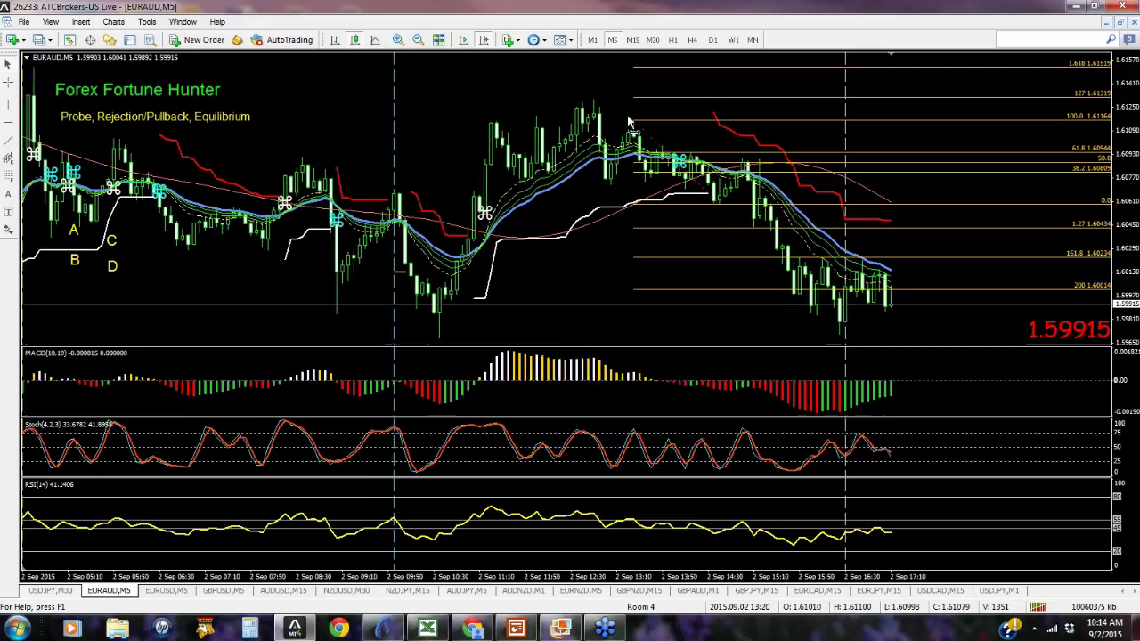
pyautogui.moveTo(630, 124); pyautogui.dragTo(588, 100)
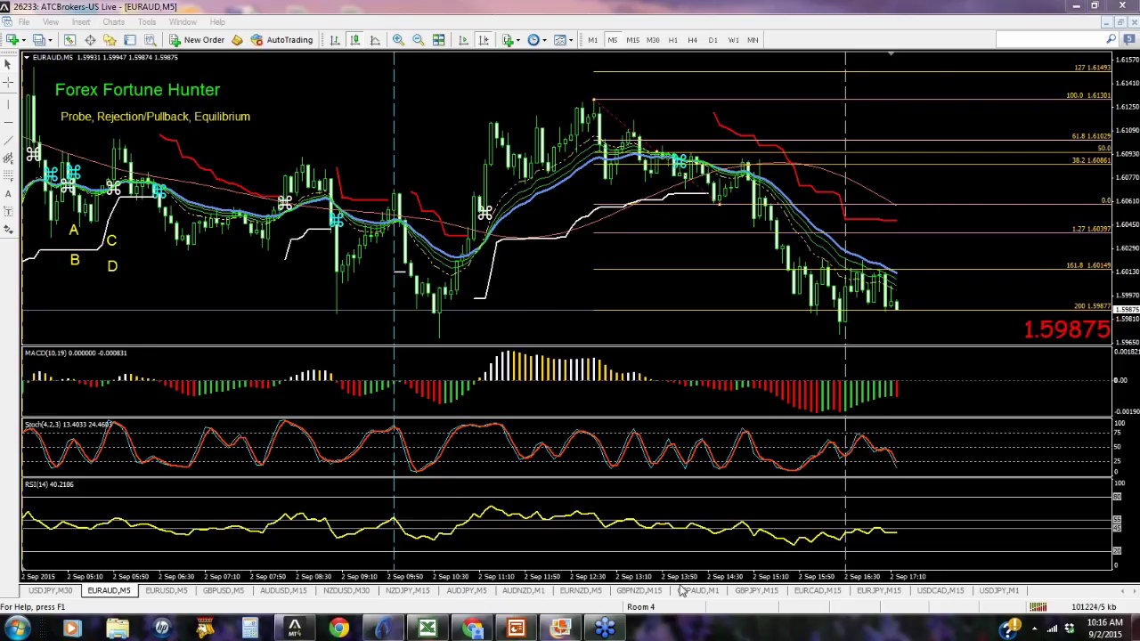
# Switch to the AUDNZD M1 chart and pan to the most recent bars.
pyautogui.click(522, 592)
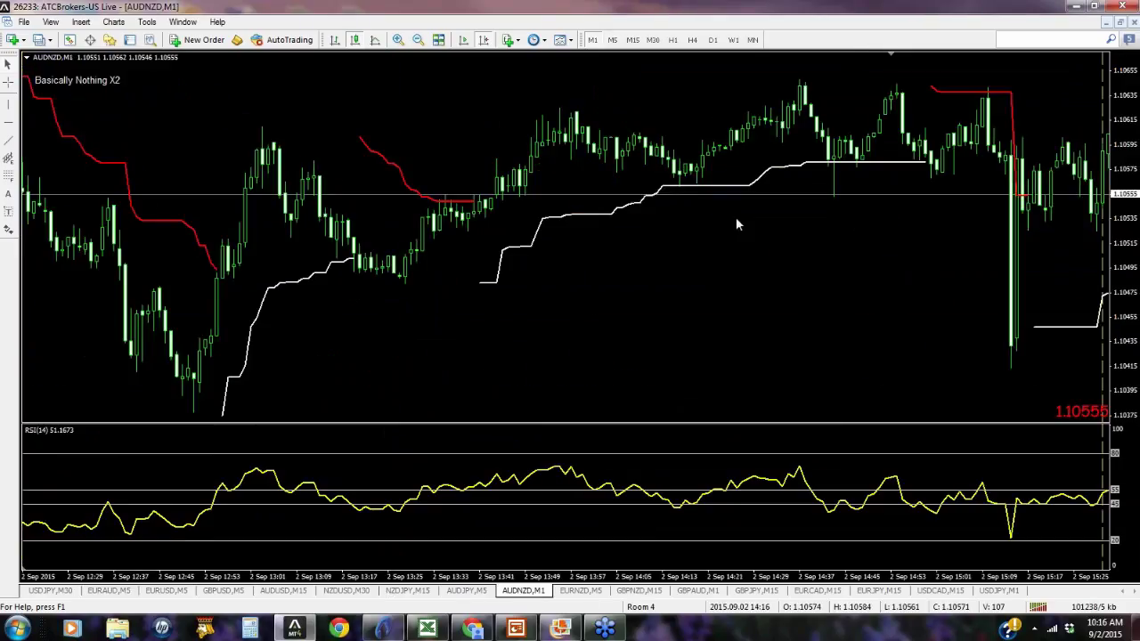
pyautogui.moveTo(921, 213); pyautogui.dragTo(700, 265)
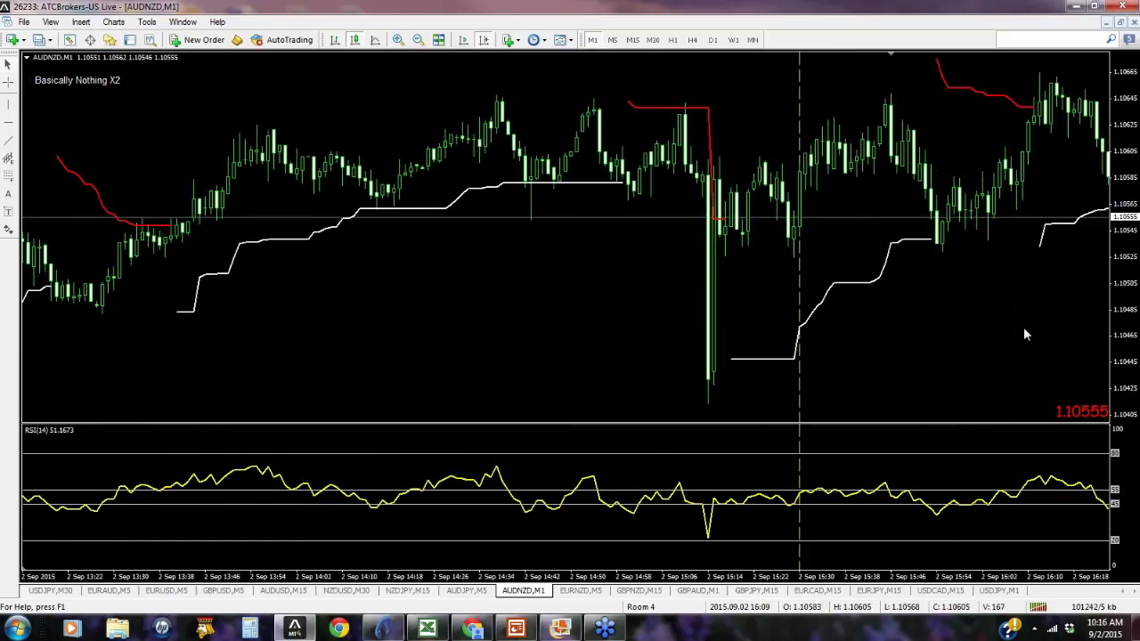
pyautogui.moveTo(1024, 329); pyautogui.dragTo(348, 122)
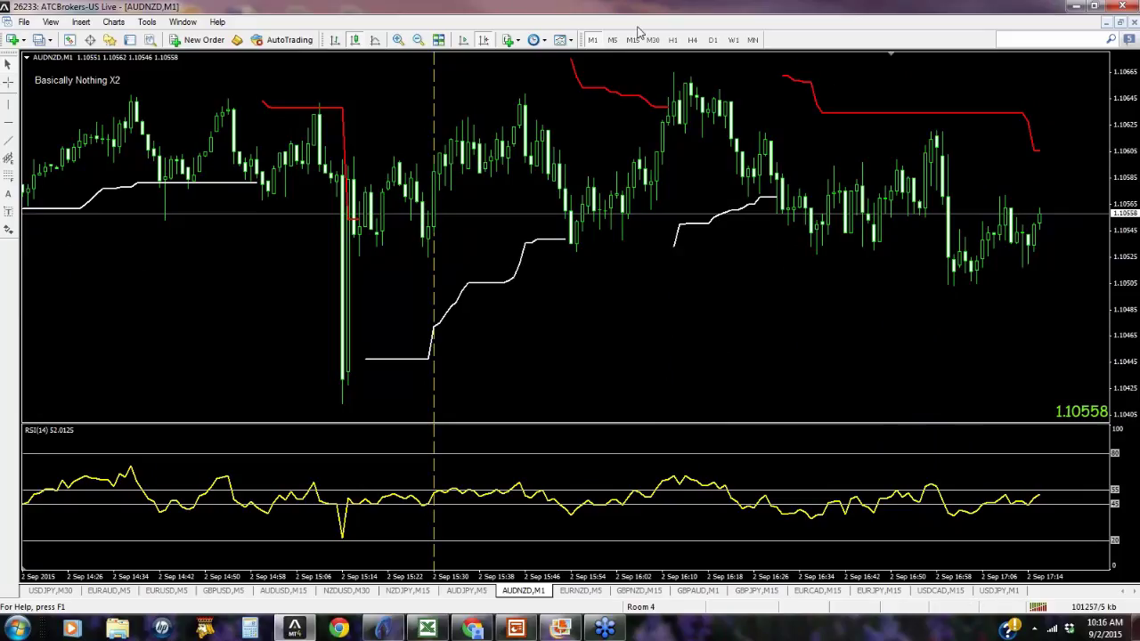
# Draw a Fibonacci retracement down from the swing high at 1.10665 and show the saved templates list.
pyautogui.scroll(-5, 892, 287)
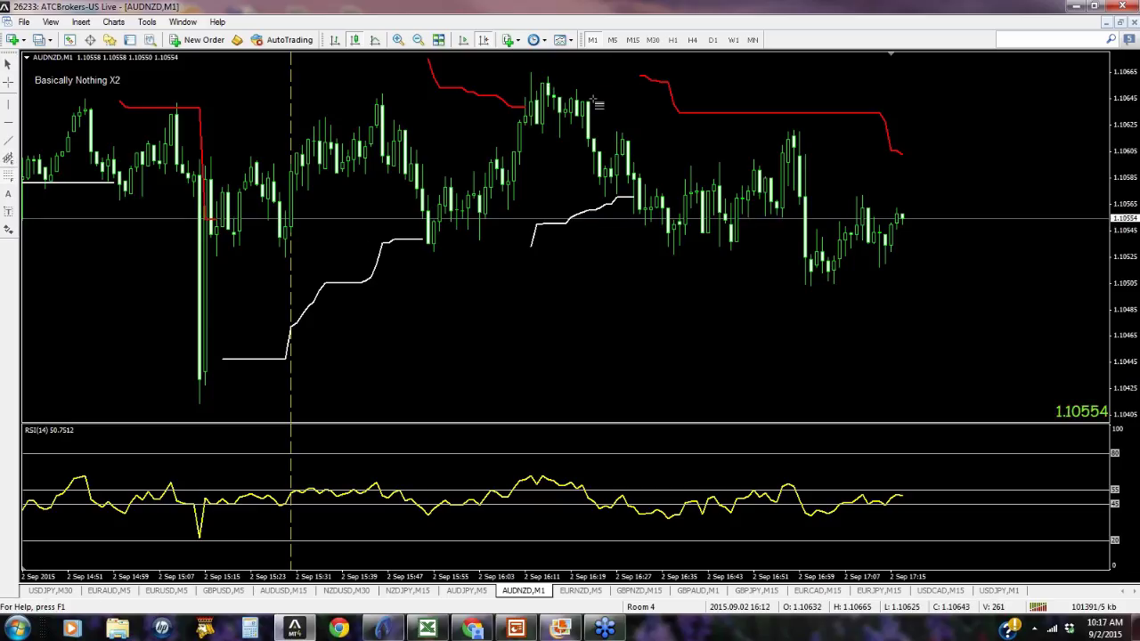
pyautogui.moveTo(531, 72); pyautogui.dragTo(673, 261)
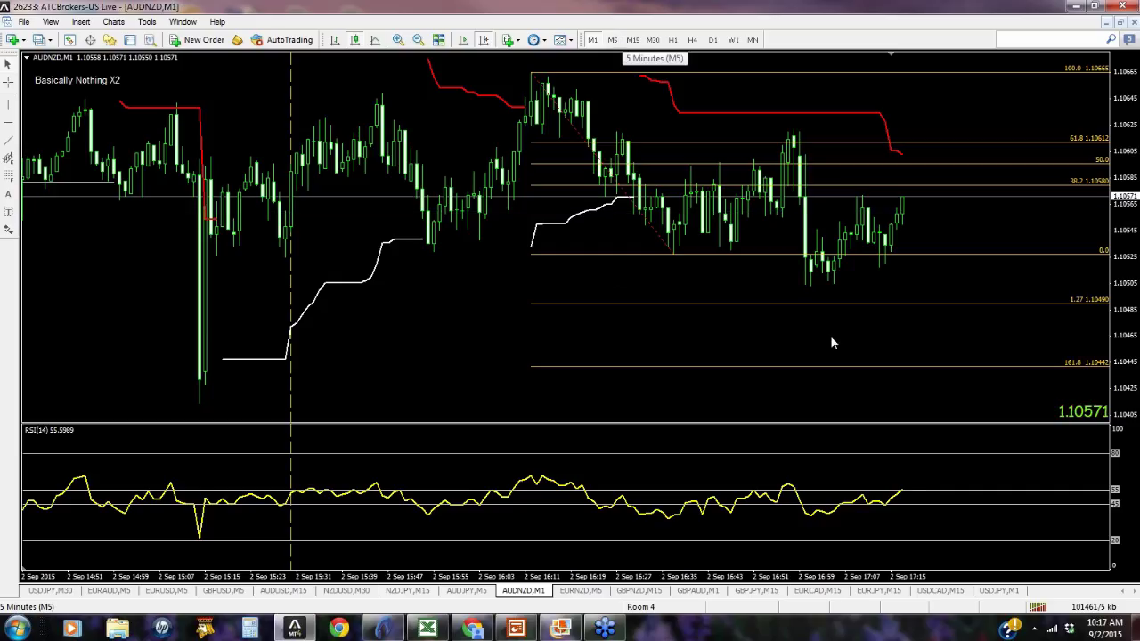
pyautogui.click(562, 40)
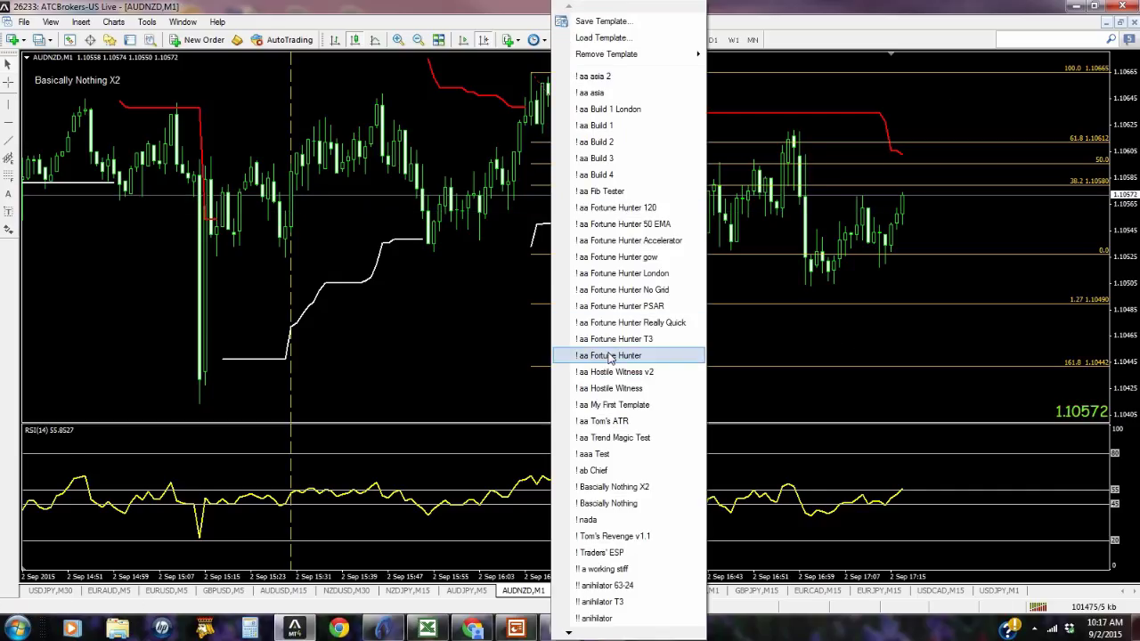
# Apply the '! aa Fortune Hunter' template, dismiss the USD/CAD alert, and draw a Fibonacci from the recent high to low.
pyautogui.click(611, 356)
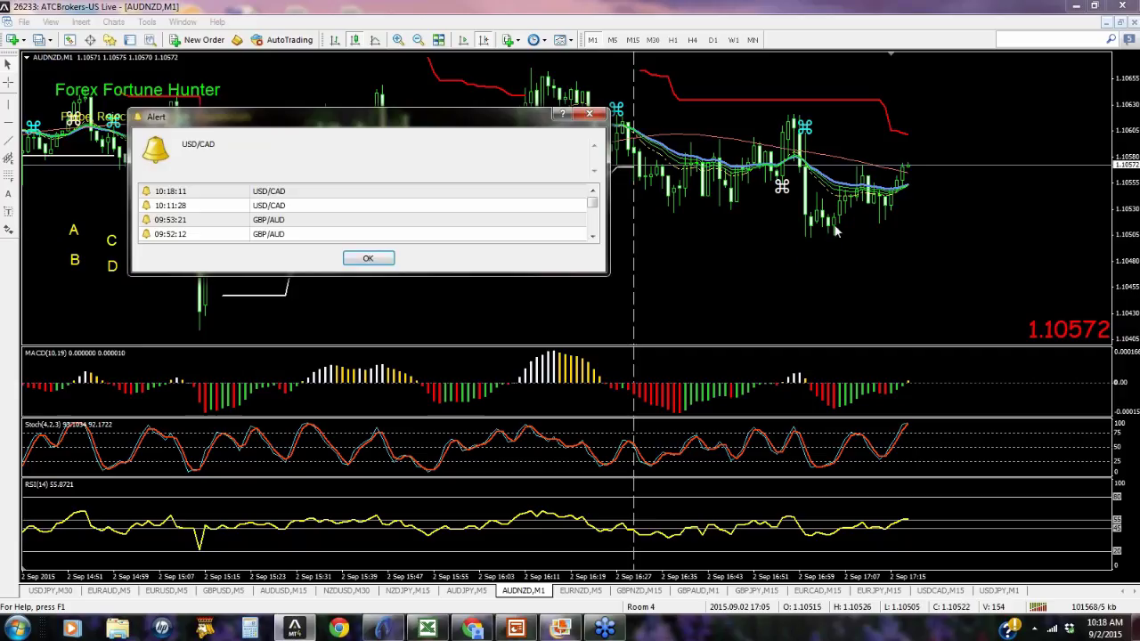
pyautogui.click(368, 259)
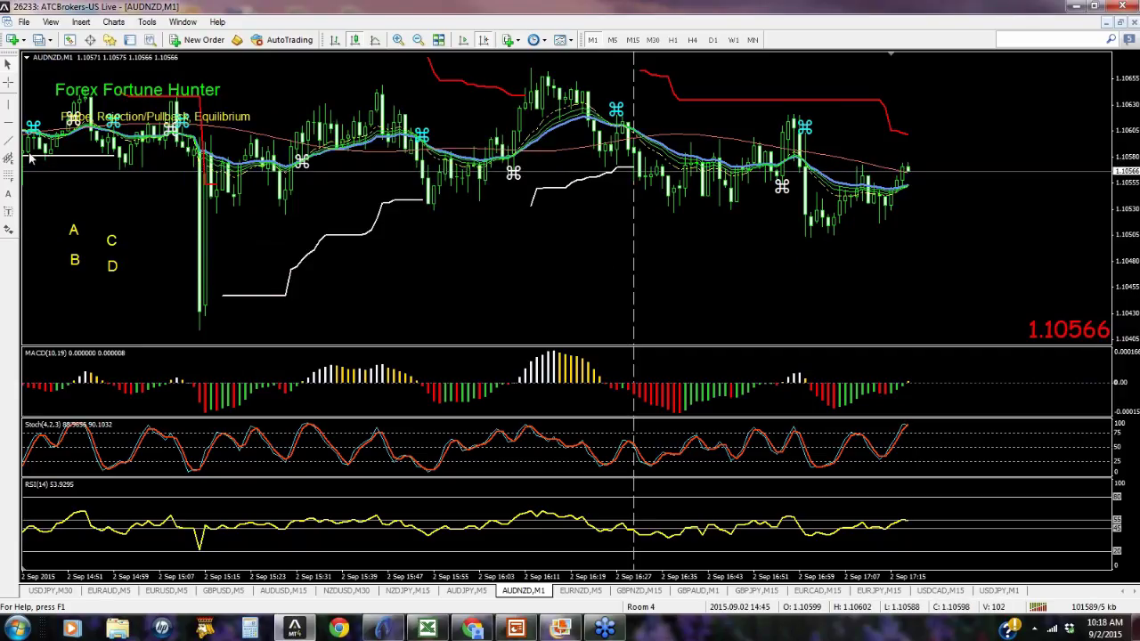
pyautogui.click(8, 178)
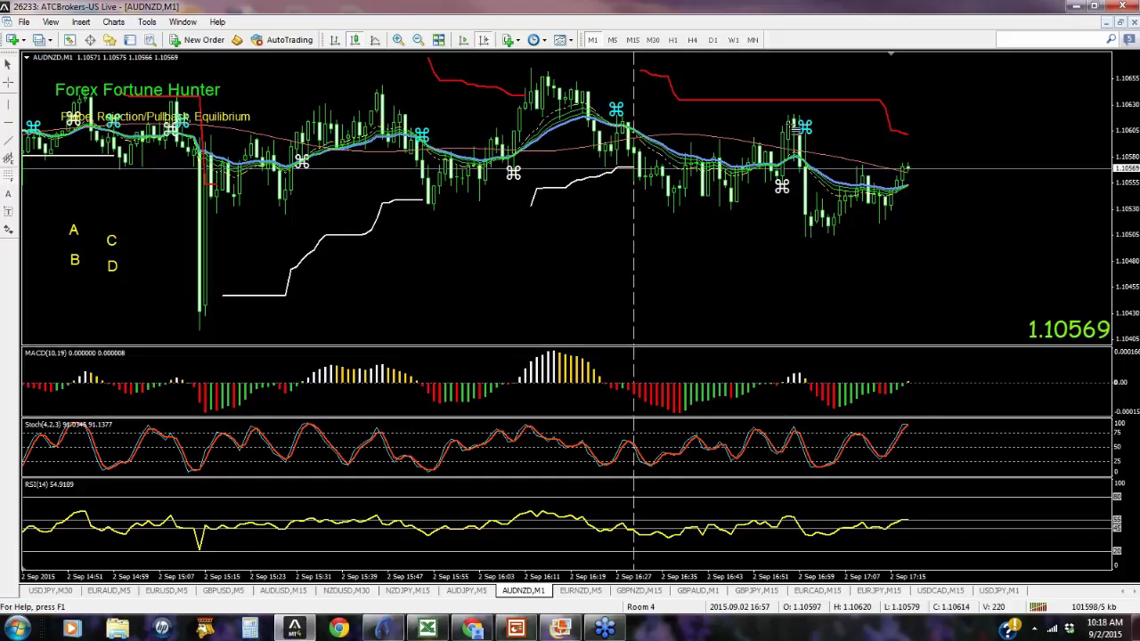
pyautogui.moveTo(795, 118); pyautogui.dragTo(834, 235)
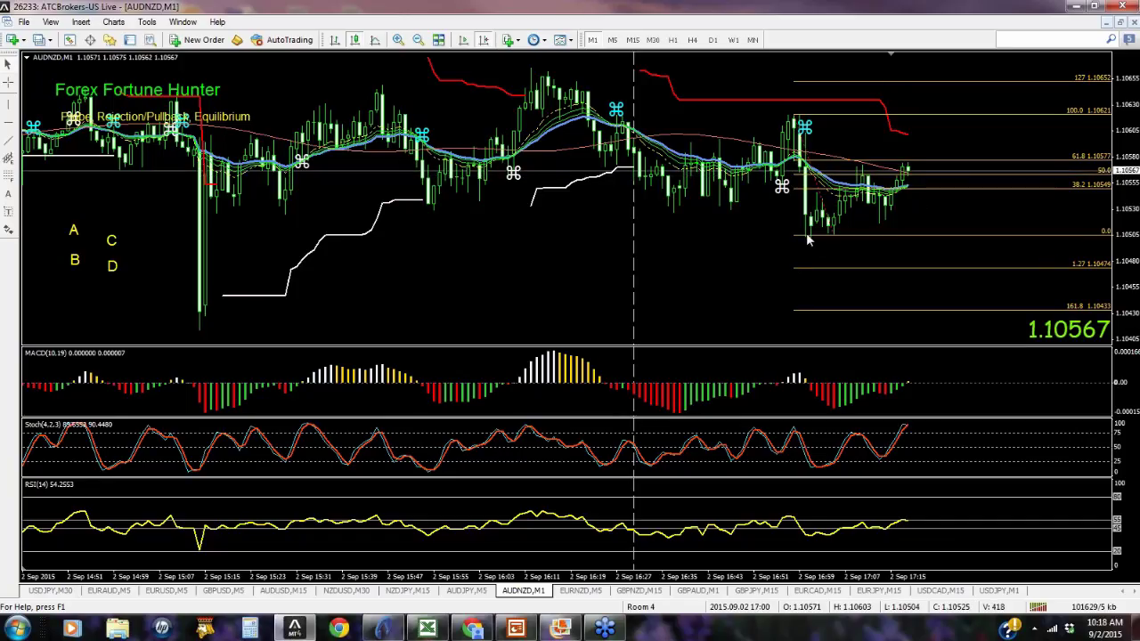
# Compress the price scale to reveal the extension levels and measure from the last bar up to 1.618.
pyautogui.scroll(1, 828, 240)
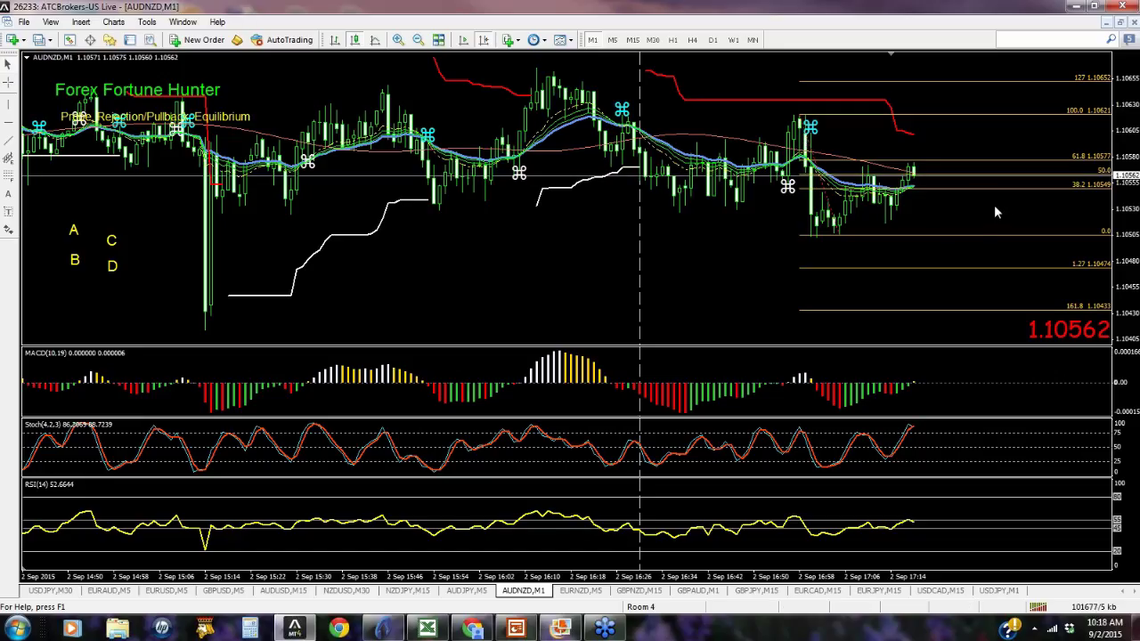
pyautogui.moveTo(994, 205); pyautogui.dragTo(962, 221)
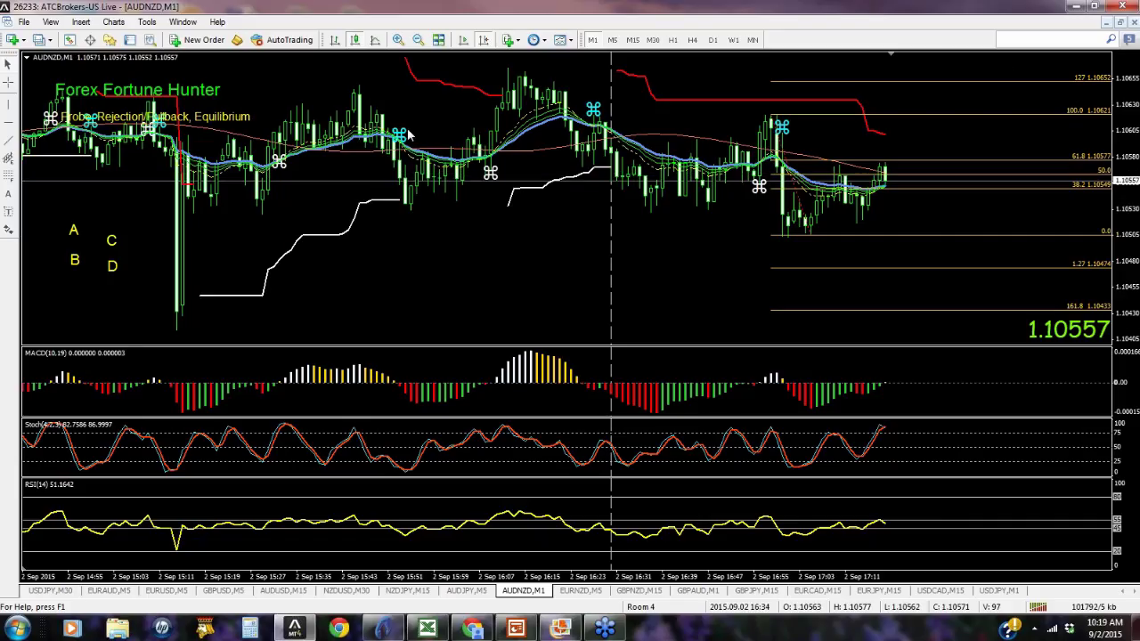
pyautogui.moveTo(1129, 152)
pyautogui.mouseDown()
pyautogui.moveTo(1127, 98)
pyautogui.moveTo(1129, 130)
pyautogui.mouseUp()
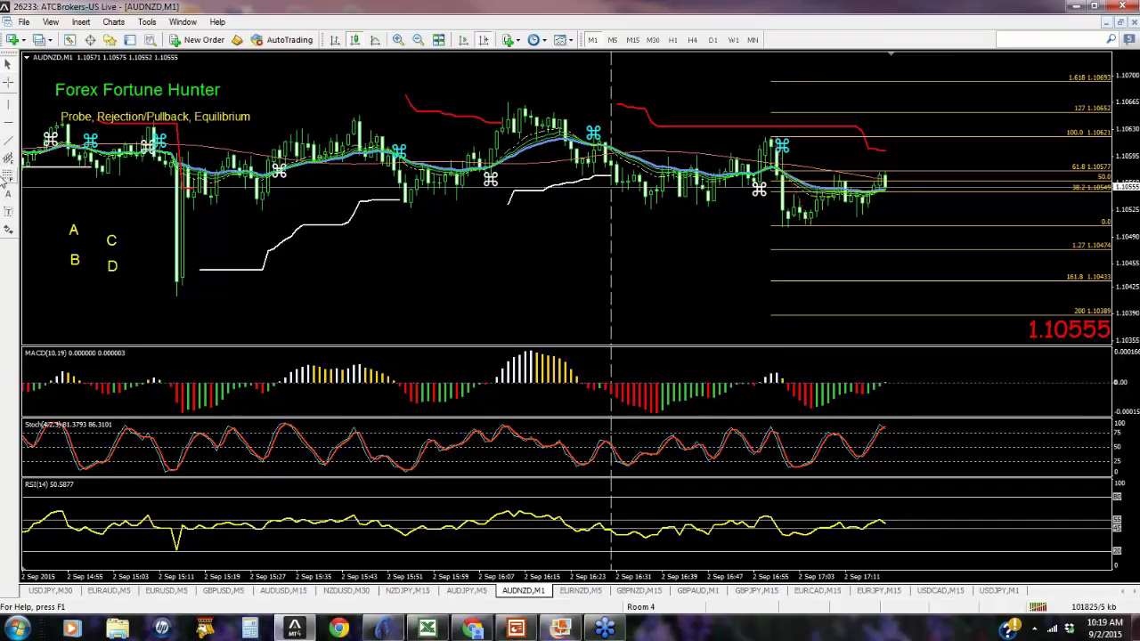
pyautogui.click(8, 82)
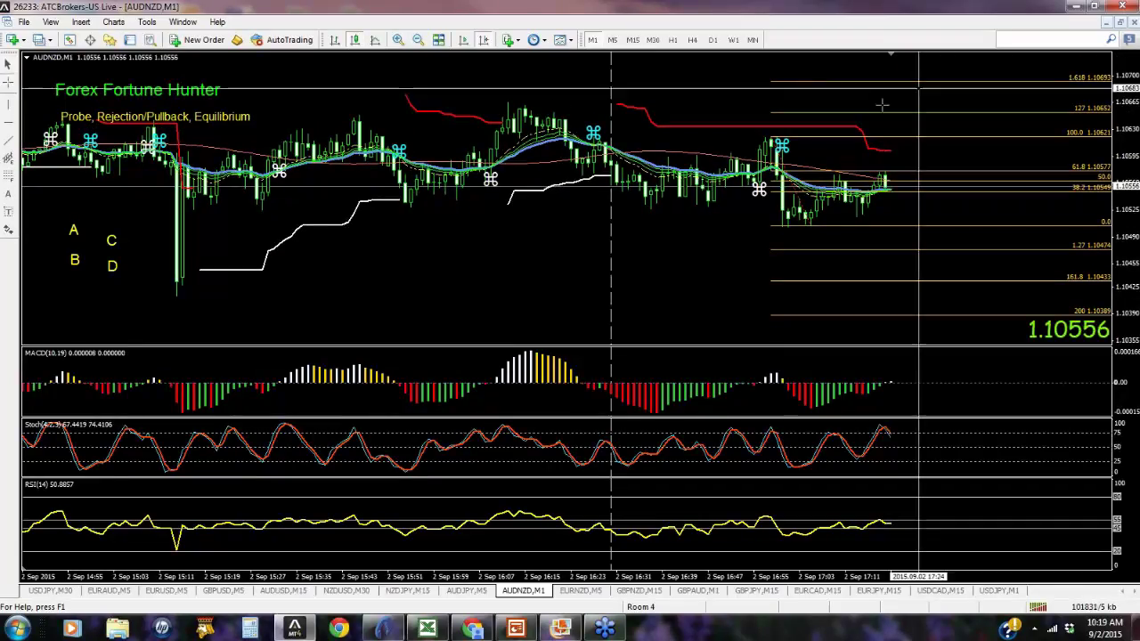
pyautogui.moveTo(888, 174); pyautogui.dragTo(917, 78)
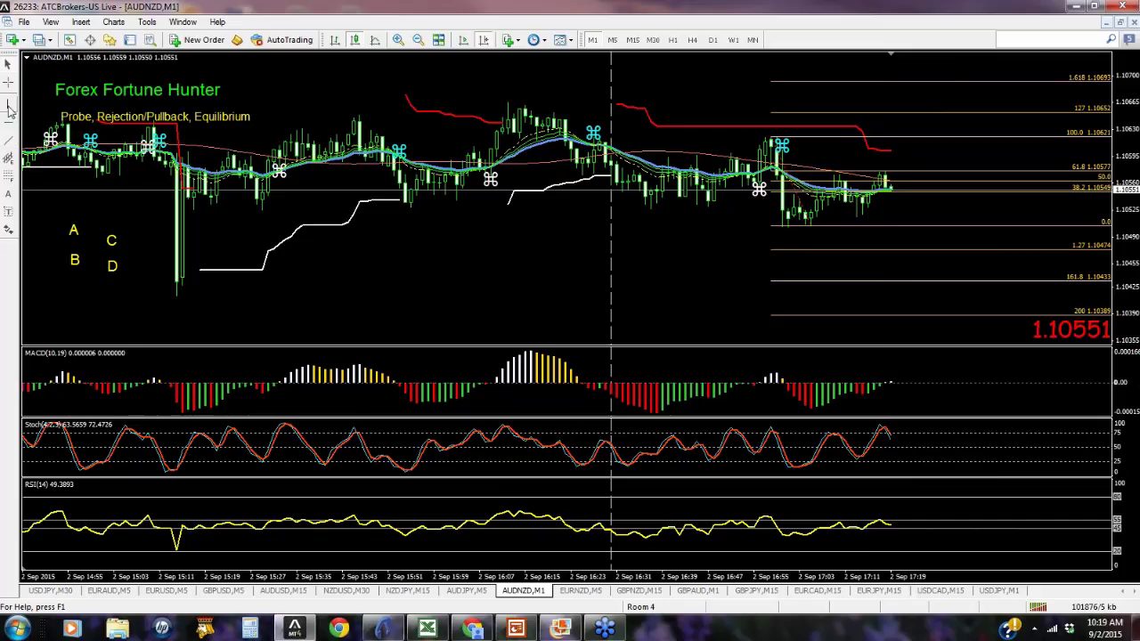
pyautogui.click(8, 83)
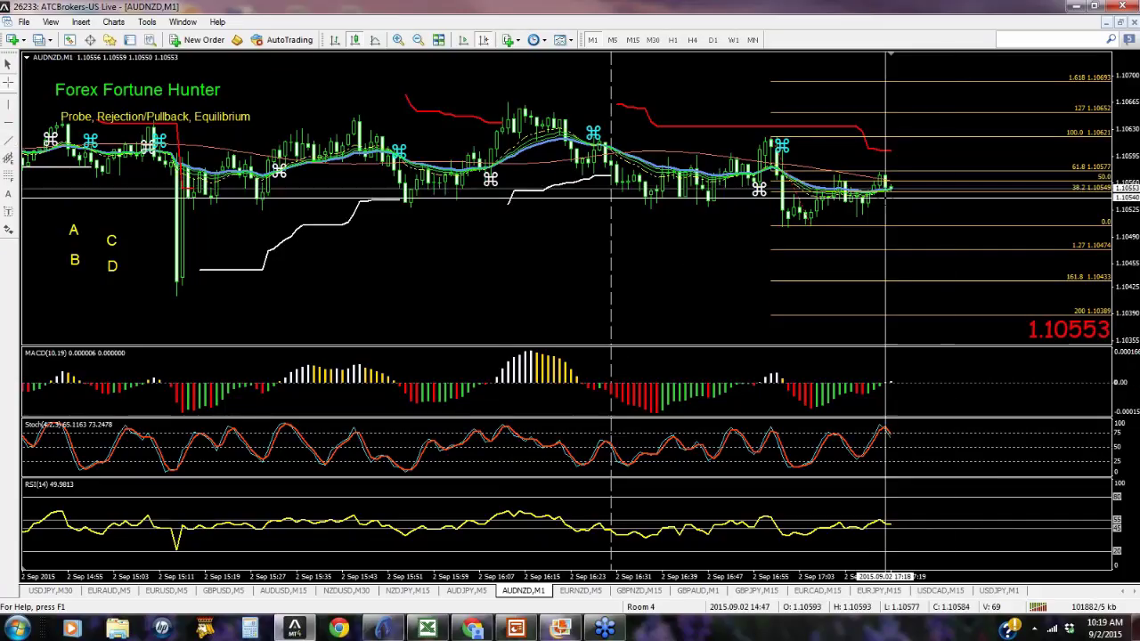
pyautogui.moveTo(886, 189); pyautogui.dragTo(952, 313)
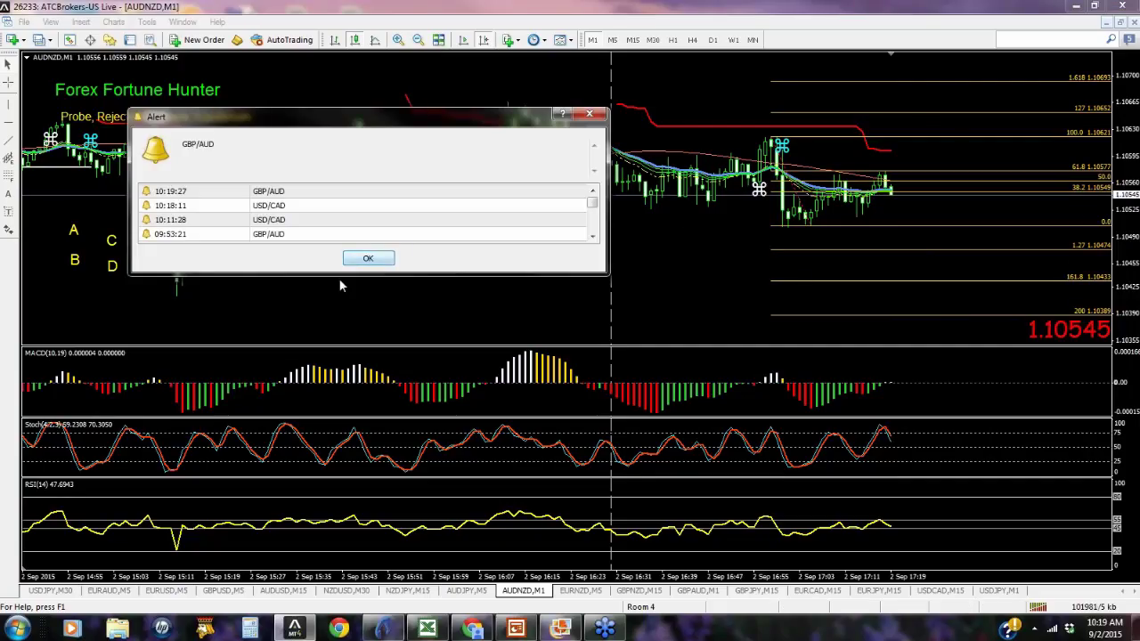
pyautogui.click(368, 257)
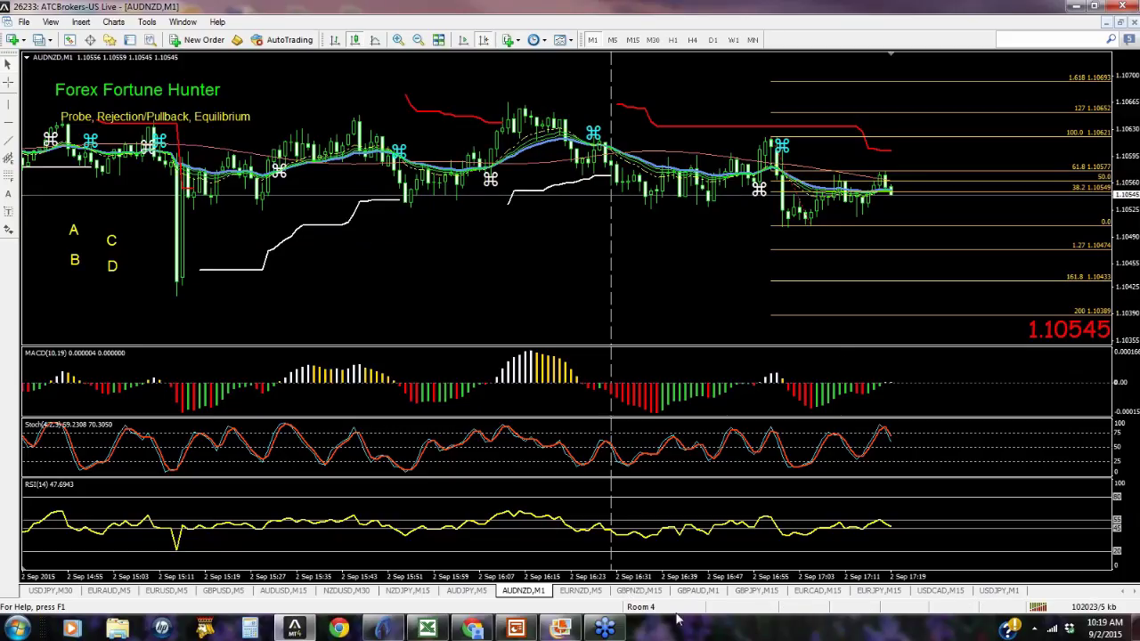
# Switch to the GBPAUD M1 chart and scroll it into position.
pyautogui.click(697, 590)
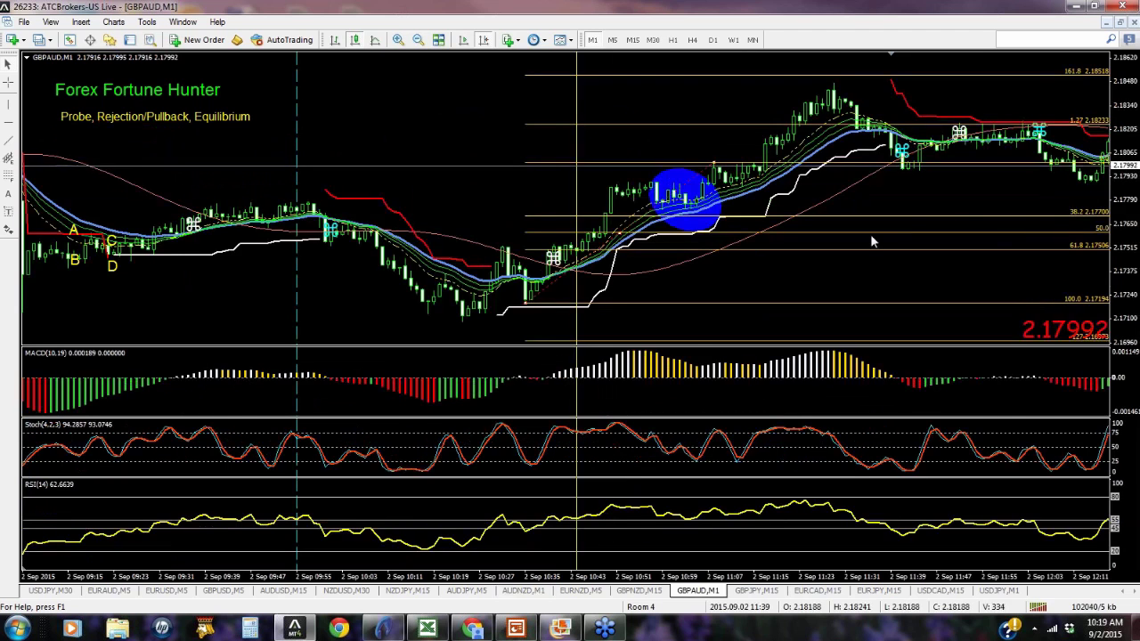
pyautogui.moveTo(958, 194); pyautogui.dragTo(667, 224)
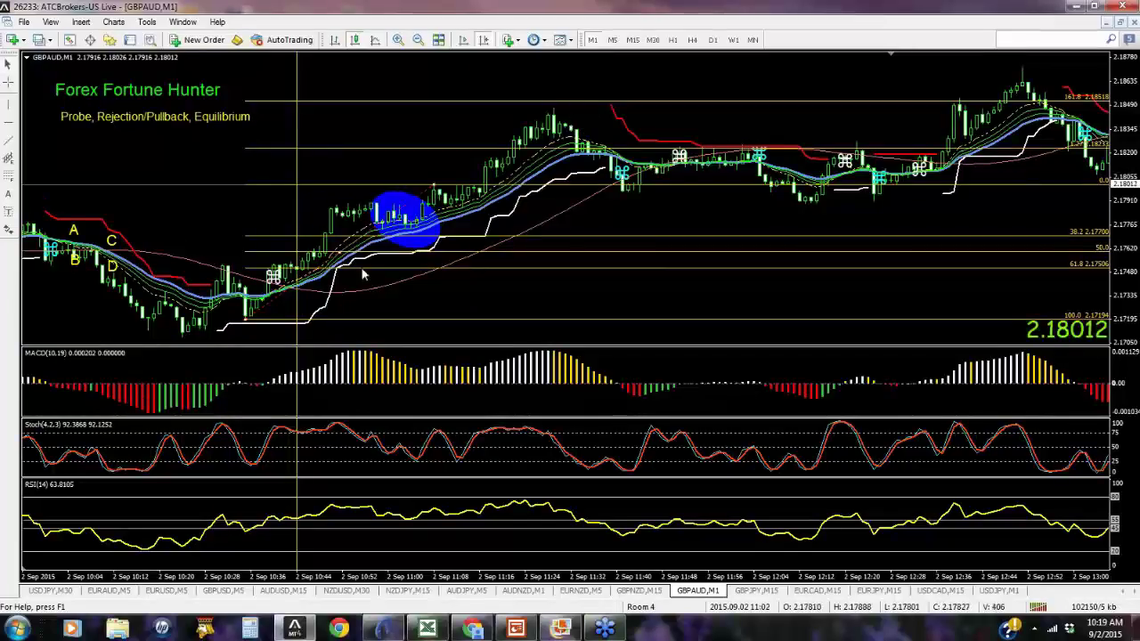
pyautogui.moveTo(412, 234)
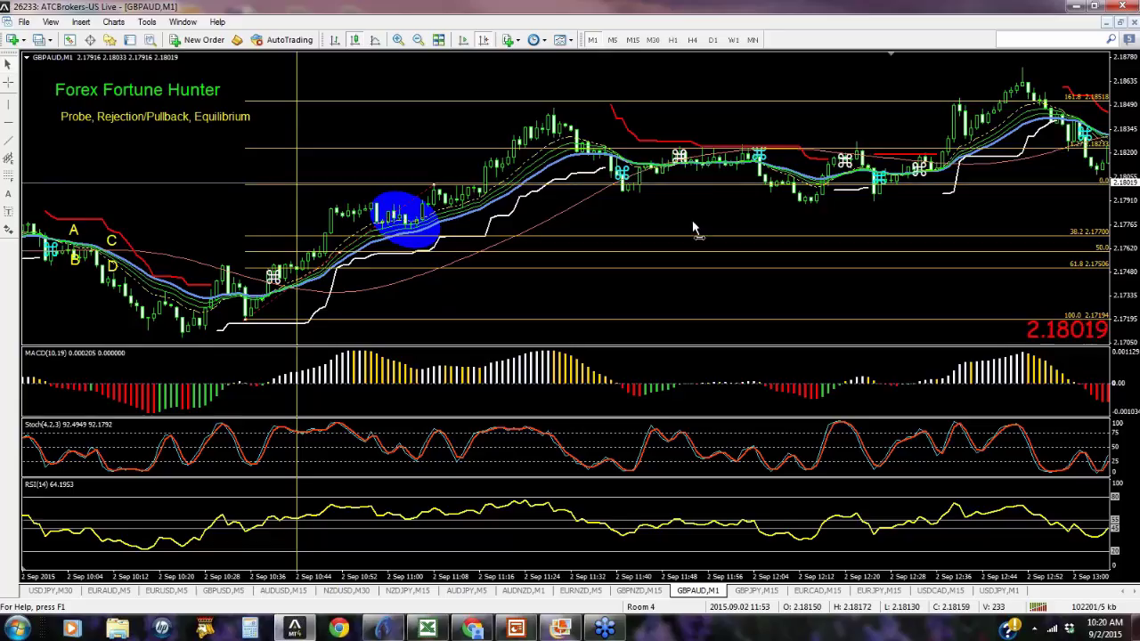
pyautogui.scroll(-2, 641, 236)
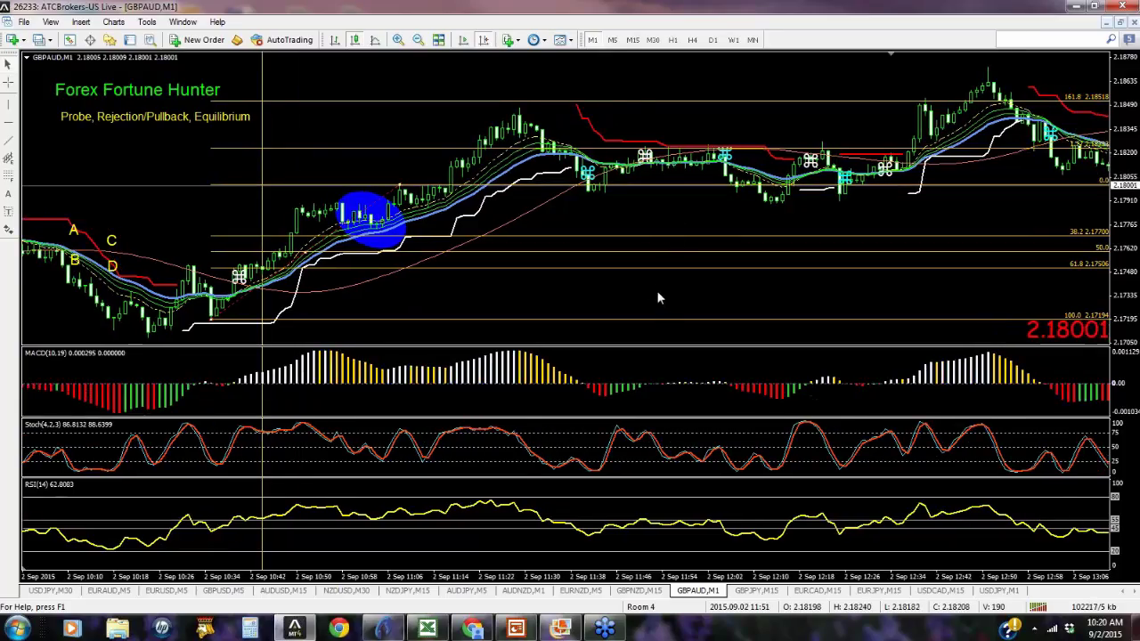
pyautogui.scroll(-5, 661, 223)
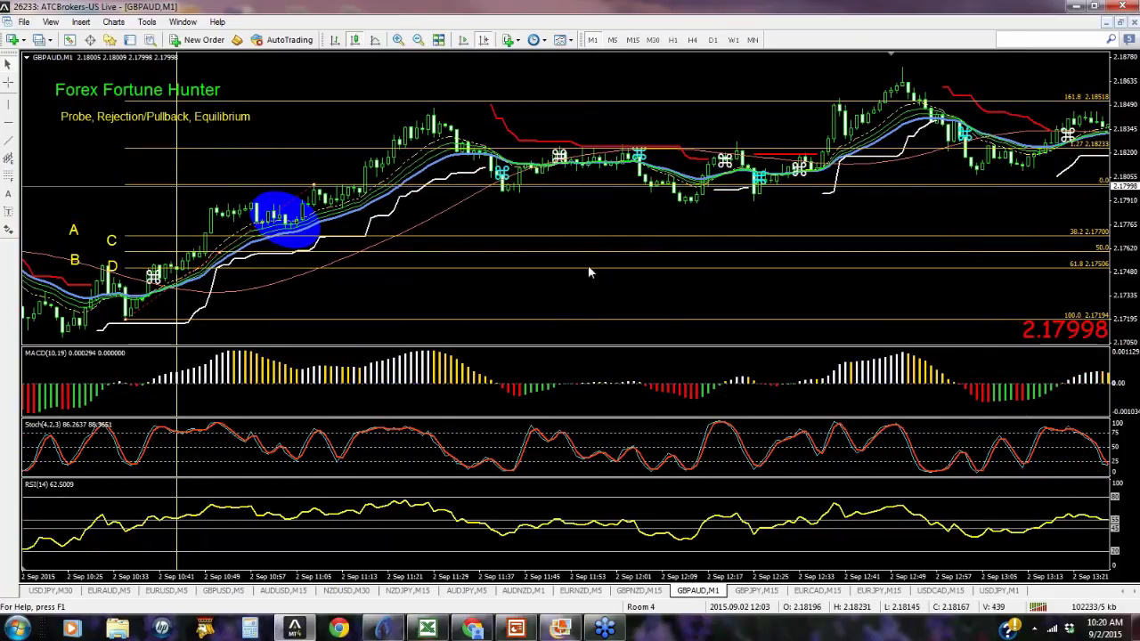
# Measure the rally from the circled bars to the high with the crosshair, clear it, and scroll to the newest bars.
pyautogui.click(8, 82)
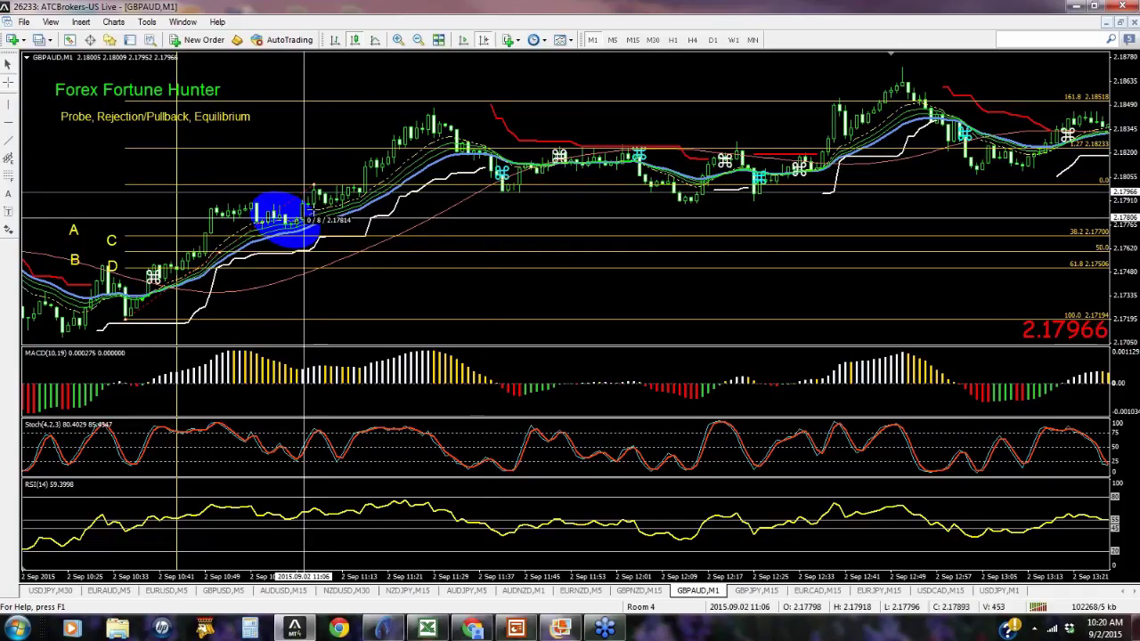
pyautogui.moveTo(304, 218); pyautogui.dragTo(418, 114)
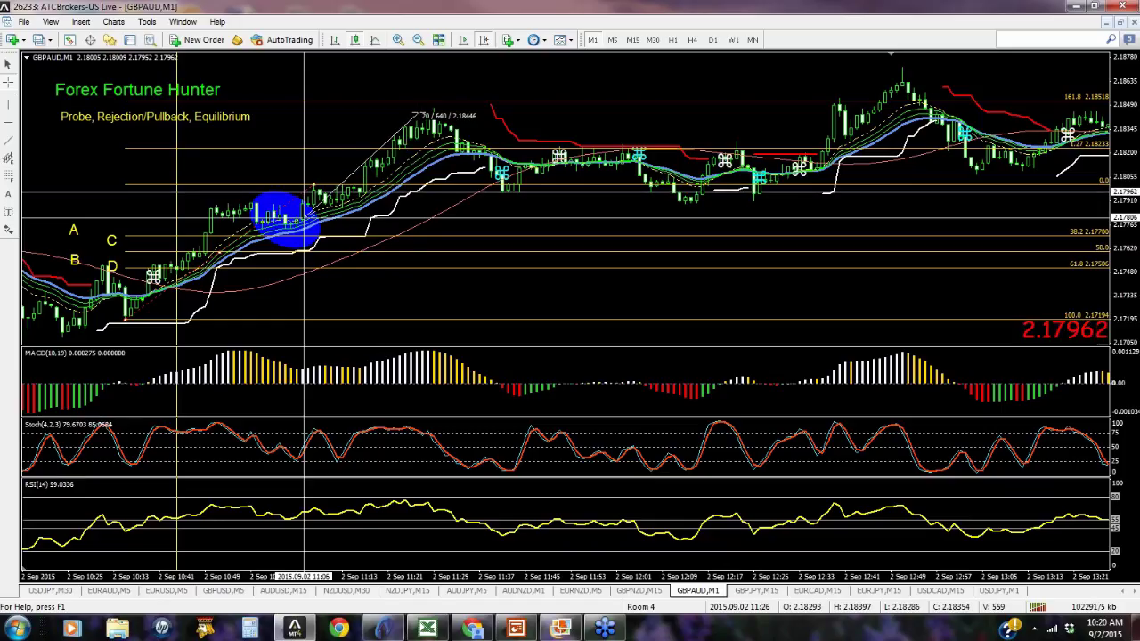
pyautogui.moveTo(418, 114); pyautogui.dragTo(419, 114)
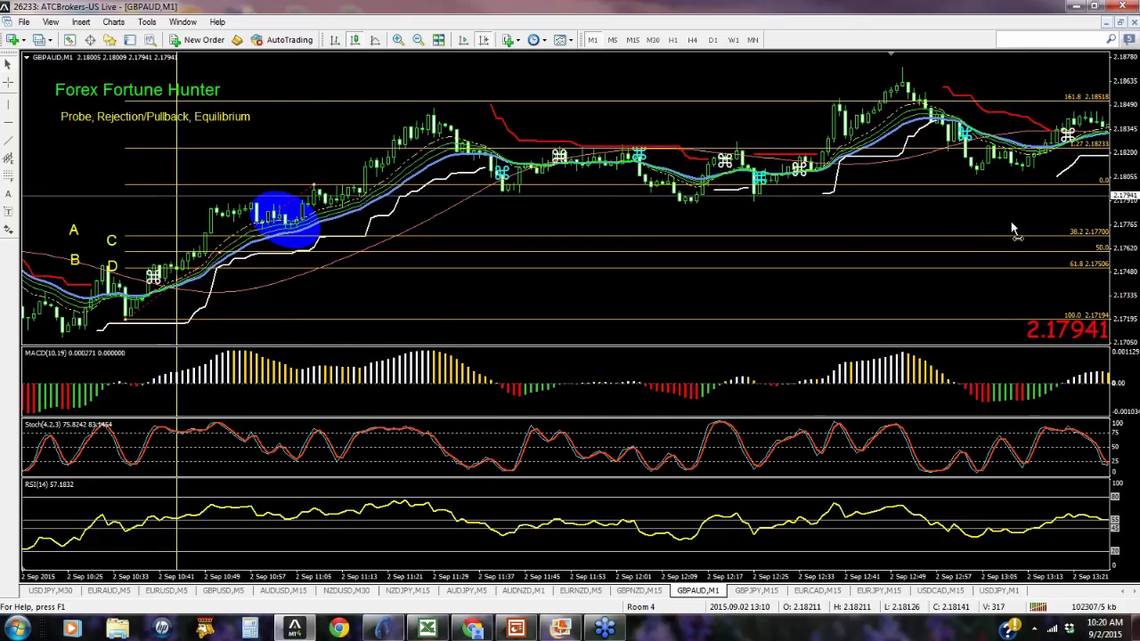
pyautogui.scroll(-5, 1013, 223)
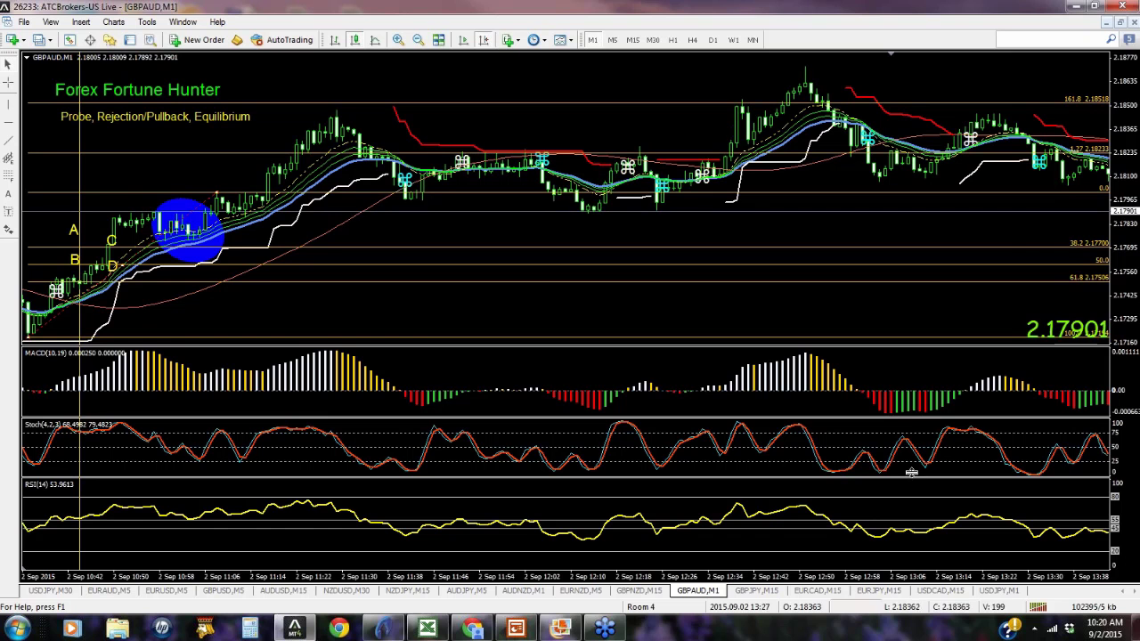
# Show the USDCAD M15 chart with Chart Shift enabled and a compressed price scale.
pyautogui.click(945, 591)
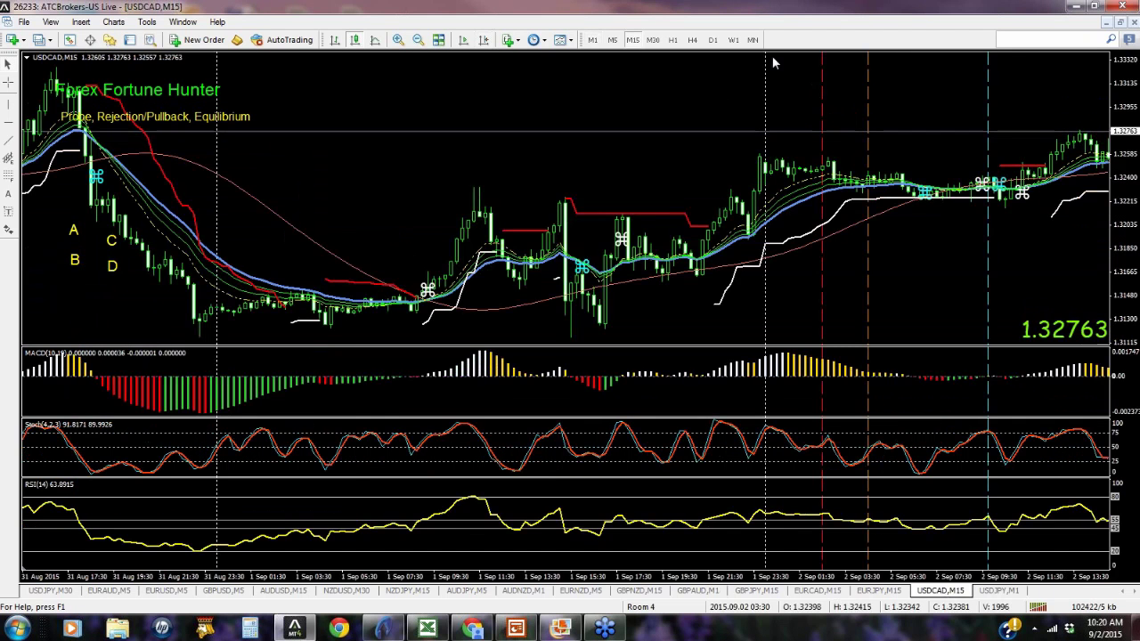
pyautogui.click(485, 43)
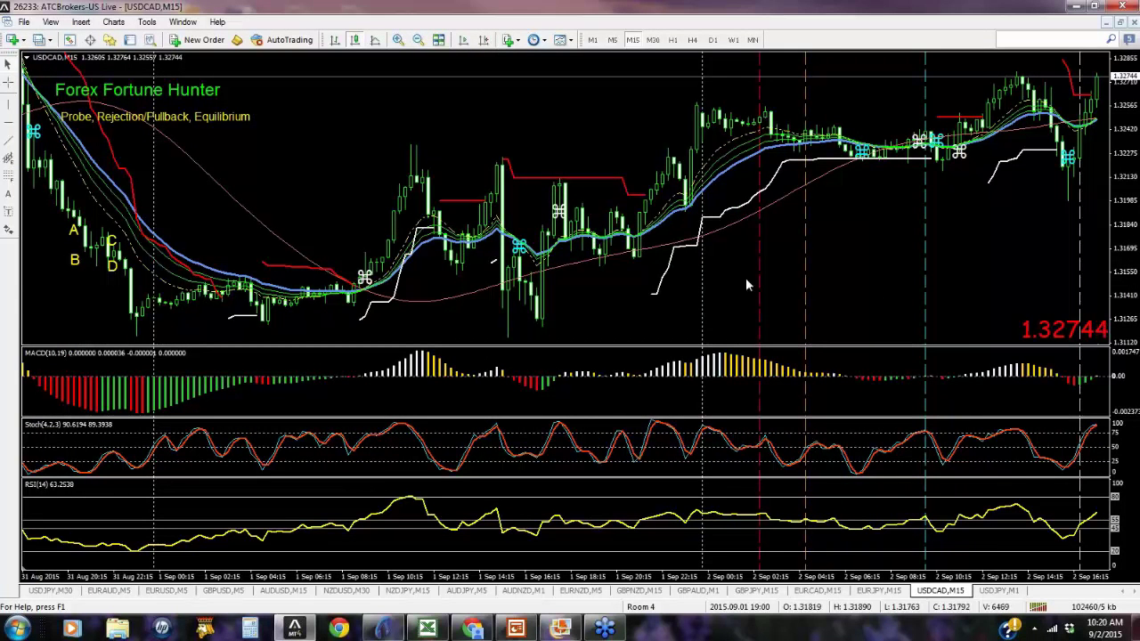
pyautogui.click(483, 41)
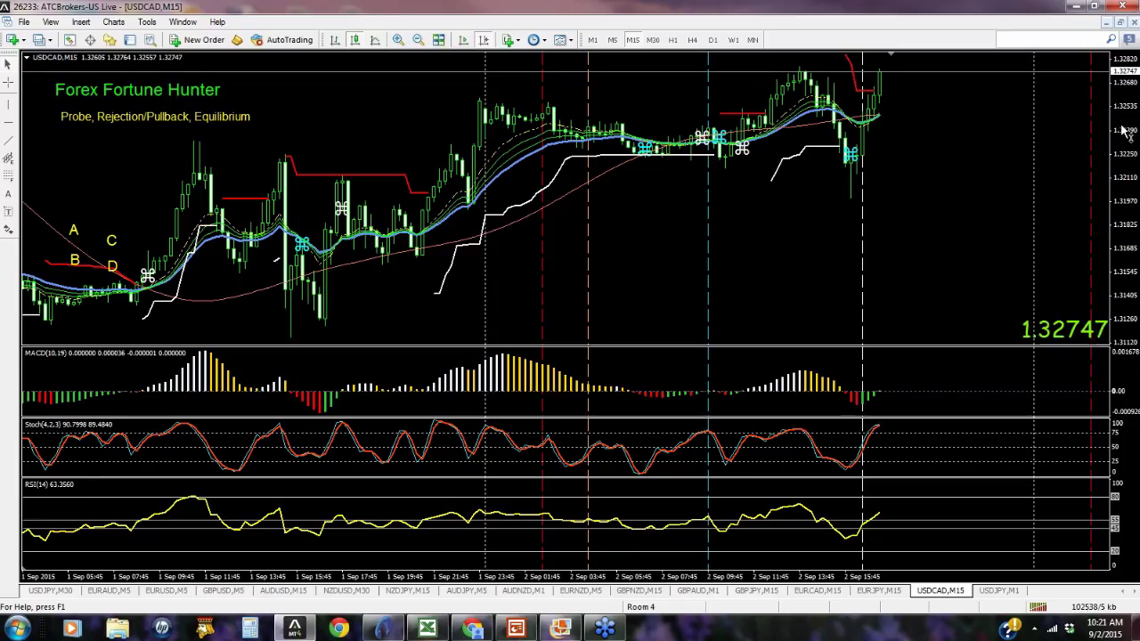
pyautogui.moveTo(1125, 132); pyautogui.dragTo(1124, 183)
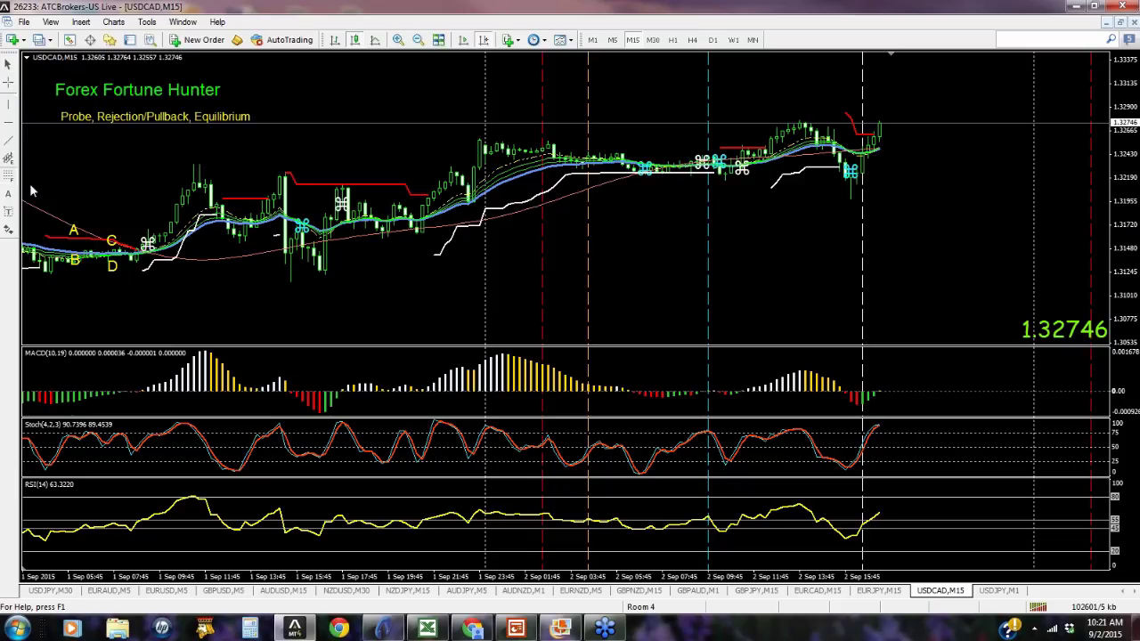
# Draw a Fibonacci grid on USDCAD from the 1.32775 high down to the recent low.
pyautogui.moveTo(802, 122); pyautogui.dragTo(916, 223)
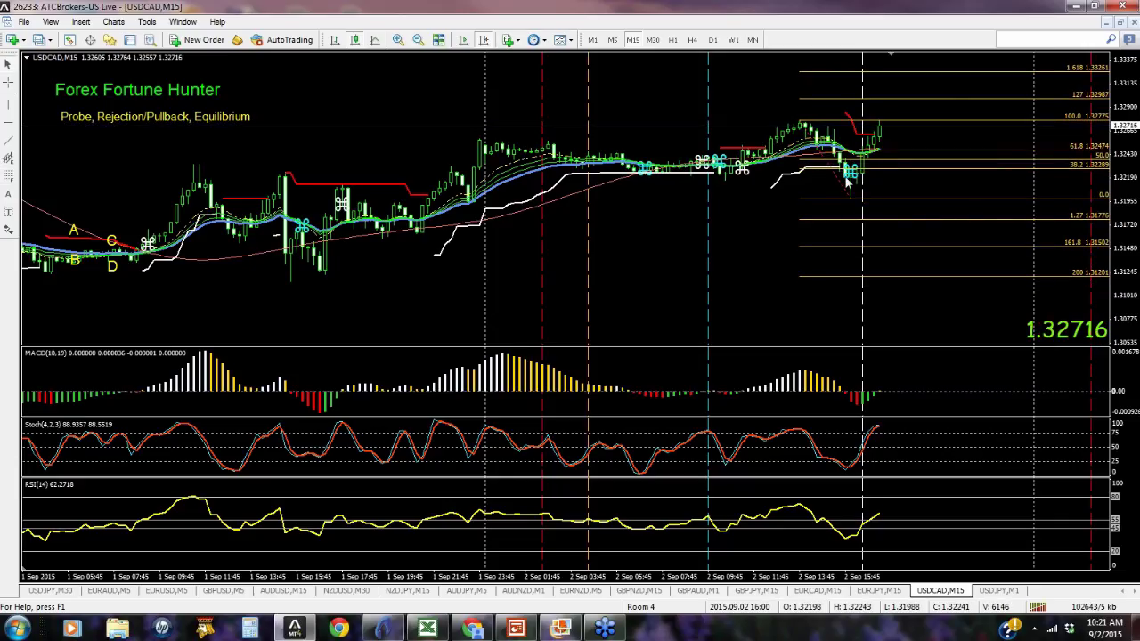
pyautogui.moveTo(870, 184)
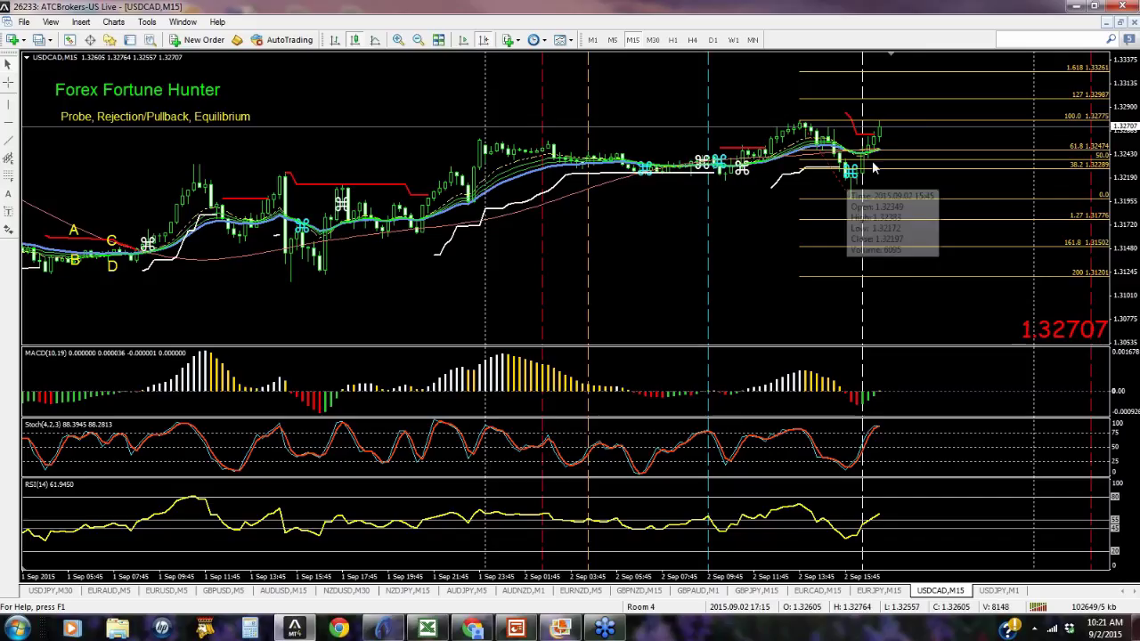
pyautogui.moveTo(820, 172)
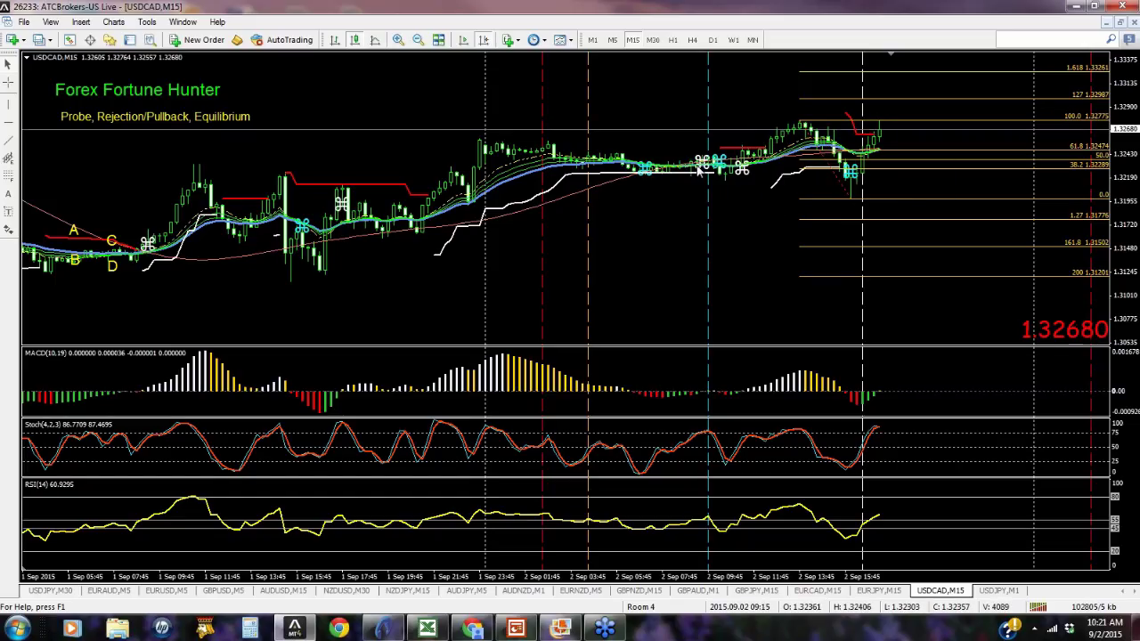
pyautogui.moveTo(698, 169)
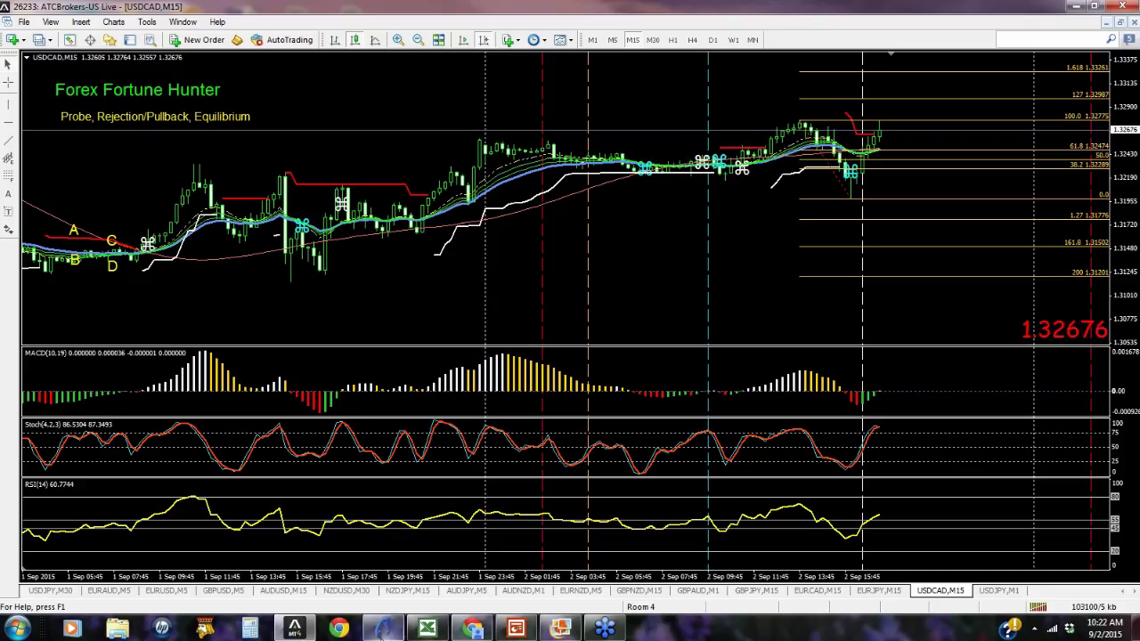
pyautogui.moveTo(381, 633)
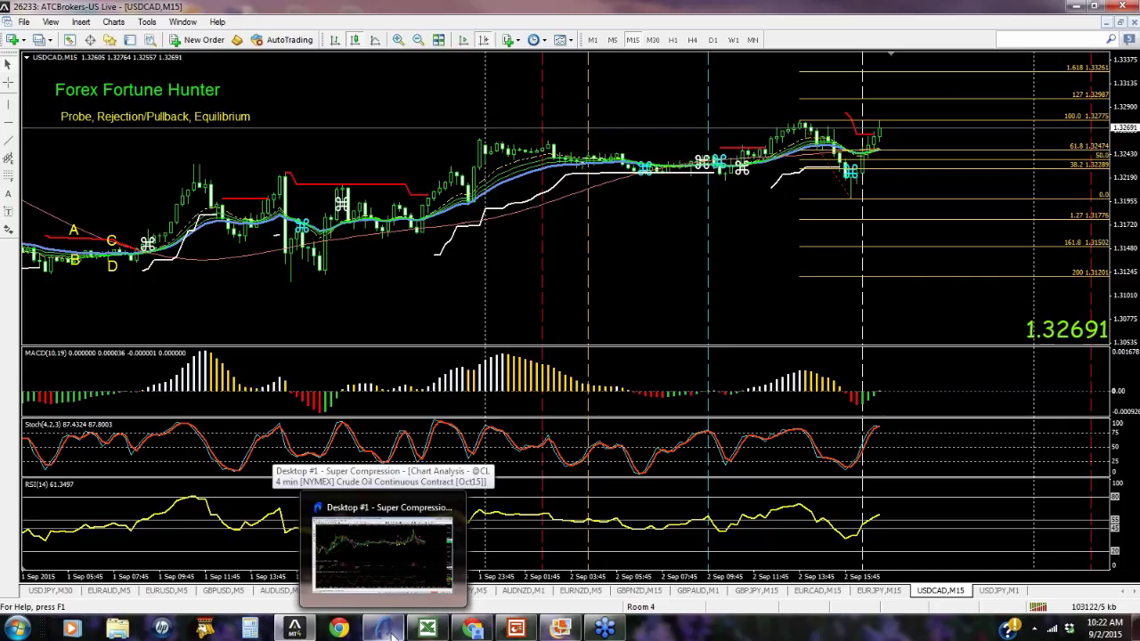
pyautogui.moveTo(297, 630)
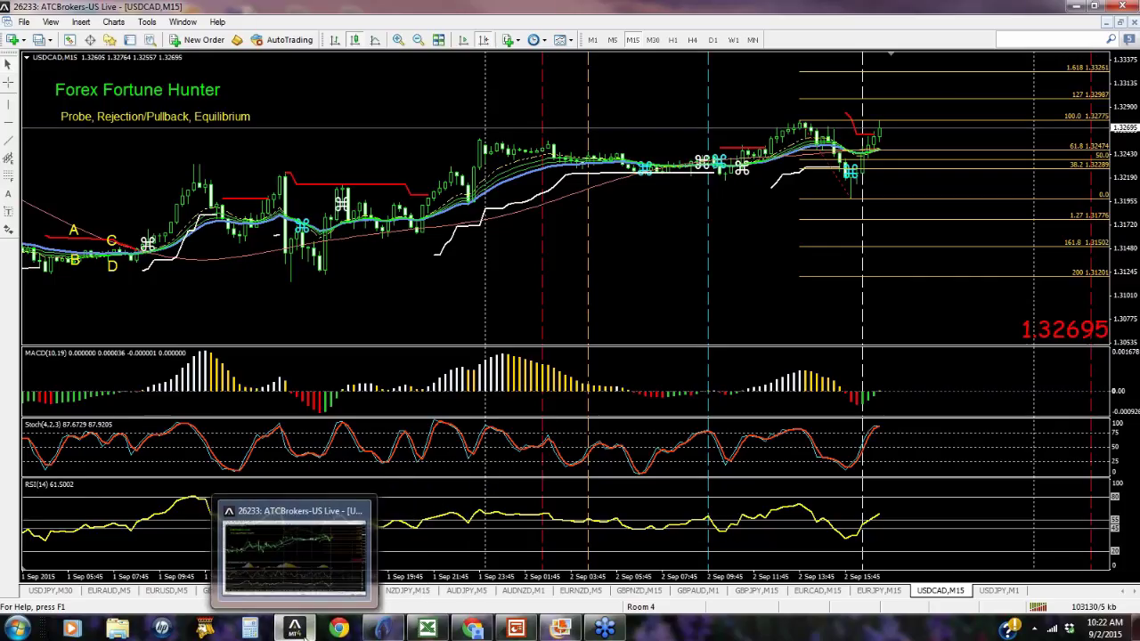
pyautogui.click(381, 629)
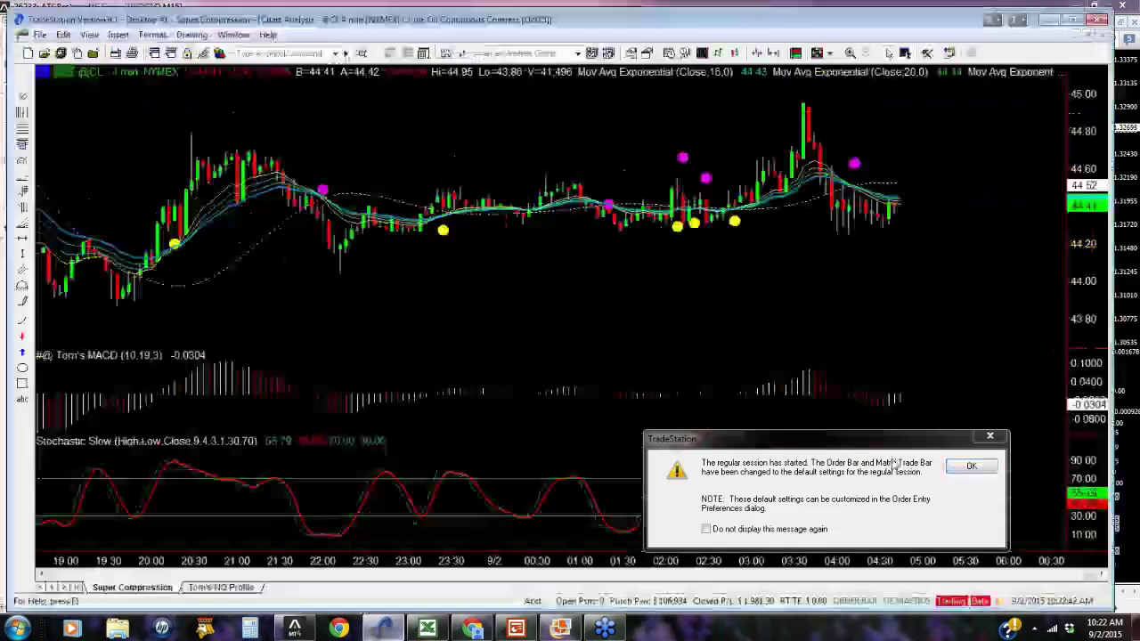
pyautogui.click(972, 466)
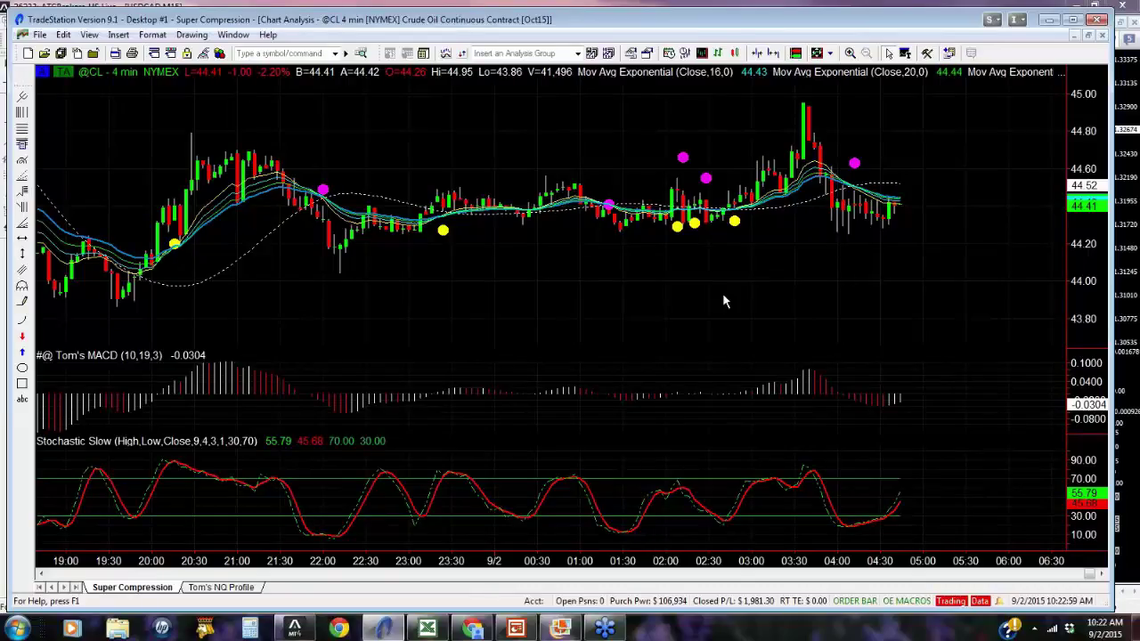
# Log in to TradeStation simulated trading with the account password and close the SIM notice.
pyautogui.click(949, 602)
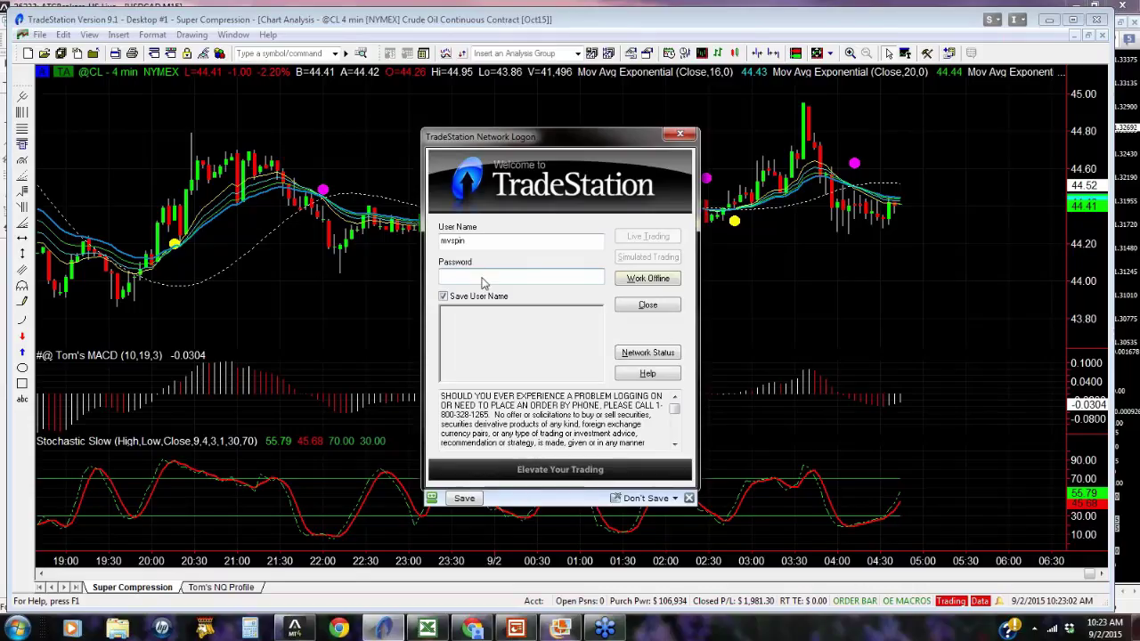
pyautogui.write('1')
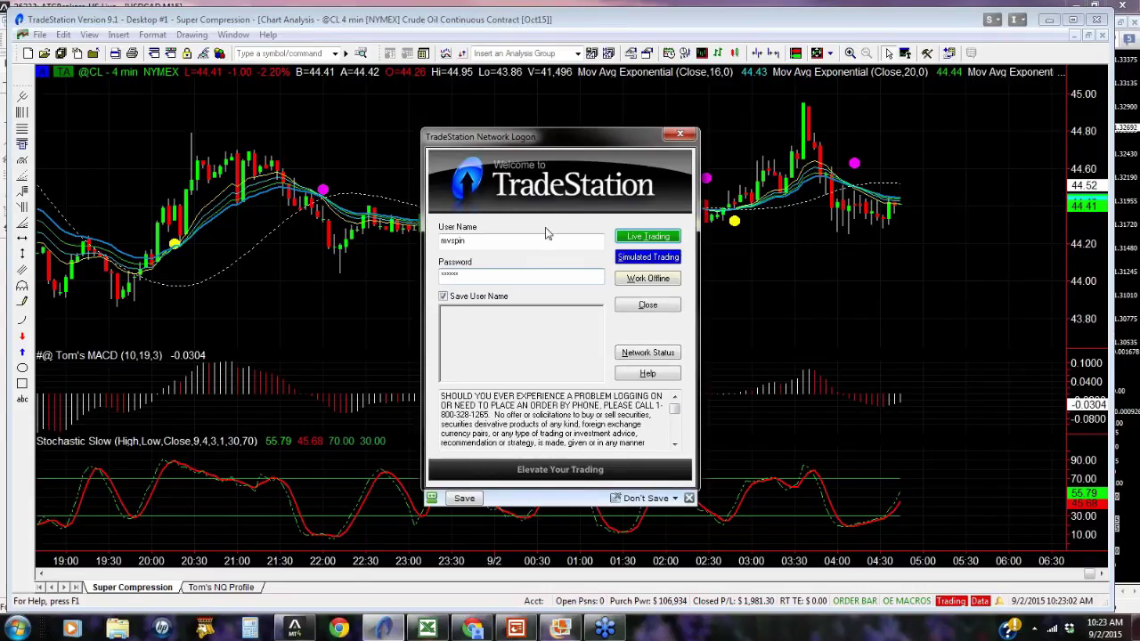
pyautogui.click(647, 258)
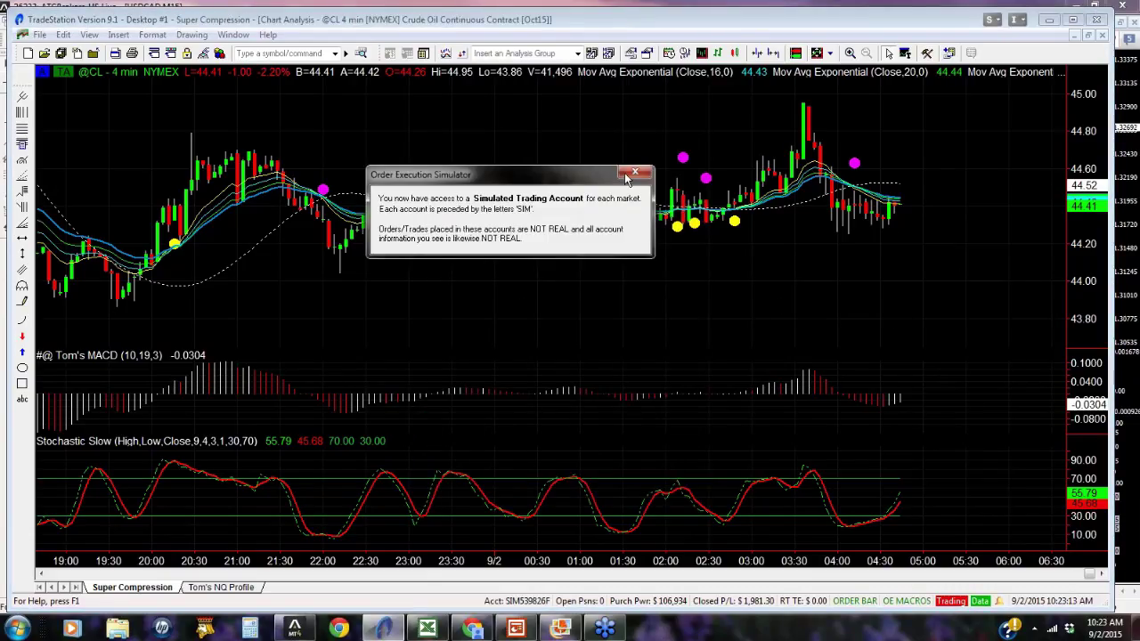
pyautogui.click(628, 175)
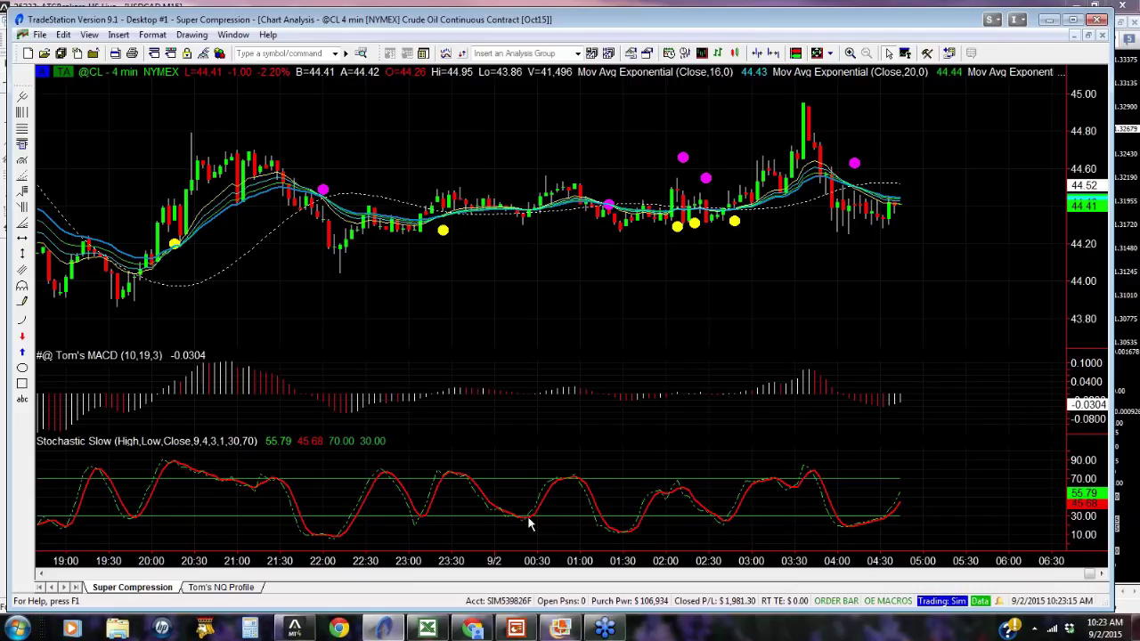
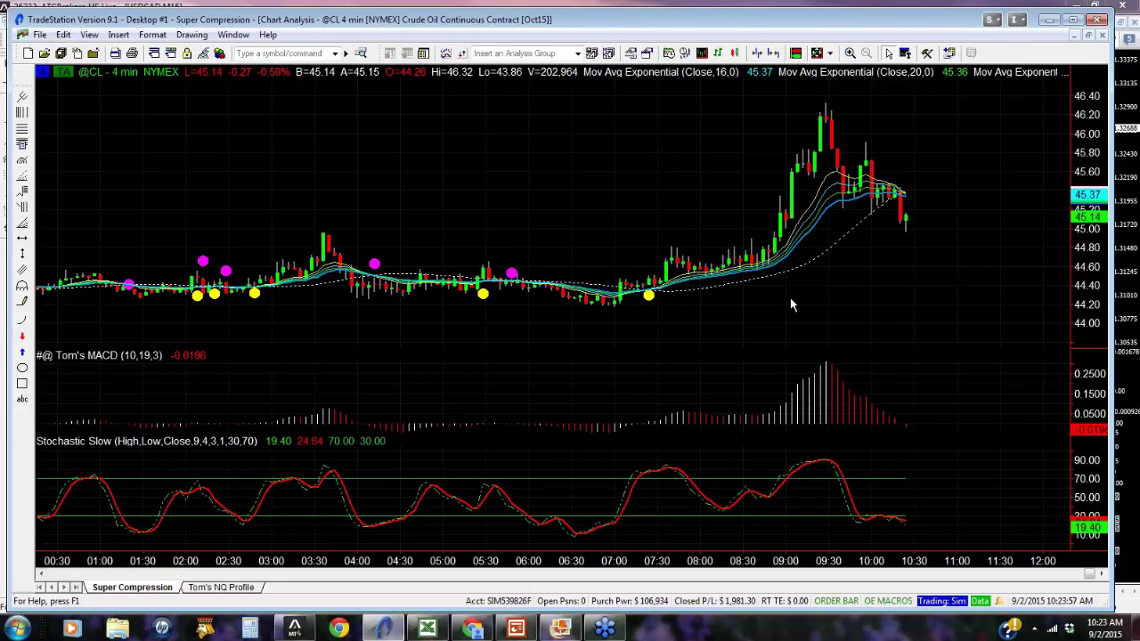
# Read the price values of the 09:08, 09:48 and 10:20 bars, then dismiss the readout.
pyautogui.moveTo(784, 288); pyautogui.dragTo(830, 258)
pyautogui.moveTo(848, 126); pyautogui.dragTo(848, 126)
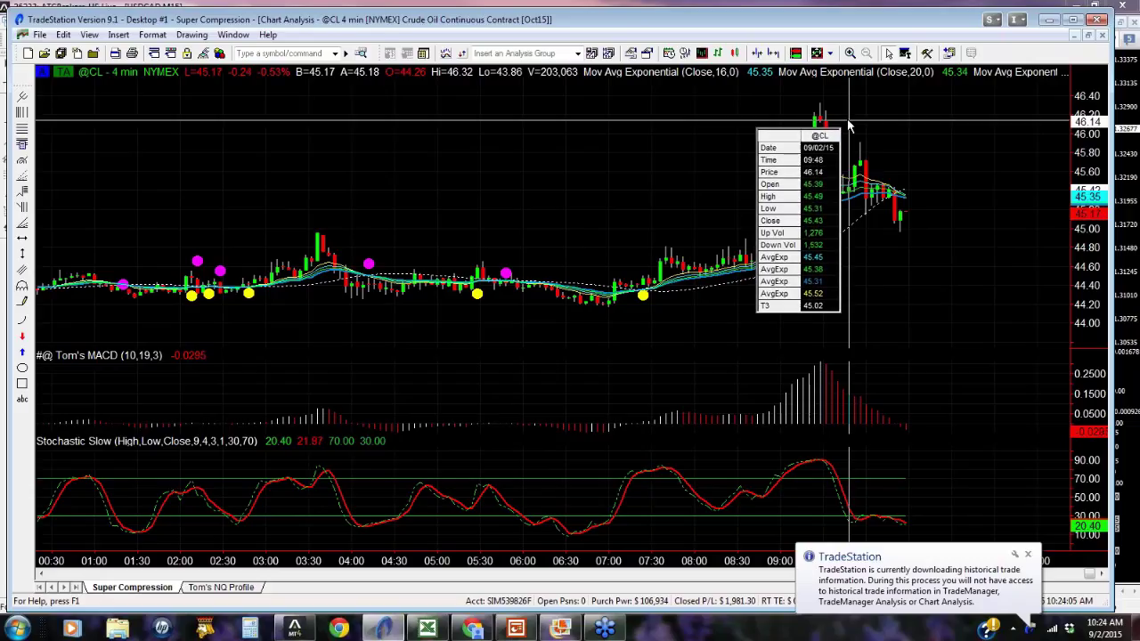
pyautogui.moveTo(848, 120); pyautogui.dragTo(897, 230)
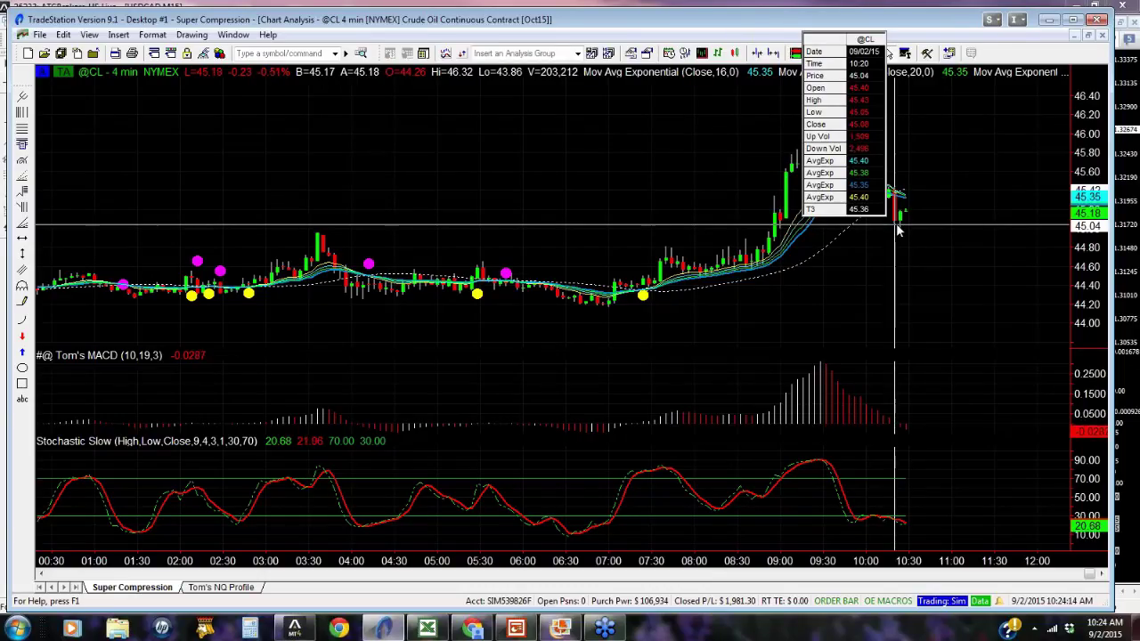
pyautogui.moveTo(897, 230); pyautogui.dragTo(901, 226)
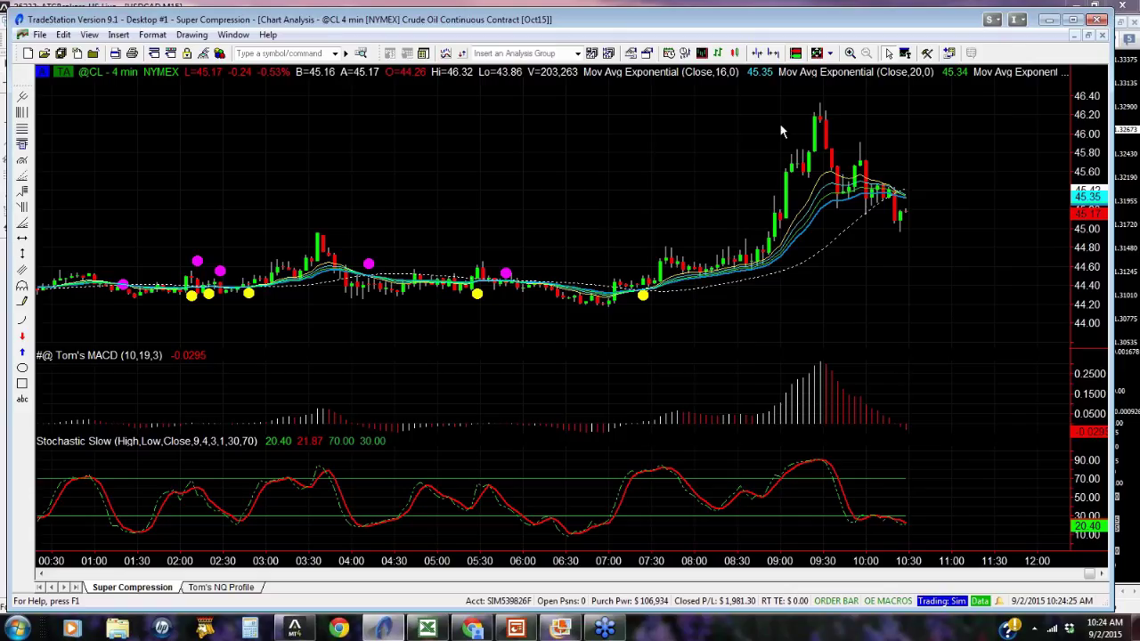
# Change the T3 indicator's Period input from 24 to 38.
pyautogui.rightClick(701, 287)
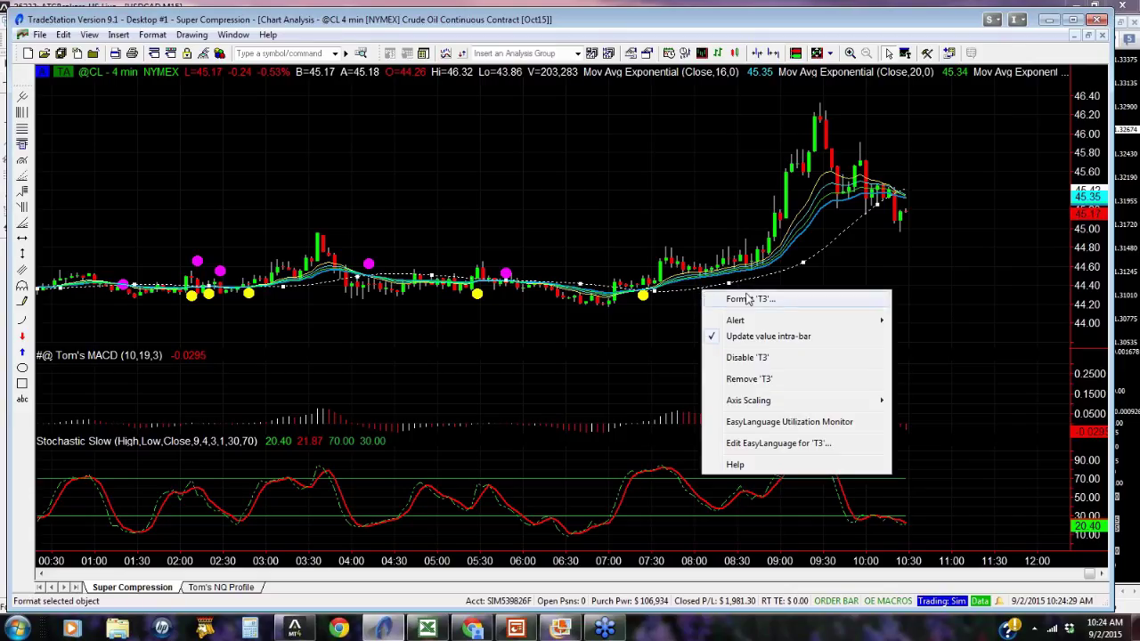
pyautogui.click(741, 298)
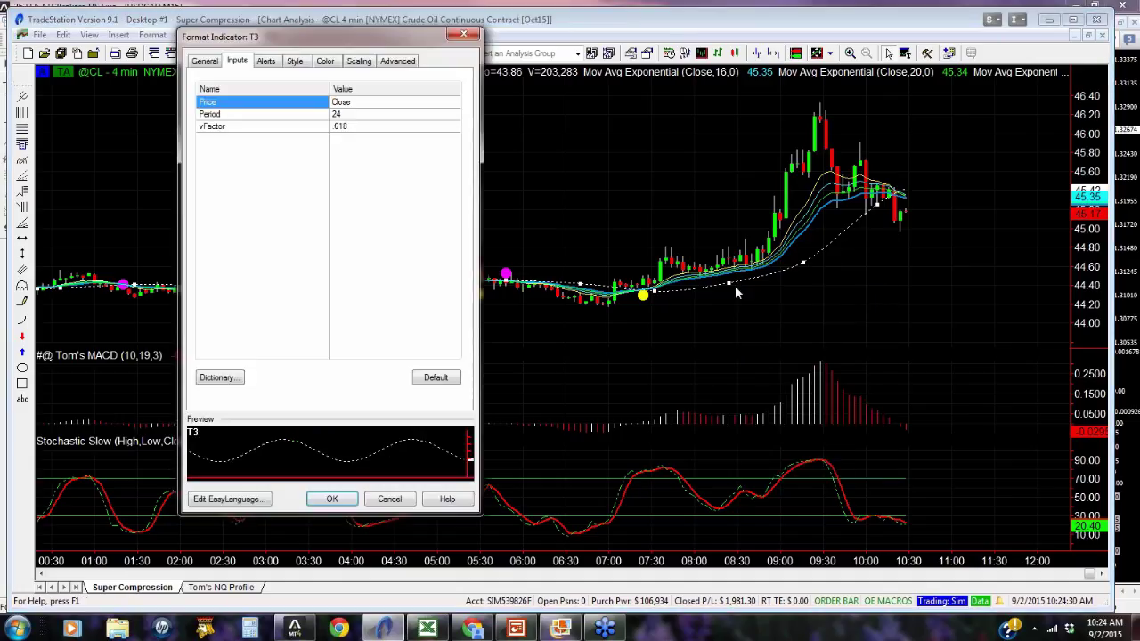
pyautogui.click(351, 122)
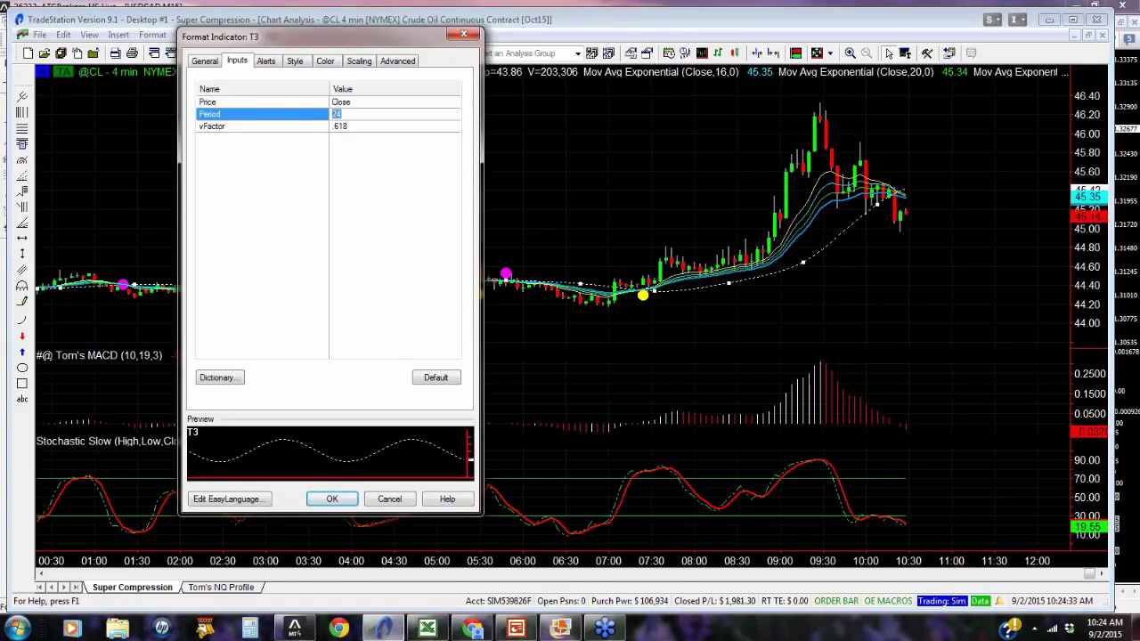
pyautogui.write('38')
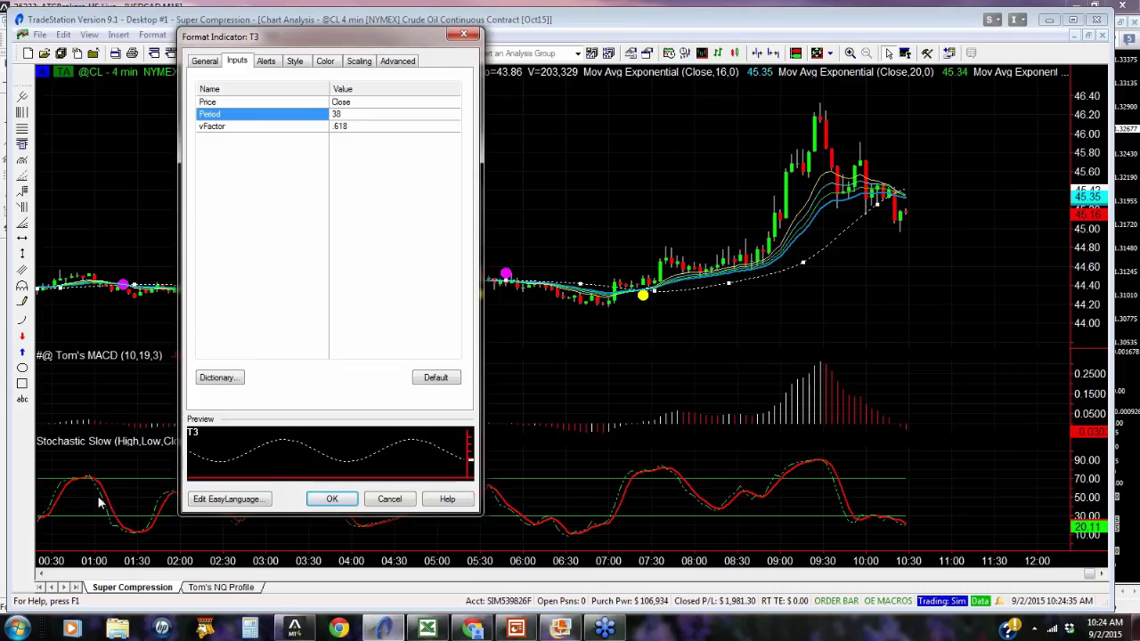
pyautogui.click(332, 499)
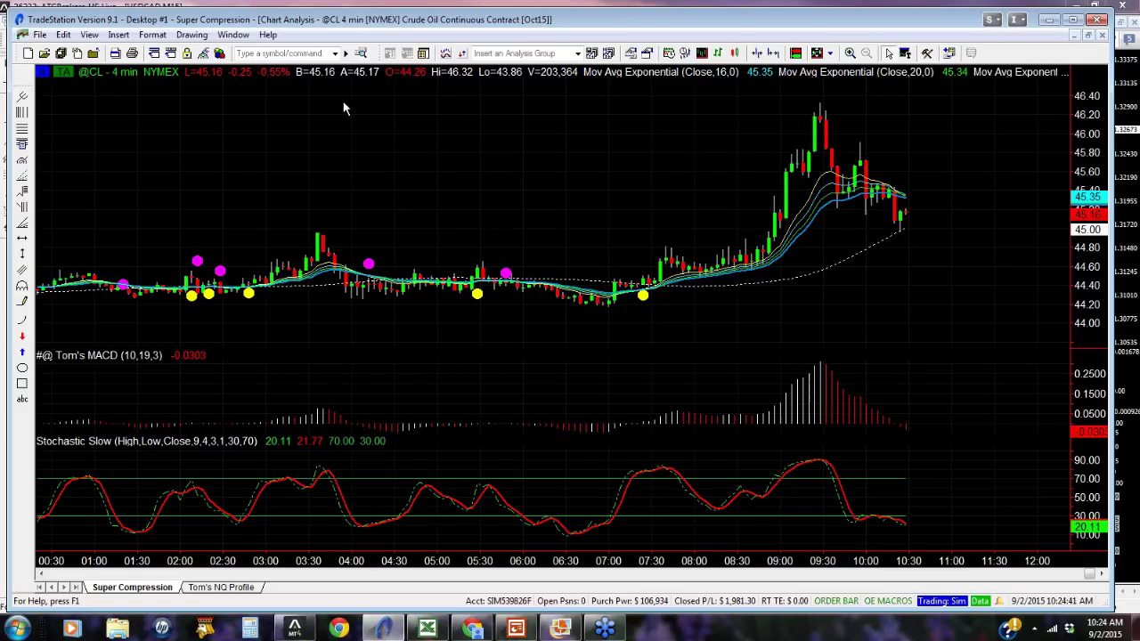
# Insert Parabolic SAR from the indicator list, then close its settings unchanged.
pyautogui.click(119, 35)
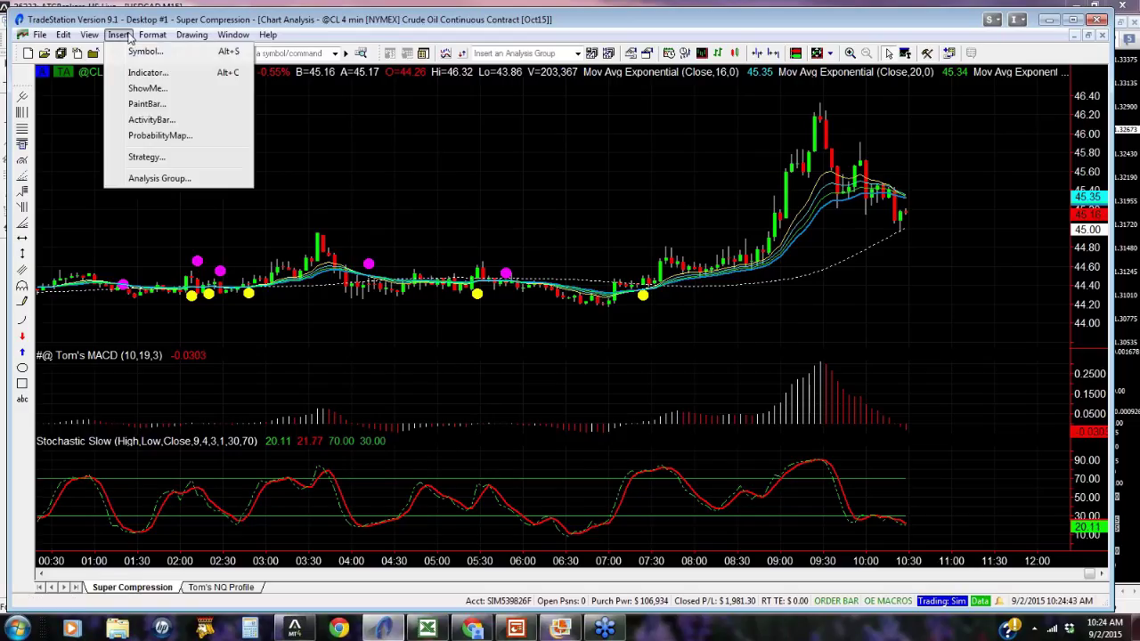
pyautogui.click(94, 74)
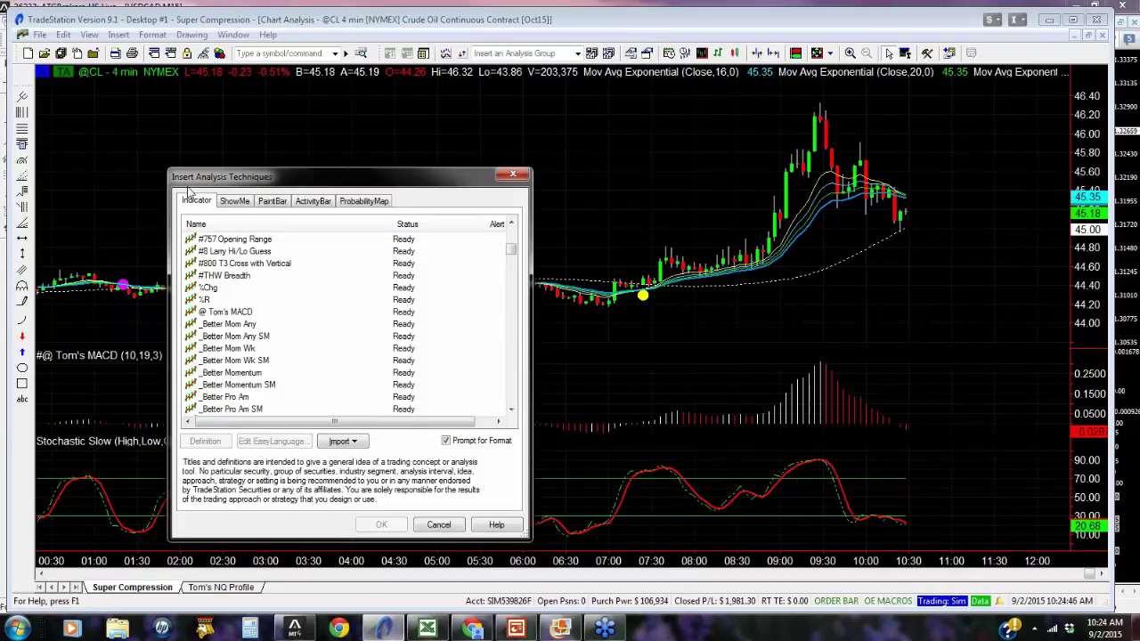
pyautogui.scroll(-2, 512, 262)
pyautogui.moveTo(512, 263); pyautogui.dragTo(545, 357)
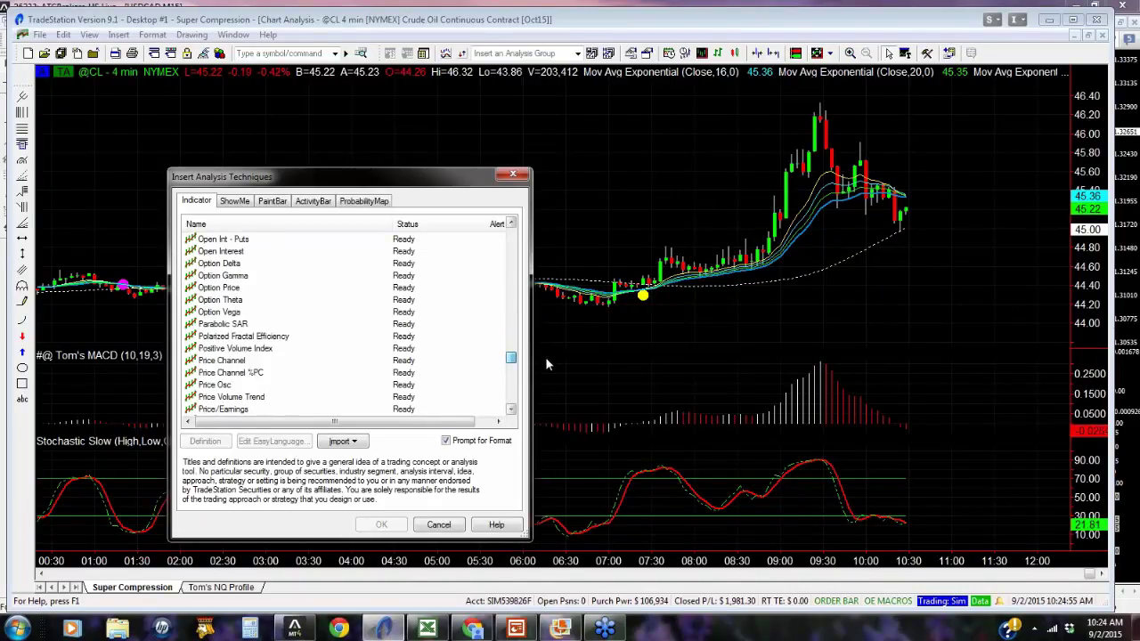
pyautogui.click(221, 324)
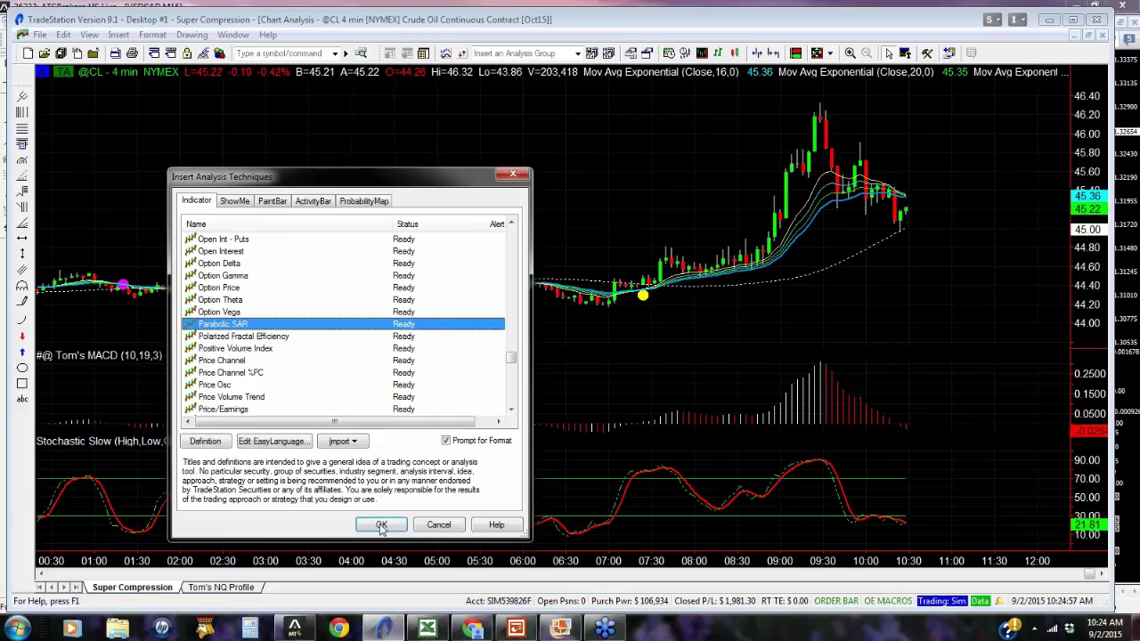
pyautogui.click(381, 525)
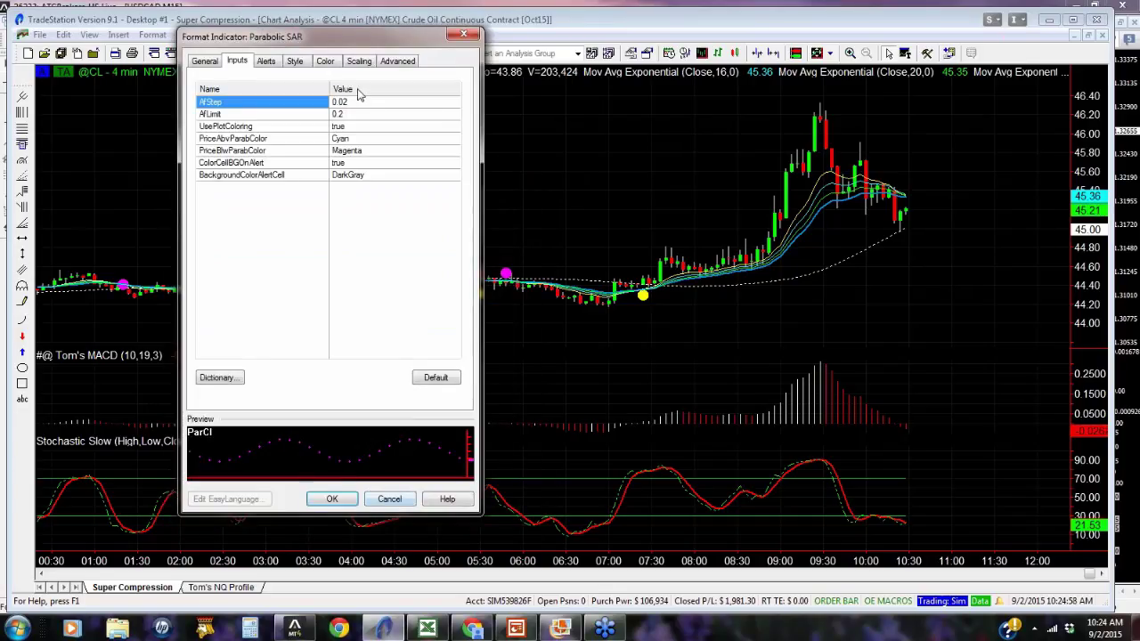
pyautogui.click(343, 102)
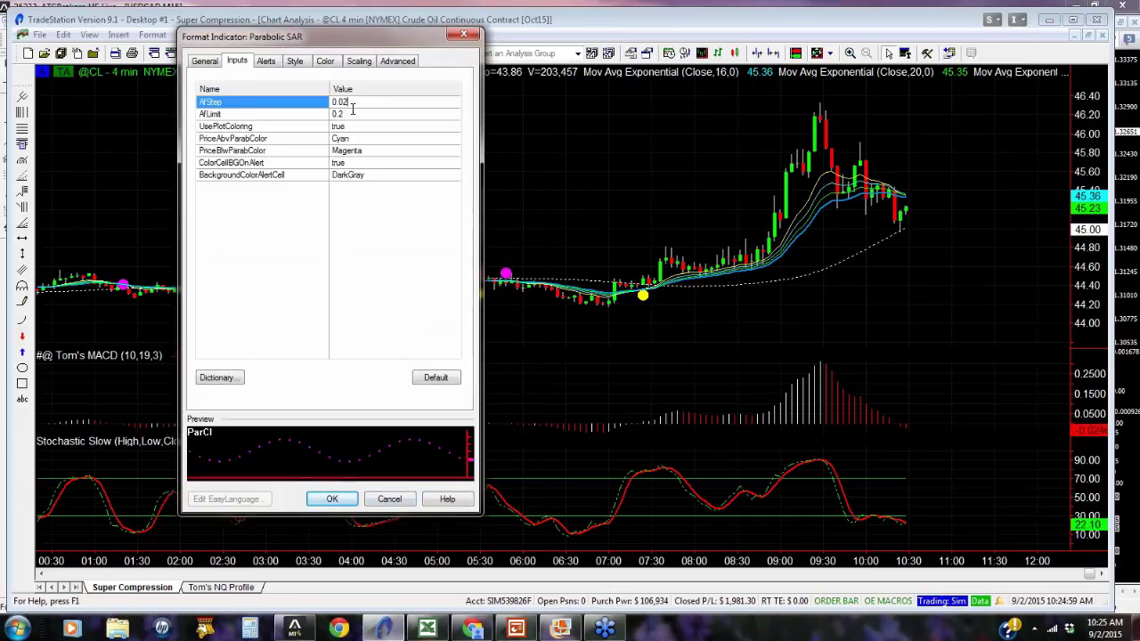
pyautogui.click(463, 36)
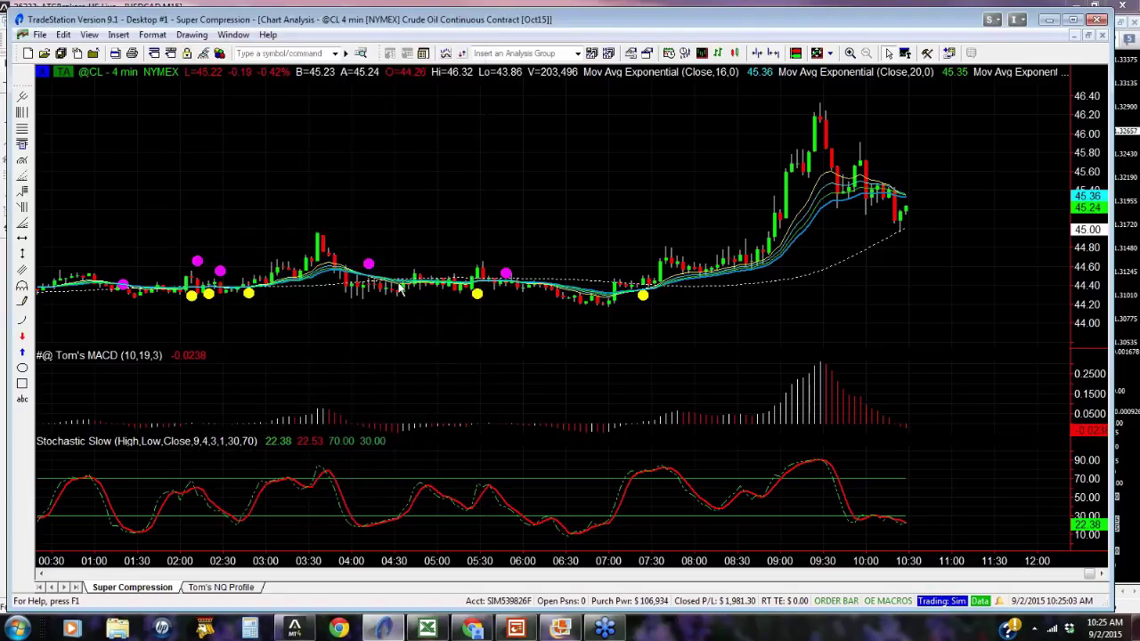
pyautogui.rightClick(346, 143)
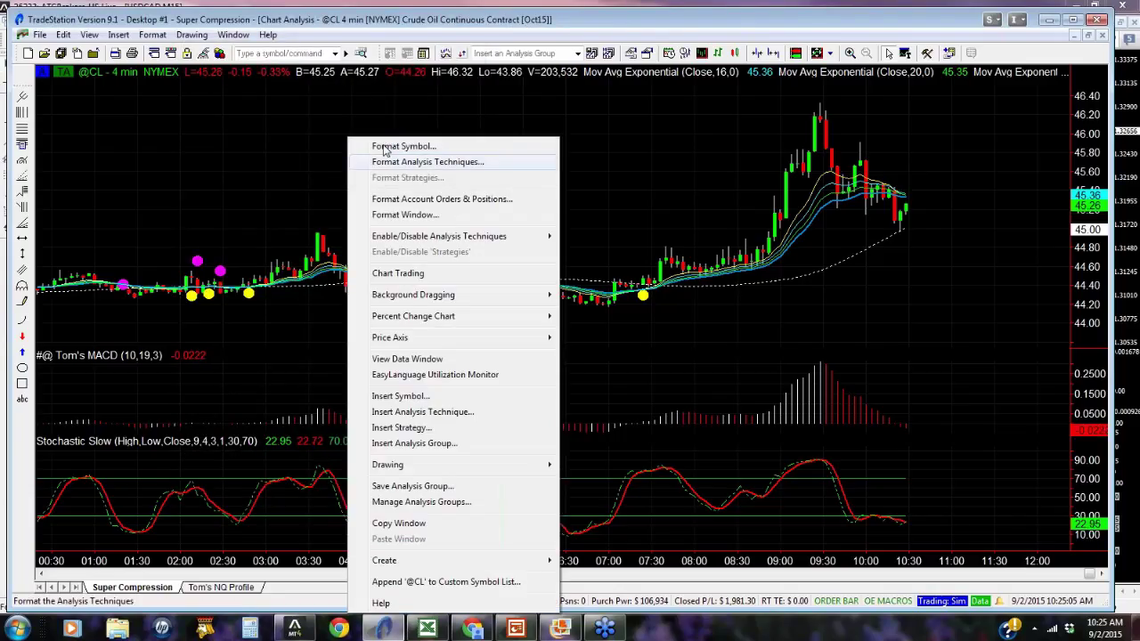
pyautogui.click(121, 35)
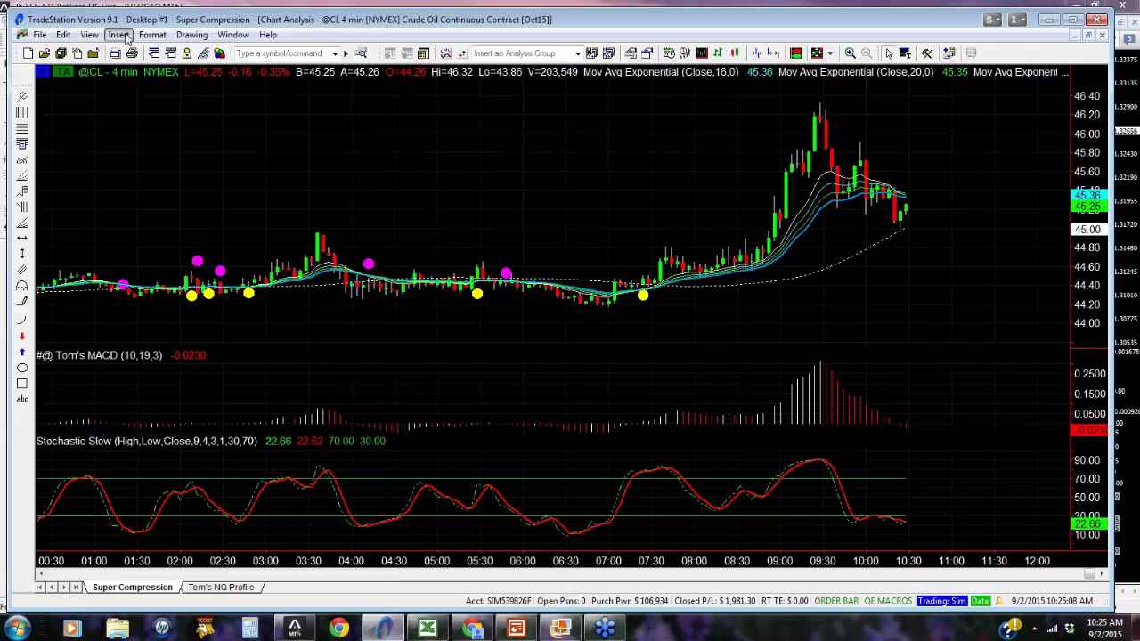
# Insert Parabolic SAR again with a thicker dot weight on its Style tab.
pyautogui.click(120, 34)
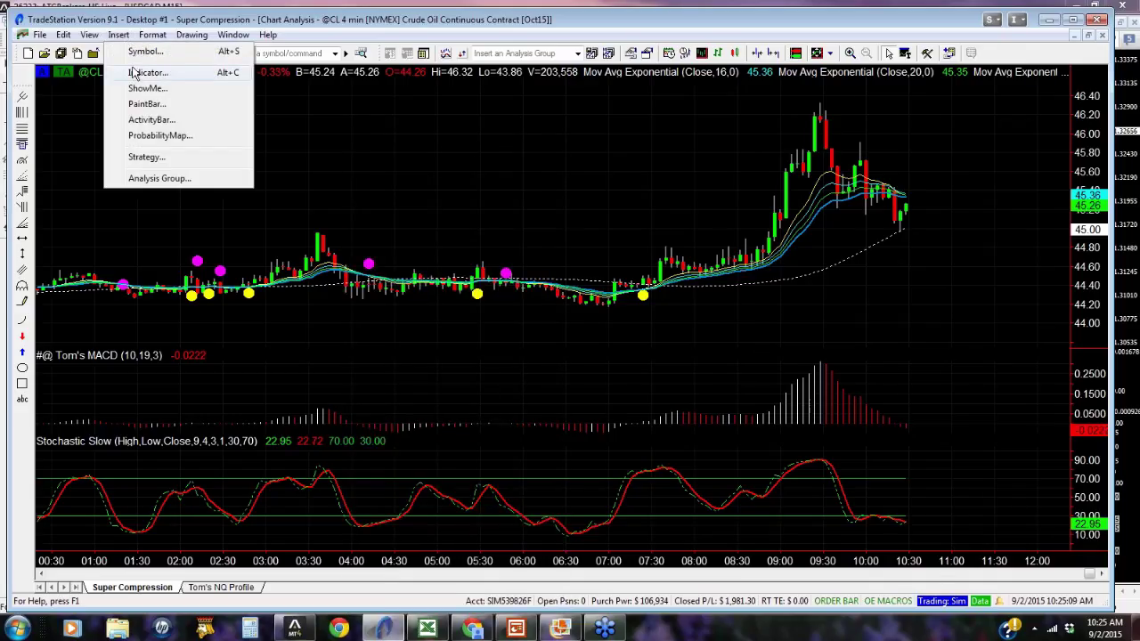
pyautogui.click(136, 73)
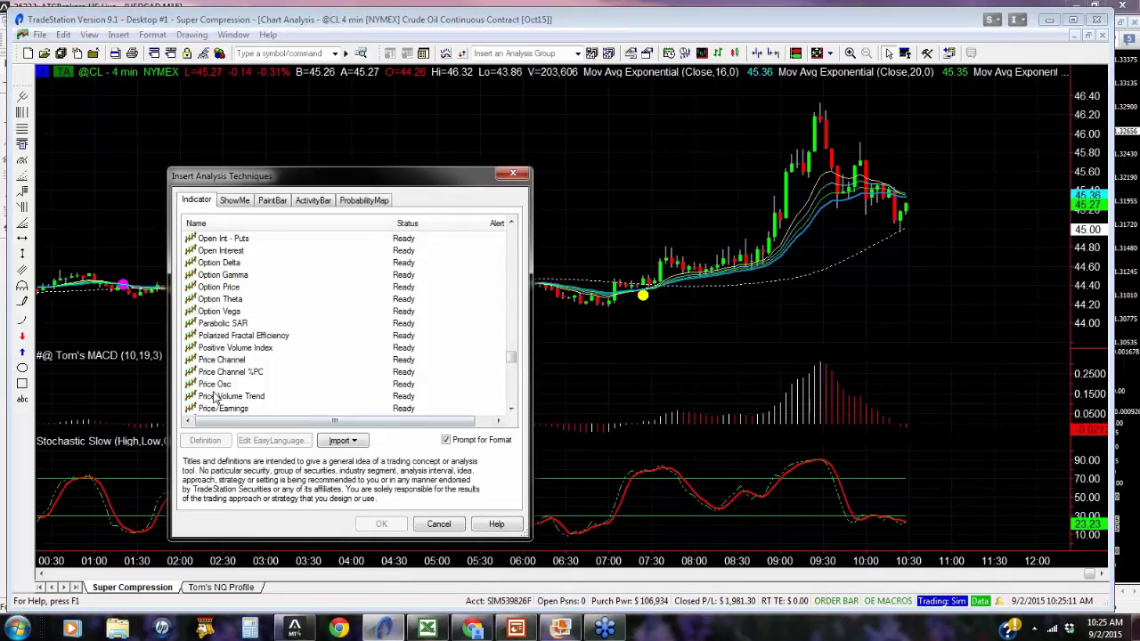
pyautogui.click(223, 323)
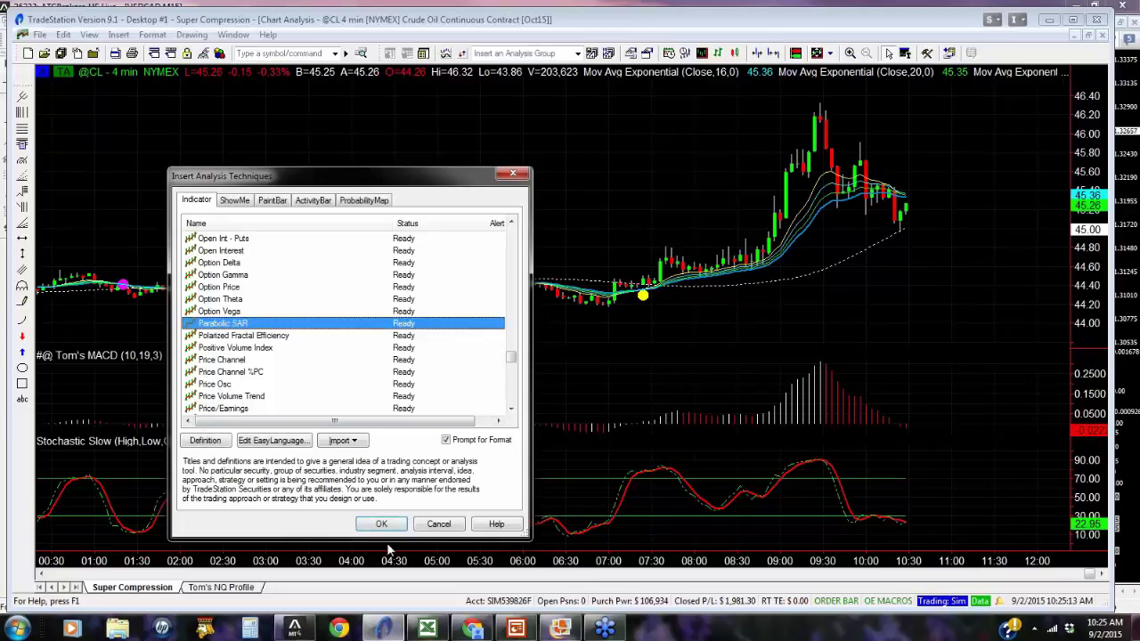
pyautogui.click(379, 523)
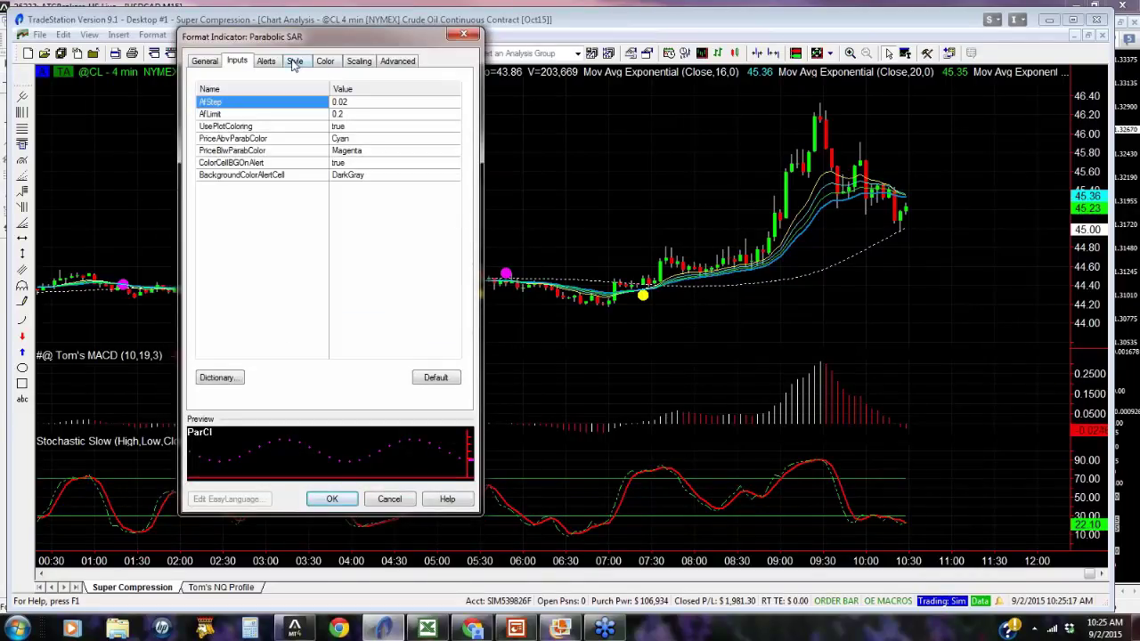
pyautogui.click(295, 61)
pyautogui.click(386, 178)
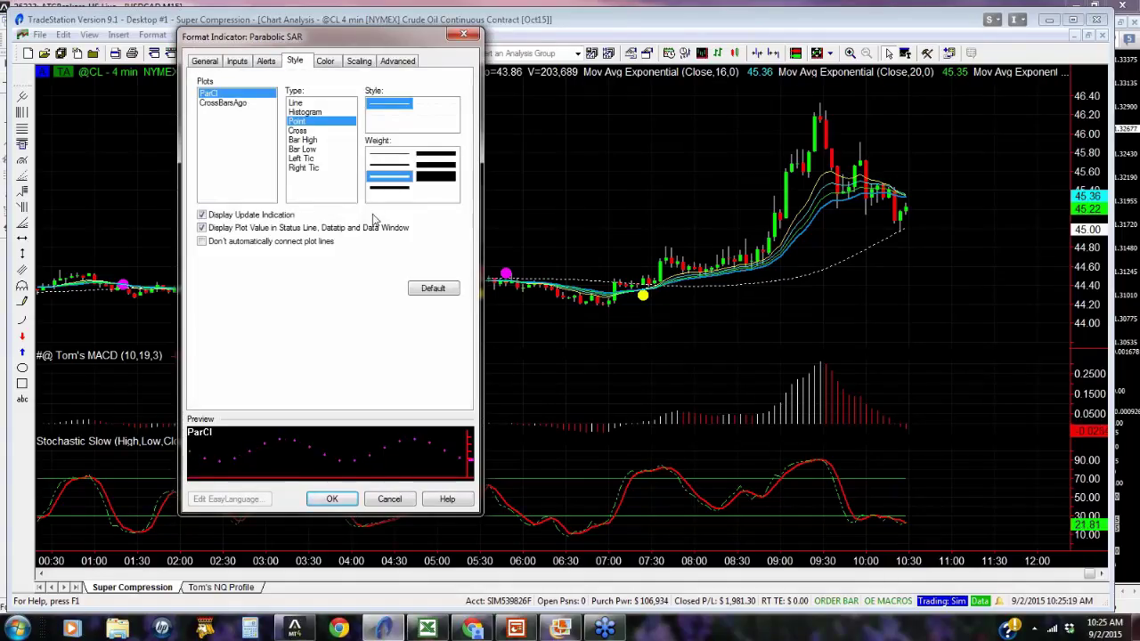
pyautogui.click(331, 499)
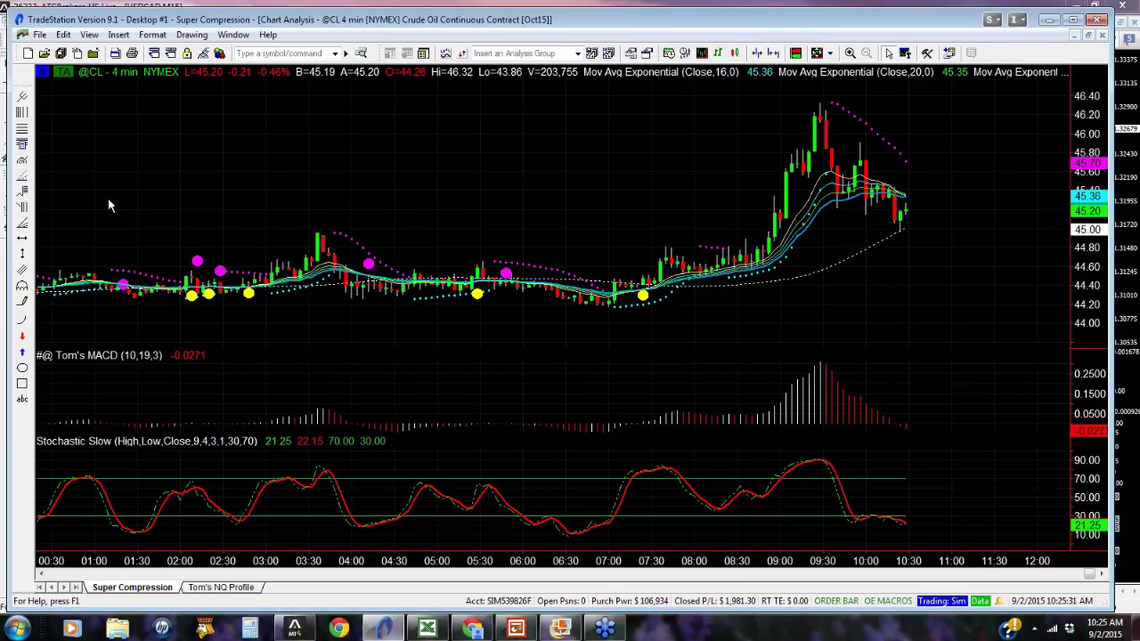
# Draw a horizontal line confirmed at price 45.57, then a vertical line at the 07:40 bar.
pyautogui.click(22, 238)
pyautogui.click(552, 170)
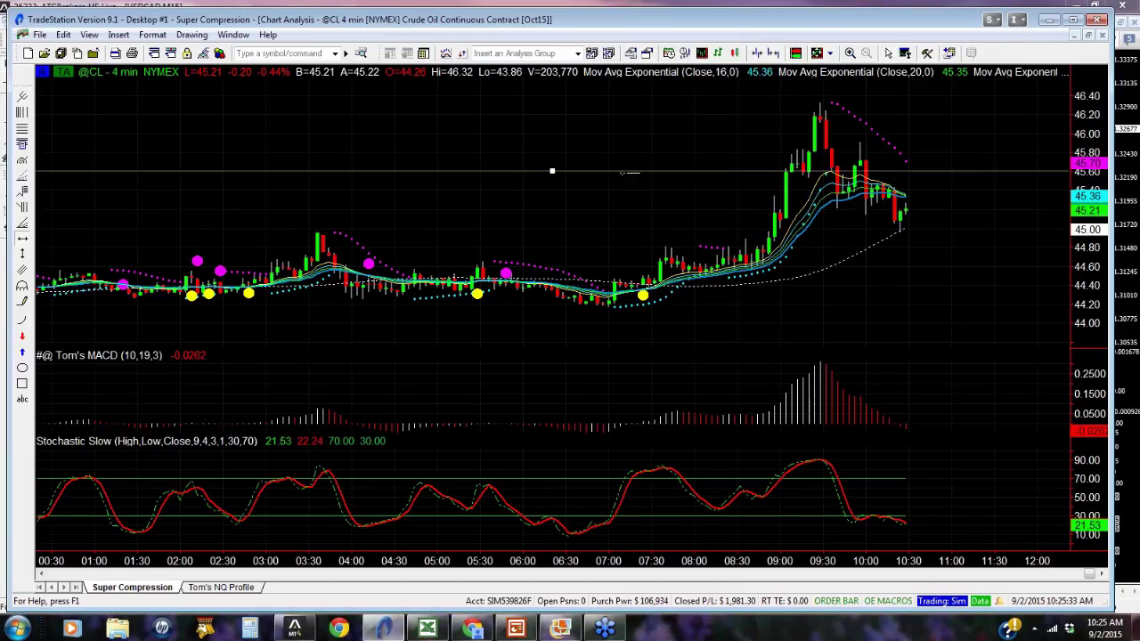
pyautogui.doubleClick(608, 173)
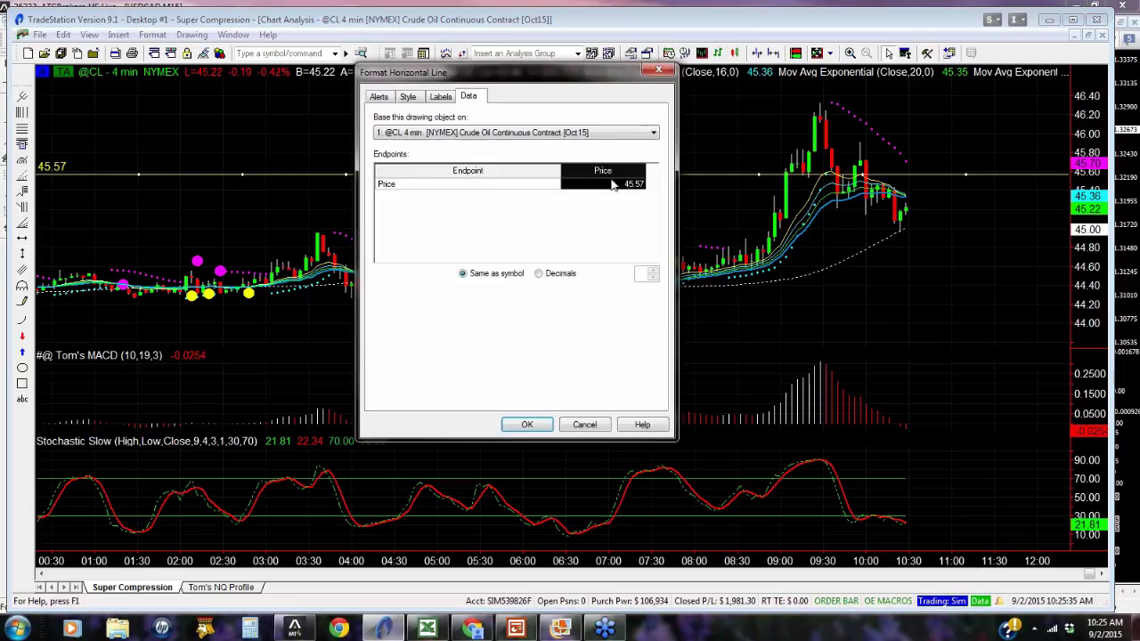
pyautogui.click(507, 427)
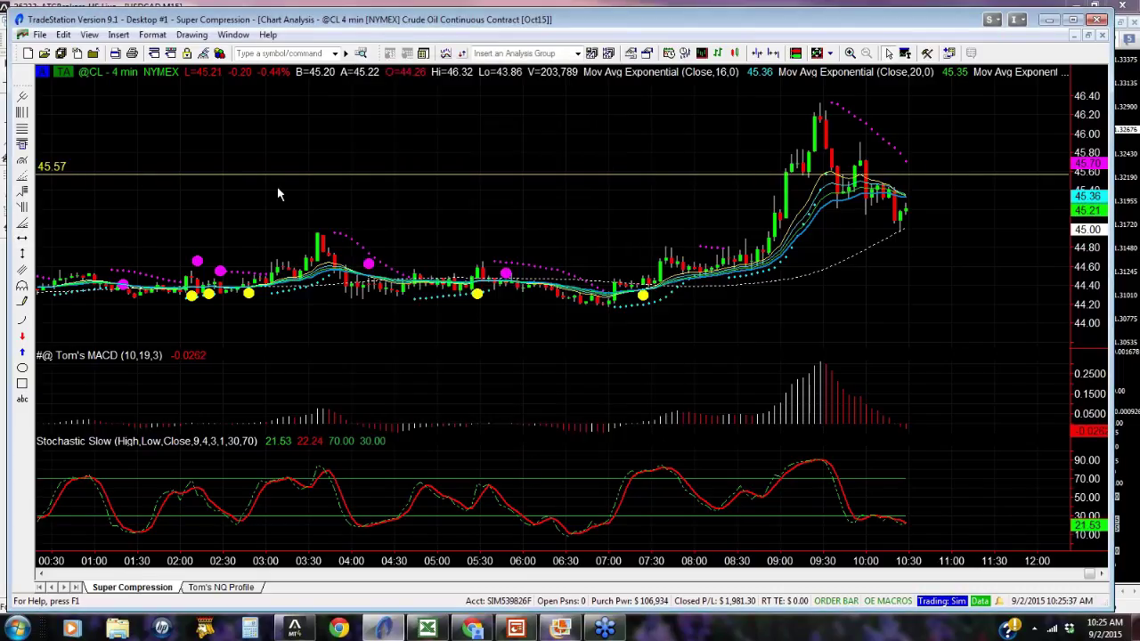
pyautogui.click(22, 254)
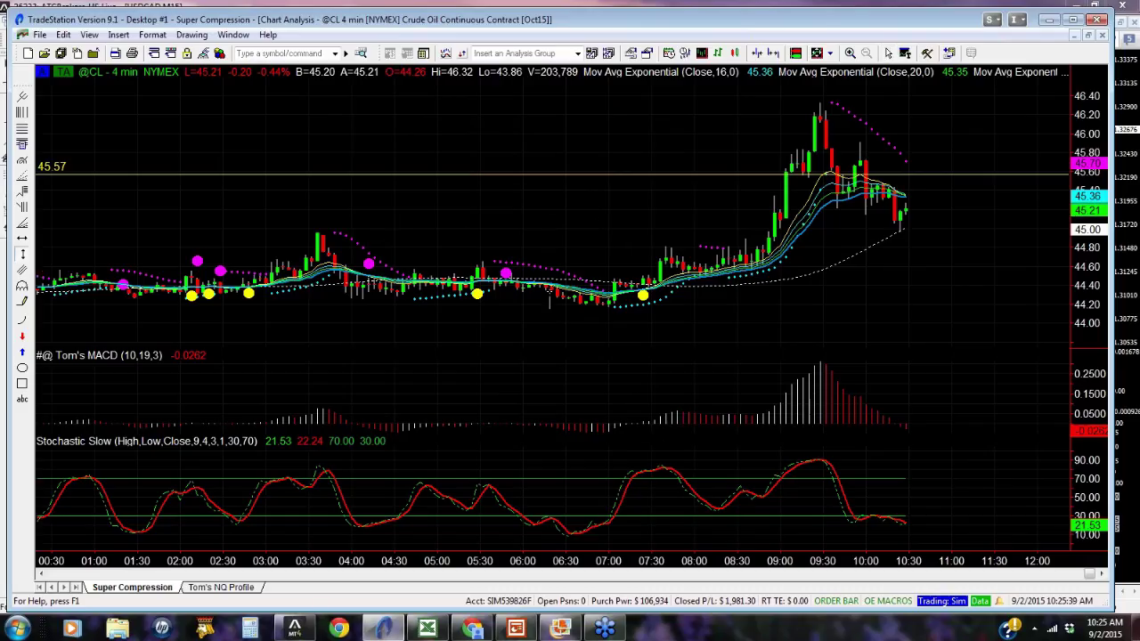
pyautogui.click(666, 337)
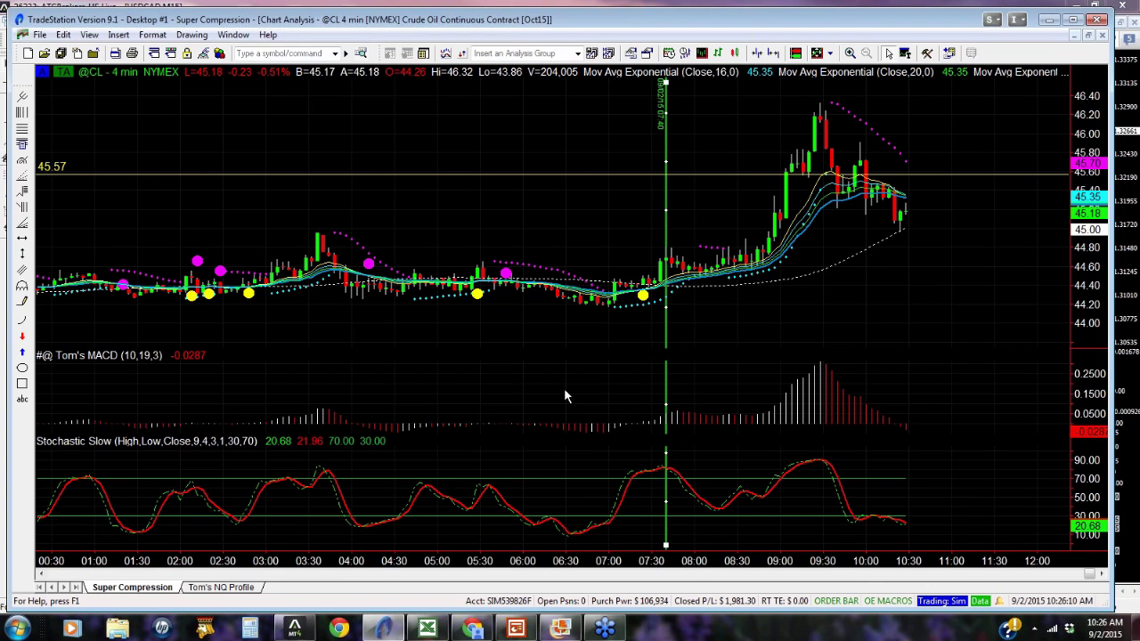
# Minimize TradeStation, restore it once, then minimize again to reveal the MT4 USDCAD M15 chart.
pyautogui.click(1052, 21)
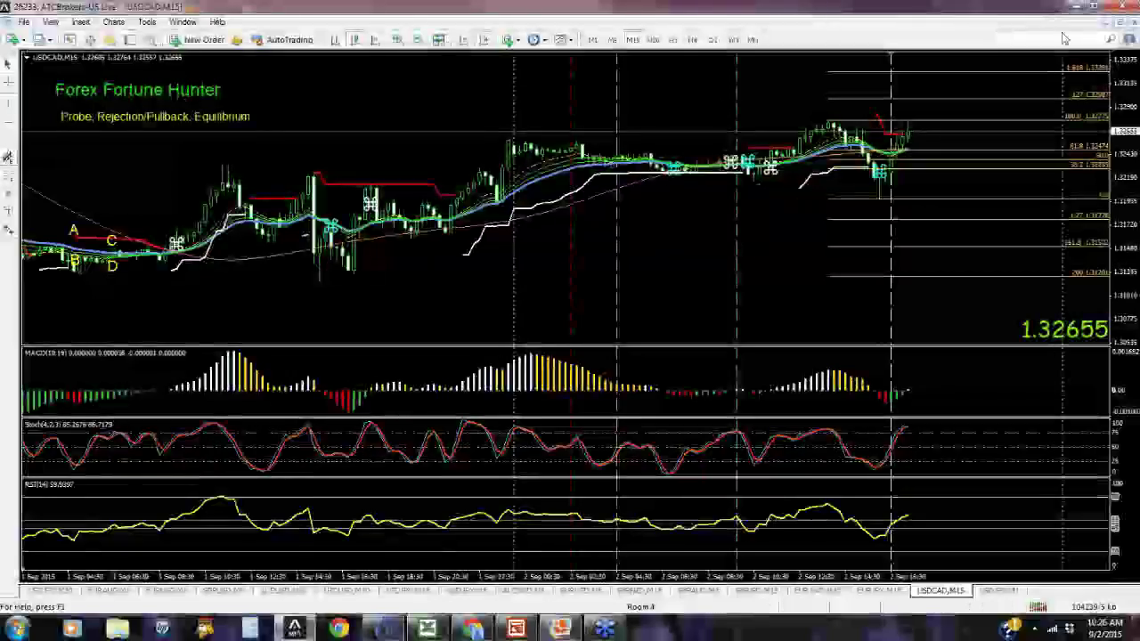
pyautogui.click(473, 629)
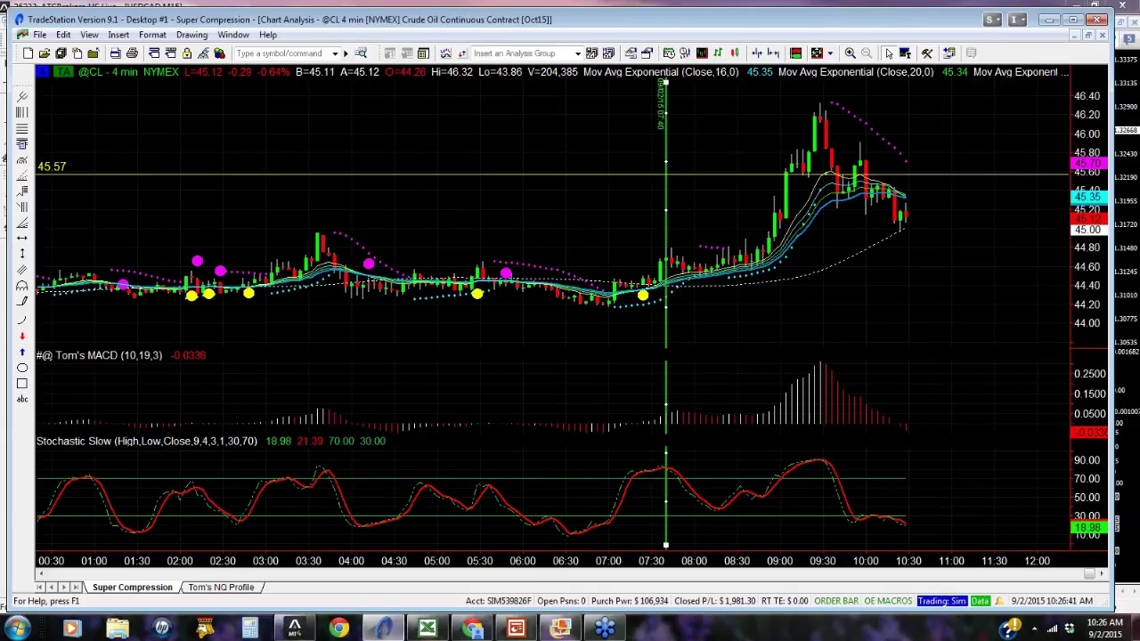
pyautogui.click(1050, 19)
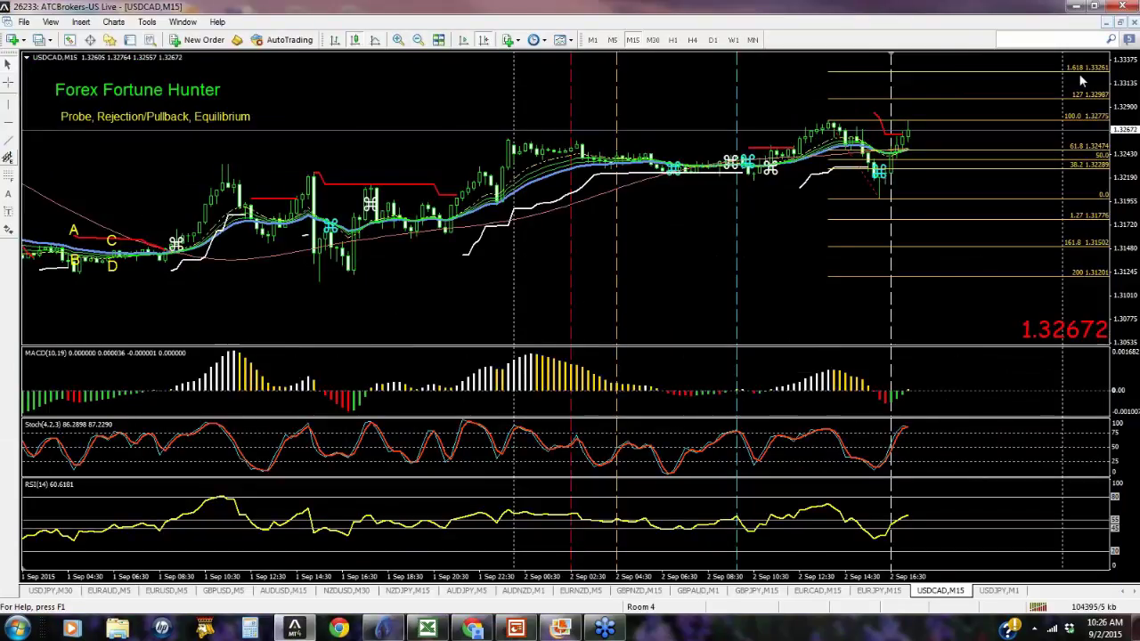
pyautogui.moveTo(828, 131)
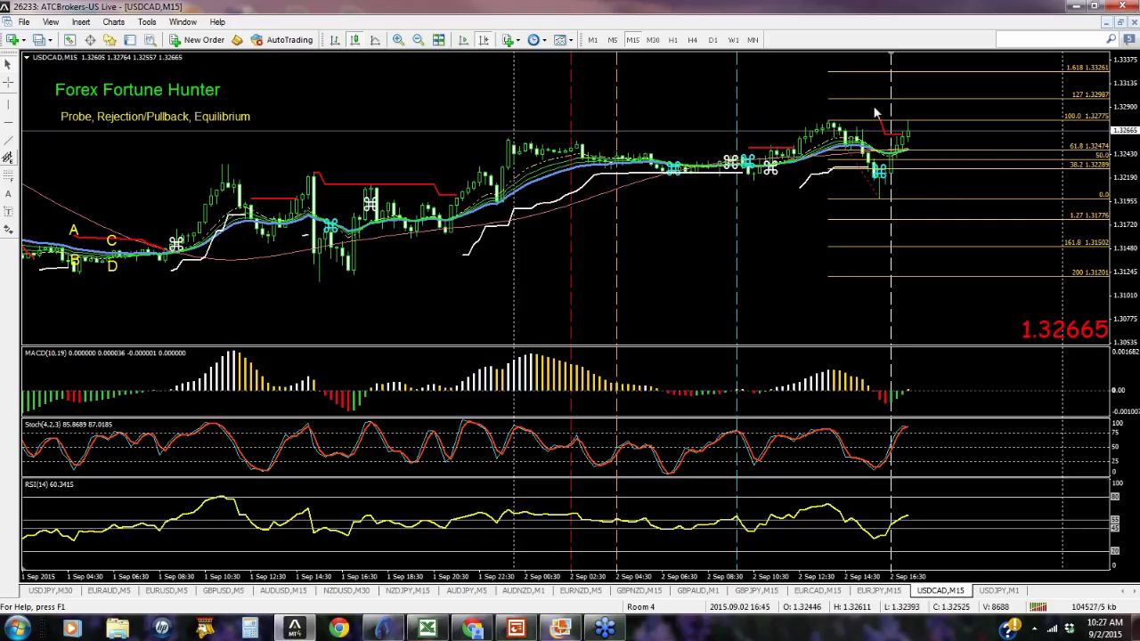
# Switch USDCAD to M5, dismiss the alert, and pan to the newest bars with chart shift.
pyautogui.click(612, 40)
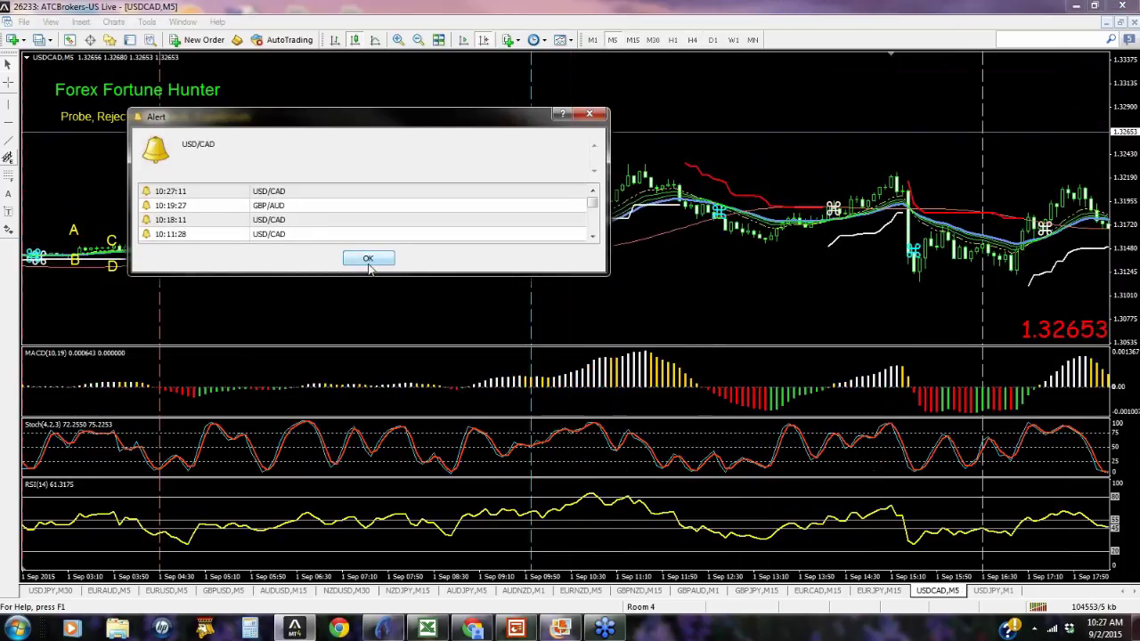
pyautogui.click(369, 261)
pyautogui.moveTo(935, 62); pyautogui.dragTo(533, 91)
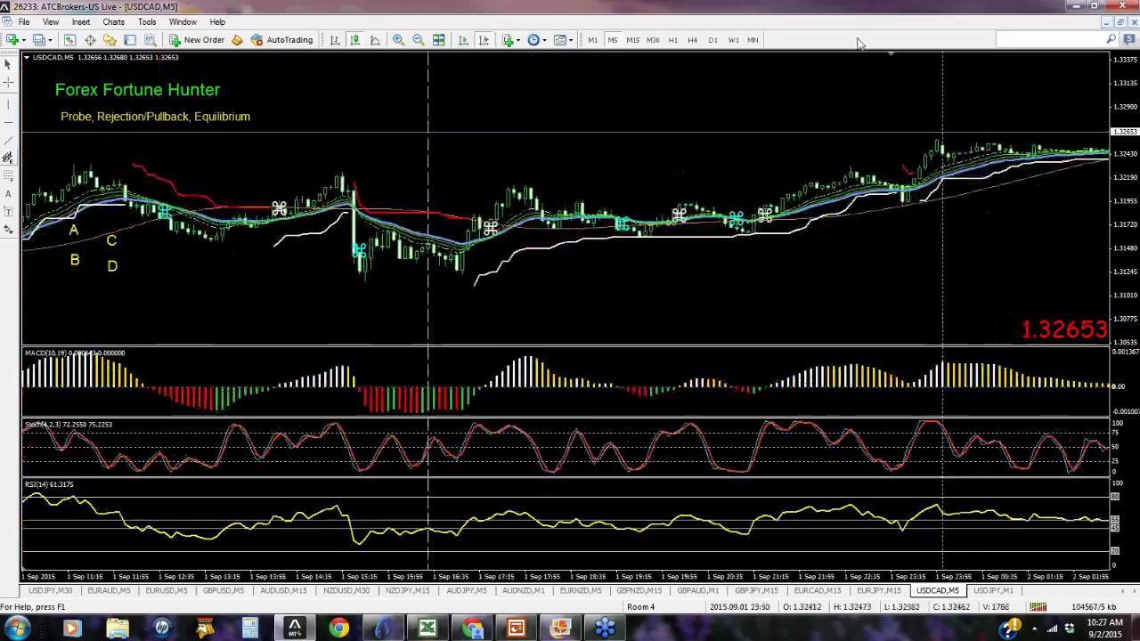
pyautogui.click(485, 40)
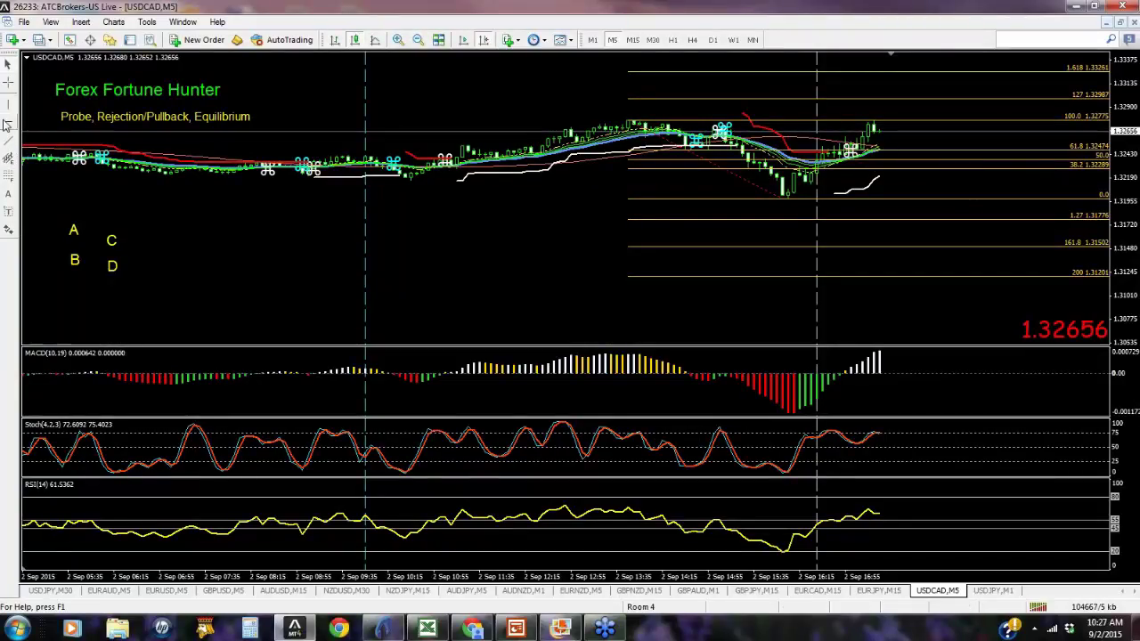
# Put a vertical line on the latest USDCAD bar and bring up the 'Fib Analysis in Action' slide.
pyautogui.click(880, 203)
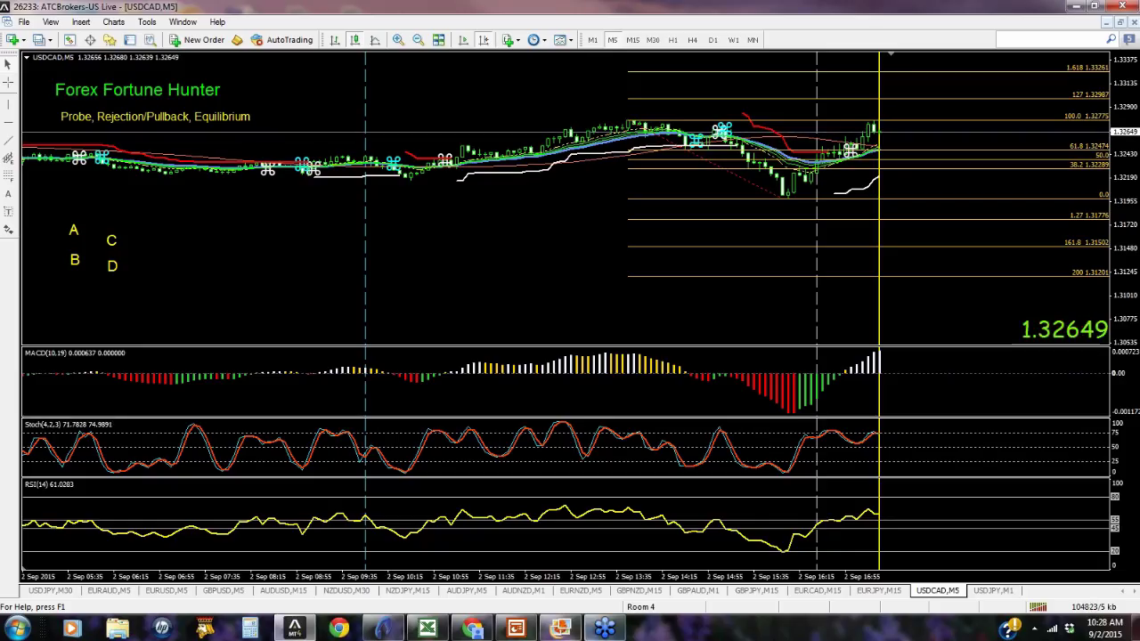
pyautogui.click(517, 630)
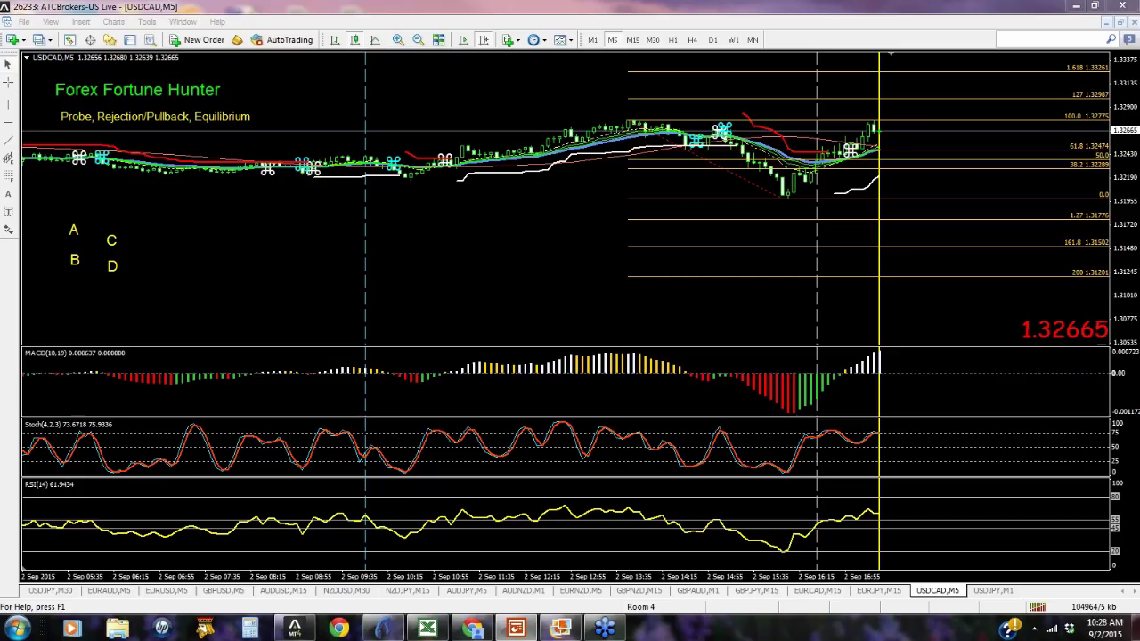
pyautogui.hotkey('alt', 'Tab')
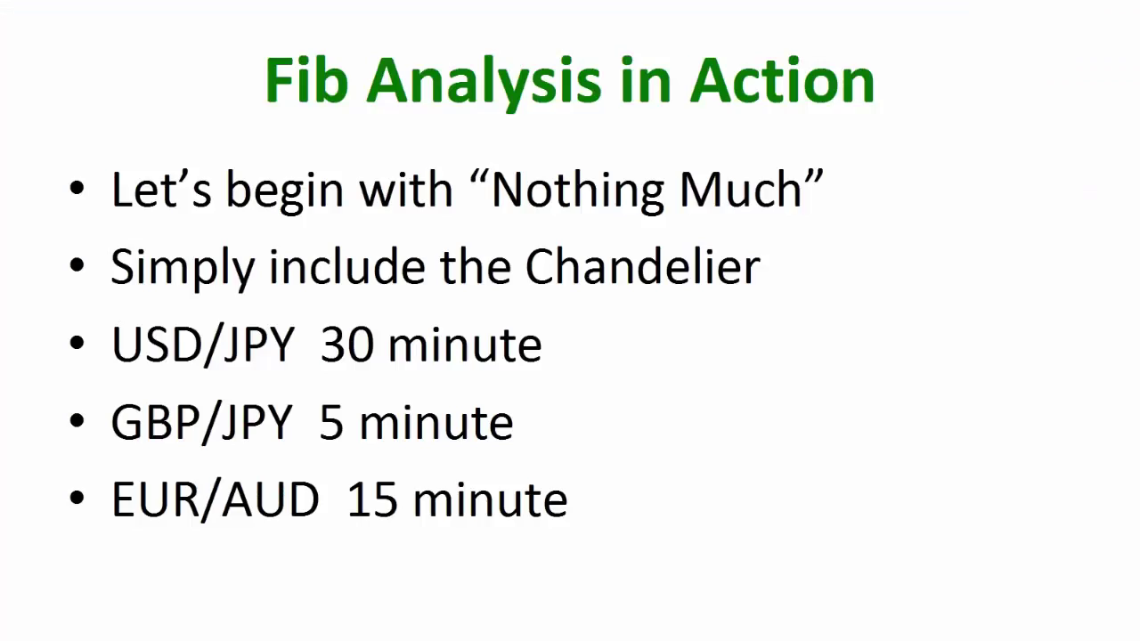